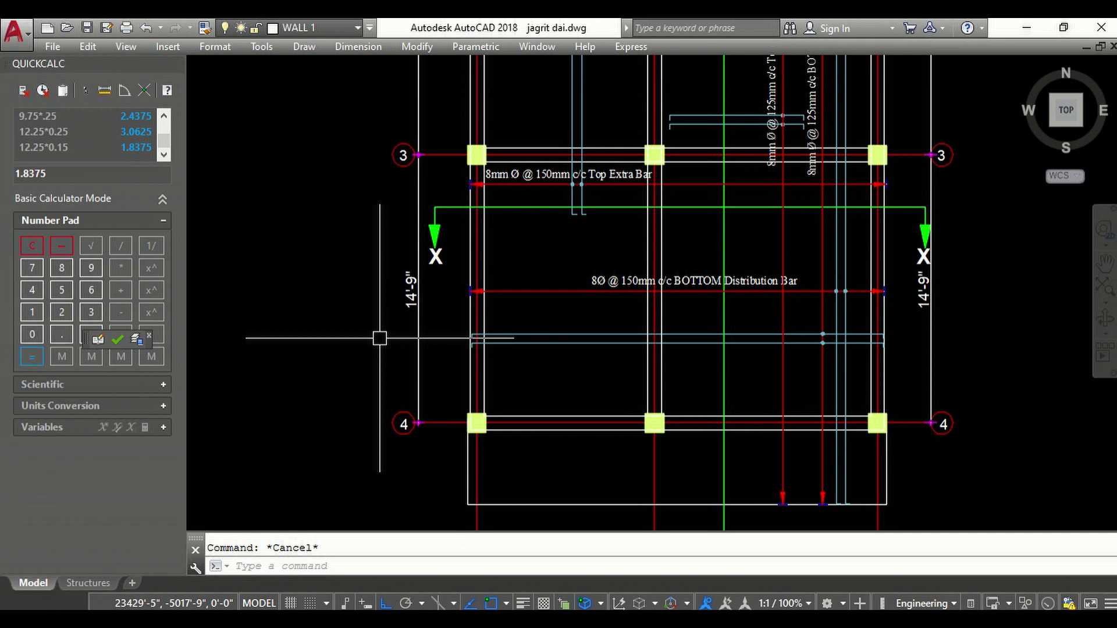
- Zoom around the slab reinforcement plan to inspect the grid 4 column area
scroll(359, 264, down, 2)
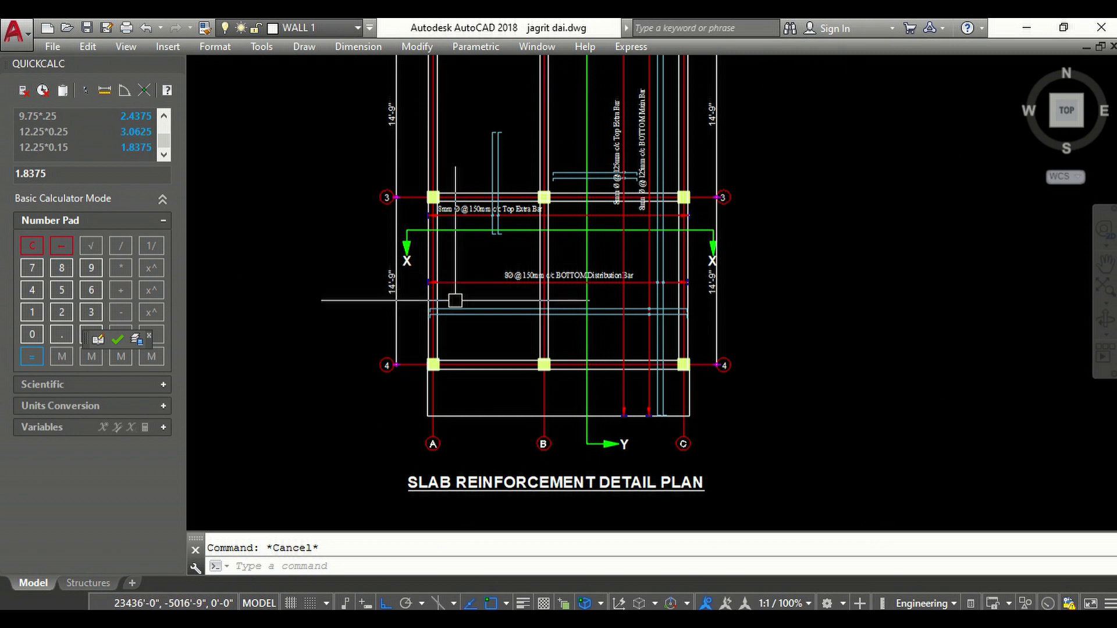
scroll(462, 505, up, 2)
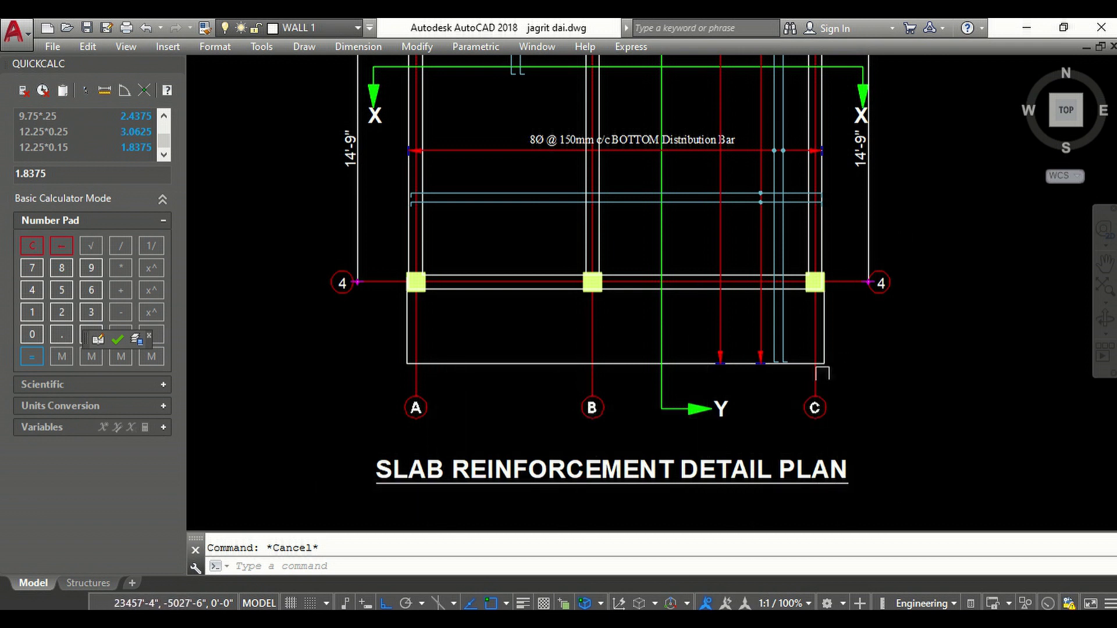
scroll(714, 408, down, 4)
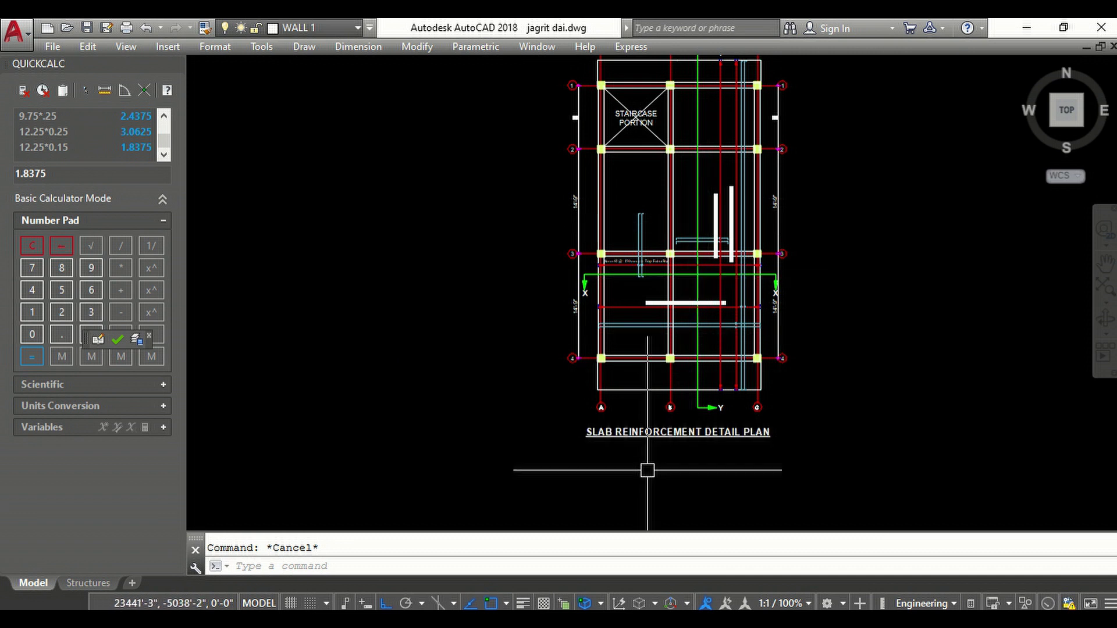
scroll(646, 462, up, 2)
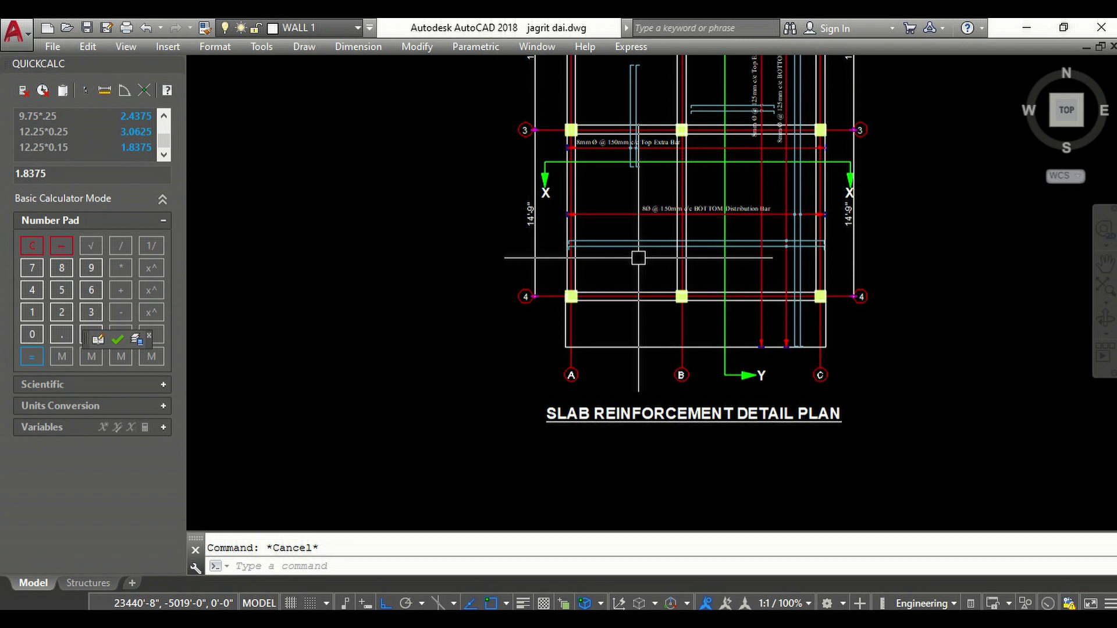
scroll(745, 360, up, 2)
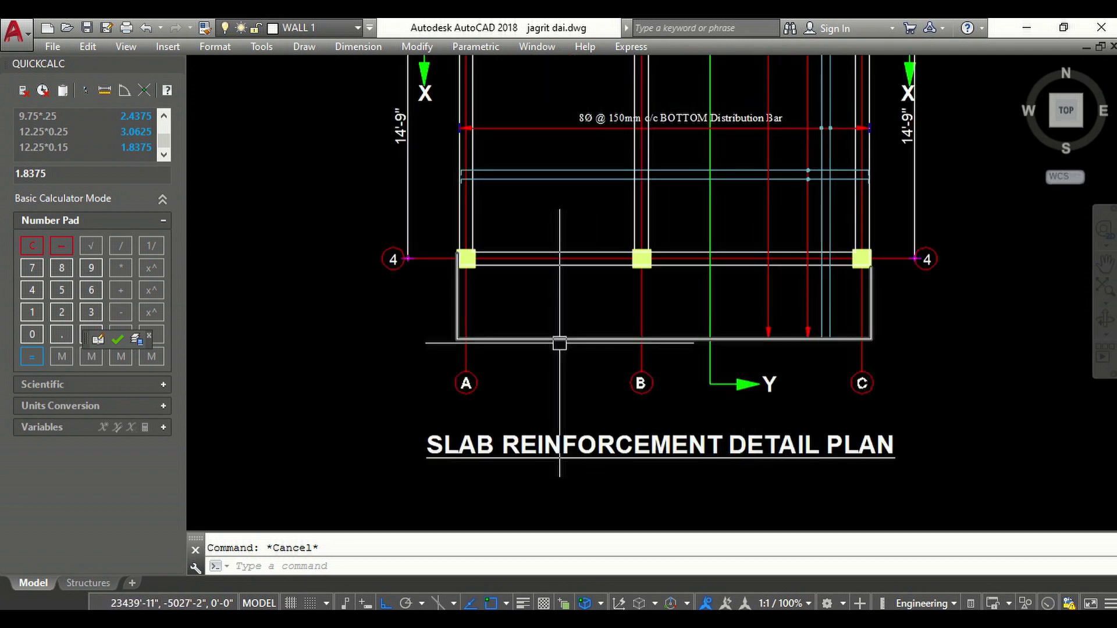
scroll(738, 446, down, 3)
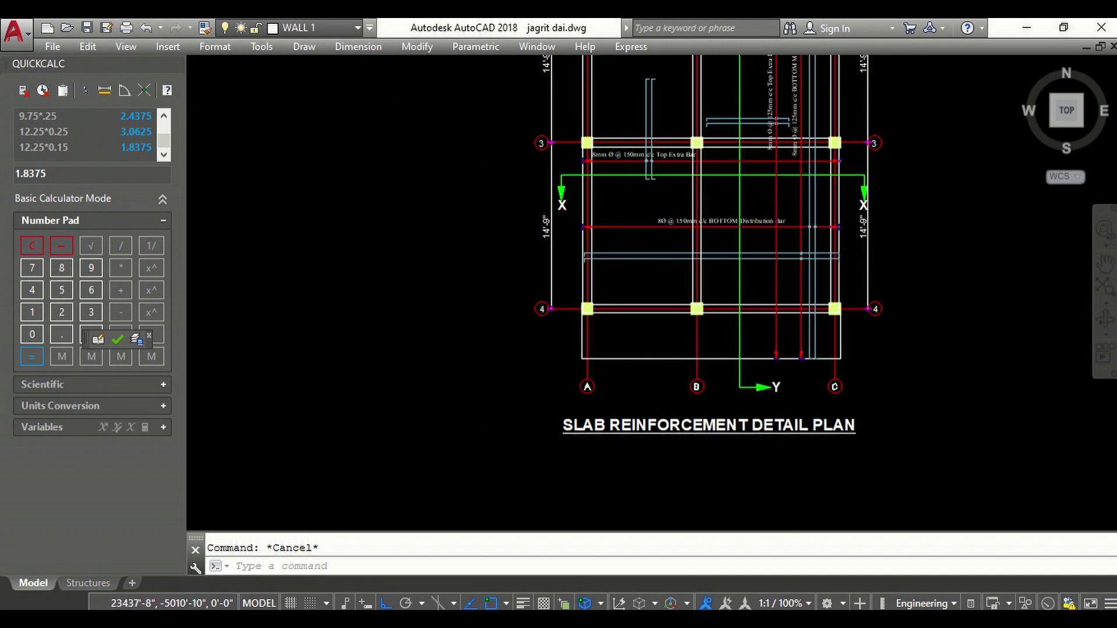
scroll(594, 169, up, 3)
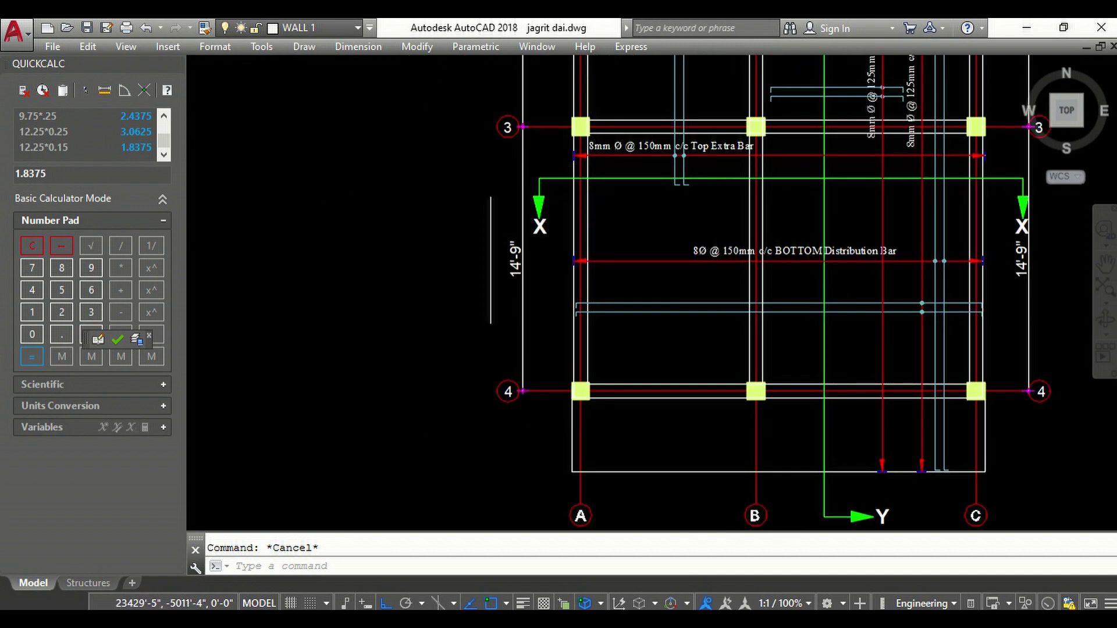
scroll(628, 184, up, 2)
scroll(381, 229, down, 2)
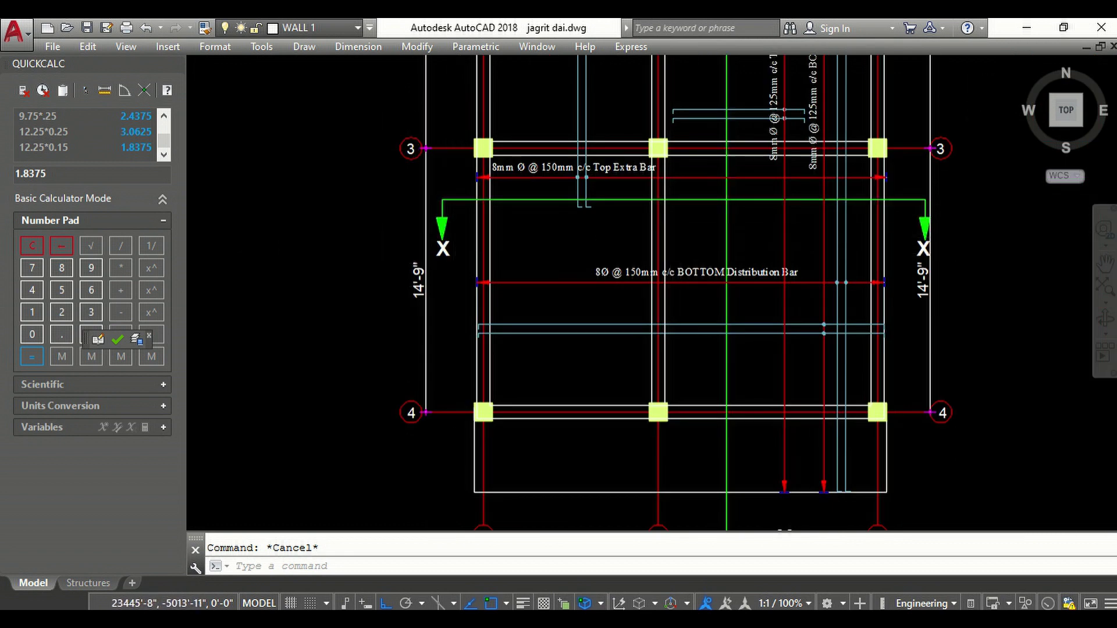
scroll(711, 391, down, 3)
scroll(711, 391, down, 1)
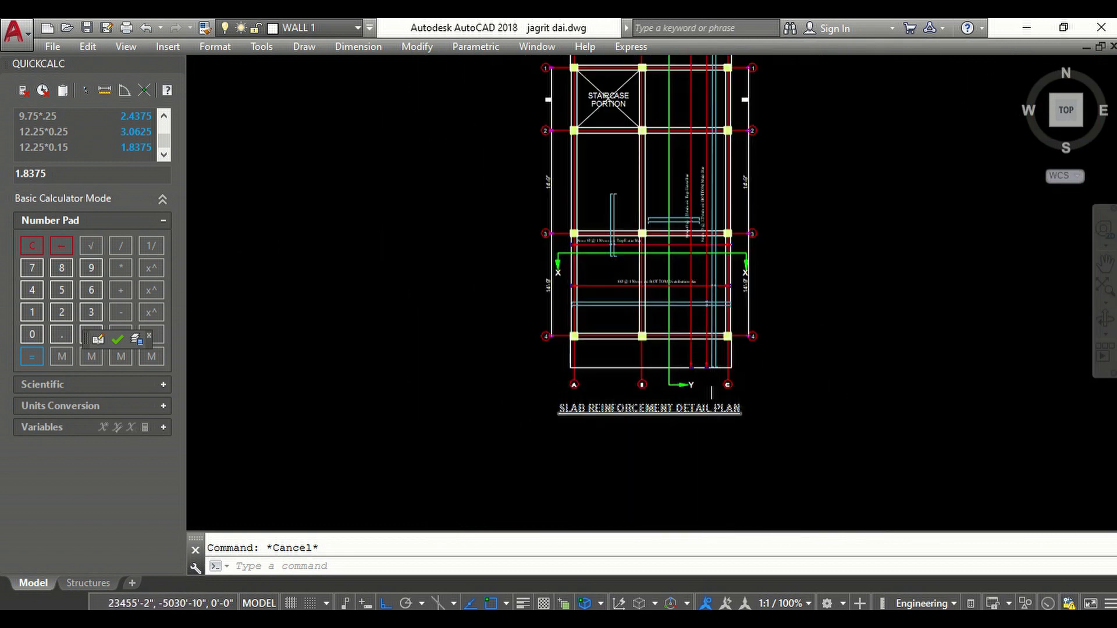
scroll(711, 391, down, 2)
scroll(727, 175, up, 2)
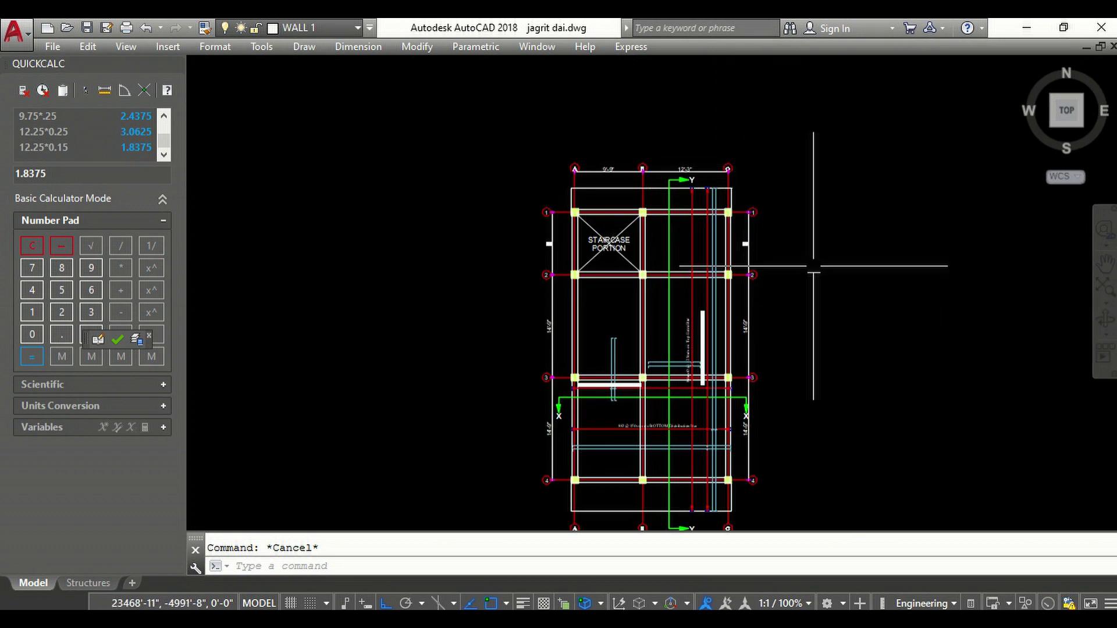
scroll(813, 270, down, 2)
scroll(736, 382, up, 4)
scroll(730, 401, up, 2)
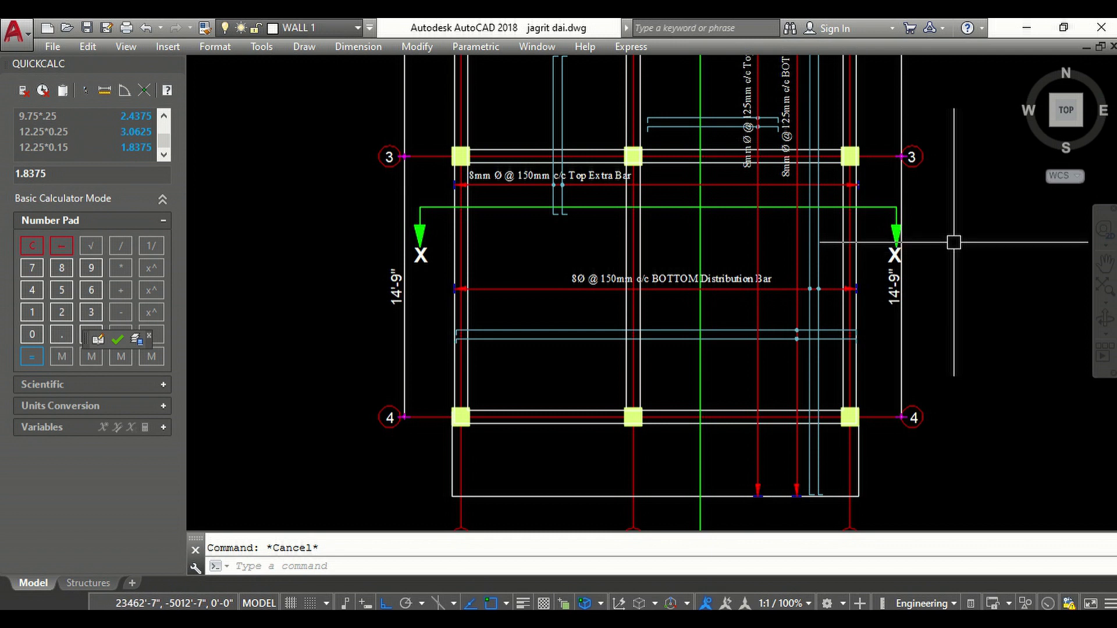
scroll(646, 273, up, 2)
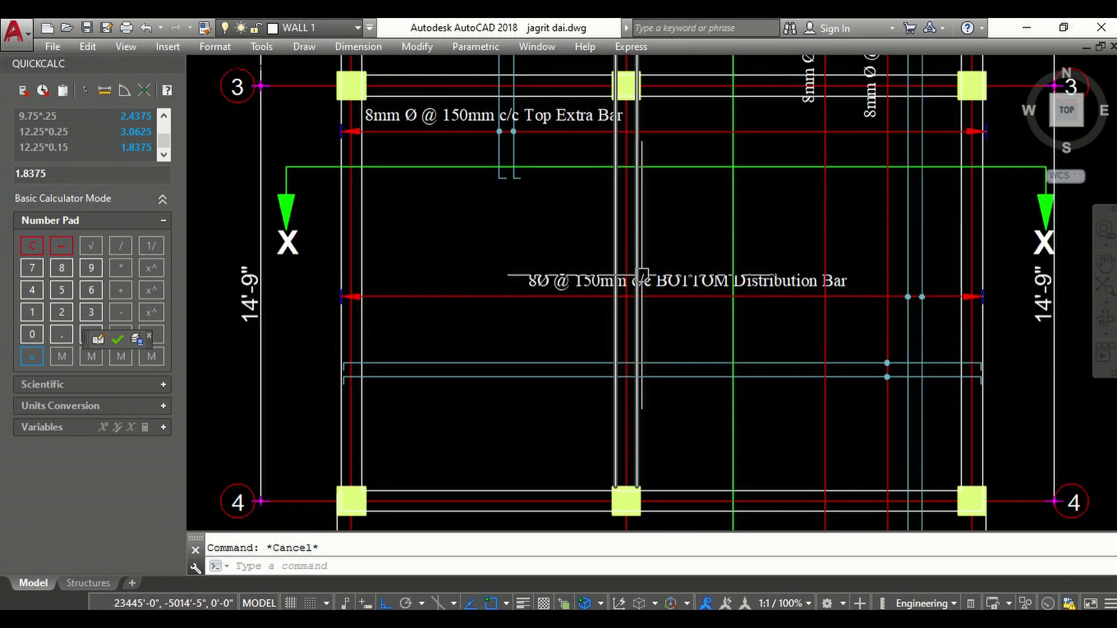
- Select the cyan bar line between grids 3 and 4, then clear the selection
click(695, 365)
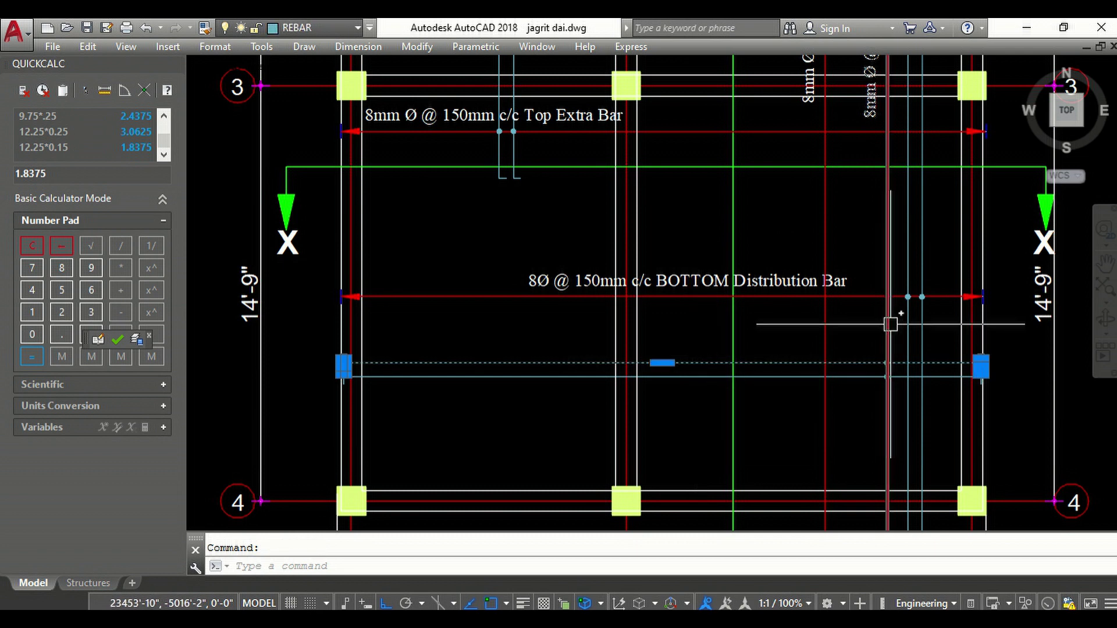
scroll(814, 233, down, 3)
scroll(805, 182, up, 3)
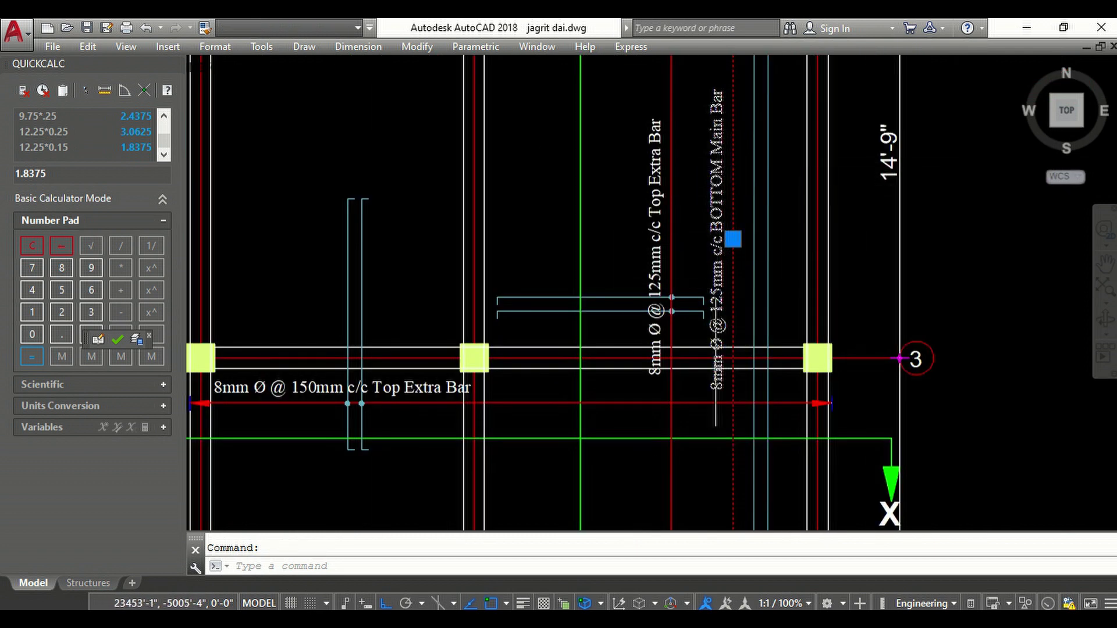
scroll(764, 294, up, 2)
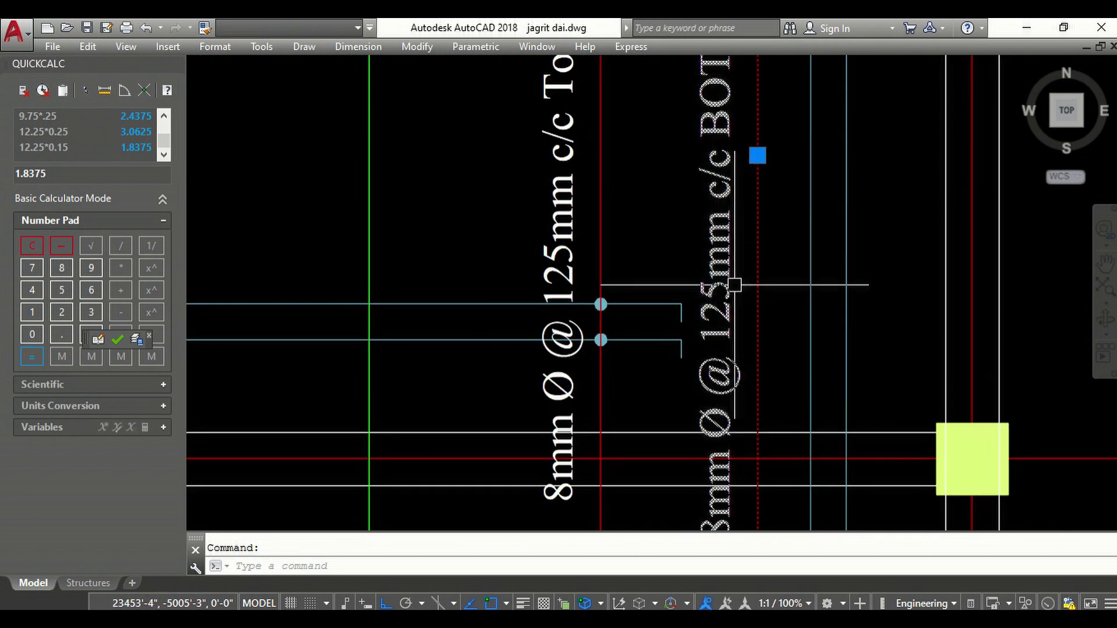
scroll(744, 224, down, 2)
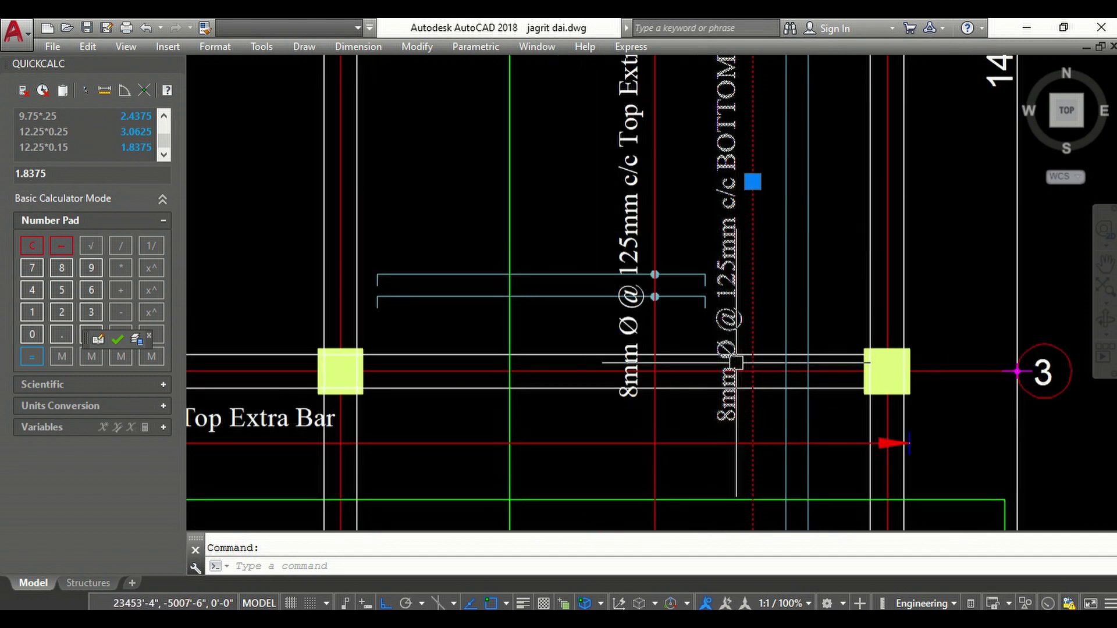
scroll(741, 249, down, 2)
scroll(742, 247, down, 3)
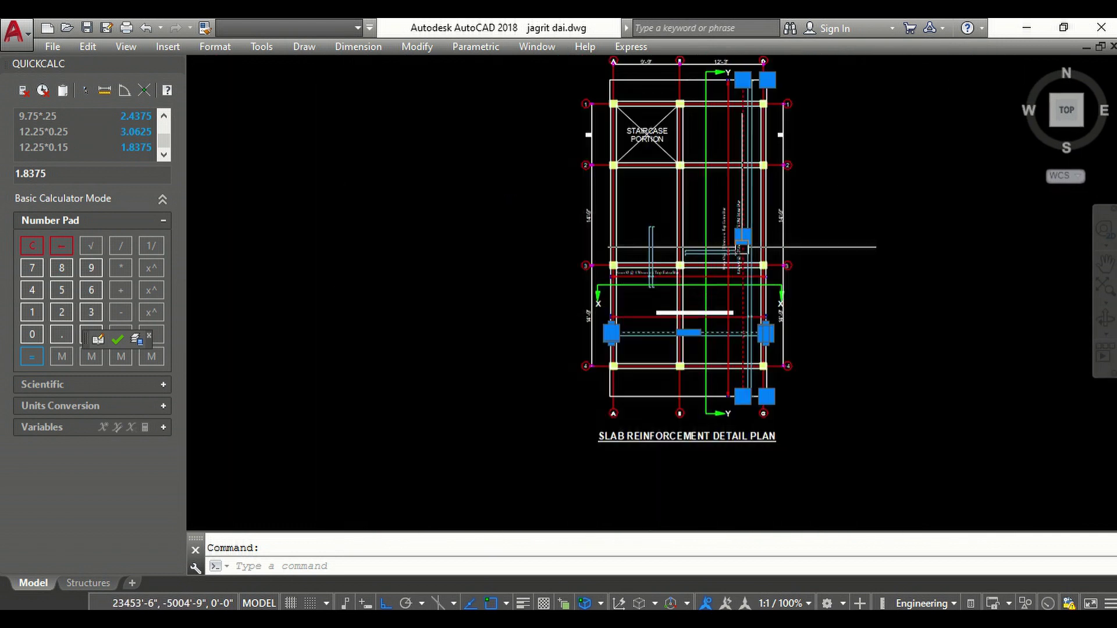
scroll(690, 316, up, 4)
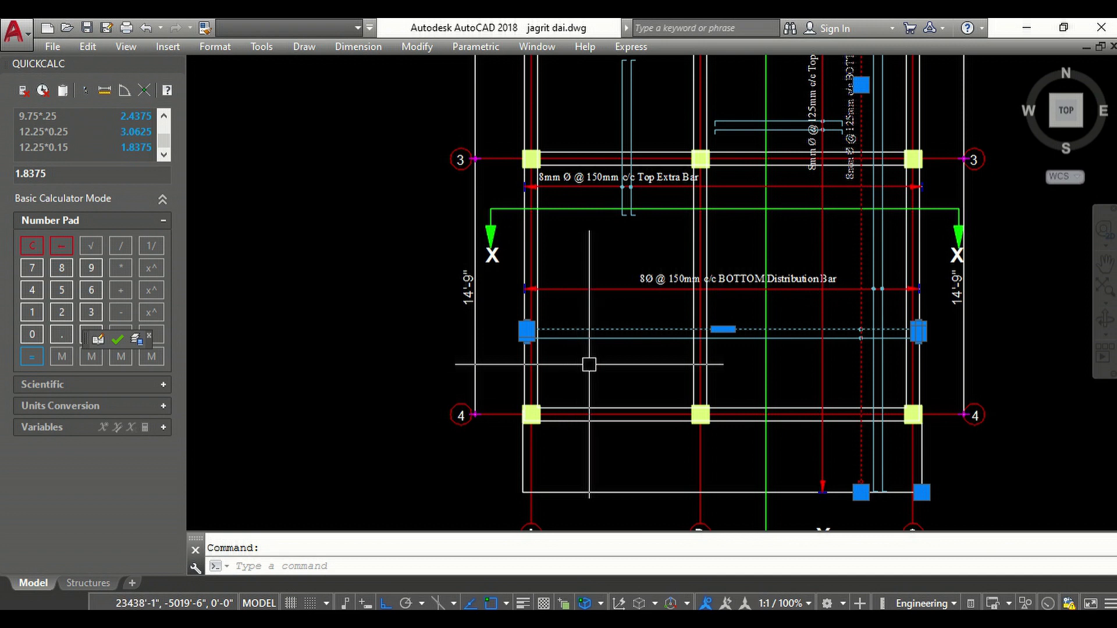
scroll(670, 284, up, 2)
scroll(735, 289, down, 2)
scroll(905, 265, up, 2)
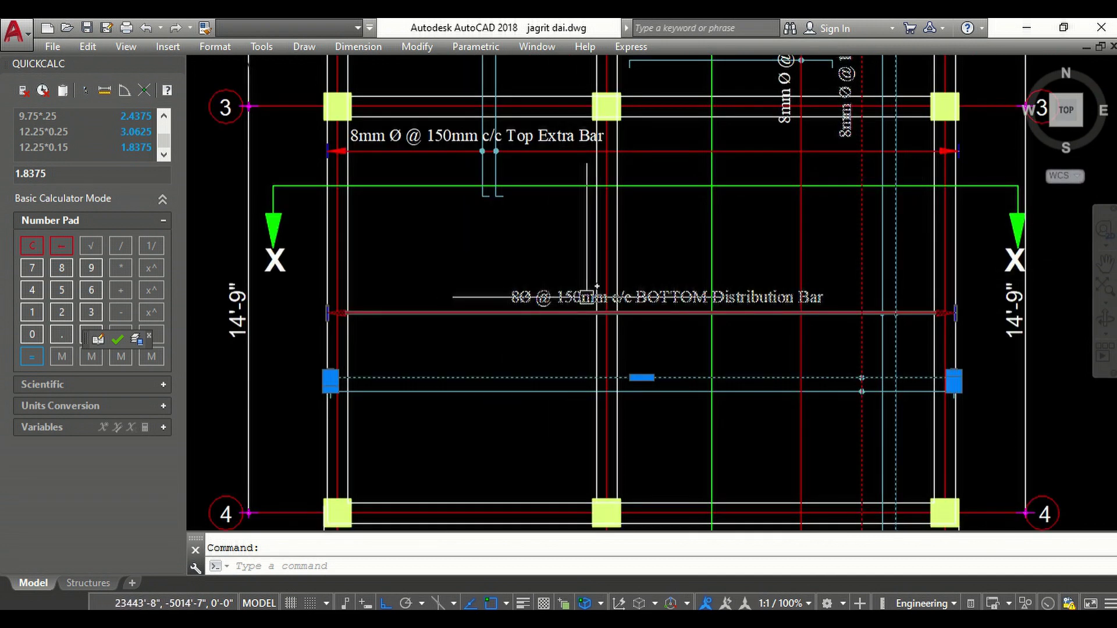
scroll(601, 301, up, 2)
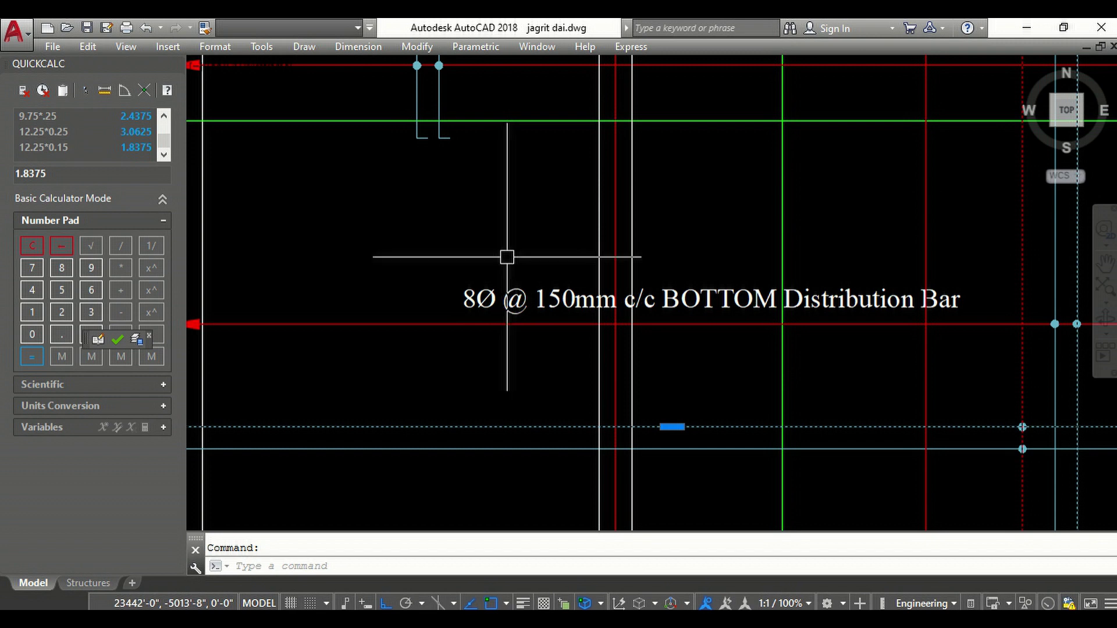
scroll(506, 256, down, 2)
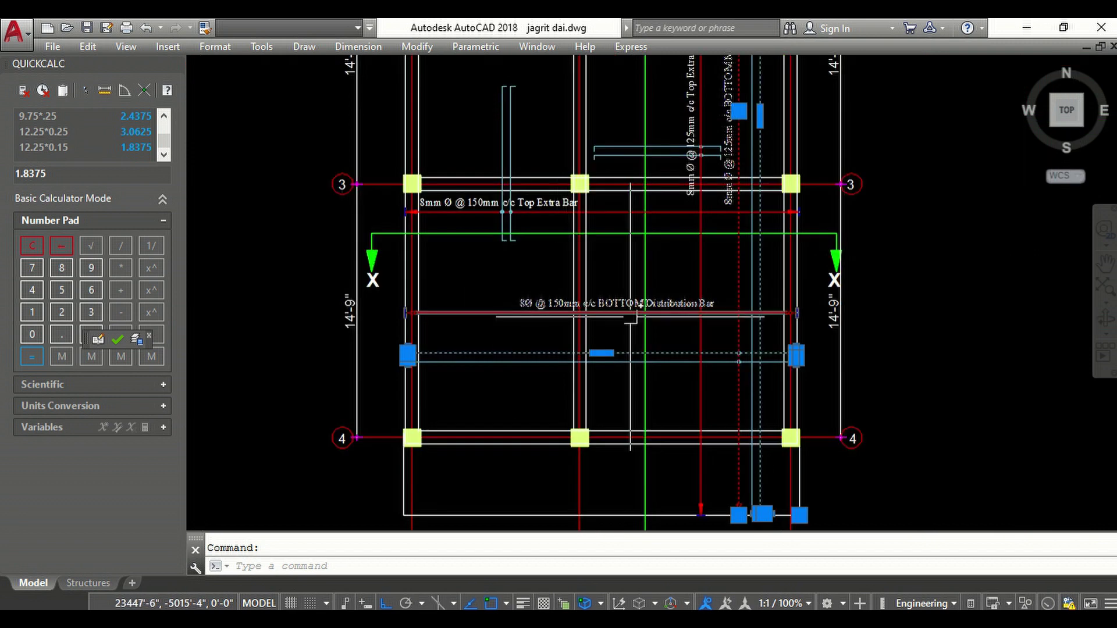
scroll(681, 116, up, 2)
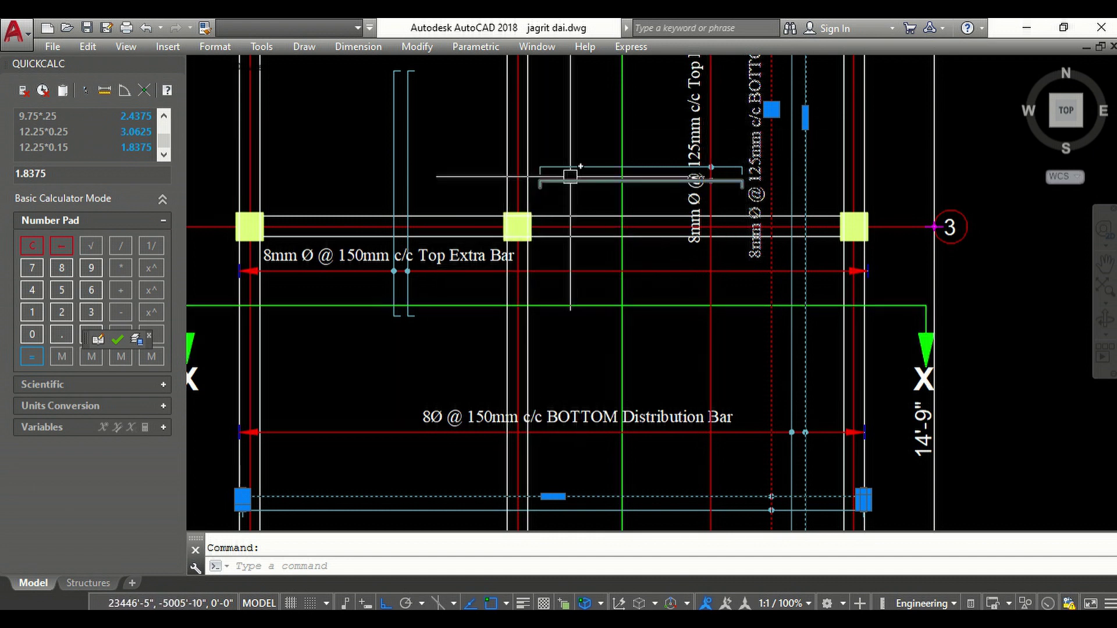
scroll(562, 154, down, 1)
scroll(657, 222, down, 4)
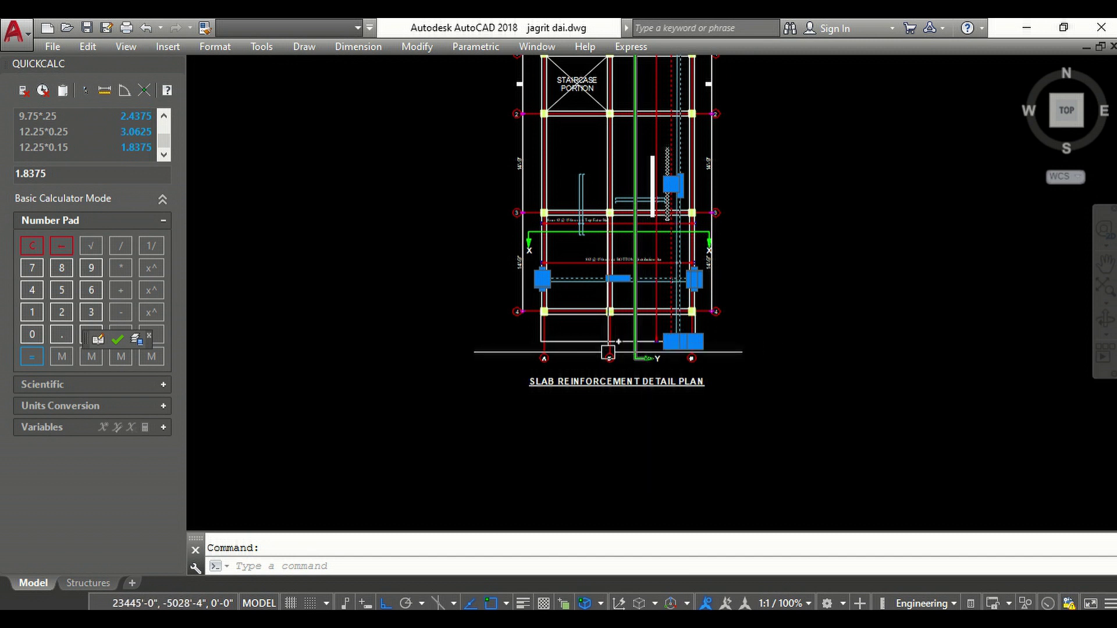
scroll(582, 351, up, 4)
key(Escape)
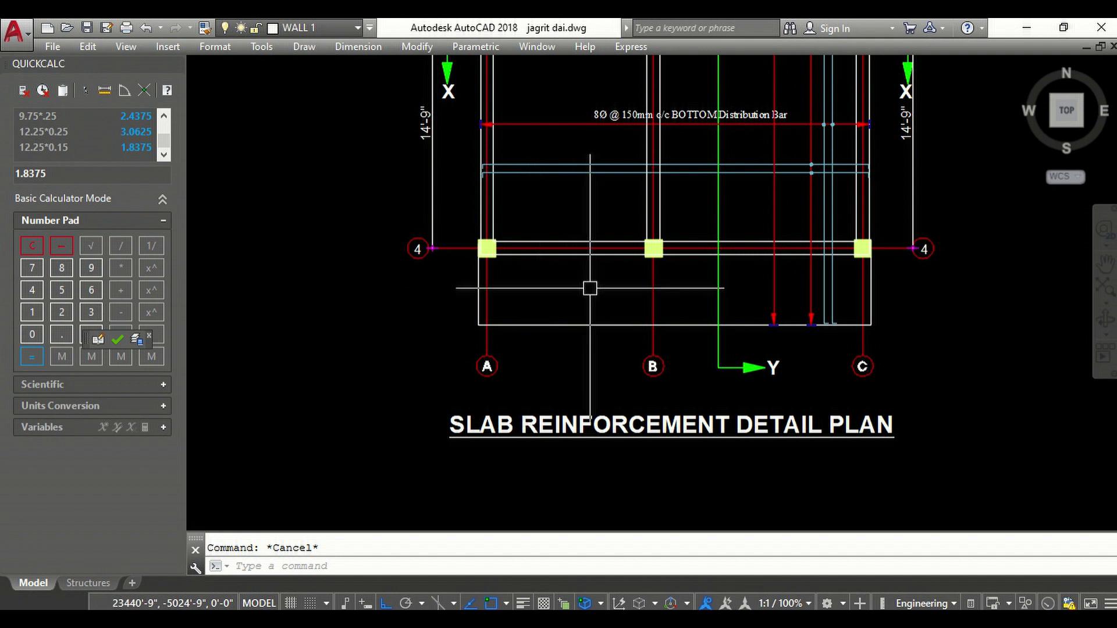
- Drop a vertical construction line through the column edge, then finish the construction lines
text(Xl)
key(Return)
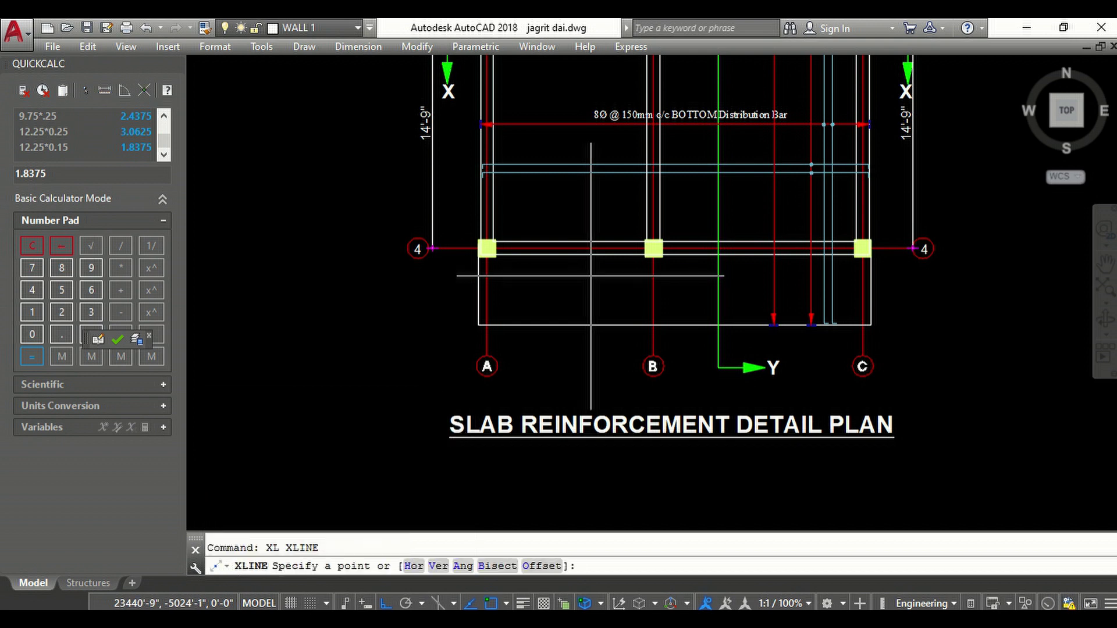
key(Return)
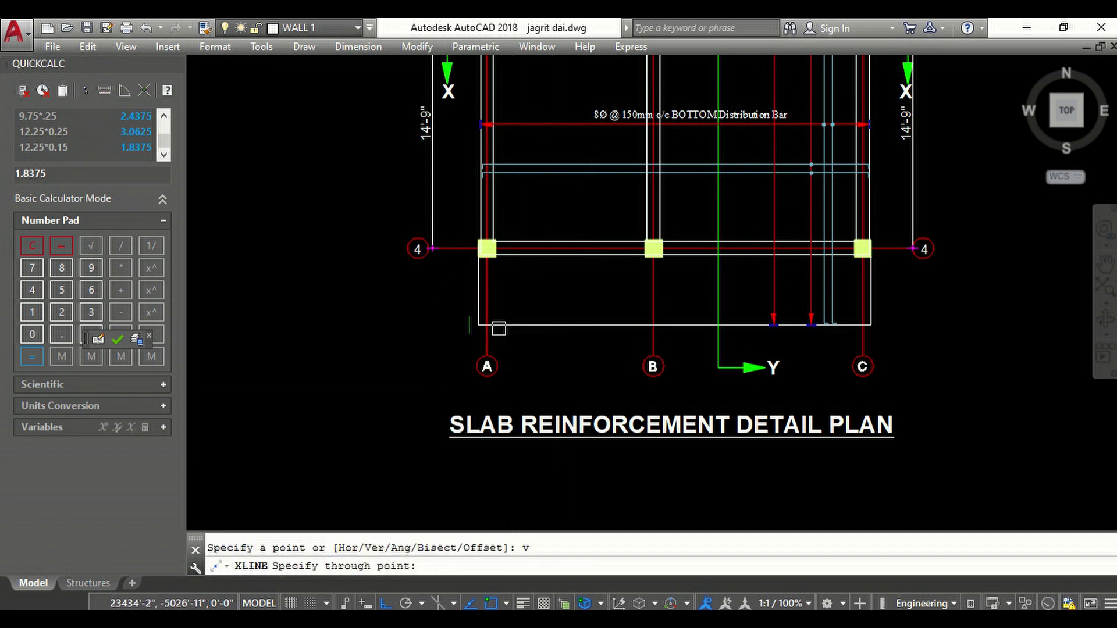
scroll(482, 282, up, 3)
scroll(481, 156, up, 4)
click(439, 236)
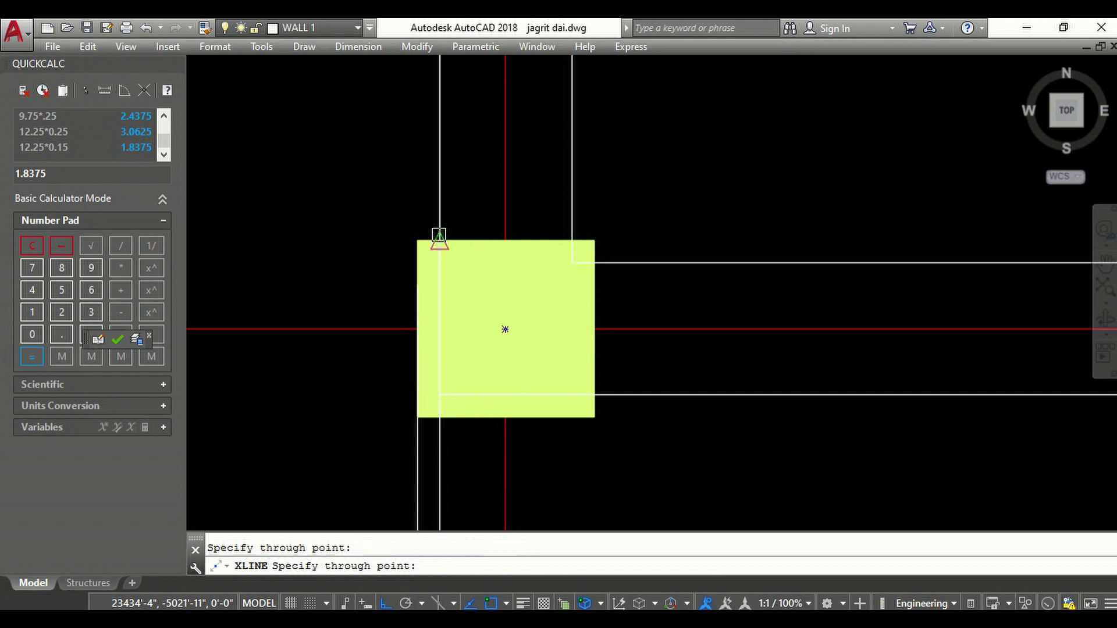
scroll(398, 240, down, 4)
scroll(399, 241, down, 2)
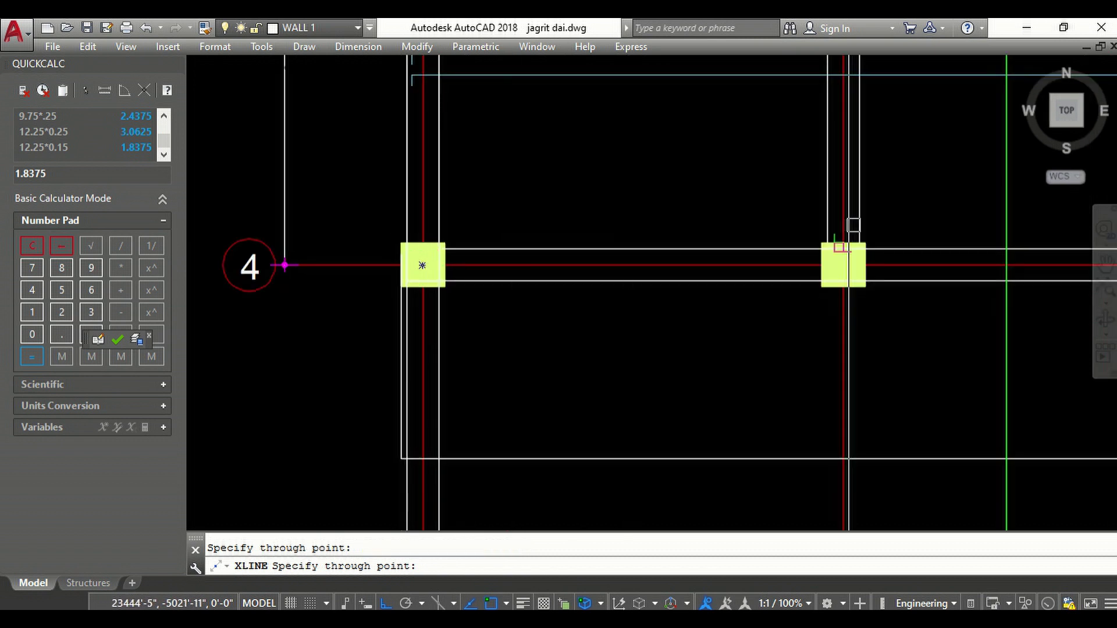
scroll(844, 245, up, 4)
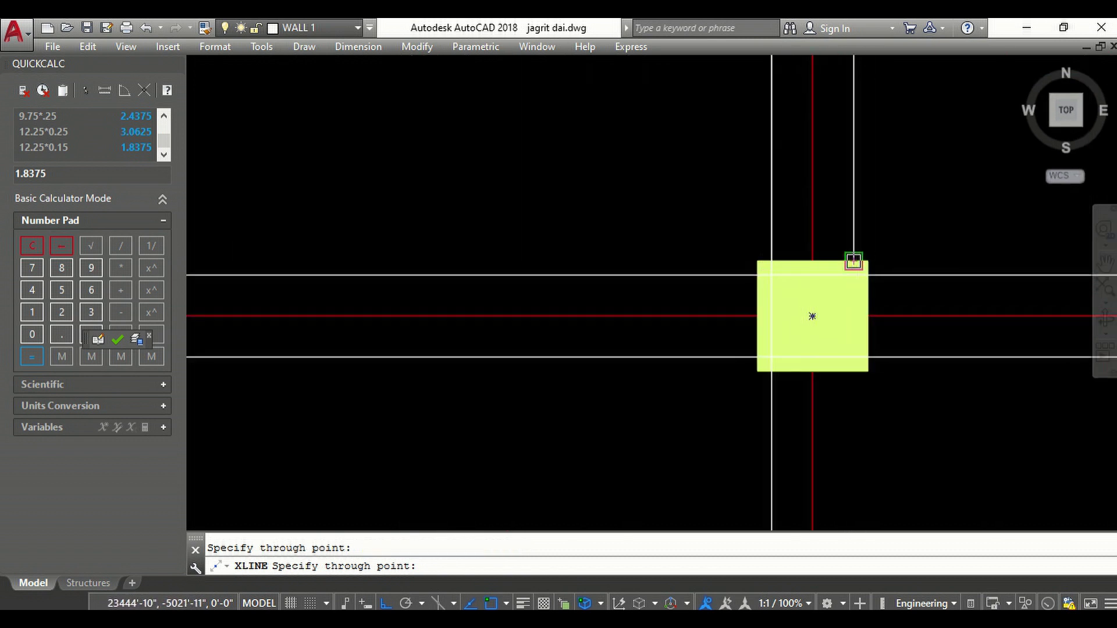
scroll(599, 274, down, 3)
scroll(886, 290, down, 4)
scroll(710, 294, up, 5)
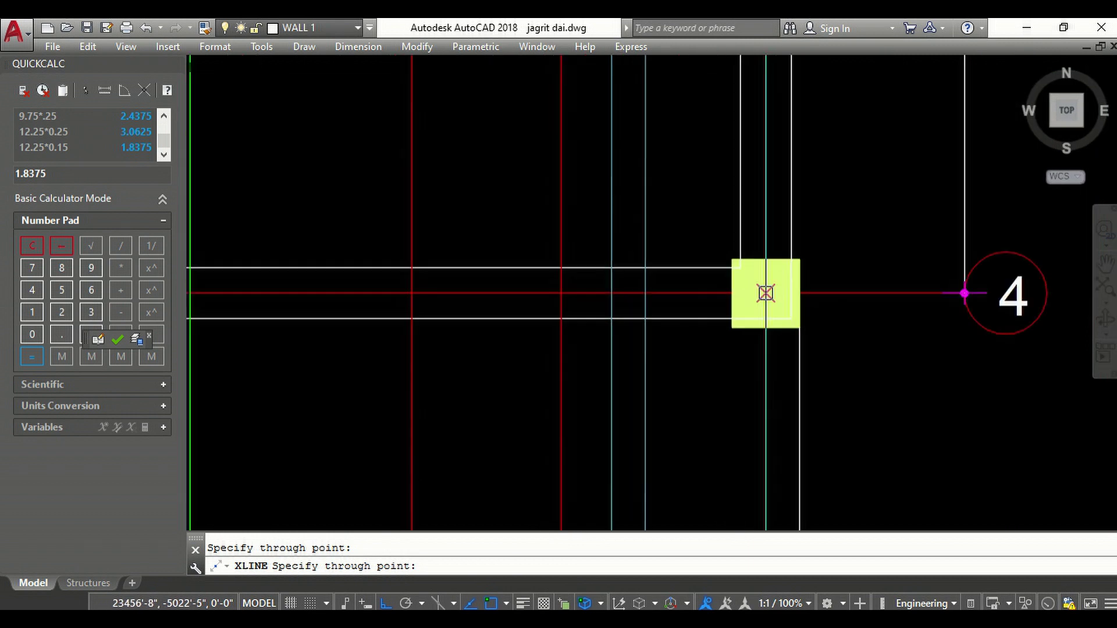
scroll(797, 256, up, 5)
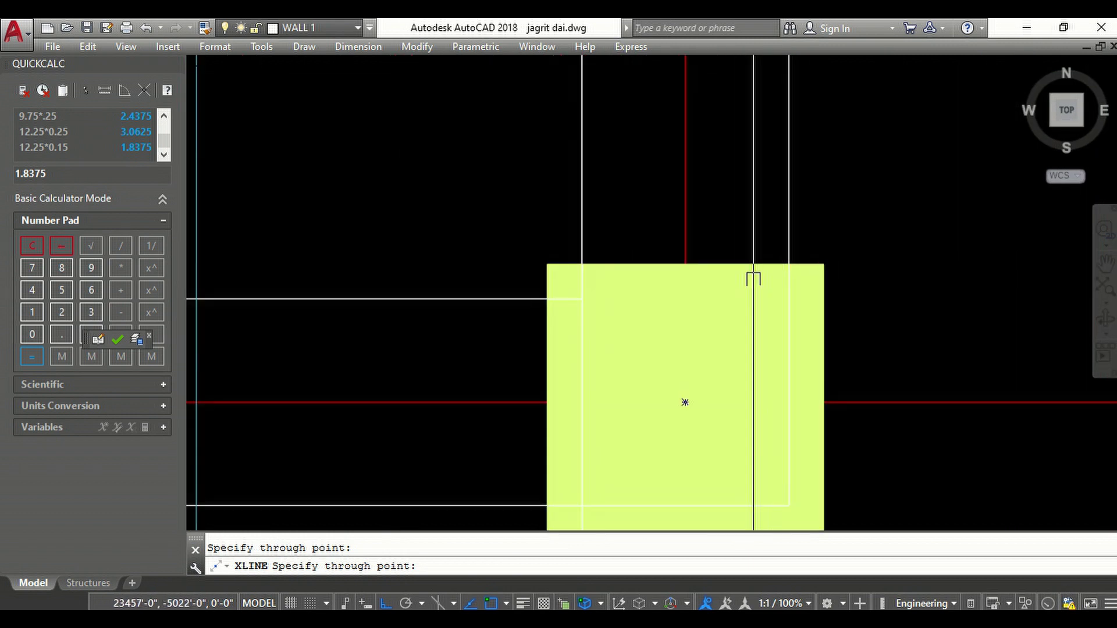
scroll(756, 233, down, 5)
scroll(756, 261, down, 4)
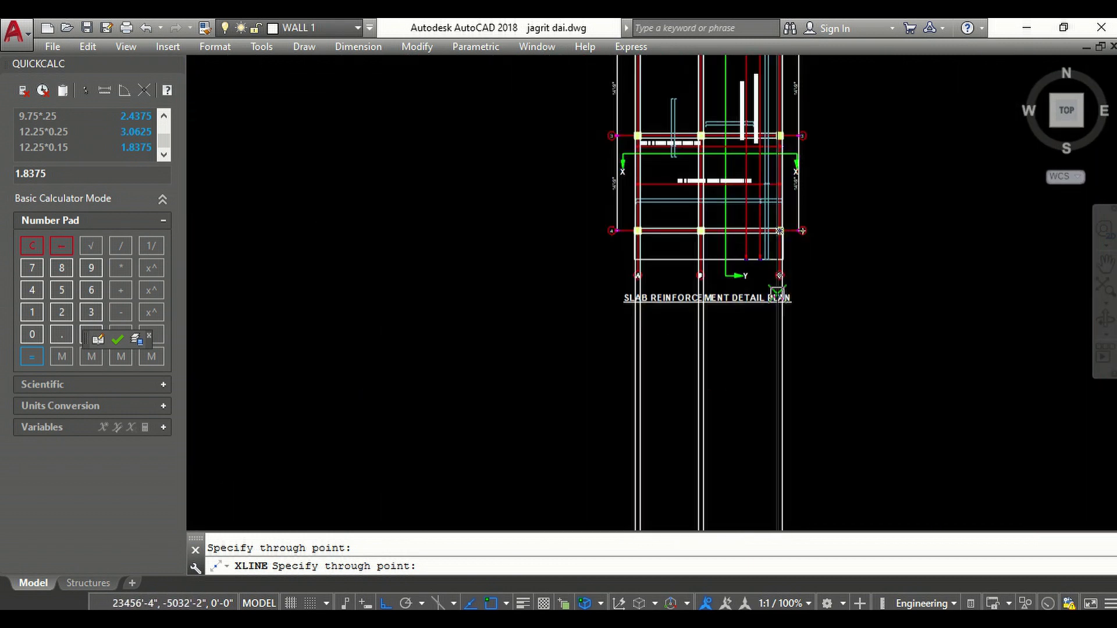
key(Return)
- Draw a horizontal polyline across the A–C verticals as the slab's top line
text(l)
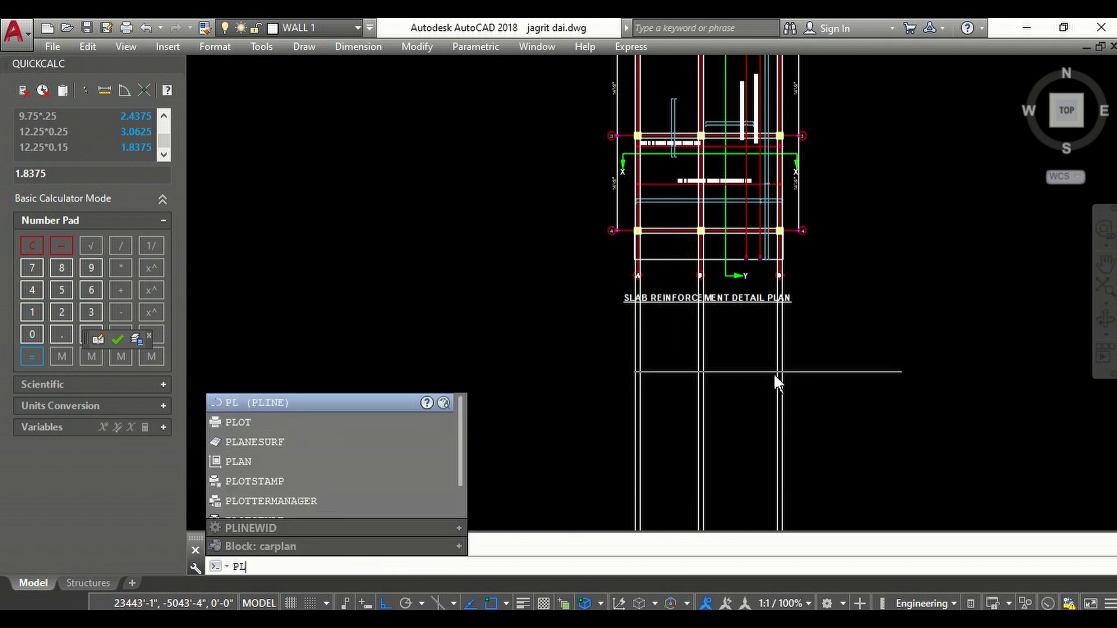
key(Return)
scroll(715, 367, up, 5)
click(761, 287)
scroll(766, 297, down, 5)
scroll(585, 314, up, 2)
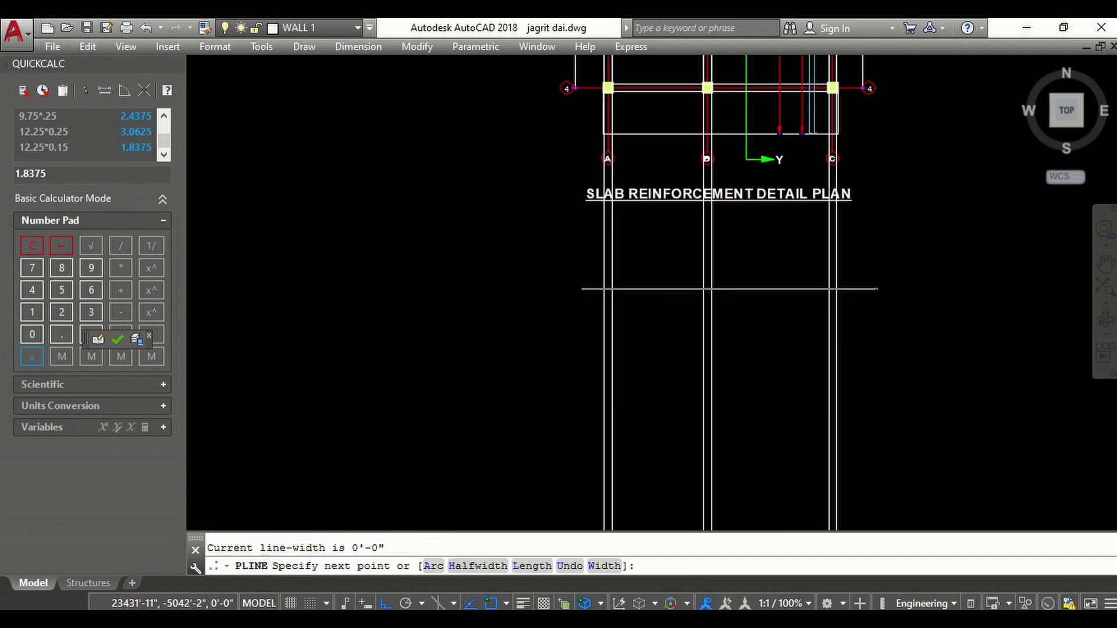
scroll(588, 297, up, 3)
click(542, 281)
key(Return)
key(Escape)
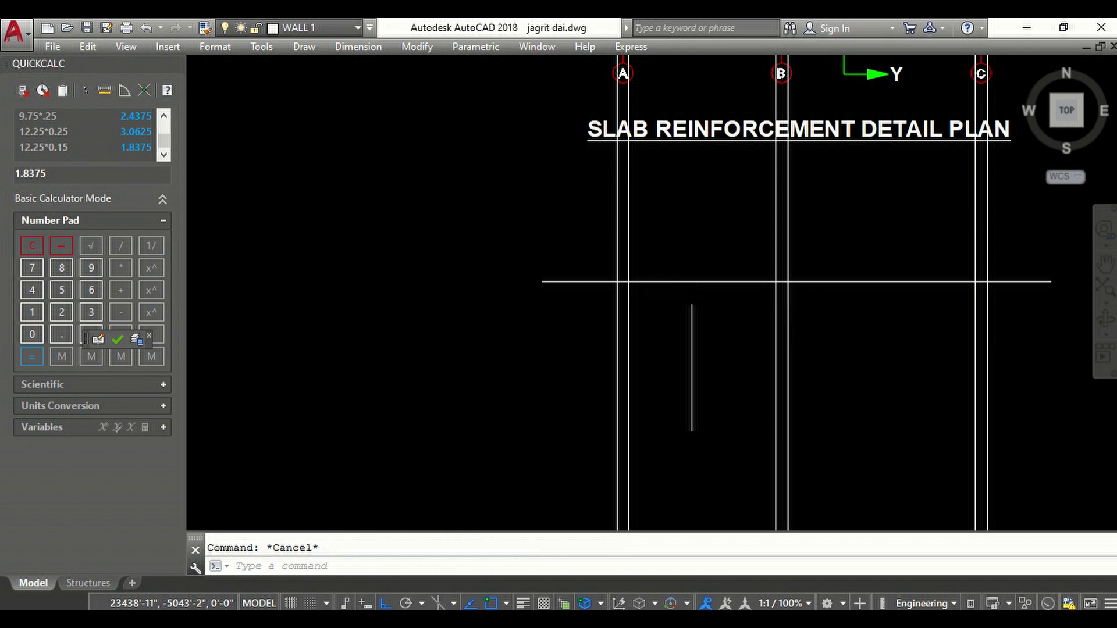
text(o)
- Offset the horizontal line 5 units downward
key(Return)
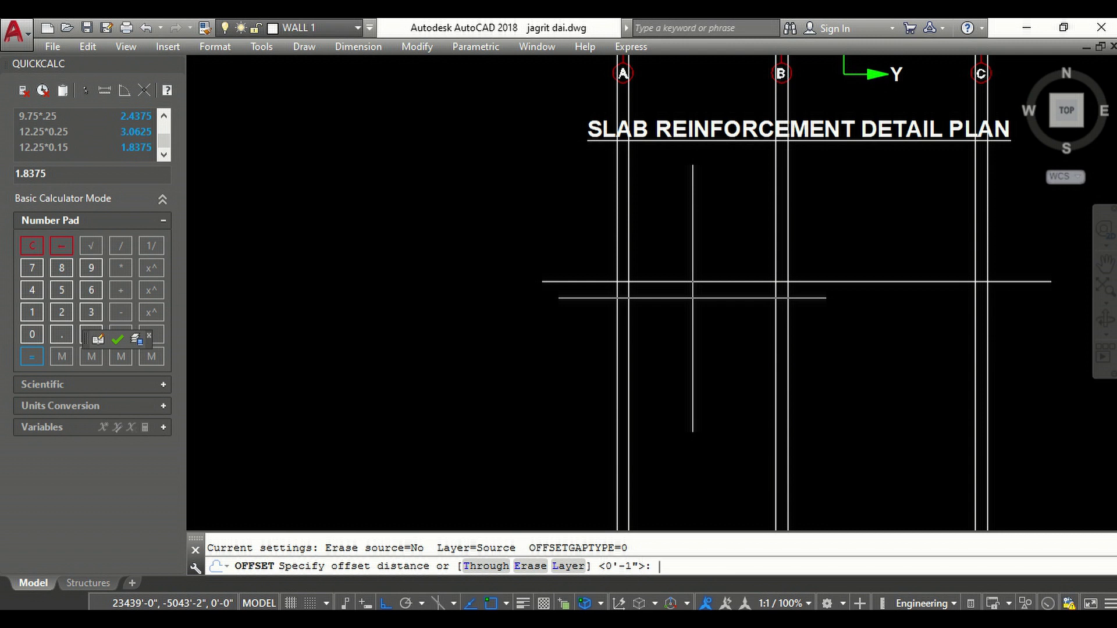
text(5)
key(Return)
click(715, 282)
click(716, 337)
key(Escape)
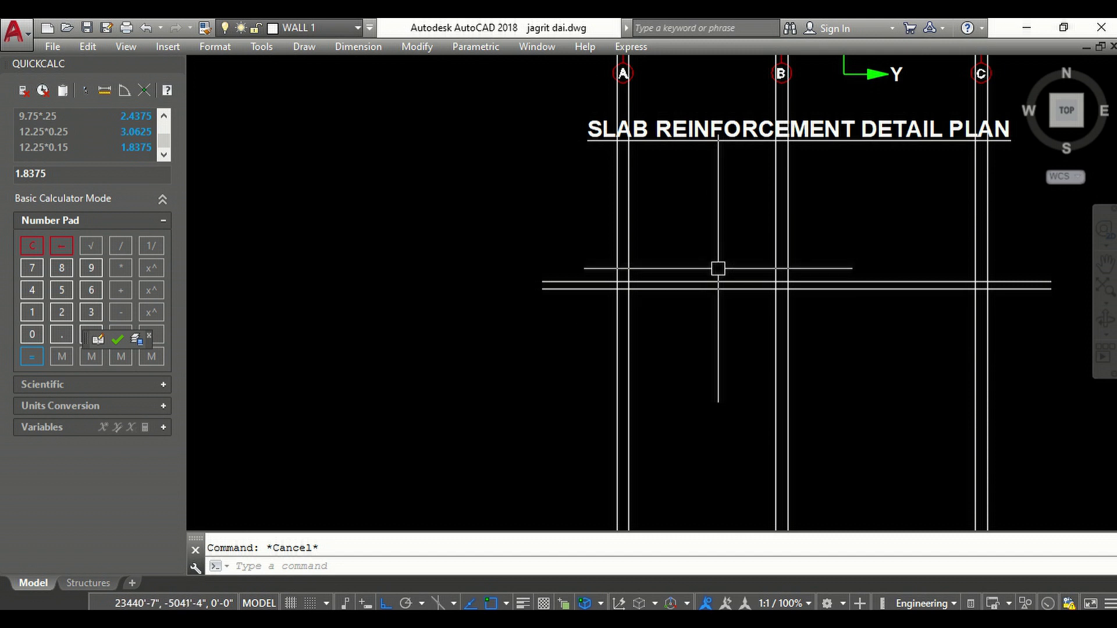
text(o)
- Offset the lower line a further 12 units downward
key(Return)
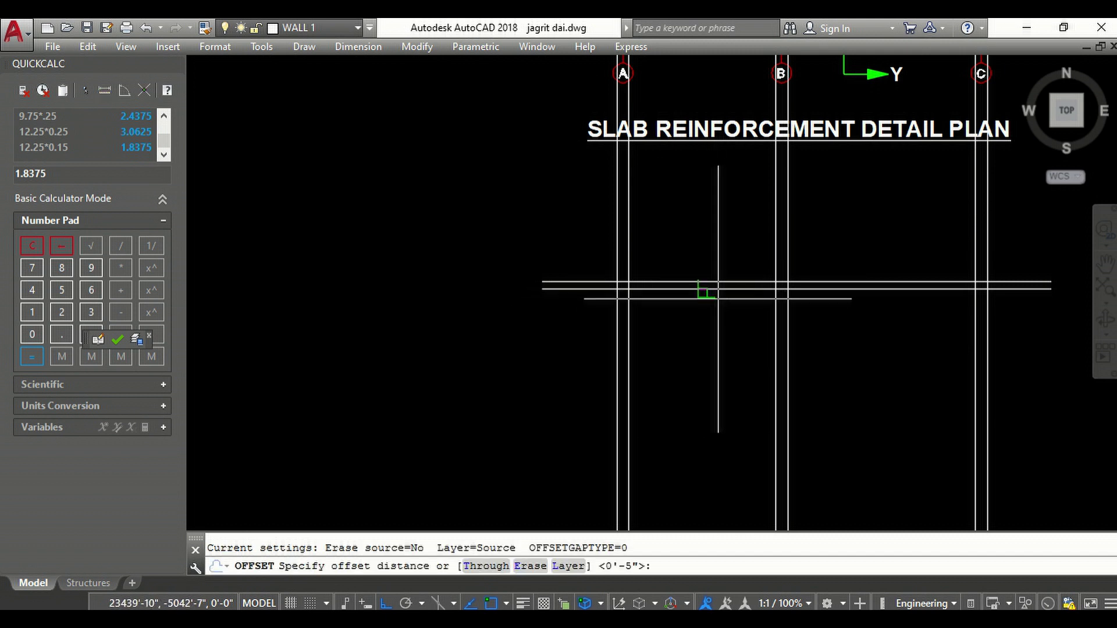
text(12)
key(Return)
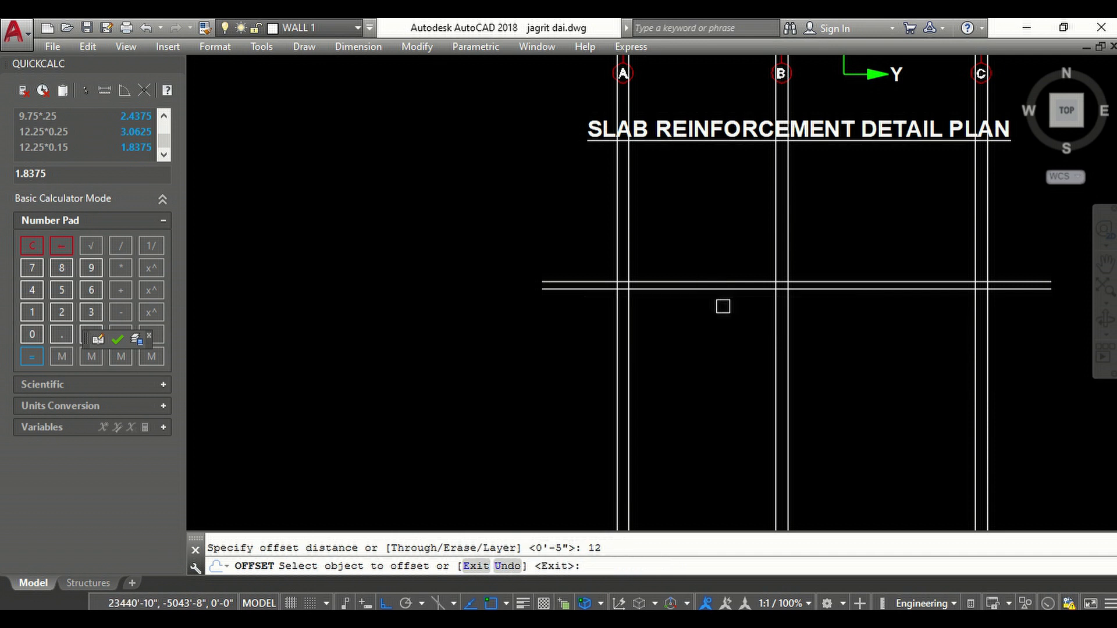
scroll(721, 296, up, 3)
click(720, 283)
click(711, 333)
key(Escape)
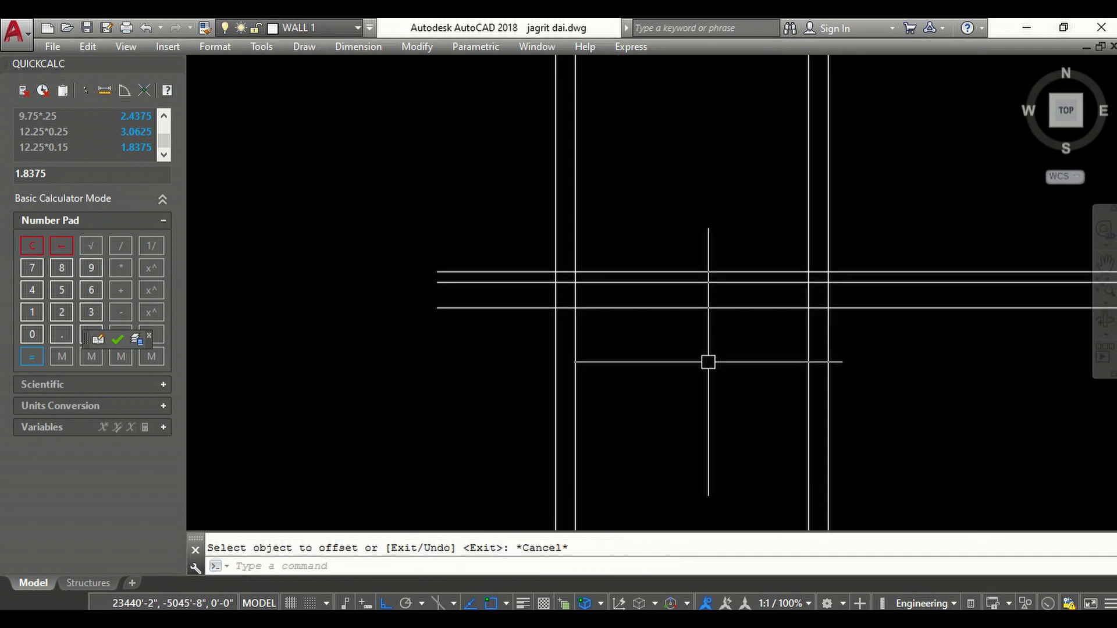
- Trim the left part of the wall line and the lower wall line at the junction
text(tr)
key(Return)
key(Return)
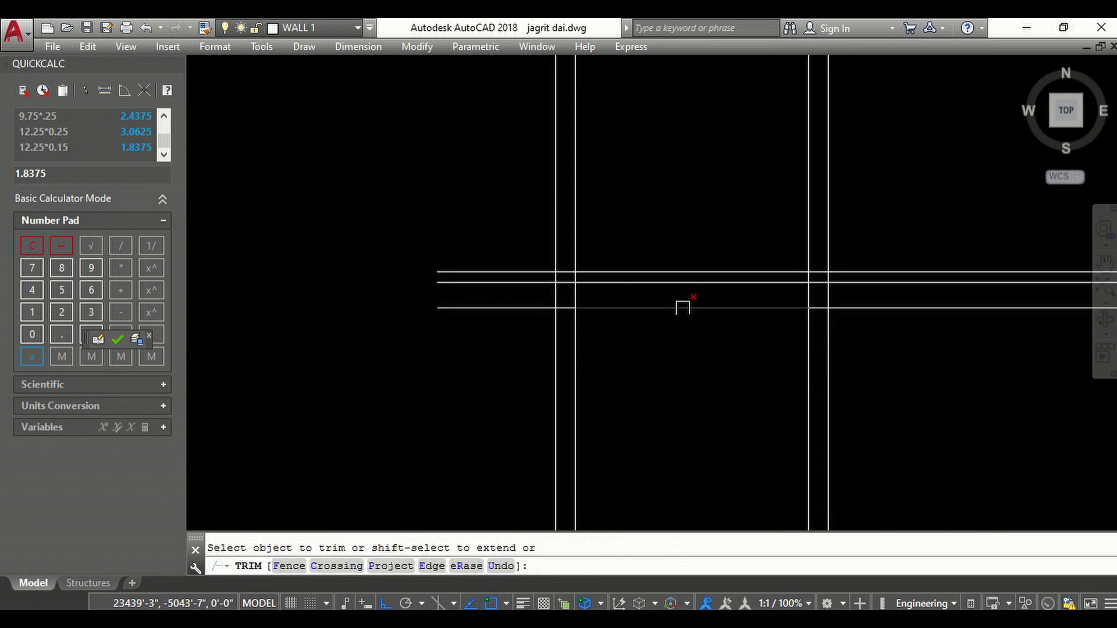
scroll(563, 283, up, 4)
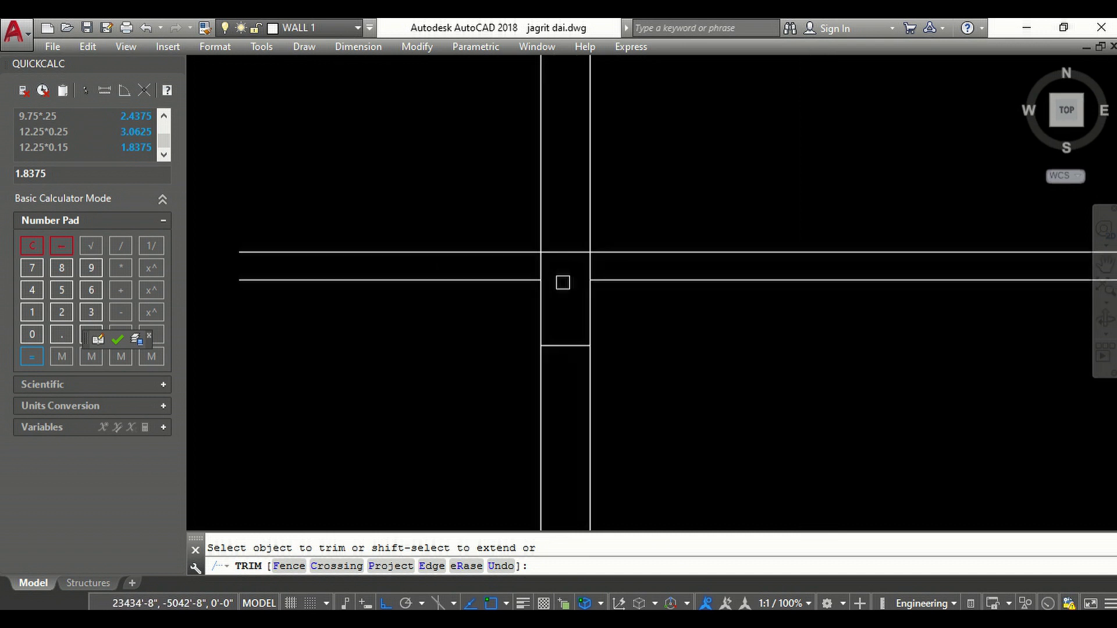
drag(501, 301, 456, 221)
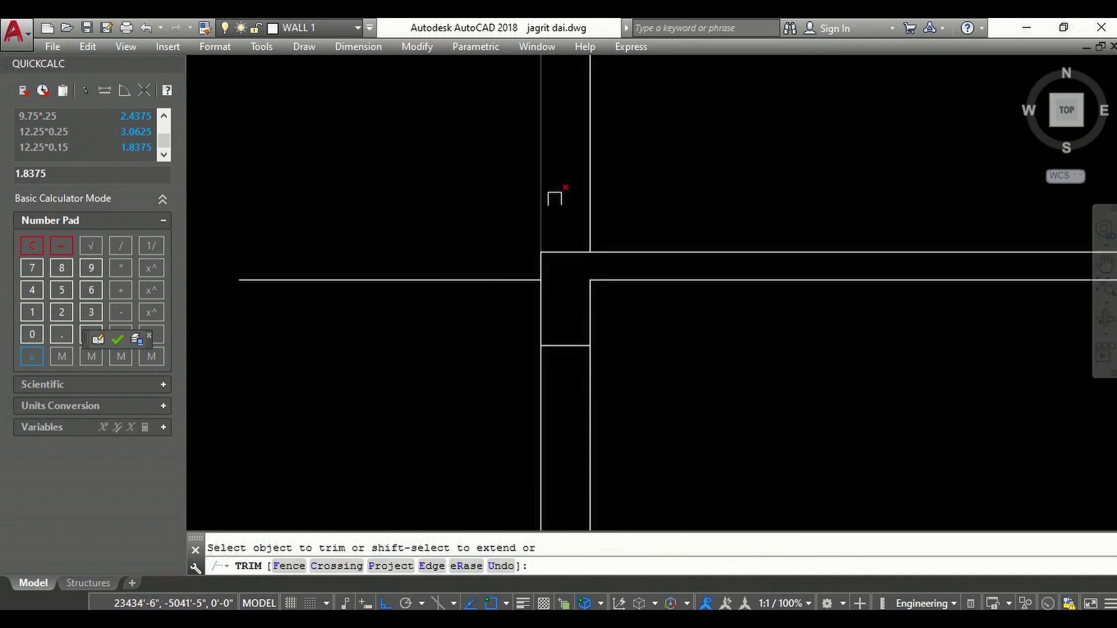
scroll(491, 302, down, 3)
drag(592, 337, 462, 324)
- Trim the excess lines around and below the remaining wall junctions
scroll(455, 347, down, 3)
scroll(634, 358, up, 2)
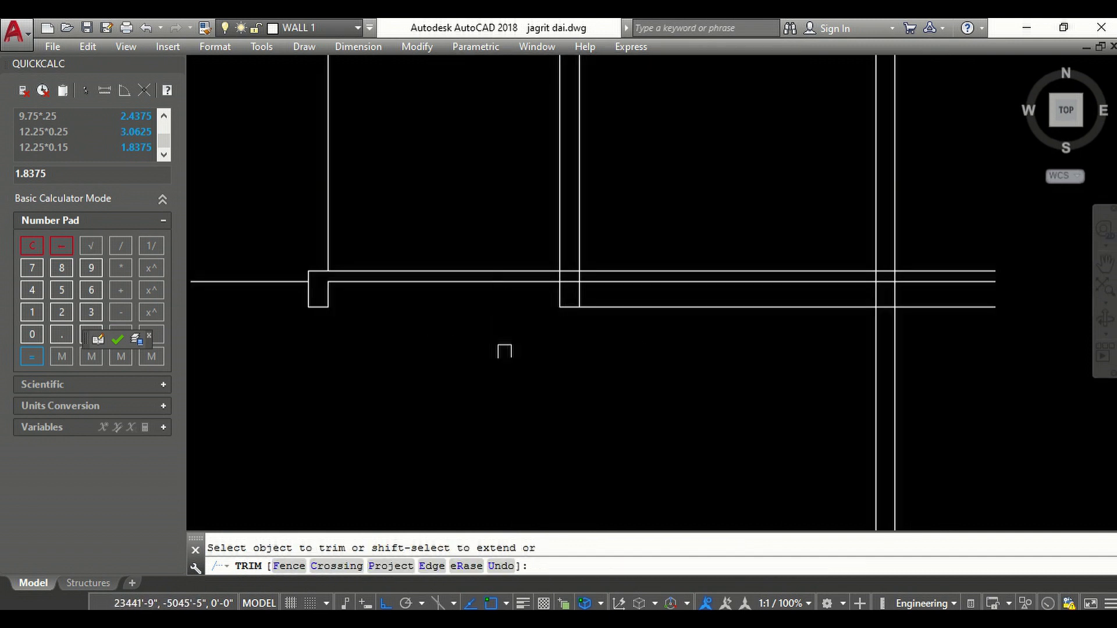
scroll(579, 302, up, 1)
scroll(541, 308, up, 1)
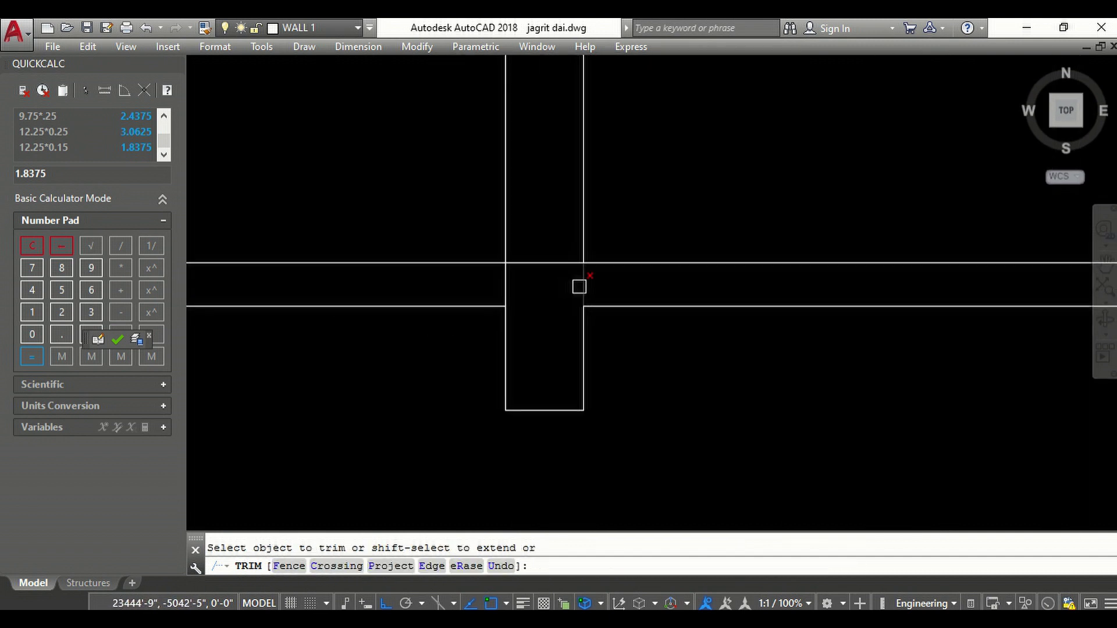
scroll(623, 230, down, 4)
scroll(693, 294, up, 3)
scroll(666, 290, up, 1)
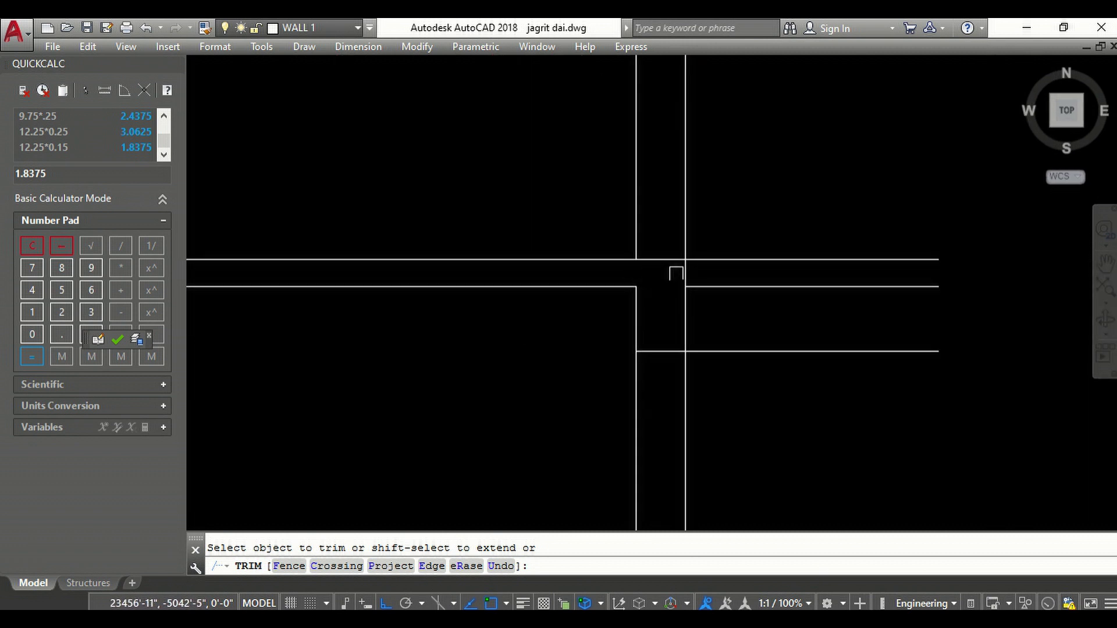
drag(762, 377, 731, 93)
drag(724, 182, 664, 177)
drag(864, 413, 596, 435)
scroll(762, 334, down, 2)
key(Return)
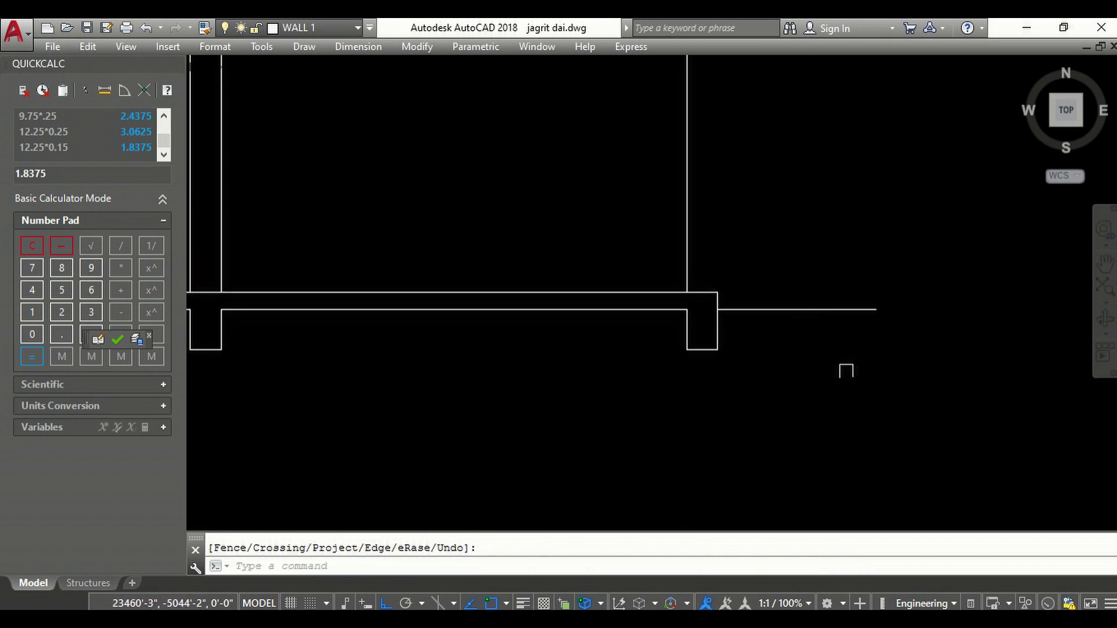
- Erase the four leftover column objects
drag(854, 363, 803, 294)
scroll(827, 326, down, 4)
click(827, 297)
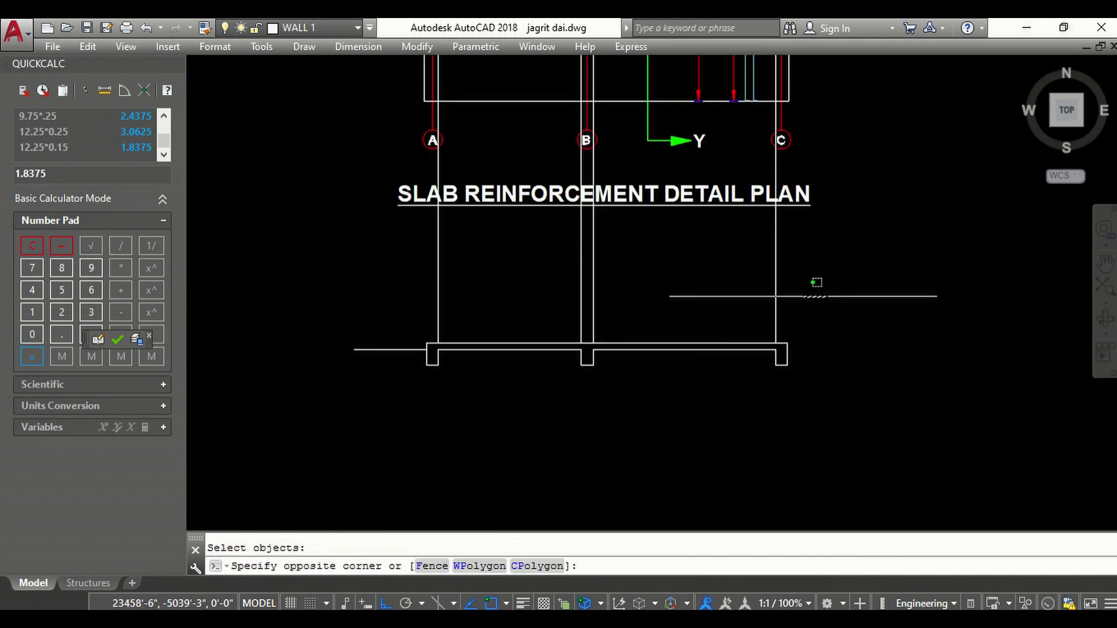
click(429, 264)
key(Delete)
- Delete the short stray line left of the slab and review the cleaned outline
click(391, 368)
click(339, 319)
key(Delete)
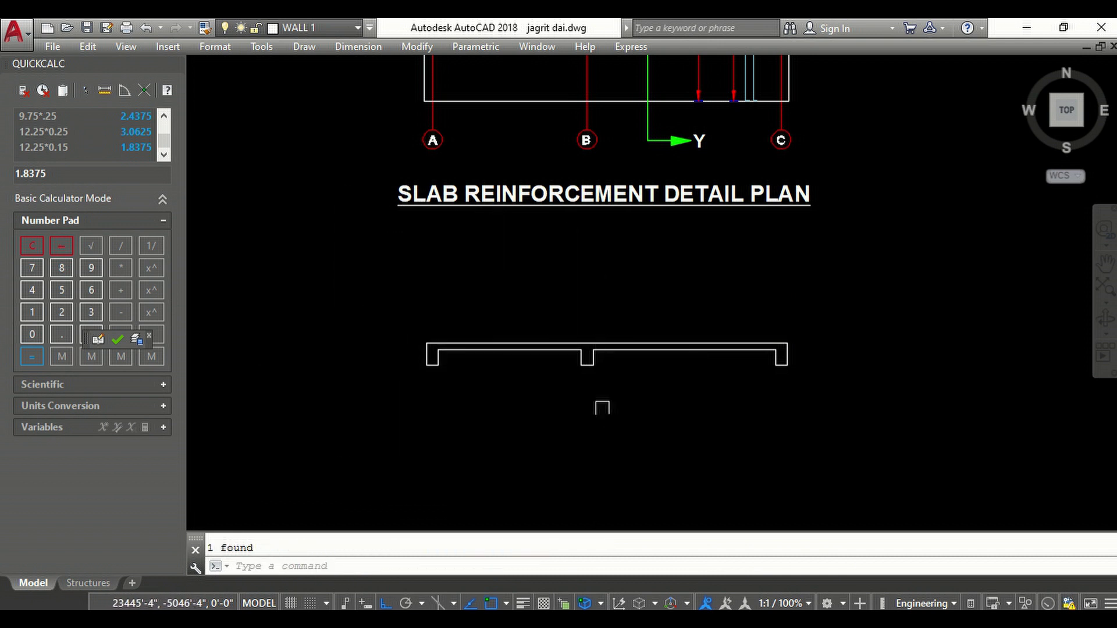
scroll(581, 291, up, 2)
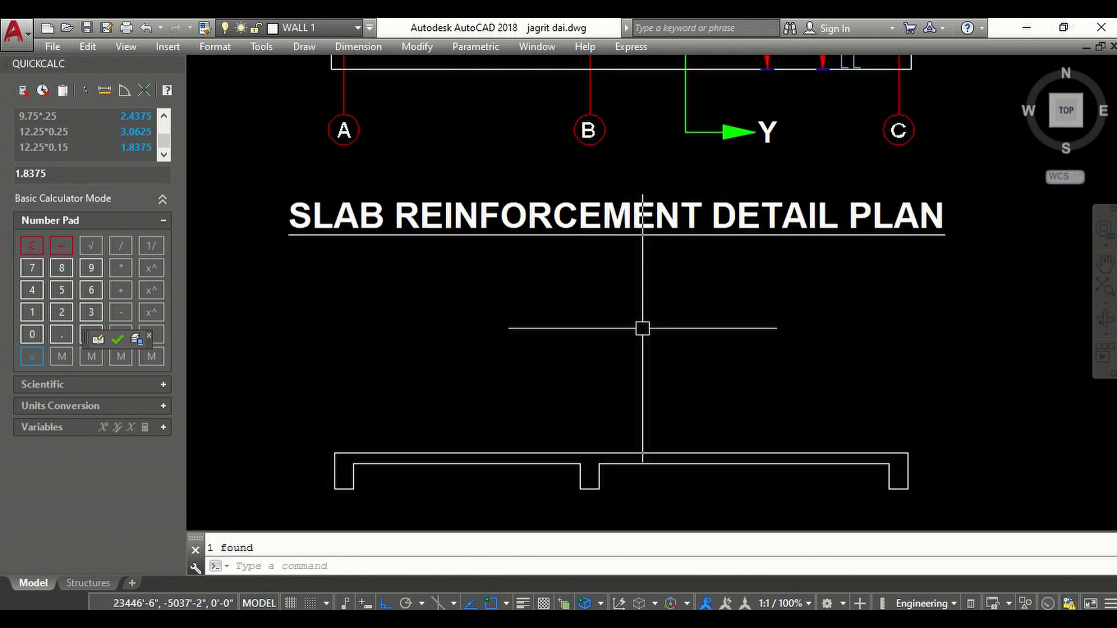
scroll(634, 279, down, 2)
scroll(625, 201, up, 4)
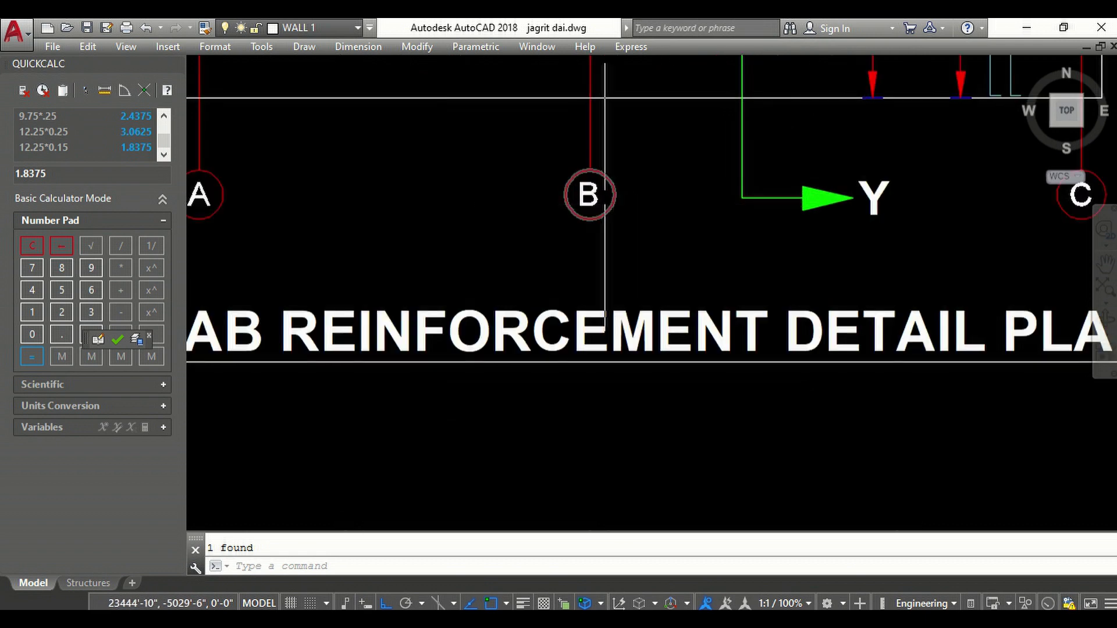
scroll(605, 195, down, 4)
scroll(598, 199, up, 2)
scroll(628, 232, down, 2)
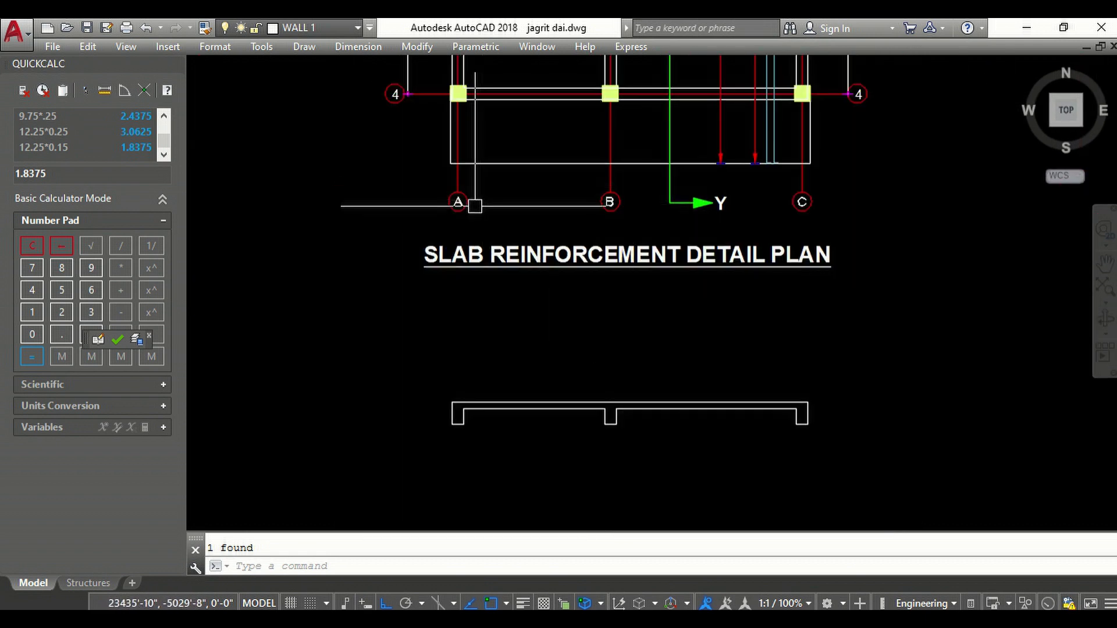
scroll(474, 206, up, 2)
key(Escape)
scroll(568, 200, down, 4)
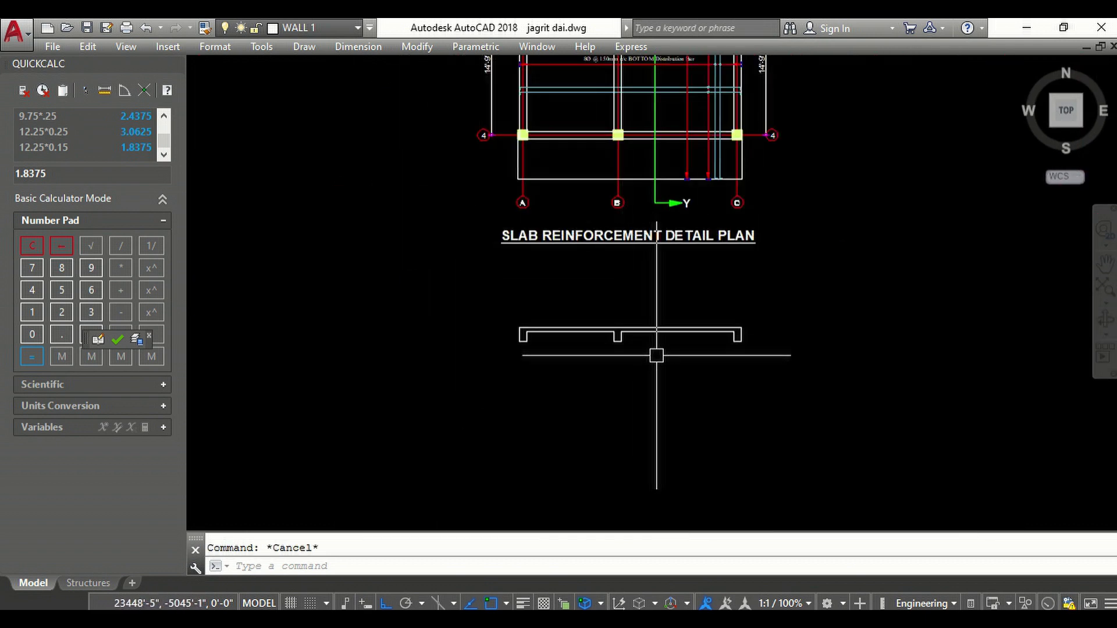
- Draw a horizontal guide line across the section below the slab
text(pl)
key(Return)
scroll(727, 360, up, 2)
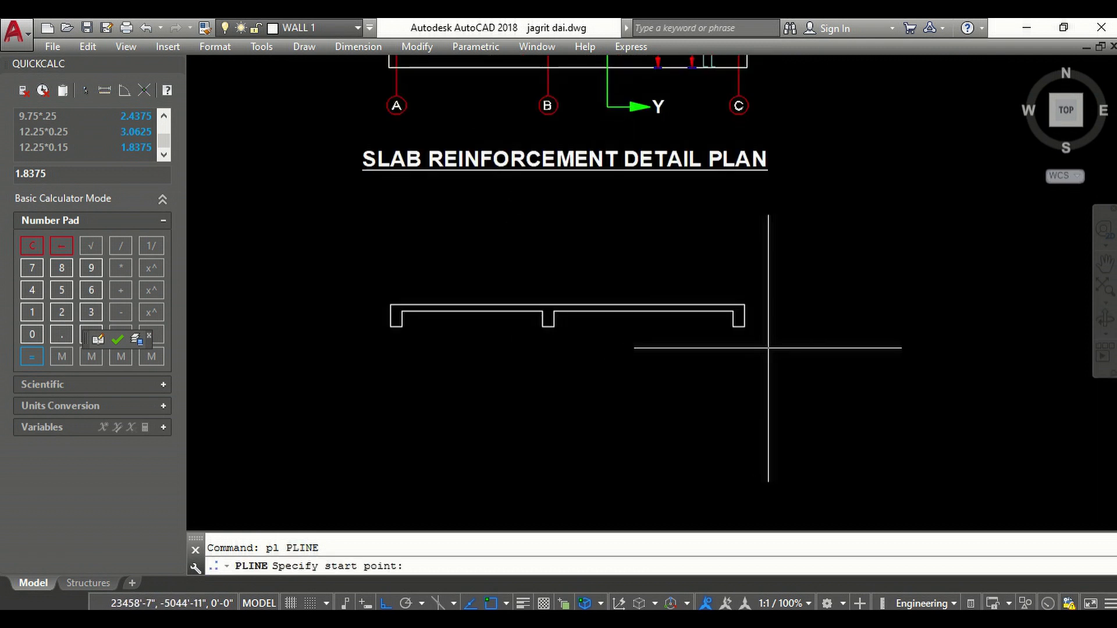
click(773, 355)
scroll(444, 367, up, 3)
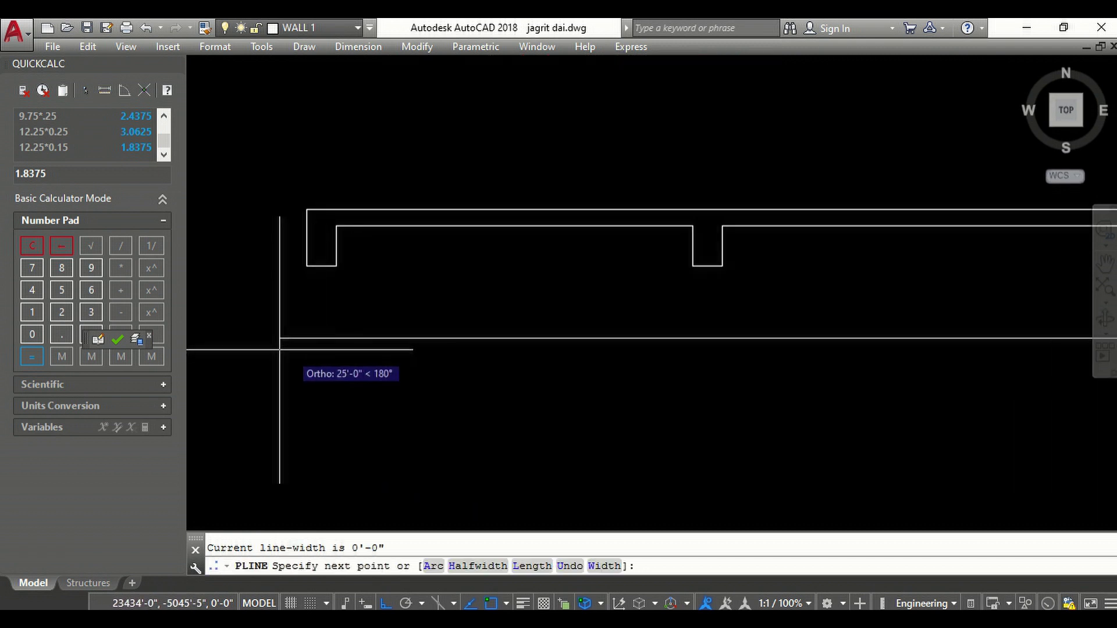
click(233, 338)
scroll(333, 423, down, 3)
key(Return)
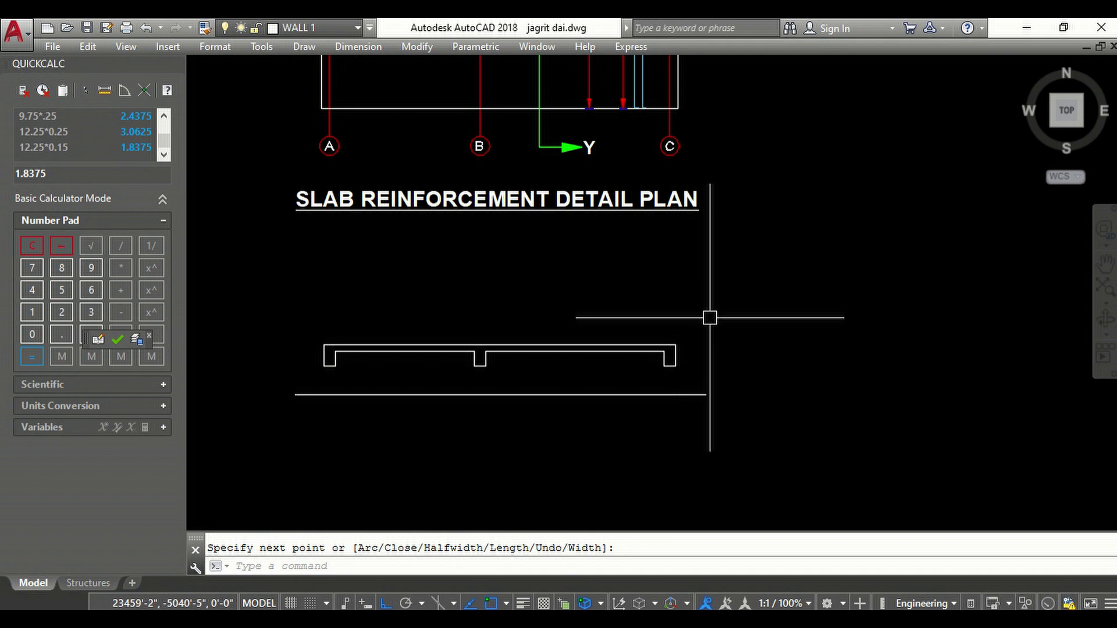
- Draw a second horizontal guide line across the section above the slab
key(Return)
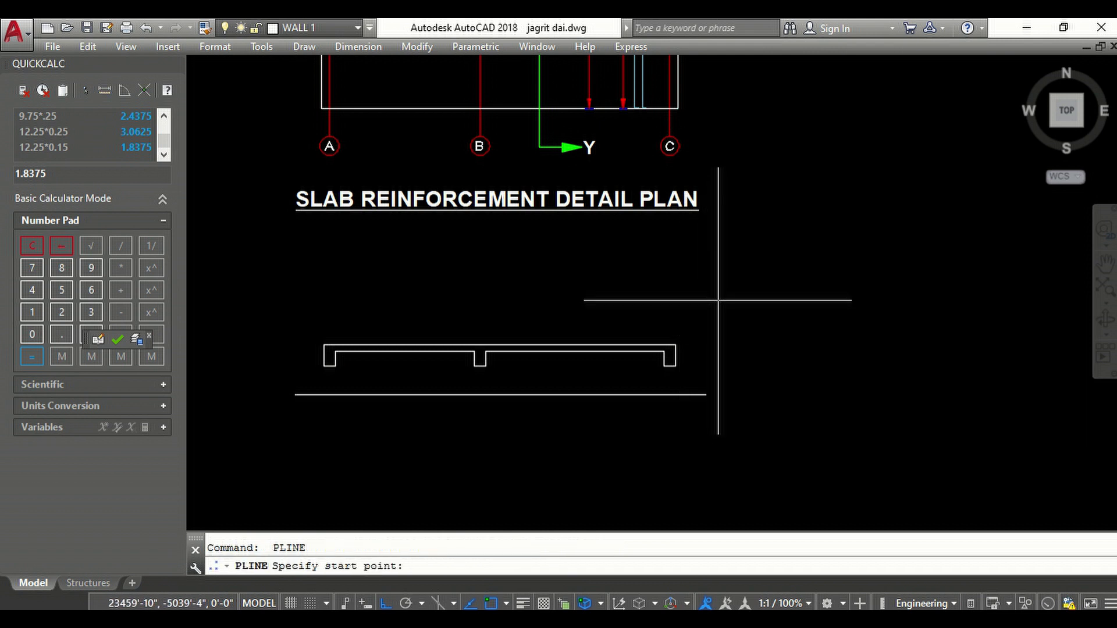
click(718, 301)
click(232, 301)
key(Return)
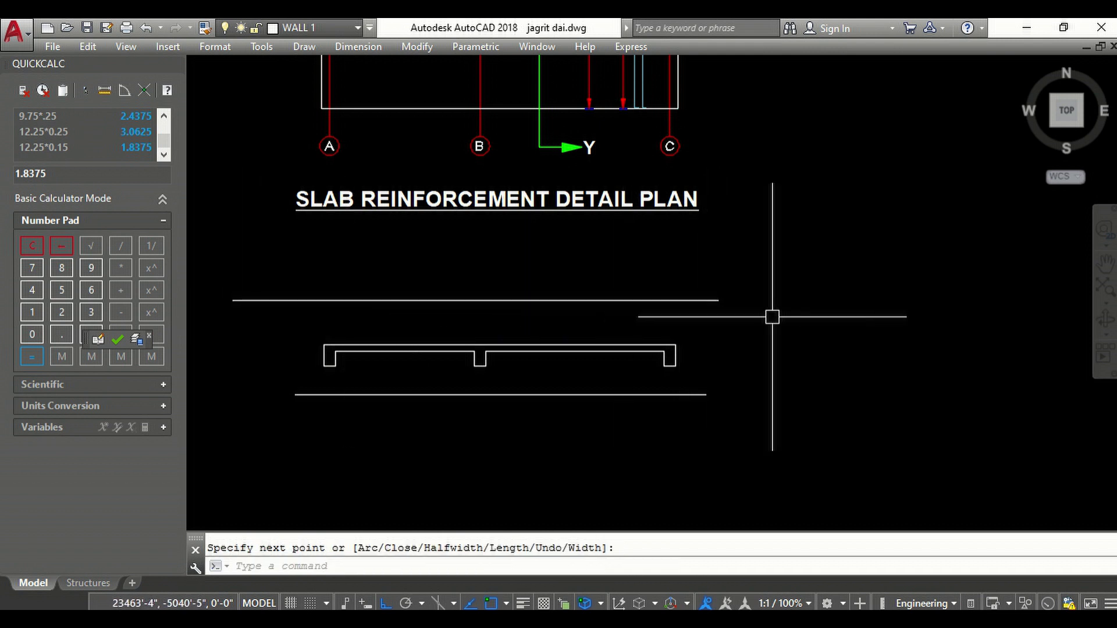
- Extend grid lines A, B and C down to the lower guide line
text(ex)
key(Return)
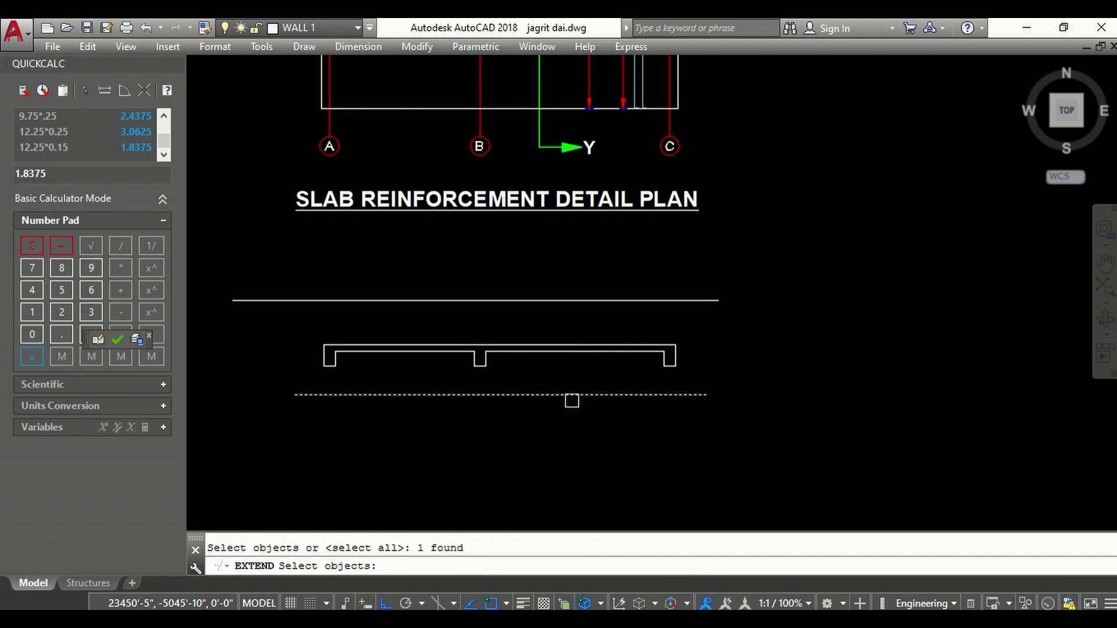
key(Return)
scroll(692, 131, up, 3)
scroll(709, 114, down, 1)
drag(826, 259, 709, 121)
scroll(709, 121, down, 3)
scroll(606, 166, up, 3)
scroll(581, 233, down, 2)
mouse_move(624, 143)
mouse_down()
mouse_move(349, 361)
mouse_move(448, 133)
mouse_up()
click(448, 133)
key(Return)
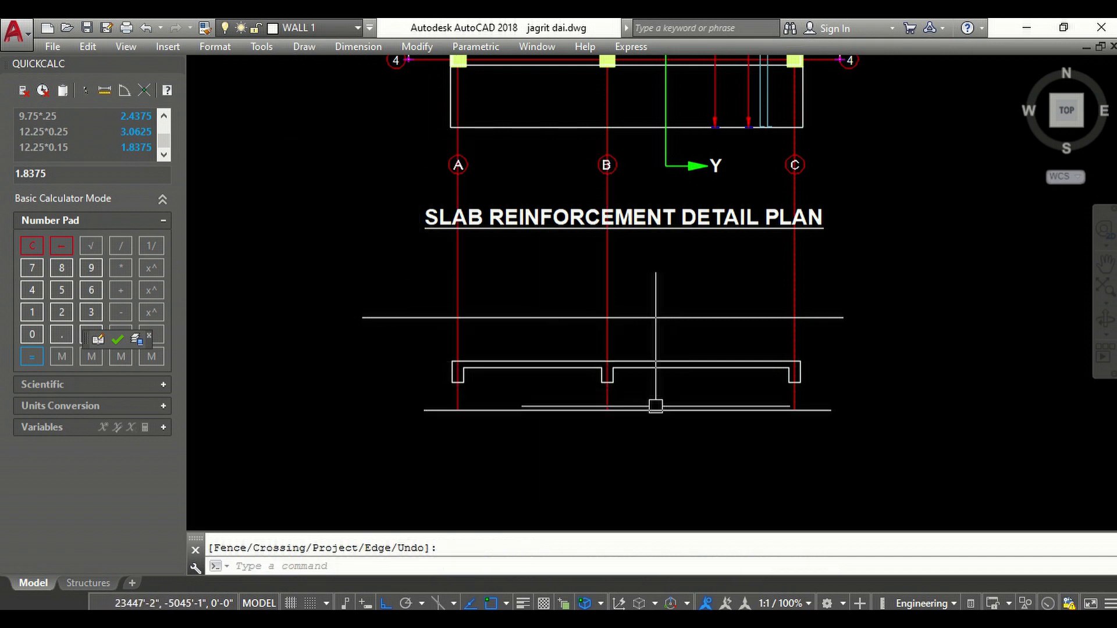
- Trim grid lines A, B and C above the upper guide line
text(tr)
key(Return)
click(666, 318)
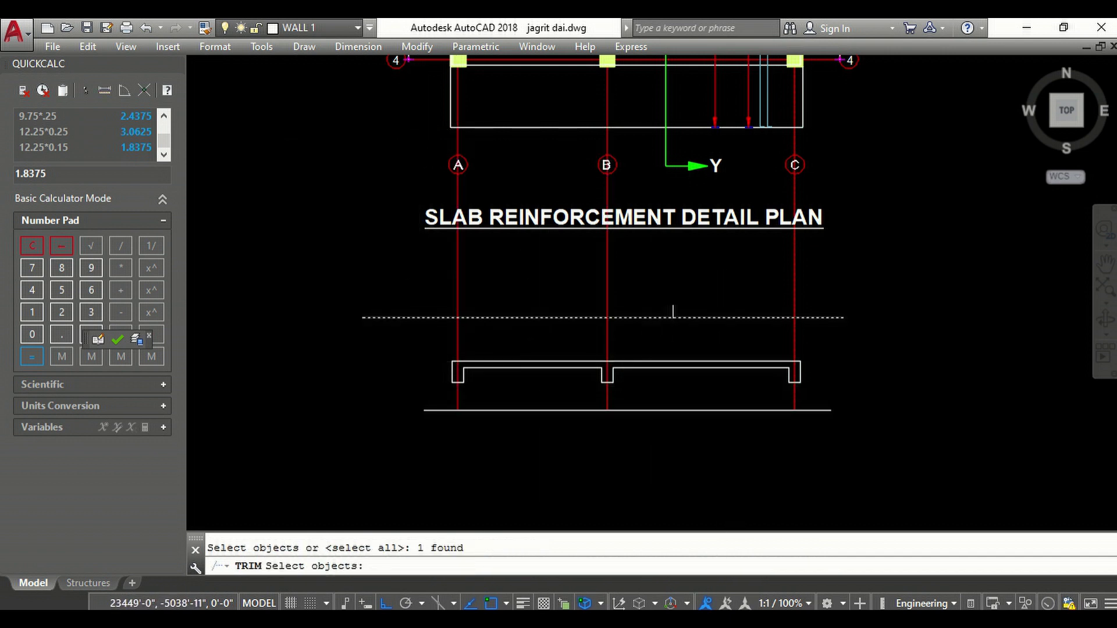
key(Return)
click(820, 277)
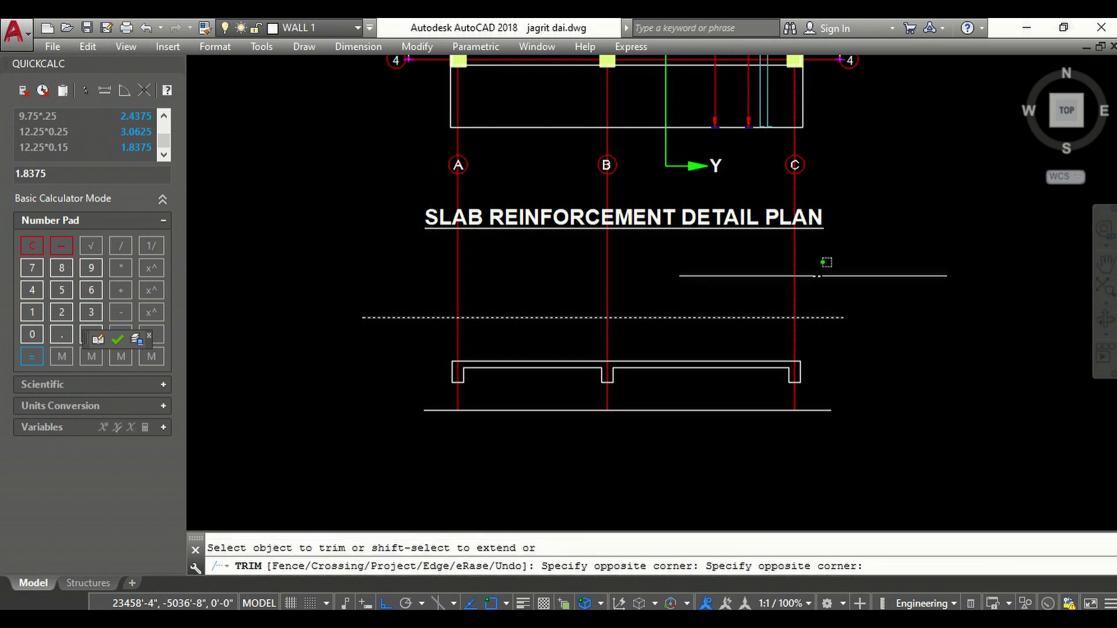
click(397, 247)
key(Escape)
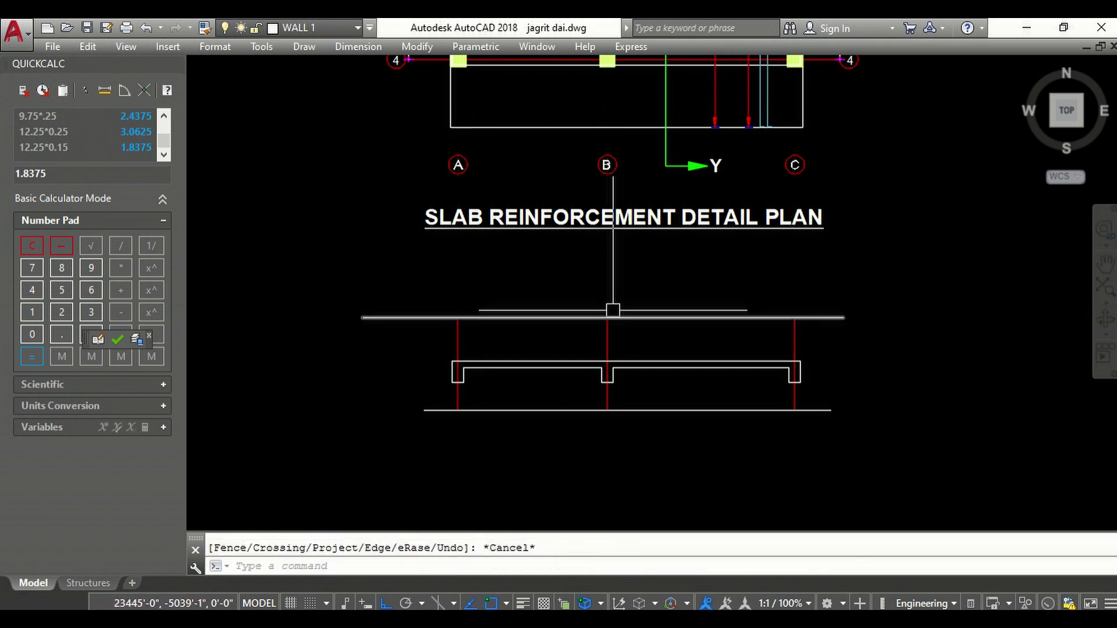
- Erase the two horizontal guide lines
text(e)
key(Return)
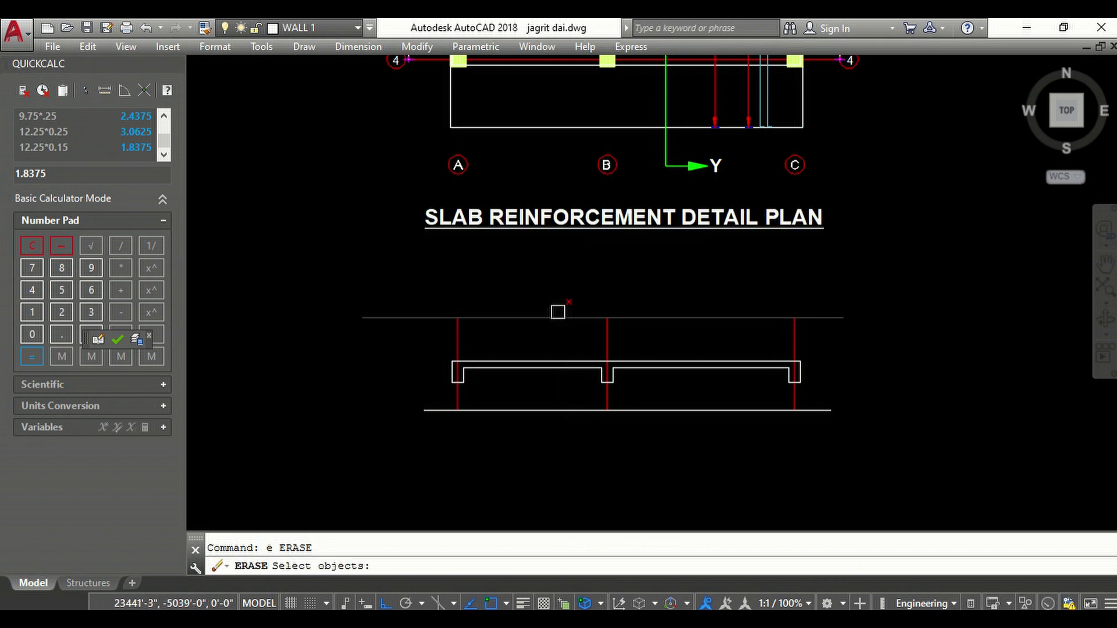
key(Return)
text(c)
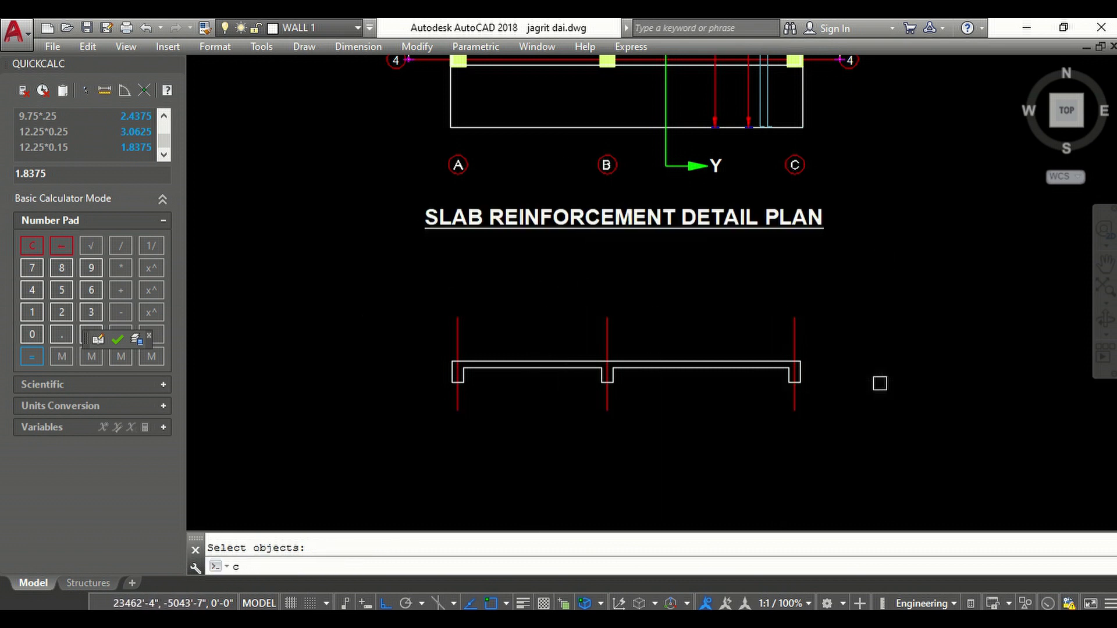
key(Return)
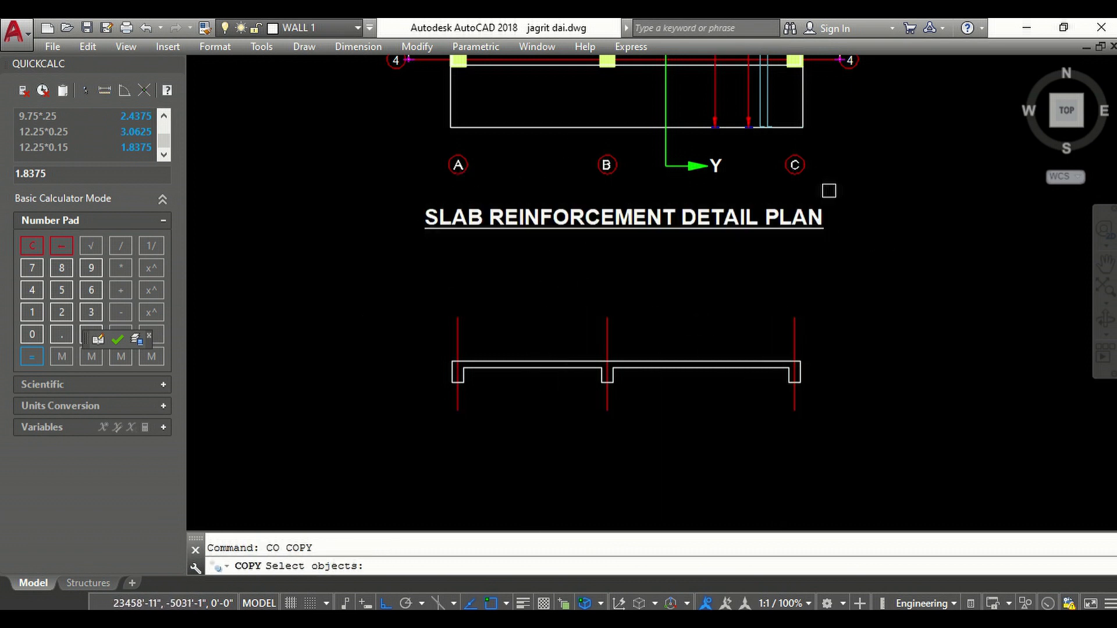
- Select grid bubbles A, B and C for copying
click(829, 190)
click(784, 151)
click(639, 176)
click(590, 151)
click(519, 174)
click(402, 152)
scroll(433, 170, up, 2)
key(Return)
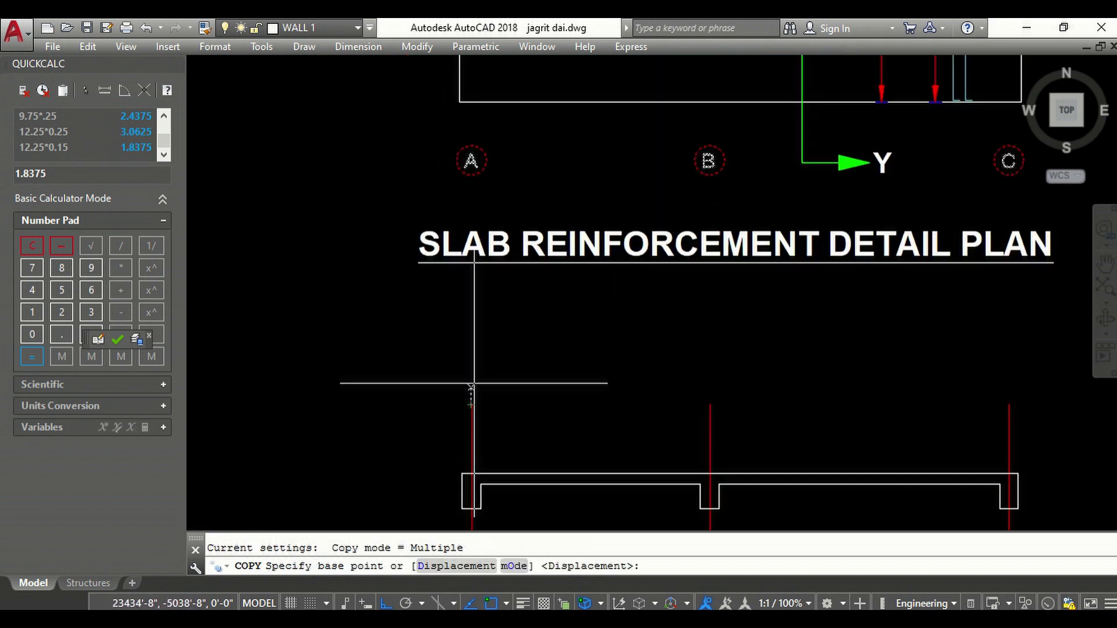
- Place the bubble copies from grid A onto the tops of the section's grid stubs
click(471, 175)
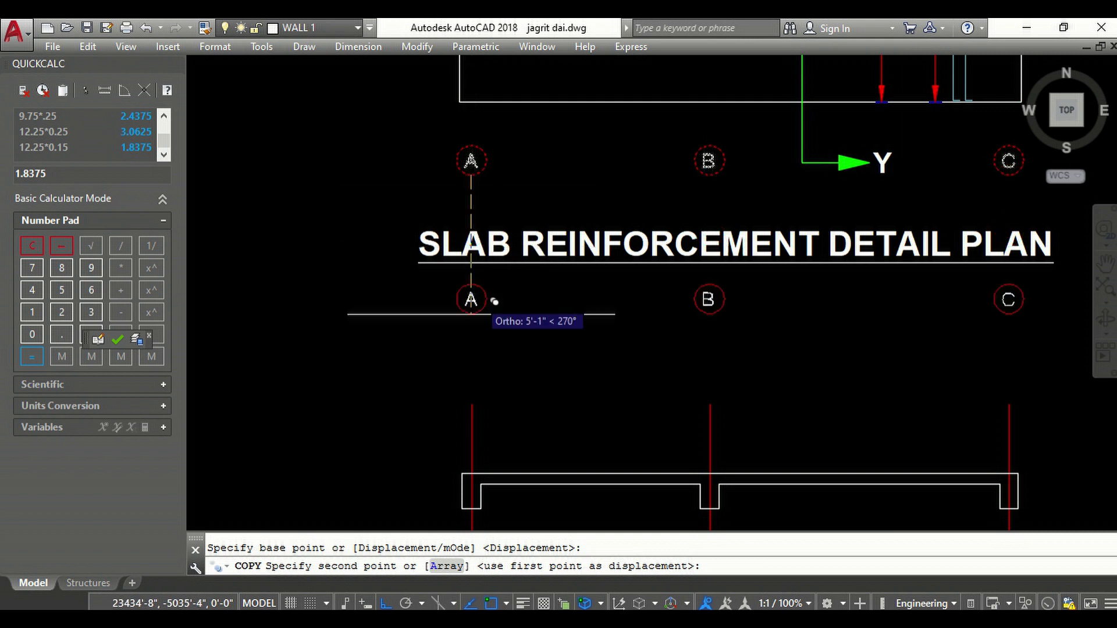
scroll(491, 294, up, 2)
click(467, 434)
scroll(394, 292, down, 2)
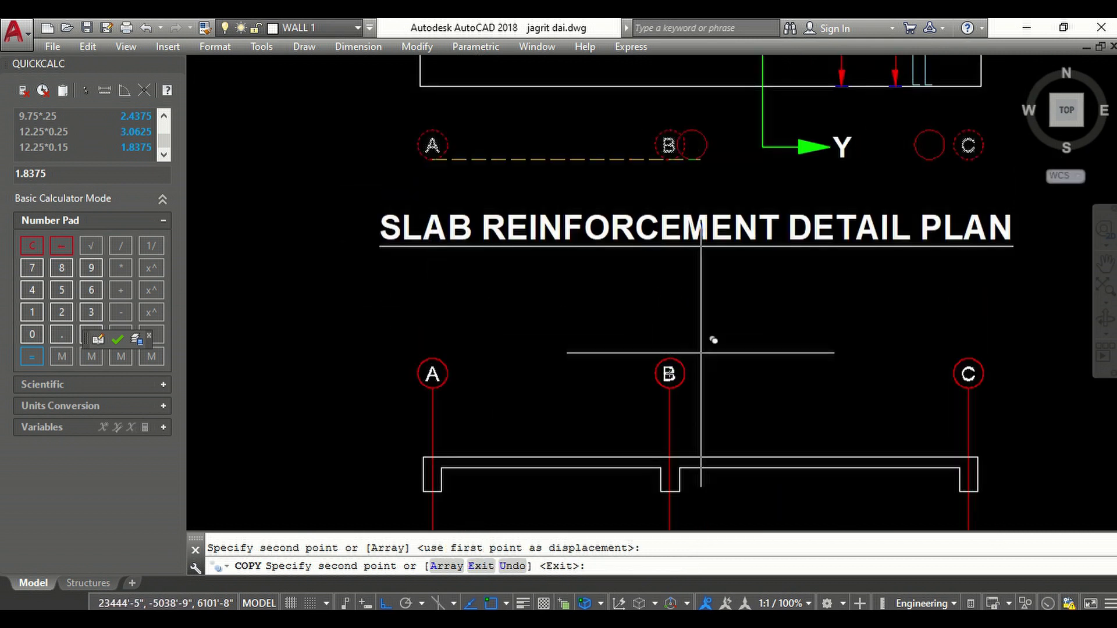
key(Escape)
scroll(698, 343, down, 3)
scroll(562, 300, up, 2)
text(d)
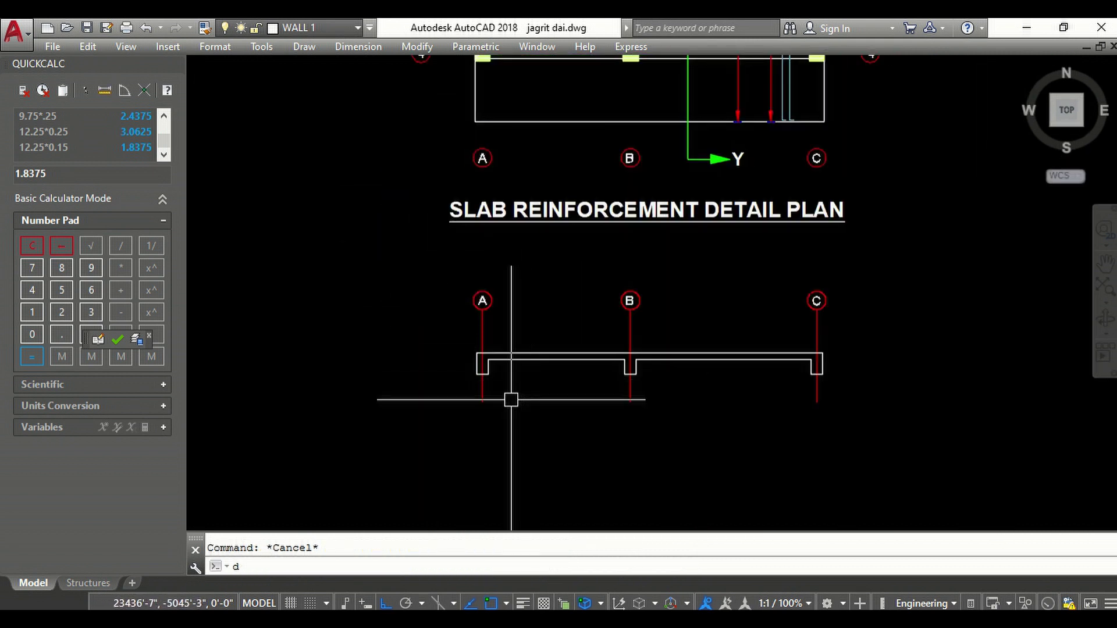
text(l)
key(Return)
scroll(481, 392, up, 3)
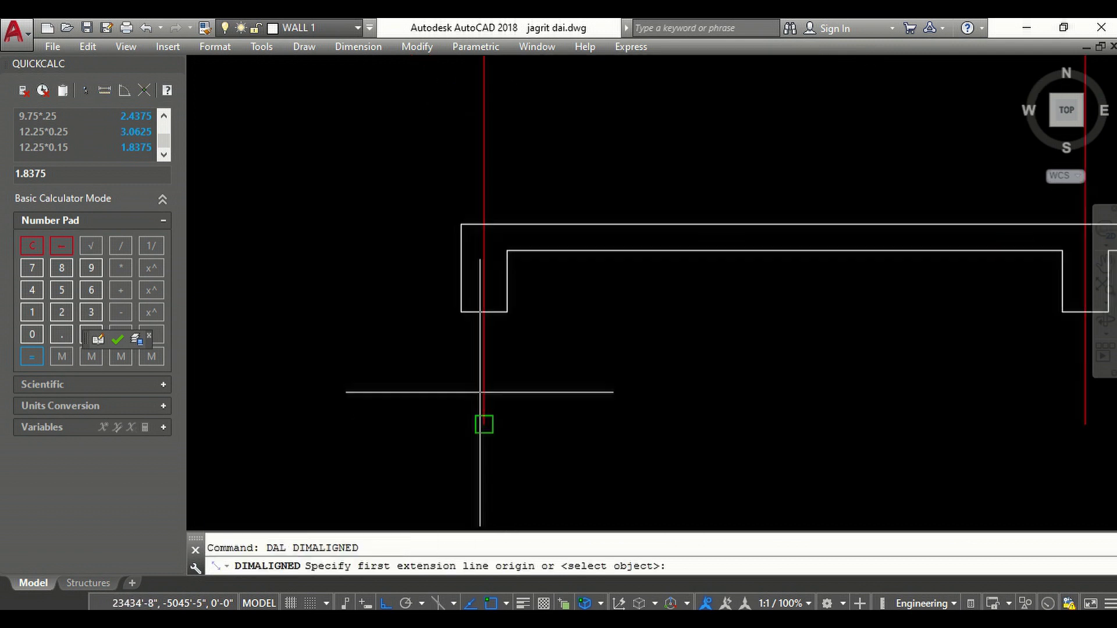
- Add the 9'-9" aligned dimension from grid A to grid B below the beam
click(484, 314)
scroll(724, 382, down, 3)
scroll(840, 382, up, 3)
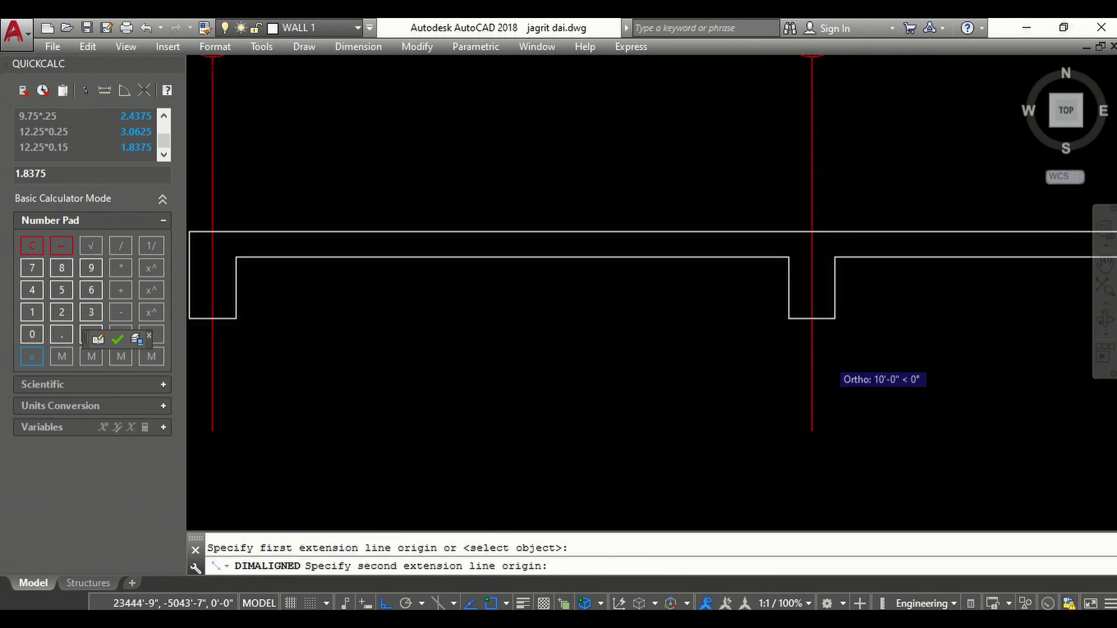
click(819, 331)
click(616, 402)
scroll(640, 430, down, 2)
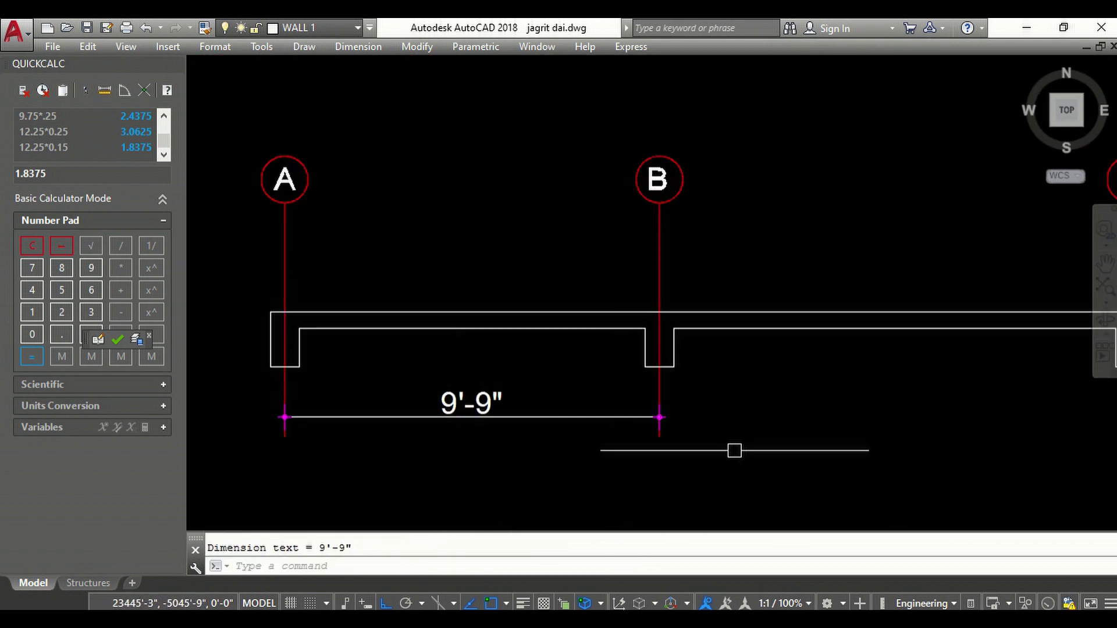
text(dco)
- Continue the dimension chain with the 12'-3" span from grid B to grid C
key(Return)
scroll(734, 438, down, 3)
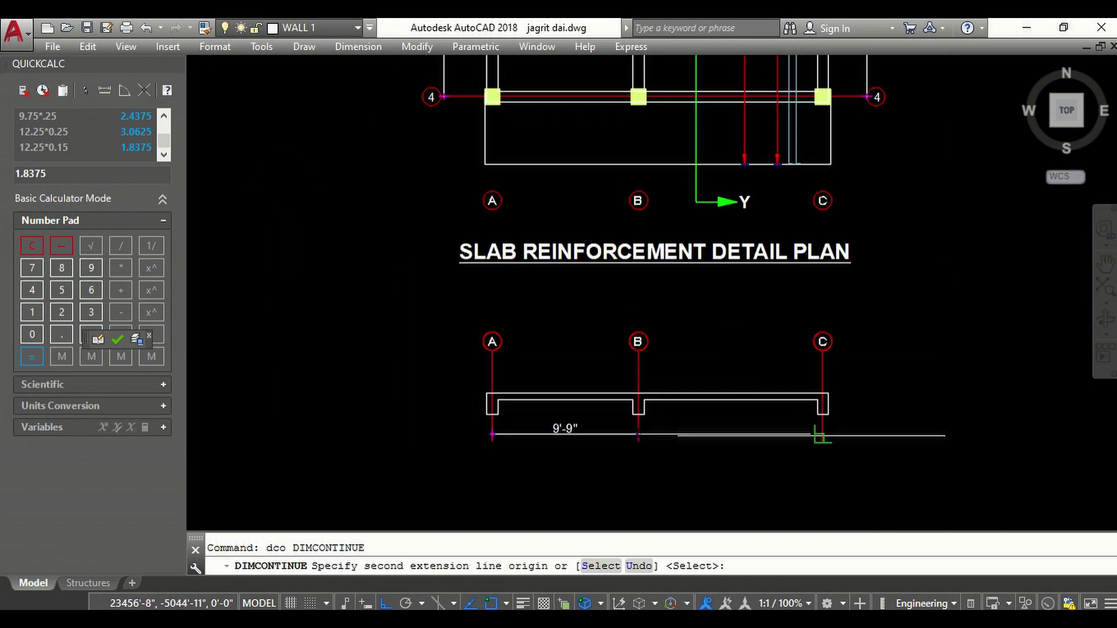
scroll(826, 427, up, 3)
click(839, 433)
key(Return)
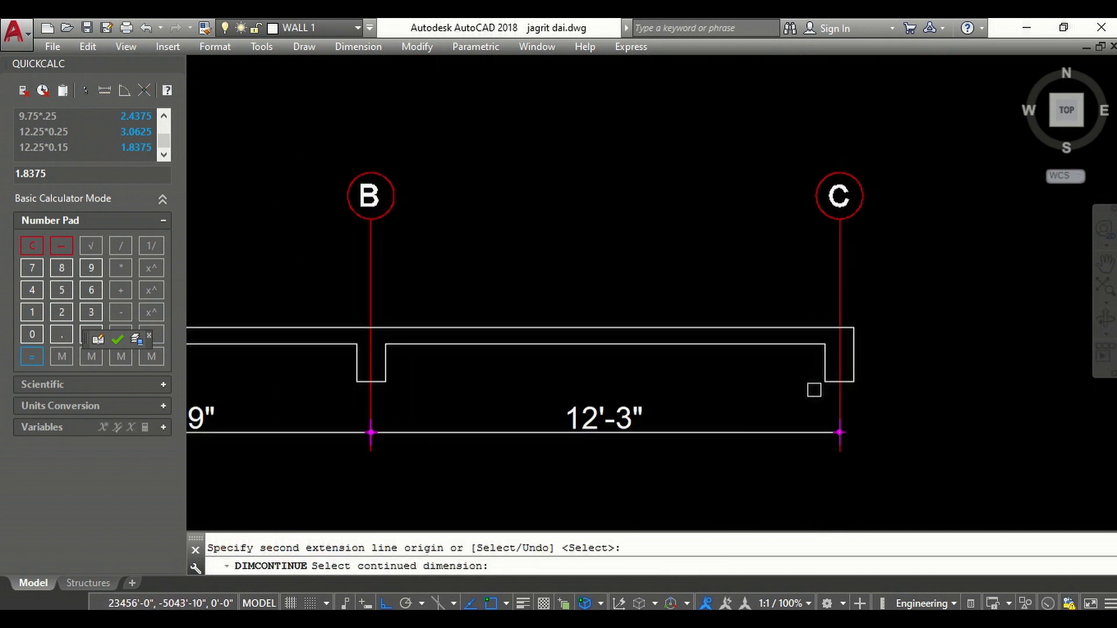
scroll(814, 390, down, 2)
scroll(714, 399, up, 2)
scroll(713, 399, down, 2)
key(Escape)
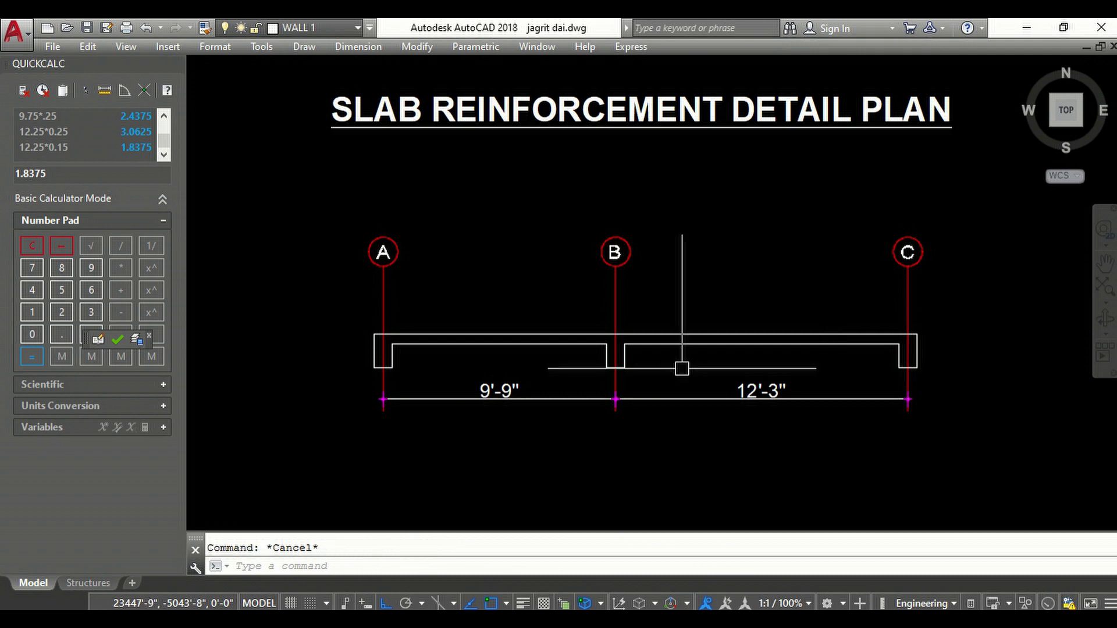
scroll(612, 398, down, 4)
scroll(518, 399, up, 2)
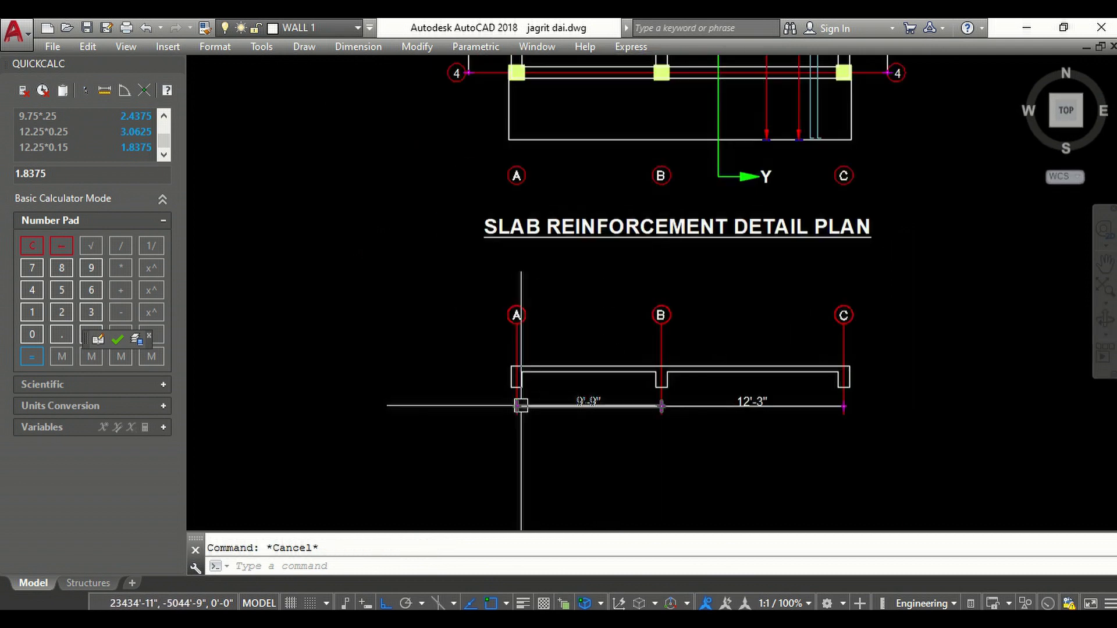
scroll(489, 414, down, 2)
scroll(590, 383, up, 5)
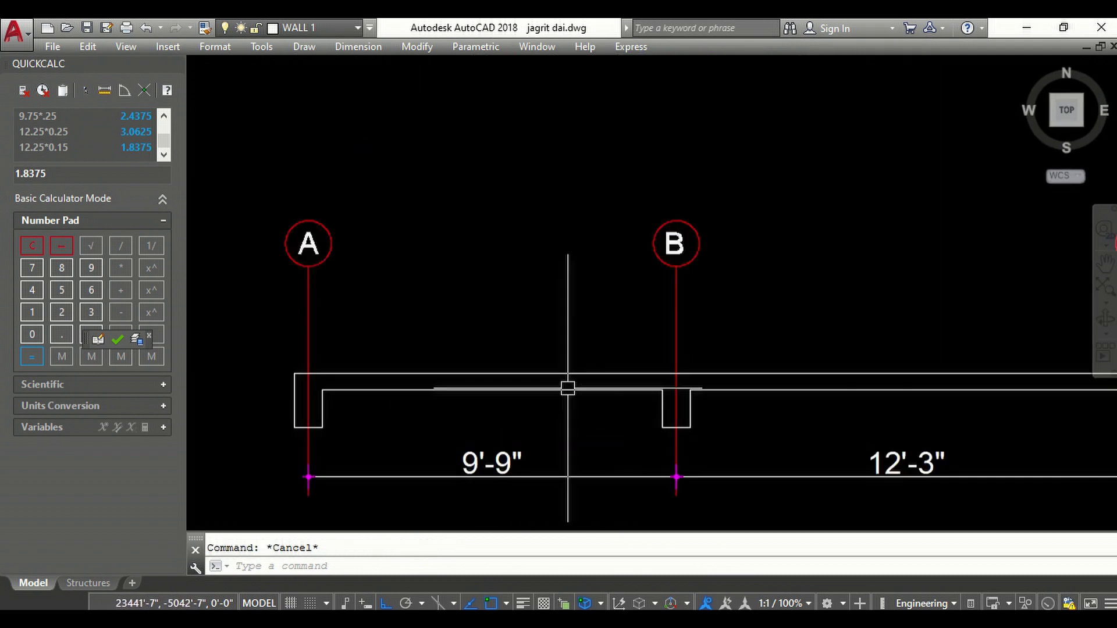
scroll(569, 386, down, 4)
scroll(617, 219, down, 2)
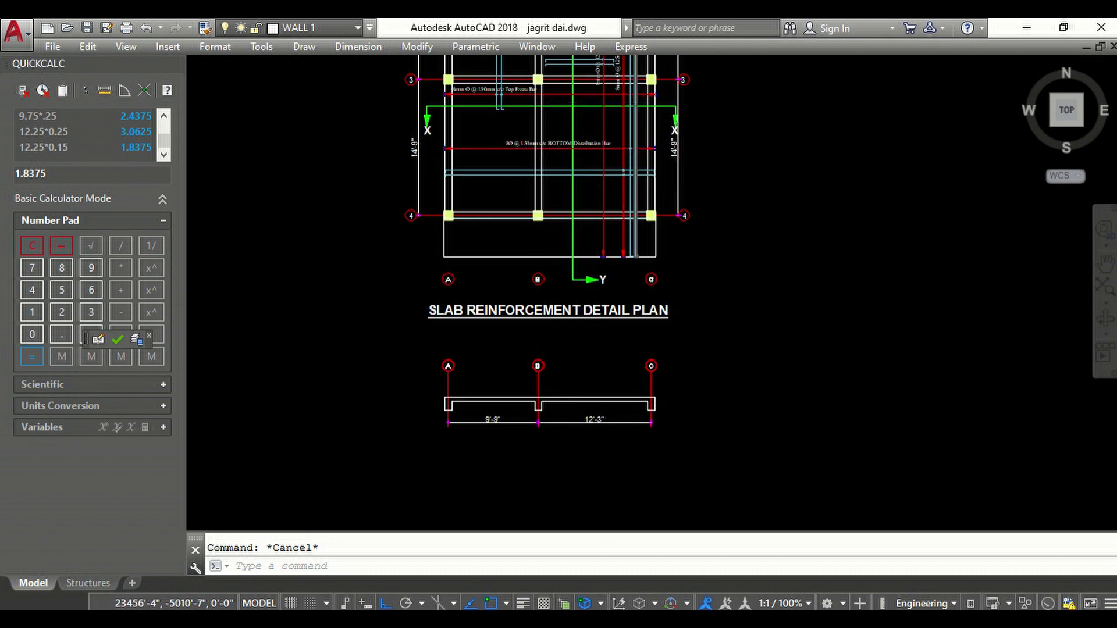
scroll(651, 107, up, 2)
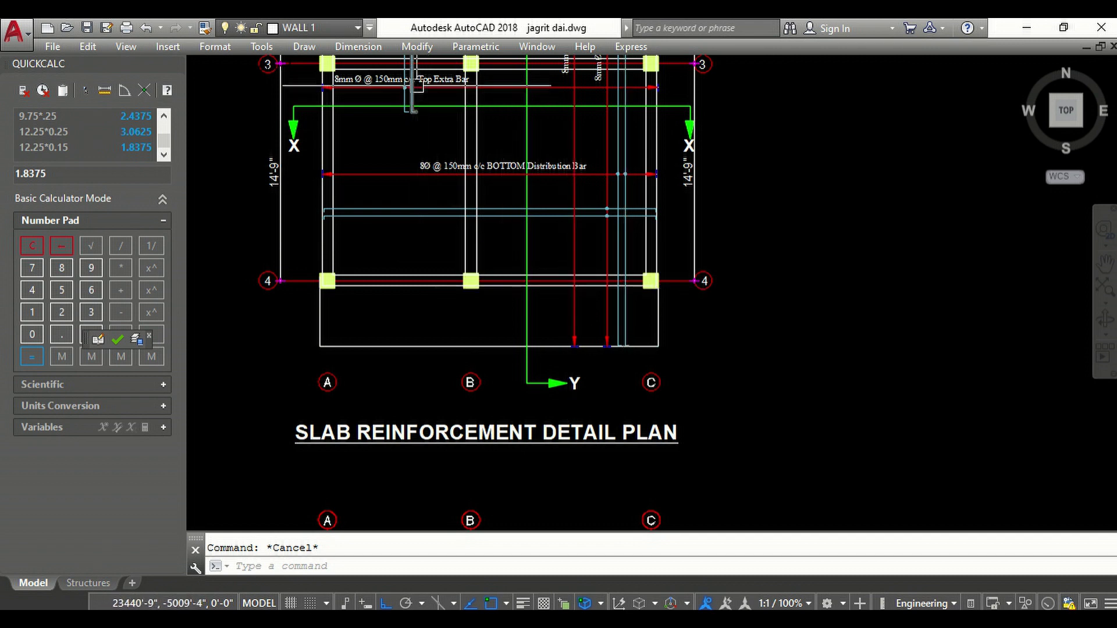
scroll(404, 76, up, 2)
scroll(408, 125, down, 4)
scroll(432, 447, up, 5)
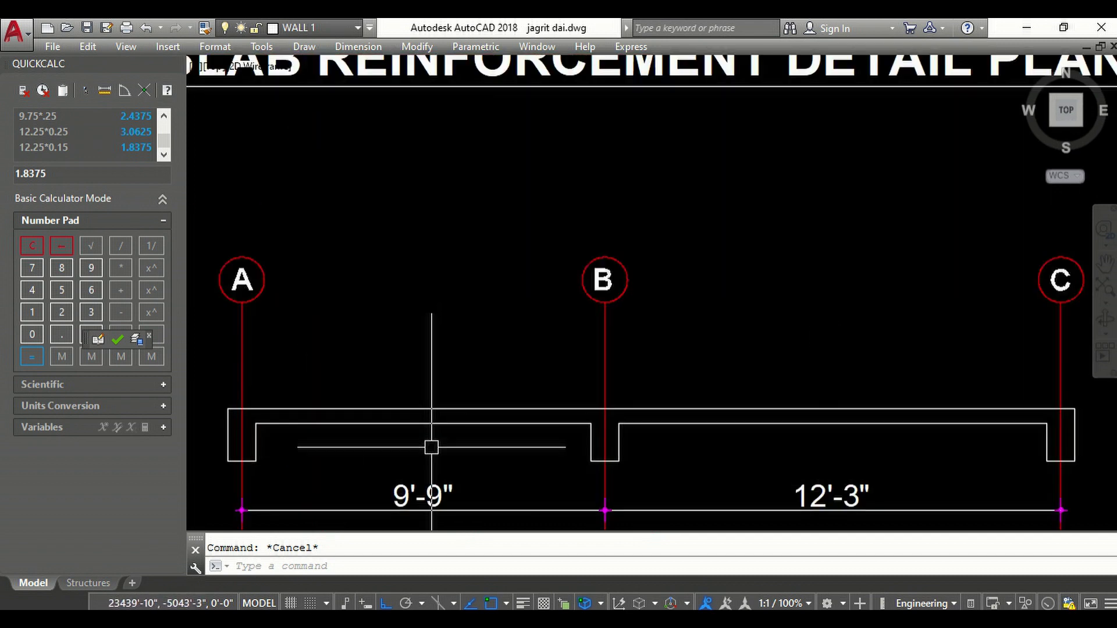
scroll(512, 308, down, 2)
scroll(524, 460, down, 4)
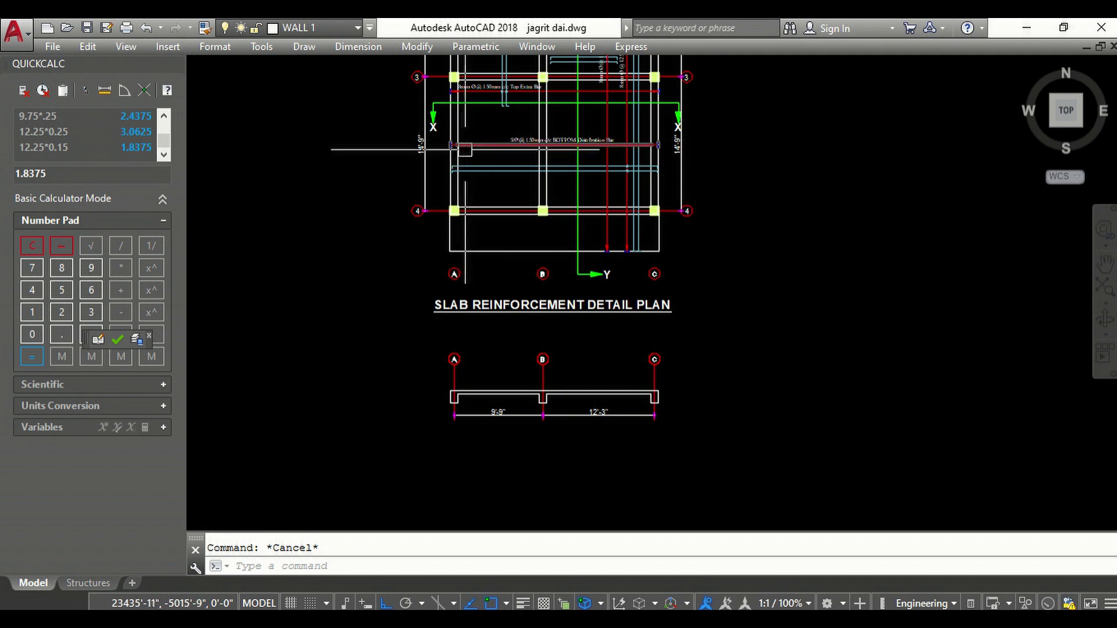
scroll(464, 150, up, 2)
scroll(465, 317, down, 3)
scroll(483, 334, up, 4)
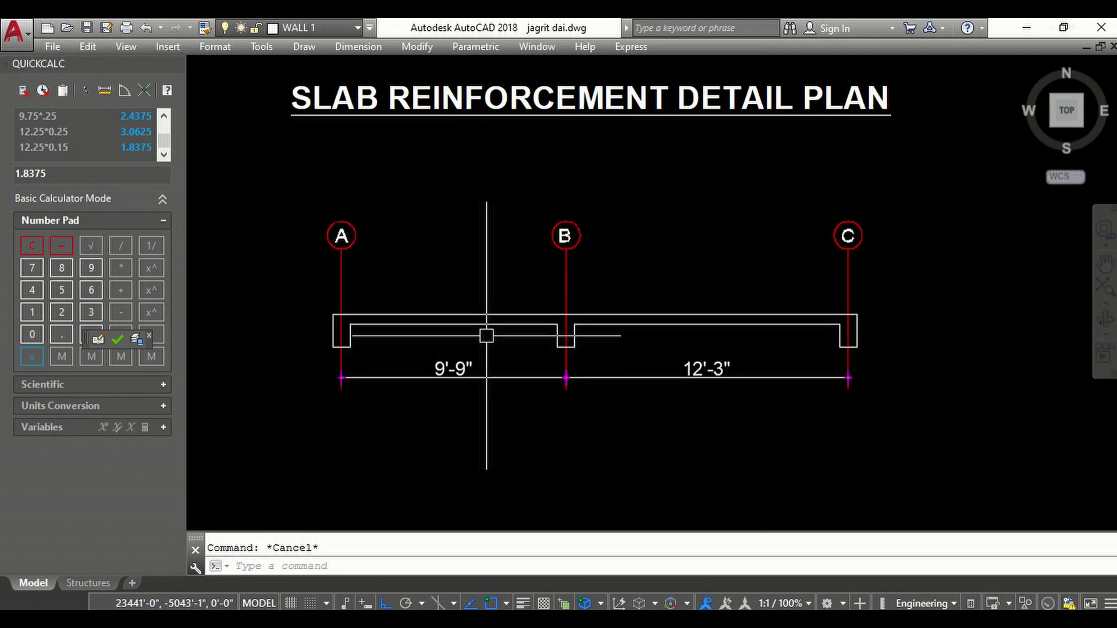
scroll(453, 370, up, 3)
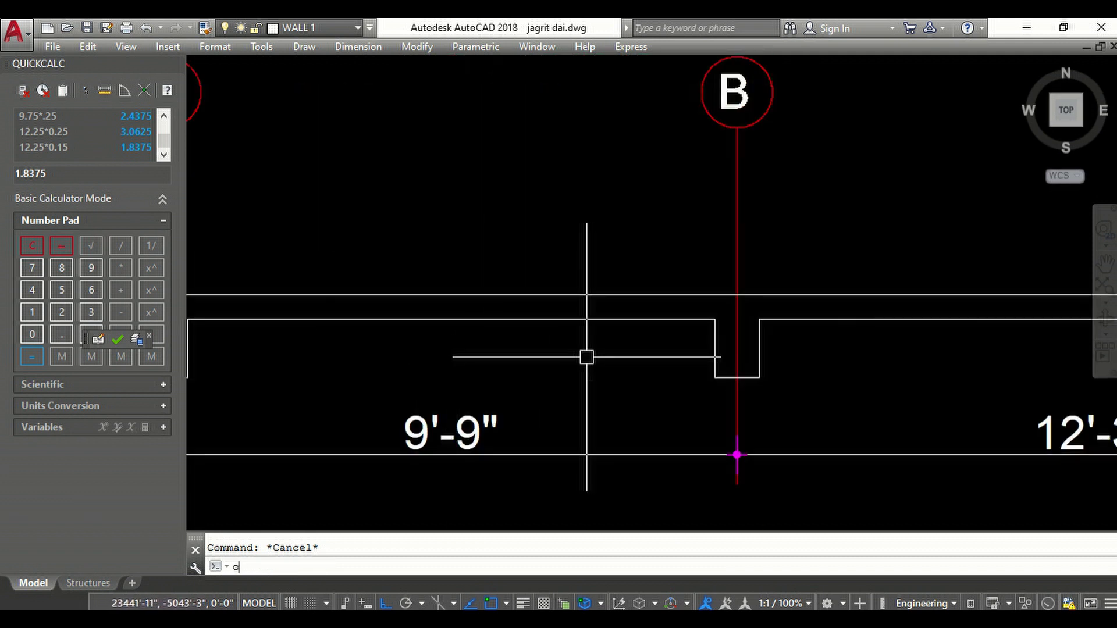
key(Return)
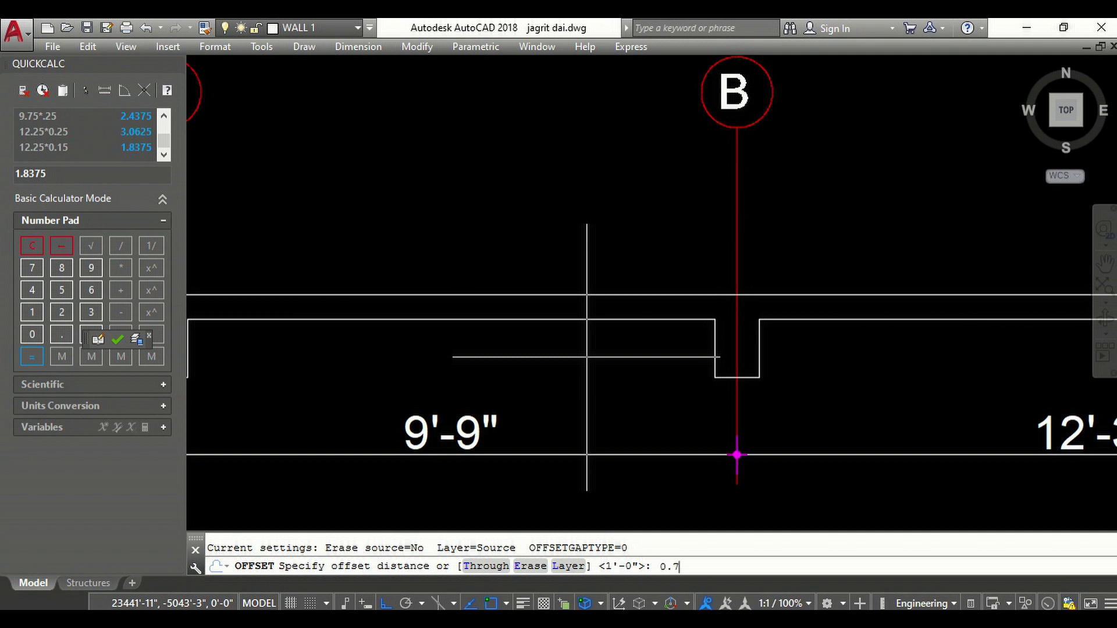
- Offset the slab top line and the grid A and C wall lines inward by 0.75
key(Return)
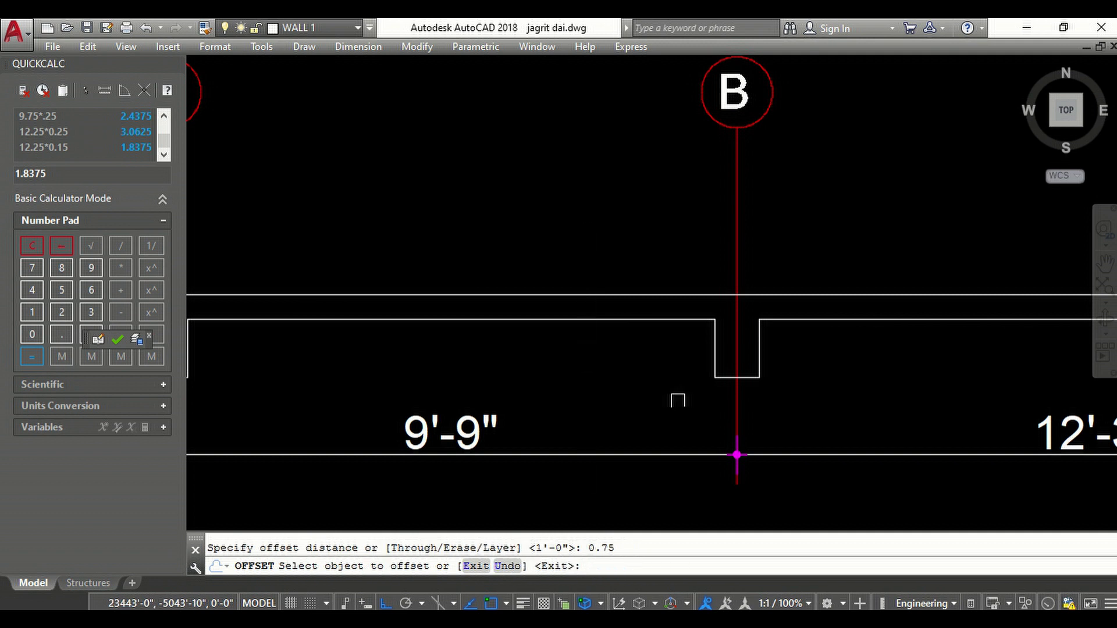
click(730, 456)
scroll(730, 456, down, 3)
scroll(699, 422, up, 3)
click(646, 395)
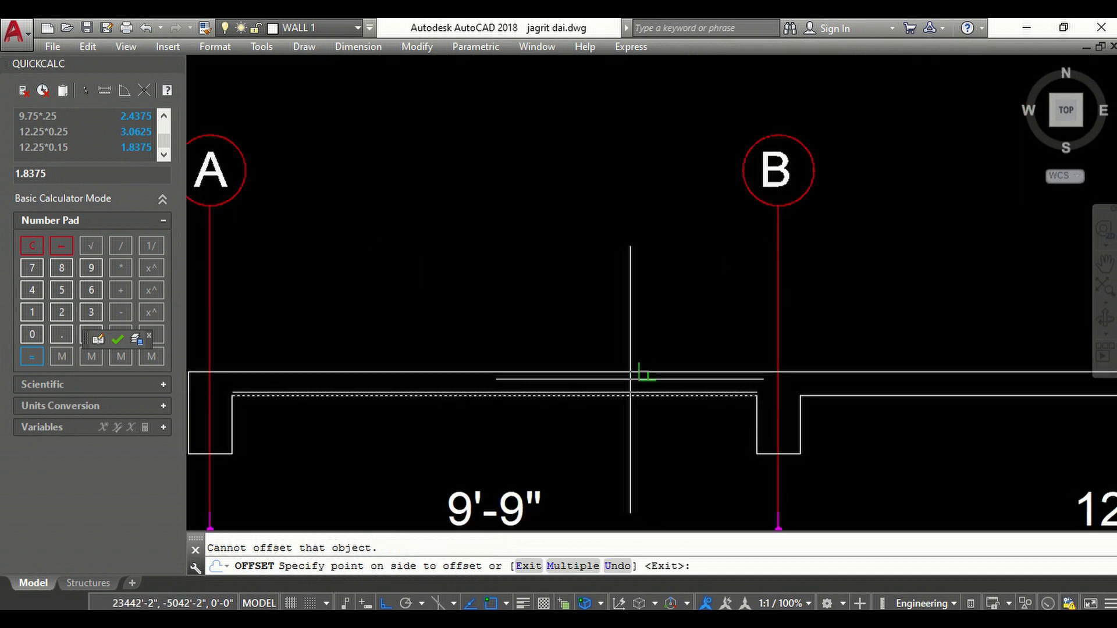
click(646, 372)
scroll(637, 367, down, 3)
scroll(373, 377, up, 4)
click(341, 377)
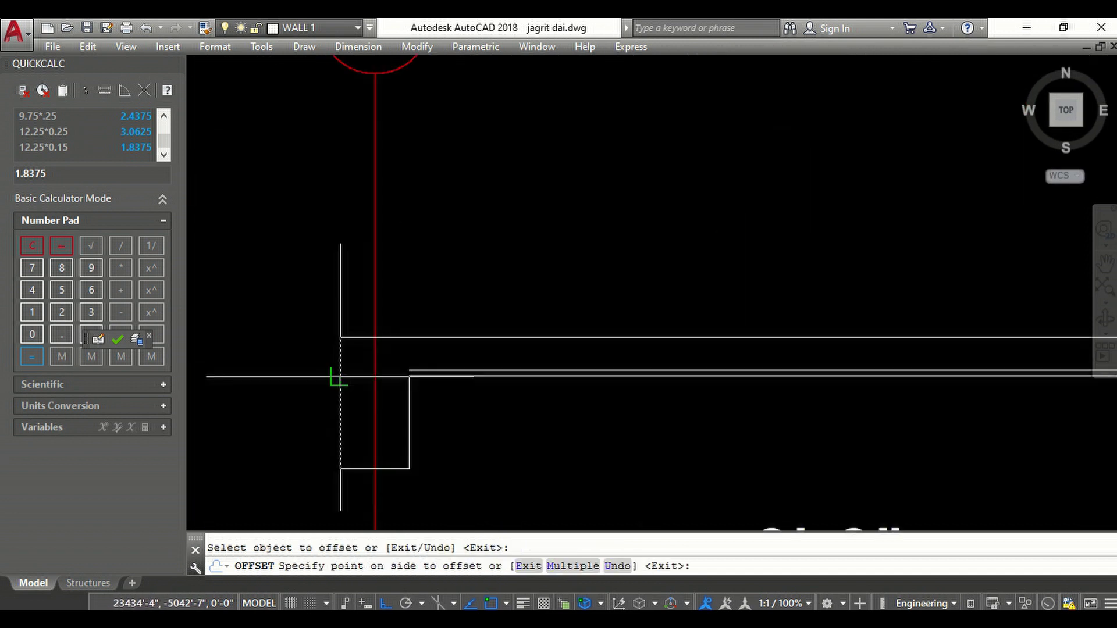
scroll(339, 377, up, 2)
click(304, 377)
scroll(304, 377, down, 4)
scroll(533, 394, down, 2)
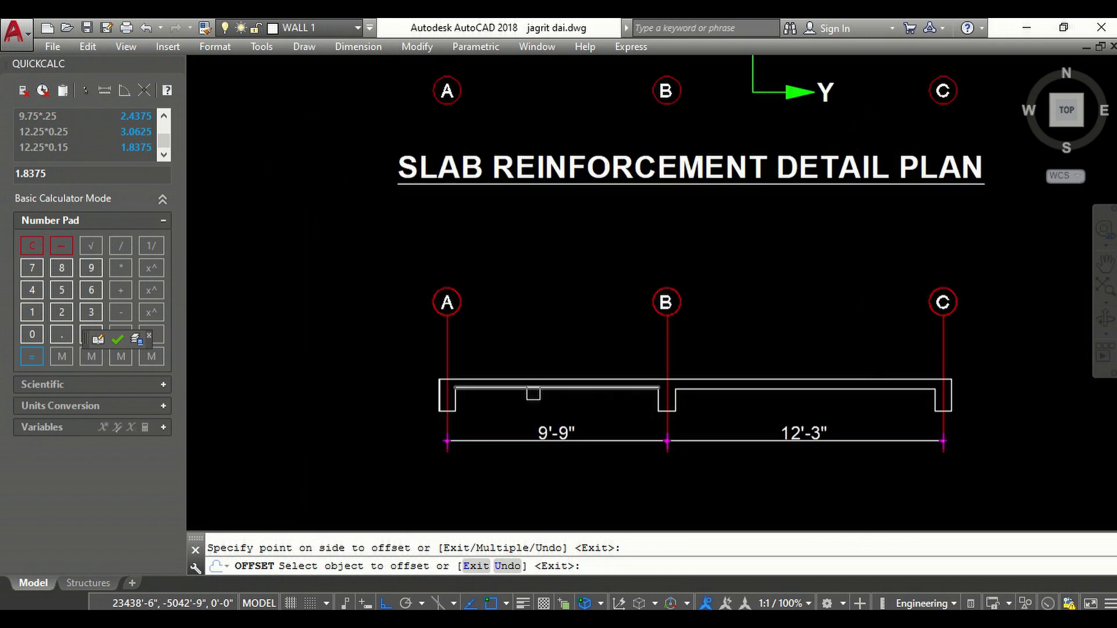
scroll(954, 391, up, 5)
click(955, 392)
click(916, 387)
scroll(915, 386, down, 2)
scroll(943, 406, down, 4)
scroll(634, 405, up, 4)
scroll(424, 407, down, 4)
scroll(668, 392, up, 2)
key(Escape)
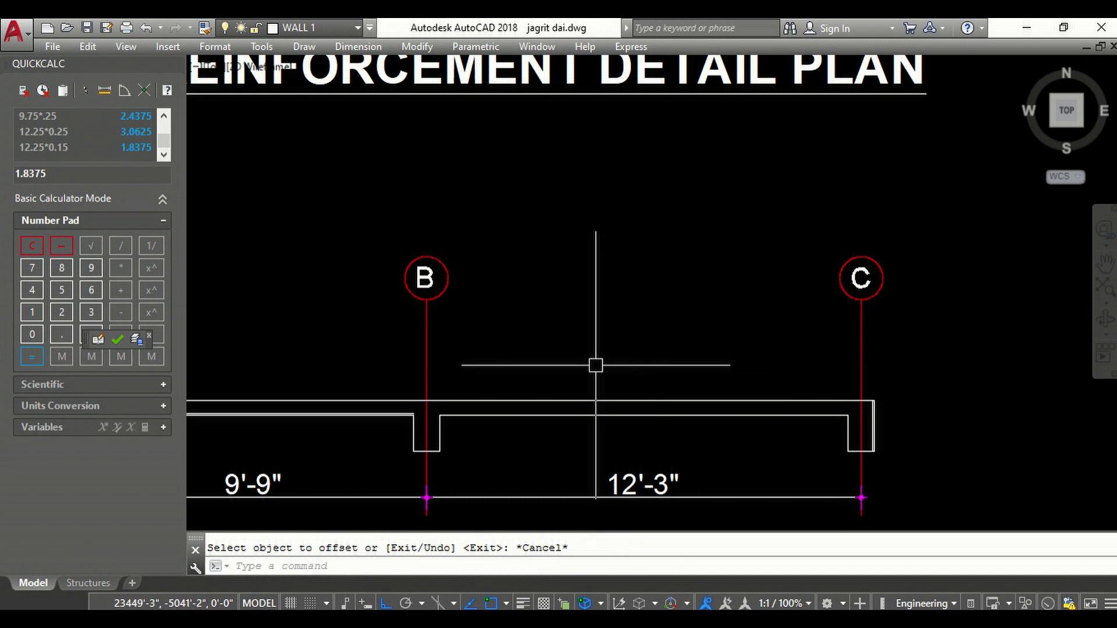
text(e)
- Extend the slab lines to the chosen boundary edge at the wall
key(Return)
scroll(424, 400, up, 6)
scroll(343, 392, down, 5)
scroll(890, 412, up, 5)
click(895, 412)
scroll(896, 407, down, 5)
scroll(466, 395, up, 3)
scroll(479, 407, up, 2)
scroll(455, 389, down, 2)
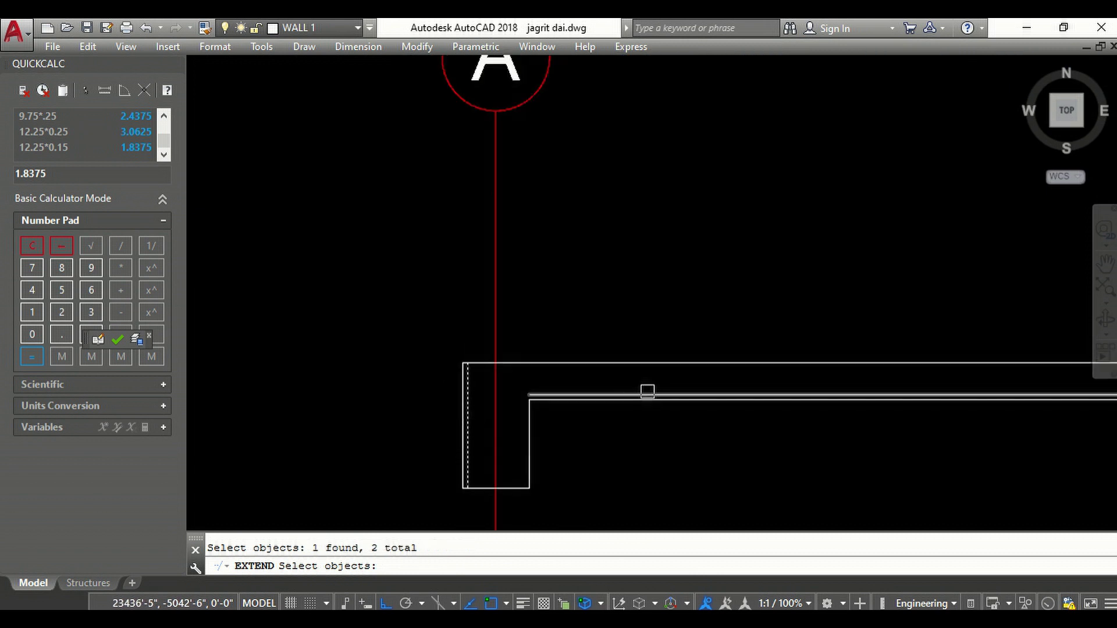
key(Return)
scroll(623, 391, down, 3)
scroll(635, 391, down, 2)
scroll(627, 395, up, 5)
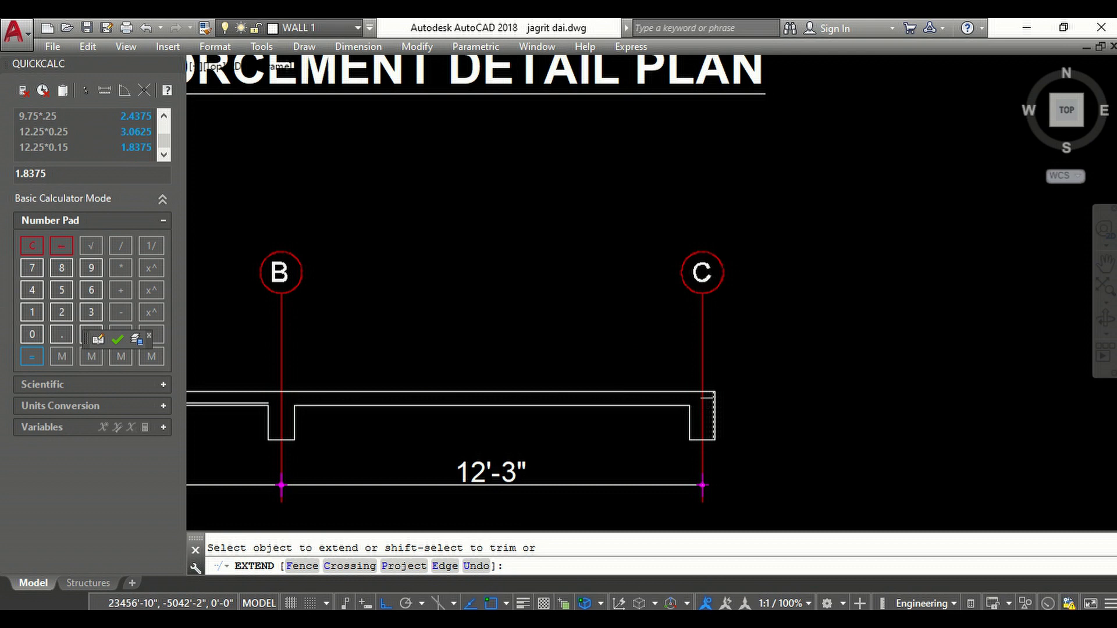
scroll(715, 407, down, 2)
scroll(421, 401, up, 5)
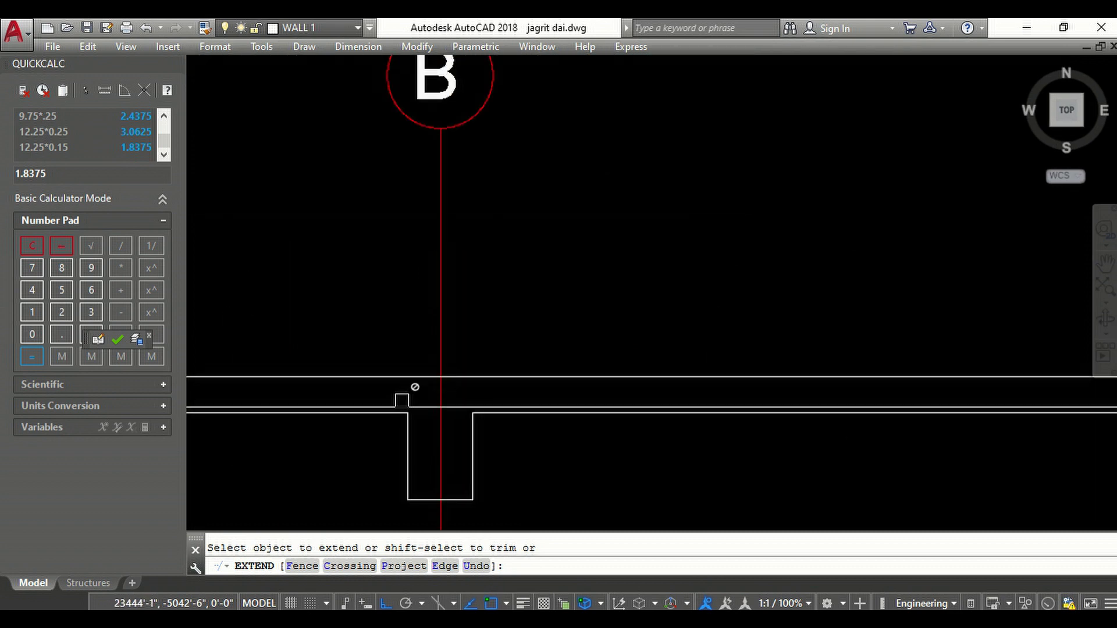
scroll(415, 387, down, 3)
key(Return)
scroll(871, 413, up, 3)
scroll(873, 431, down, 3)
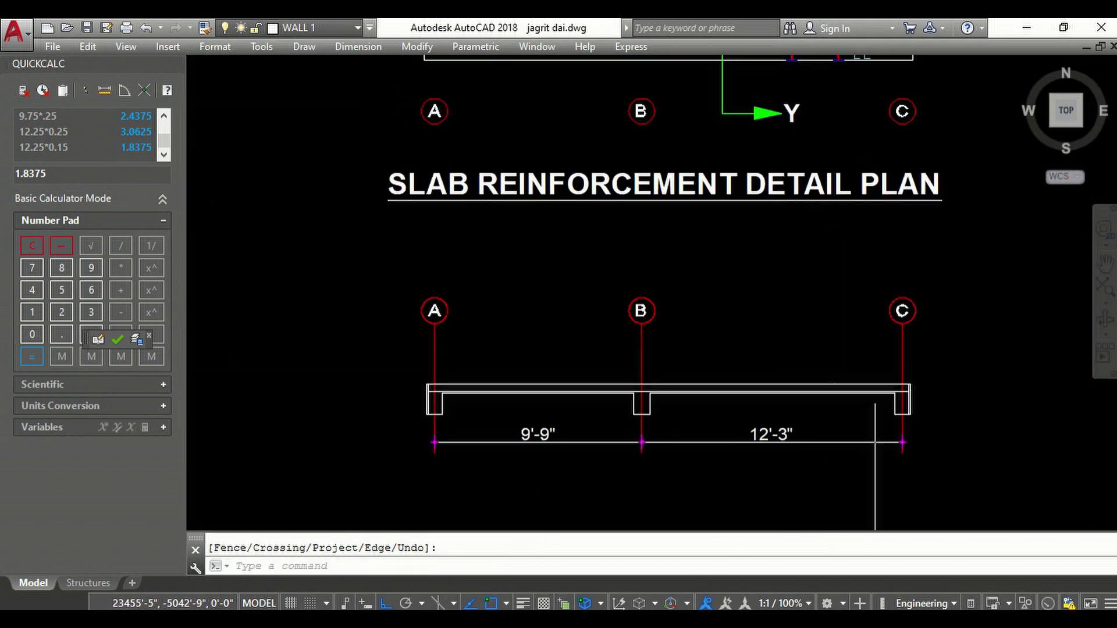
key(Escape)
- Offset the top slab line 0.75 downward inside the slab
scroll(685, 384, up, 4)
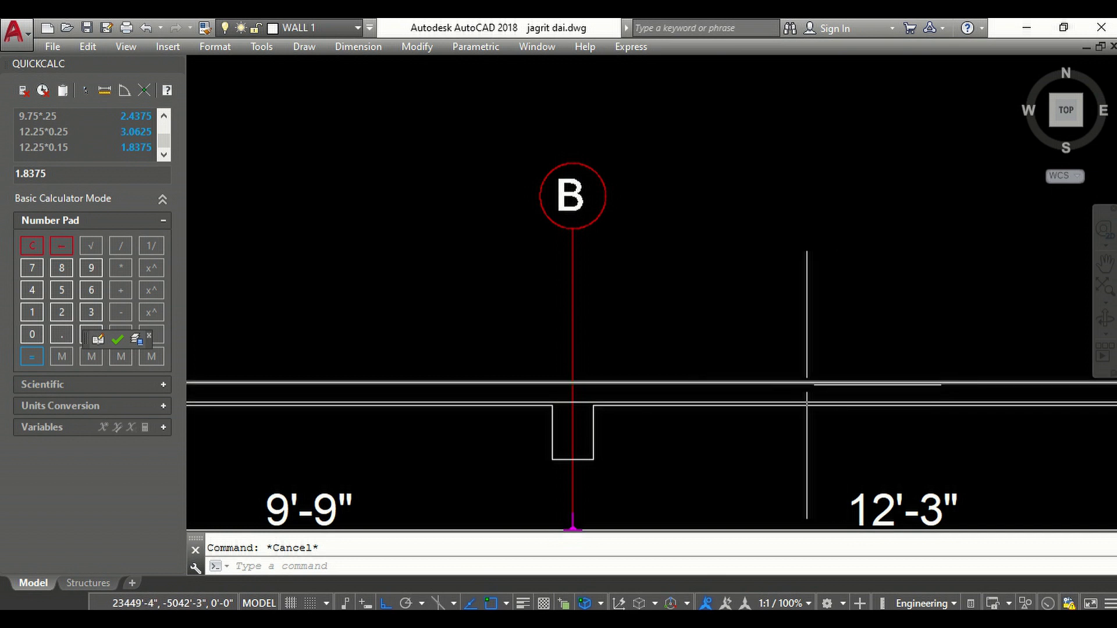
scroll(807, 384, down, 4)
scroll(723, 369, up, 2)
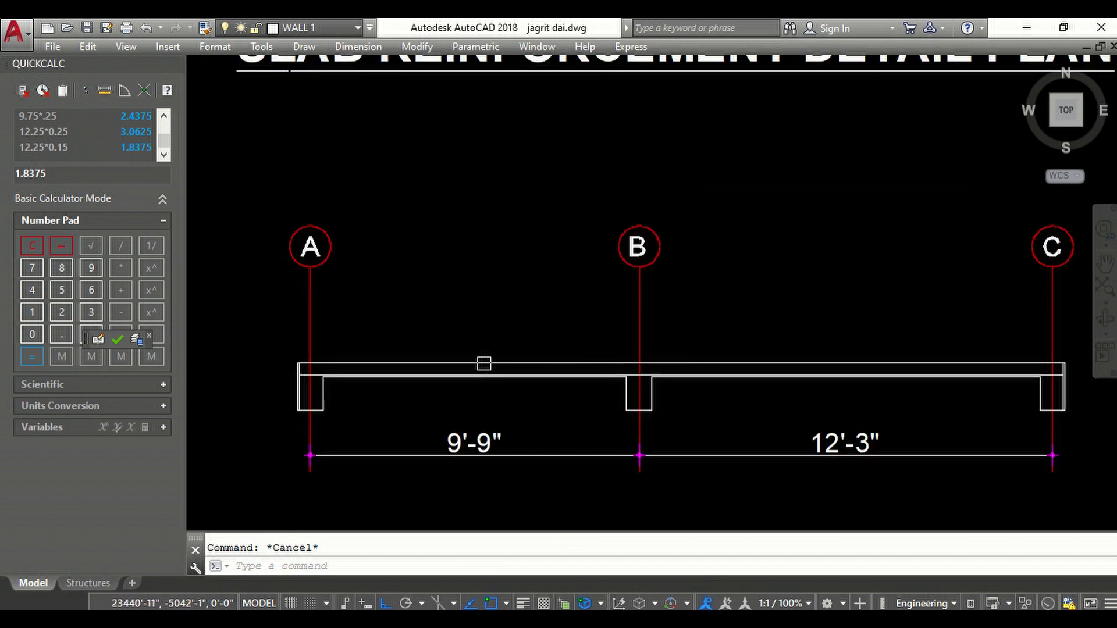
scroll(314, 385, up, 2)
scroll(302, 387, down, 2)
scroll(369, 408, down, 3)
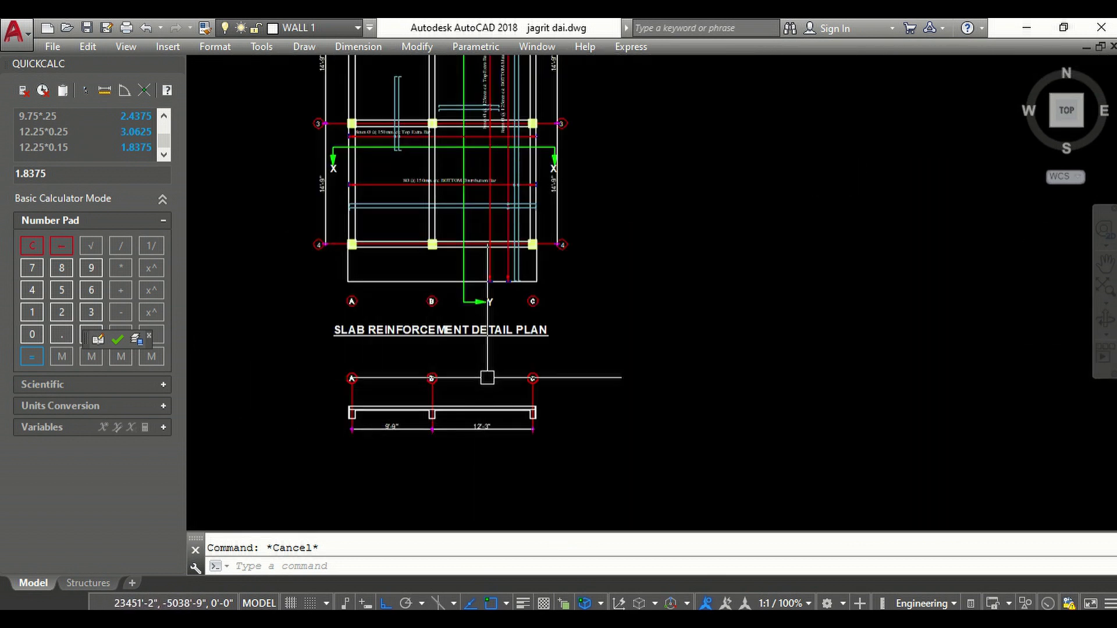
scroll(442, 87, up, 4)
scroll(617, 85, down, 4)
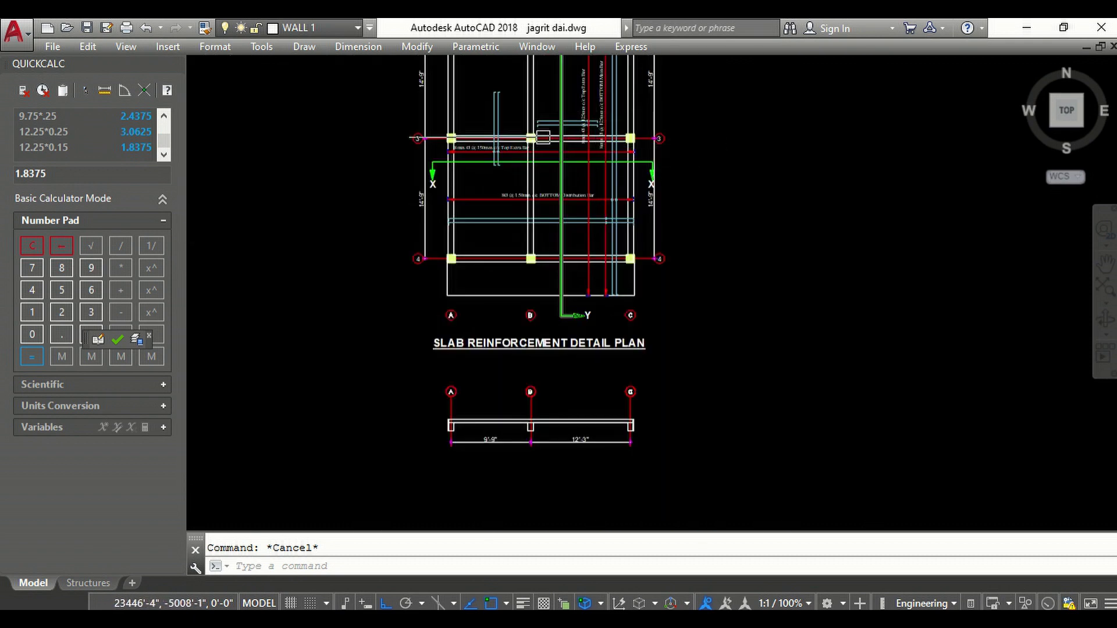
scroll(553, 122, up, 6)
scroll(572, 144, down, 5)
scroll(610, 382, up, 3)
scroll(611, 384, down, 3)
scroll(607, 404, up, 5)
scroll(606, 404, up, 2)
key(Return)
text(0.7)
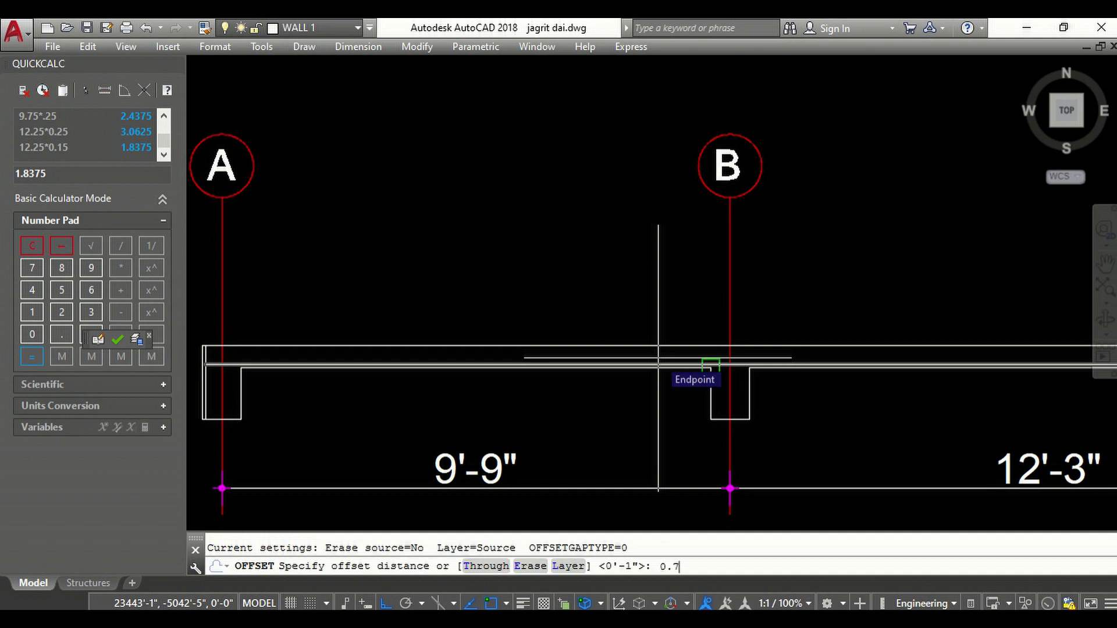
text(5)
key(Return)
click(658, 344)
click(623, 374)
scroll(599, 322, down, 2)
key(Escape)
scroll(397, 339, up, 7)
- Trim the new line ends at the walls, then select the horizontal and vertical bar lines
text(tr)
key(Return)
key(Return)
scroll(373, 242, up, 6)
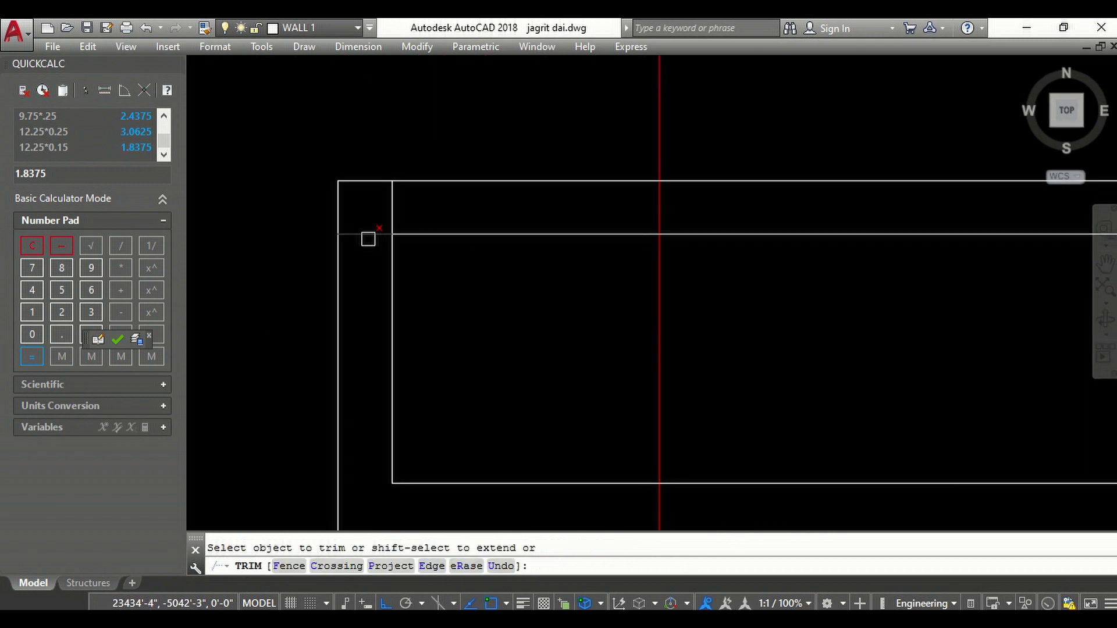
scroll(390, 204, down, 5)
scroll(409, 350, down, 3)
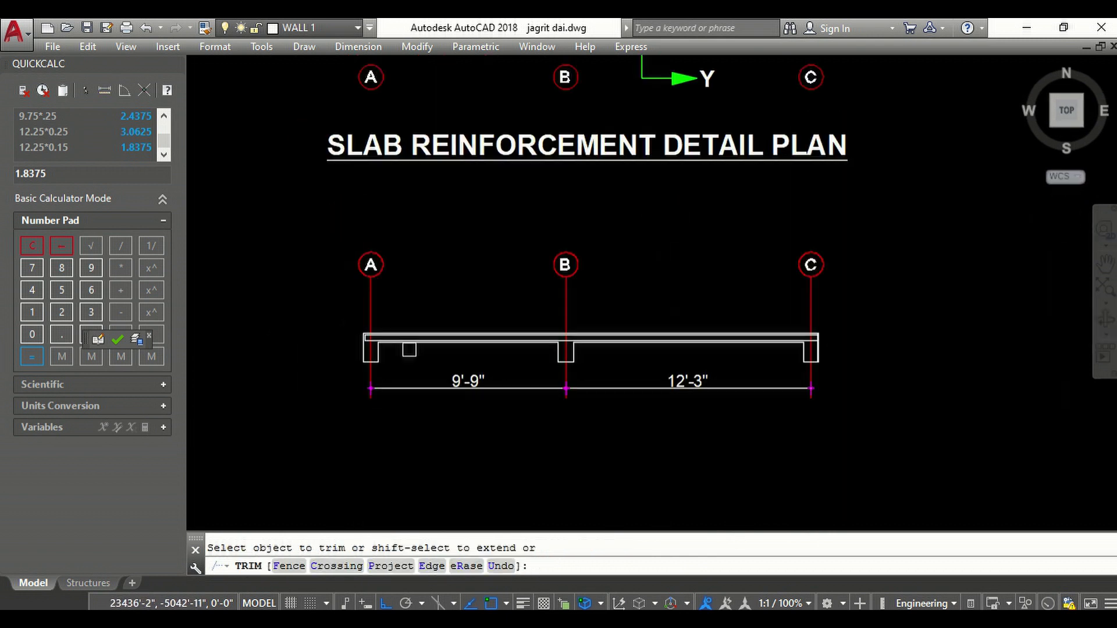
scroll(835, 340, up, 5)
scroll(713, 379, up, 2)
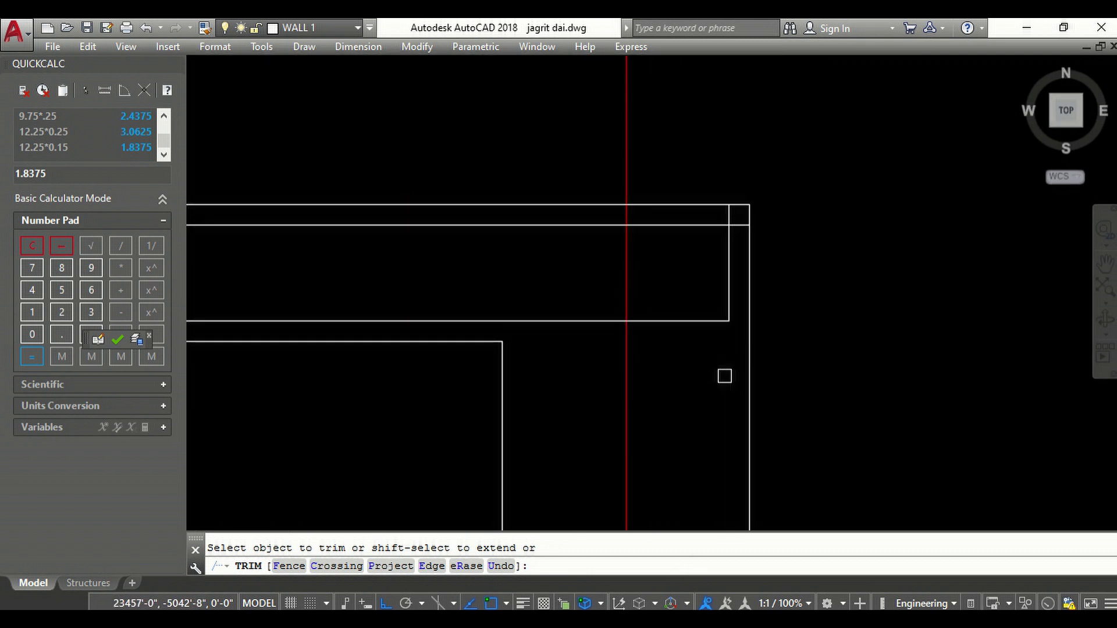
scroll(718, 349, down, 2)
scroll(711, 317, up, 4)
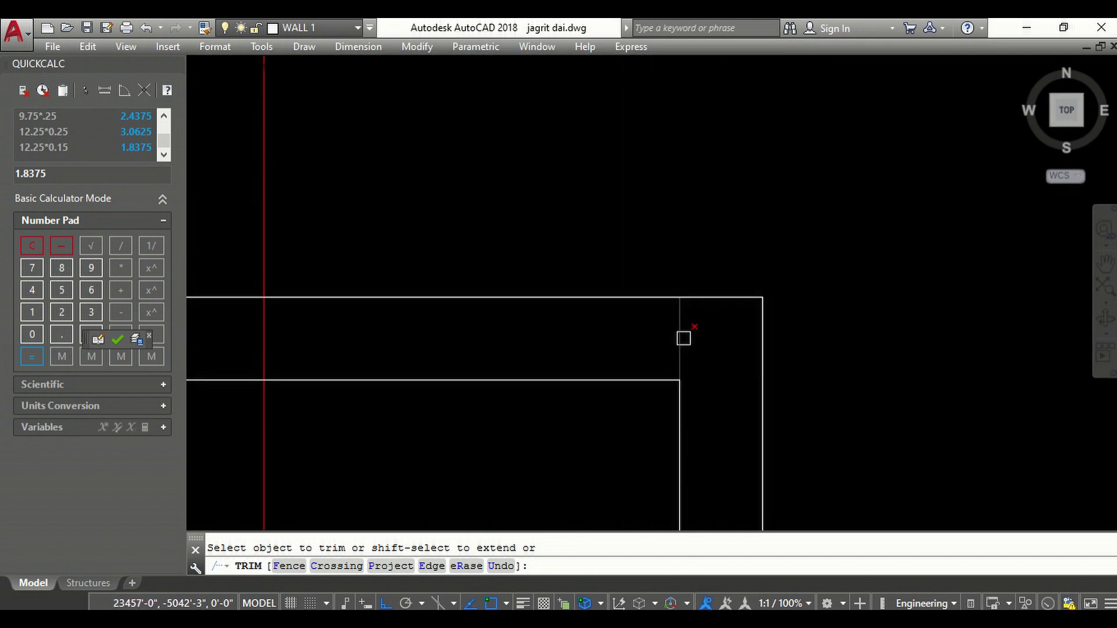
scroll(783, 238, down, 3)
key(Return)
click(761, 322)
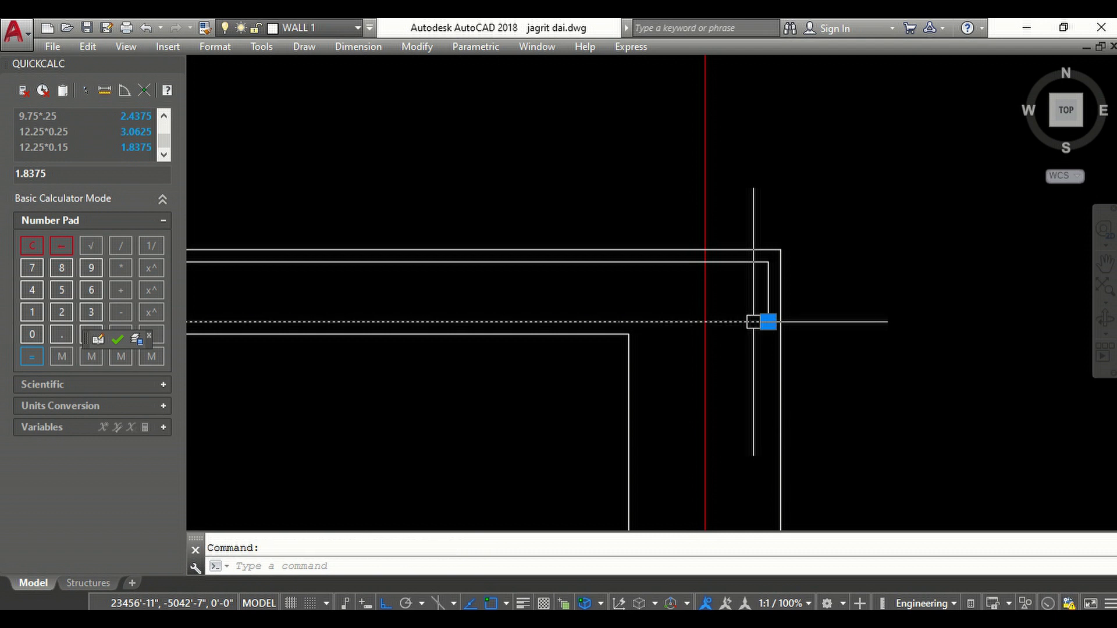
click(765, 292)
scroll(859, 320, down, 3)
scroll(859, 320, down, 2)
scroll(393, 320, down, 2)
scroll(484, 319, up, 5)
scroll(451, 309, up, 2)
scroll(411, 290, up, 5)
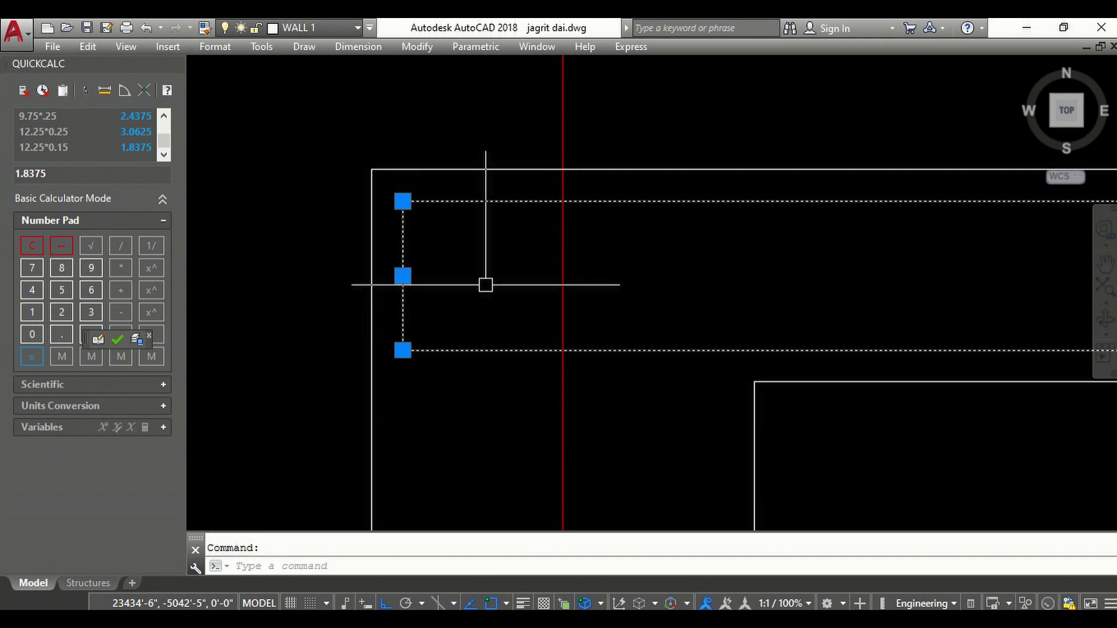
- Set the selected bar outline lines' colour to Green in Quick Properties, then clear the selection
scroll(341, 264, down, 3)
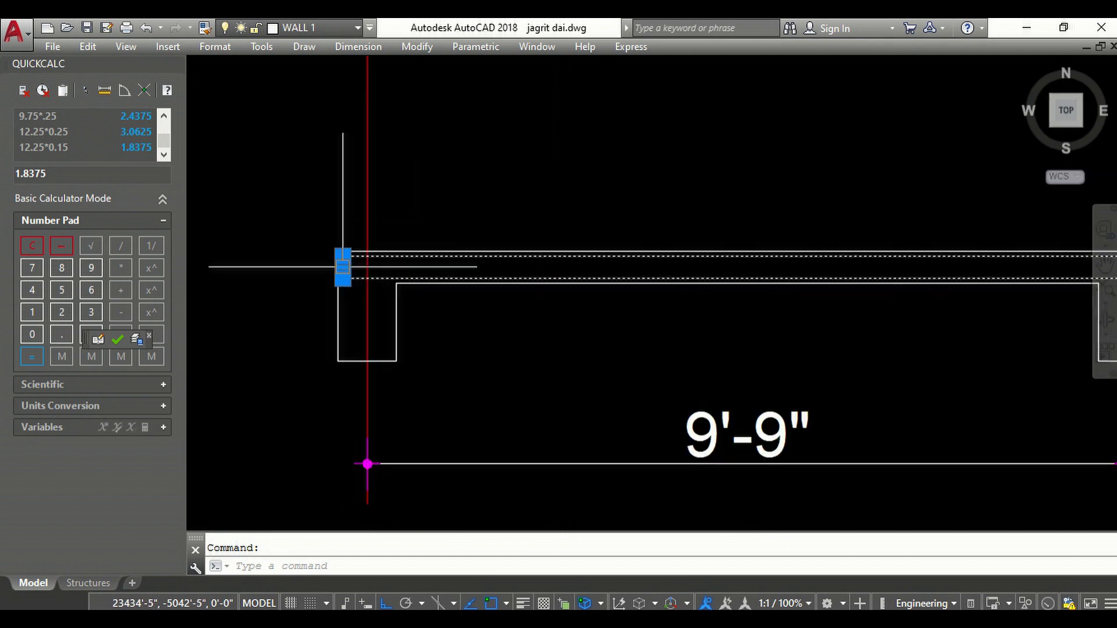
click(972, 604)
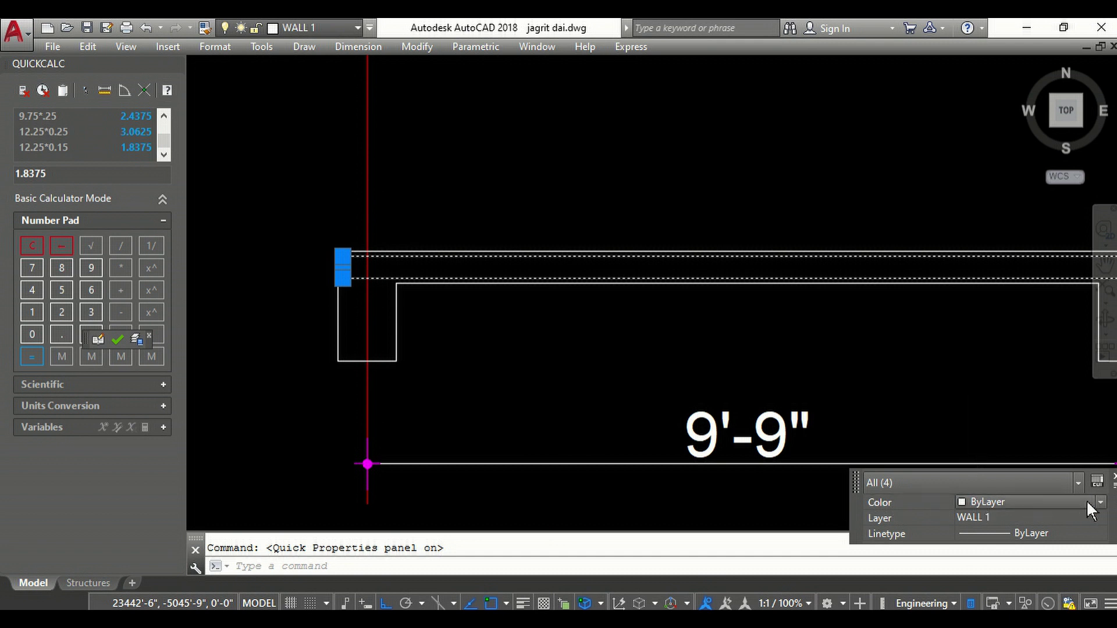
click(1087, 500)
click(990, 410)
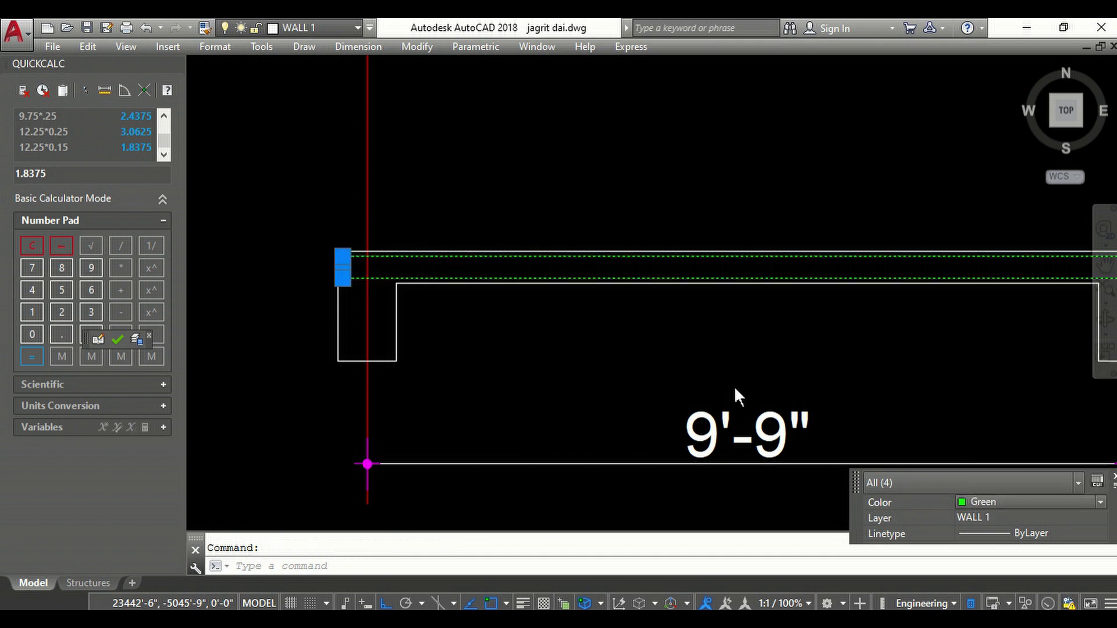
scroll(387, 361, down, 4)
scroll(544, 312, up, 4)
scroll(642, 241, down, 2)
key(Escape)
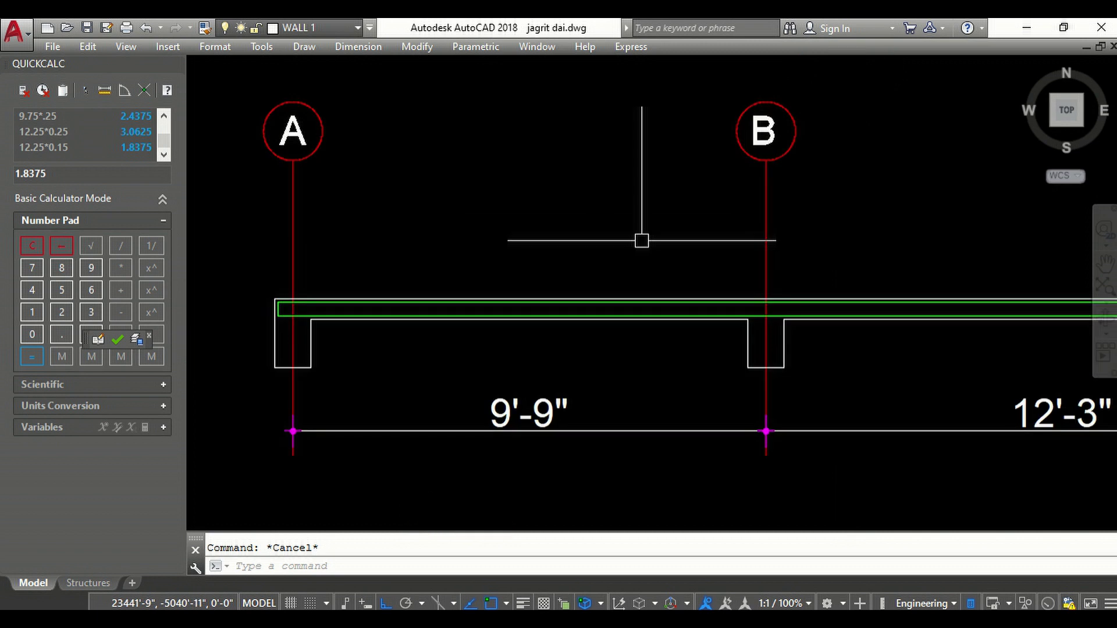
scroll(641, 240, down, 2)
scroll(474, 282, up, 2)
scroll(421, 337, down, 4)
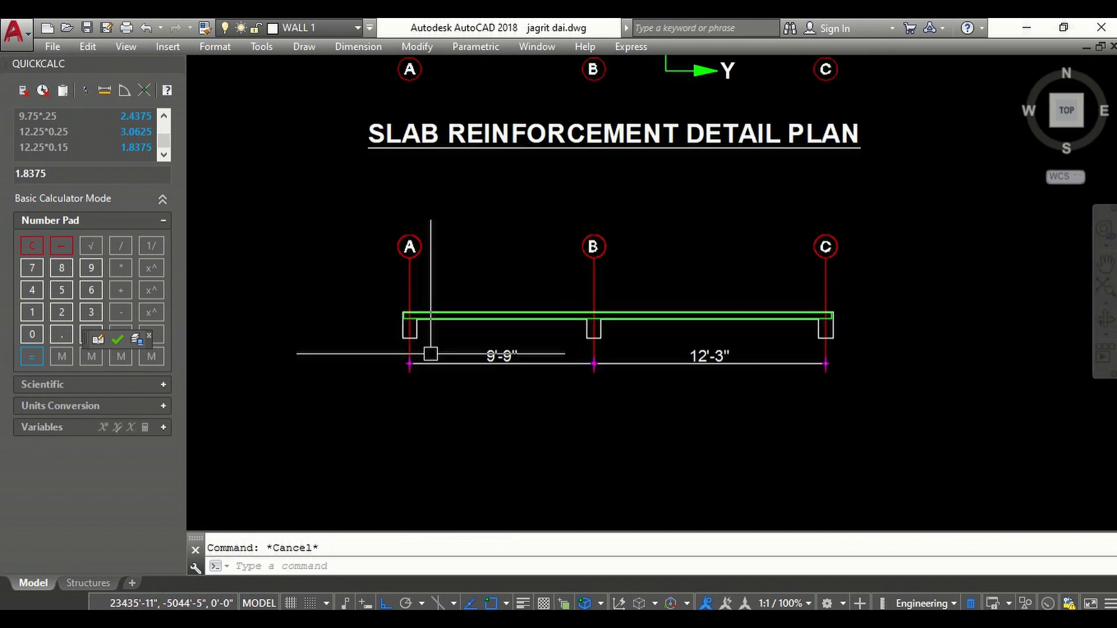
scroll(430, 354, up, 4)
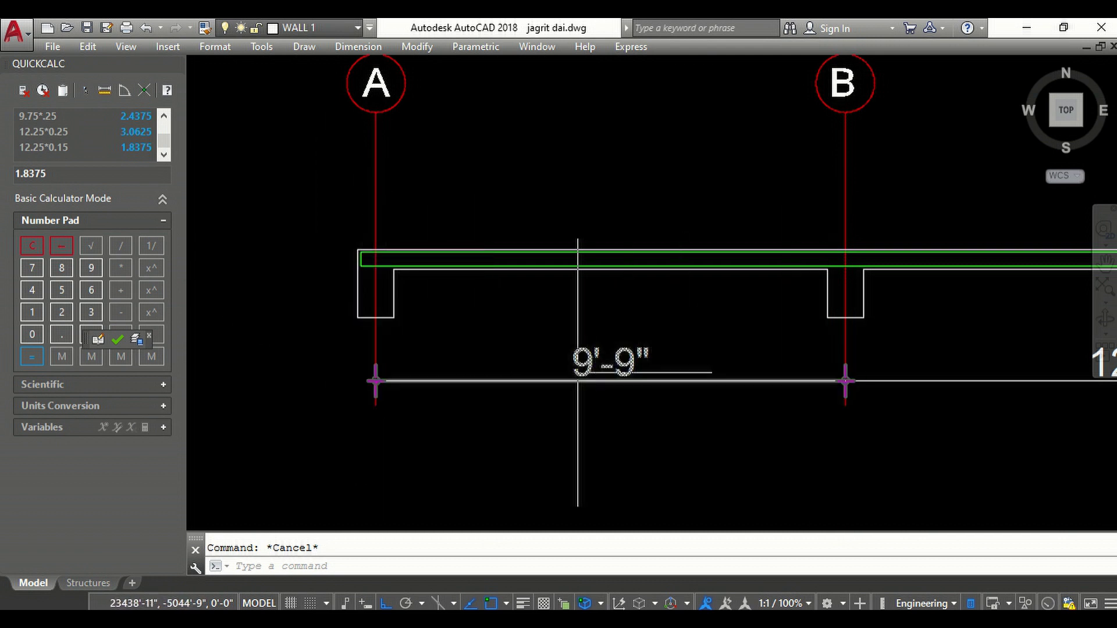
scroll(578, 372, down, 2)
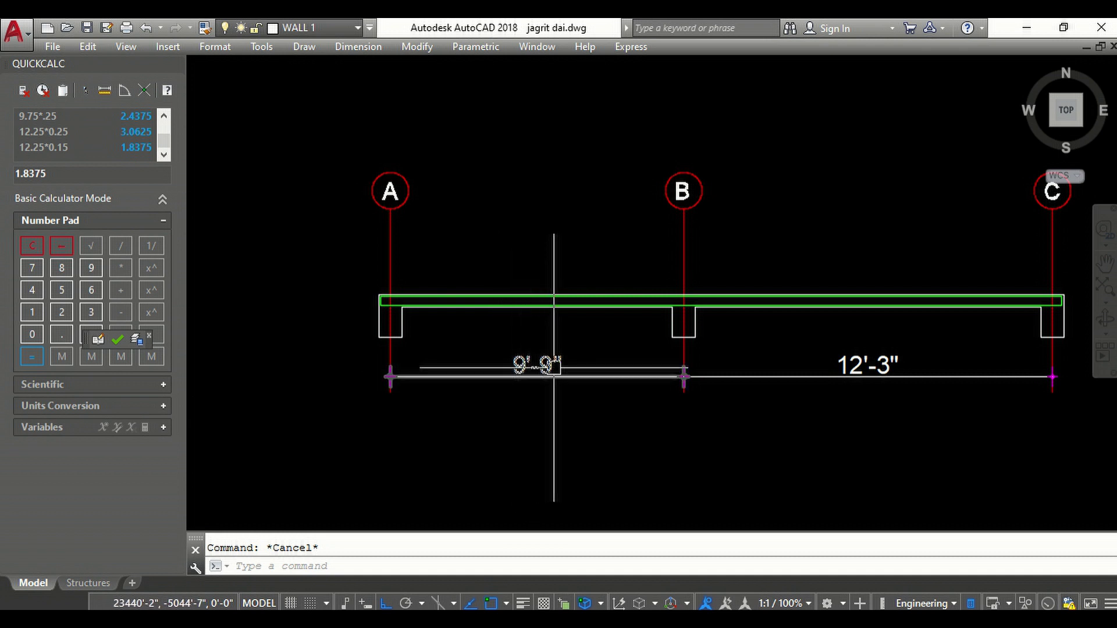
- Calculate 9.75 × .15 in QuickCalc, giving 1.4625
click(89, 264)
click(64, 334)
click(55, 288)
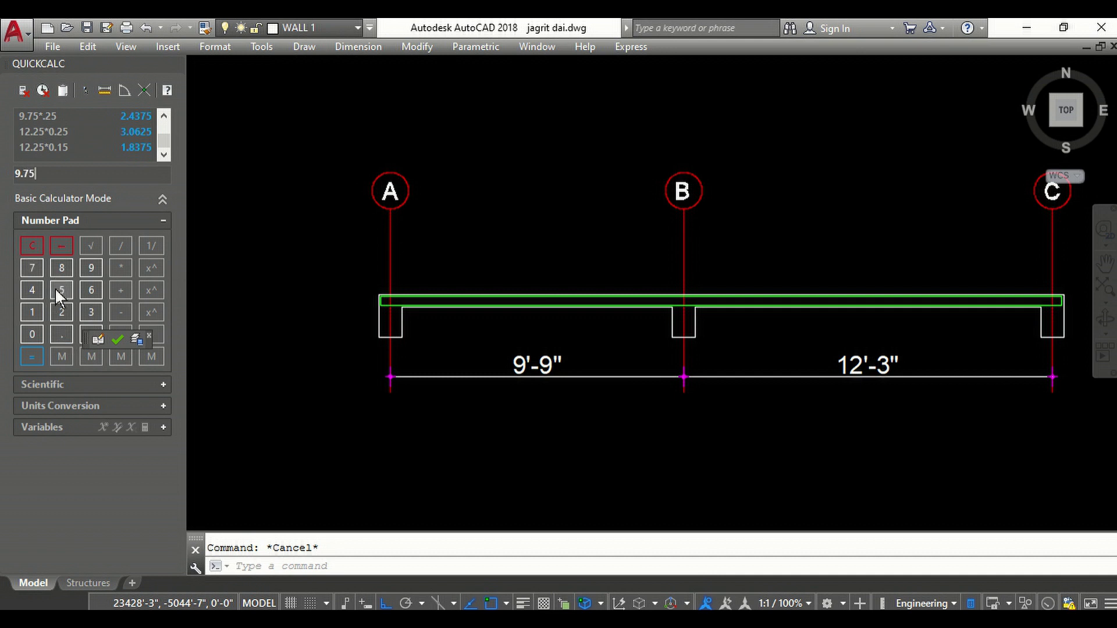
click(123, 267)
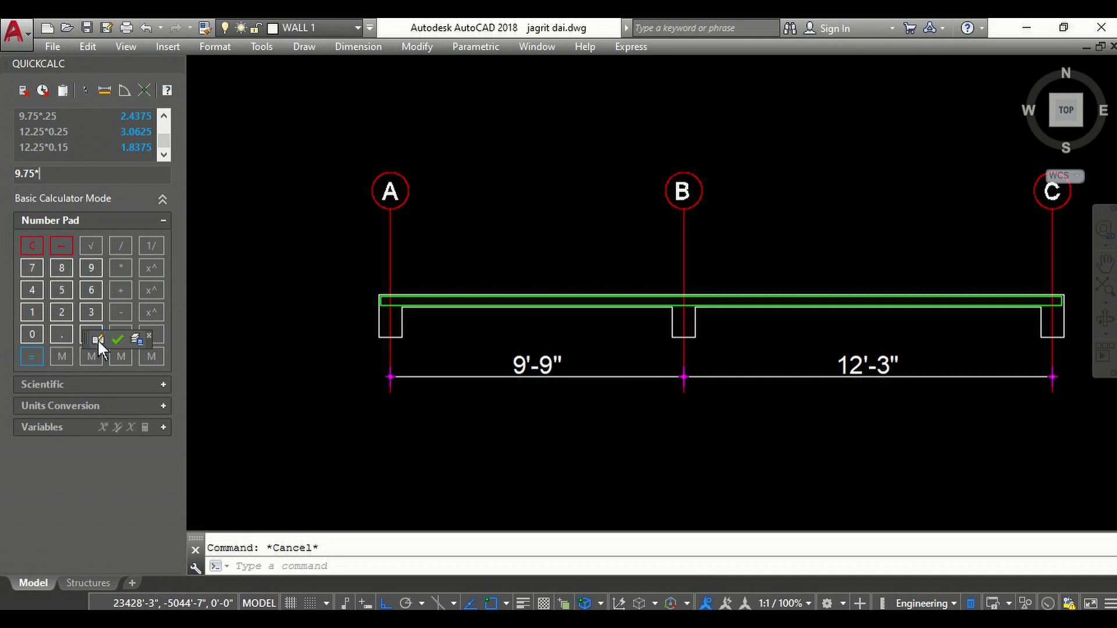
click(58, 333)
click(36, 355)
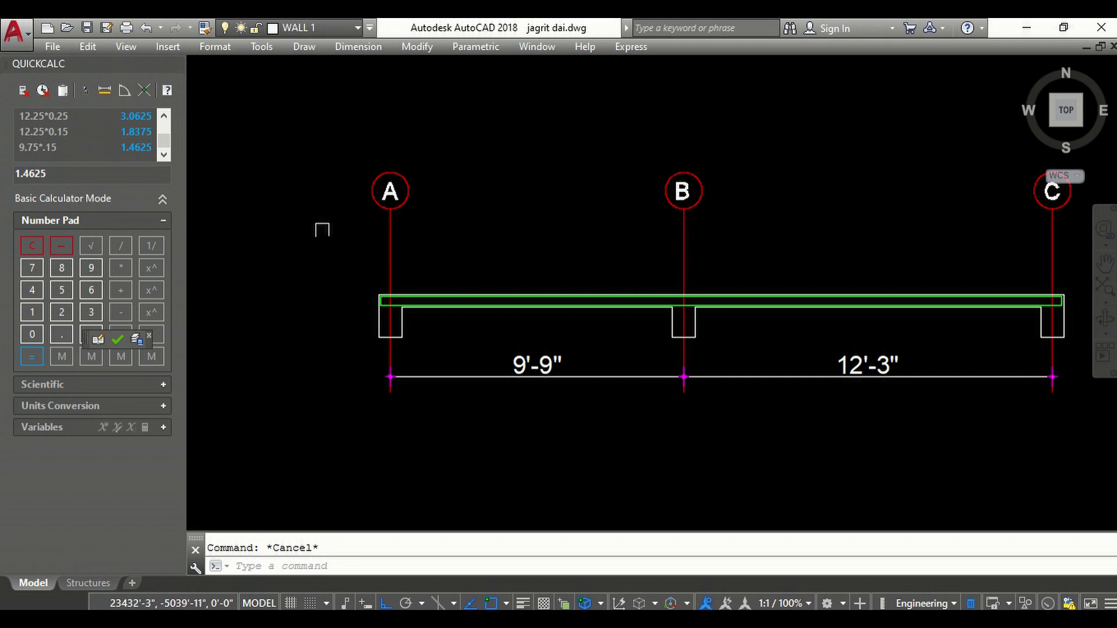
scroll(386, 310, up, 4)
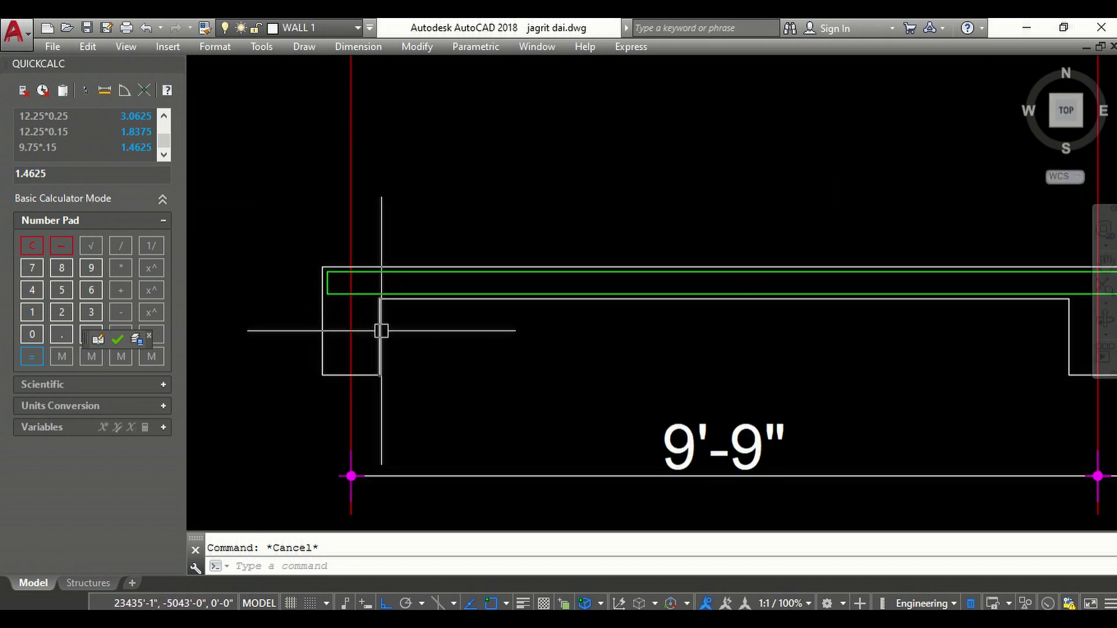
- Offset the vertical wall line 10 toward the inner side
text(o)
key(Return)
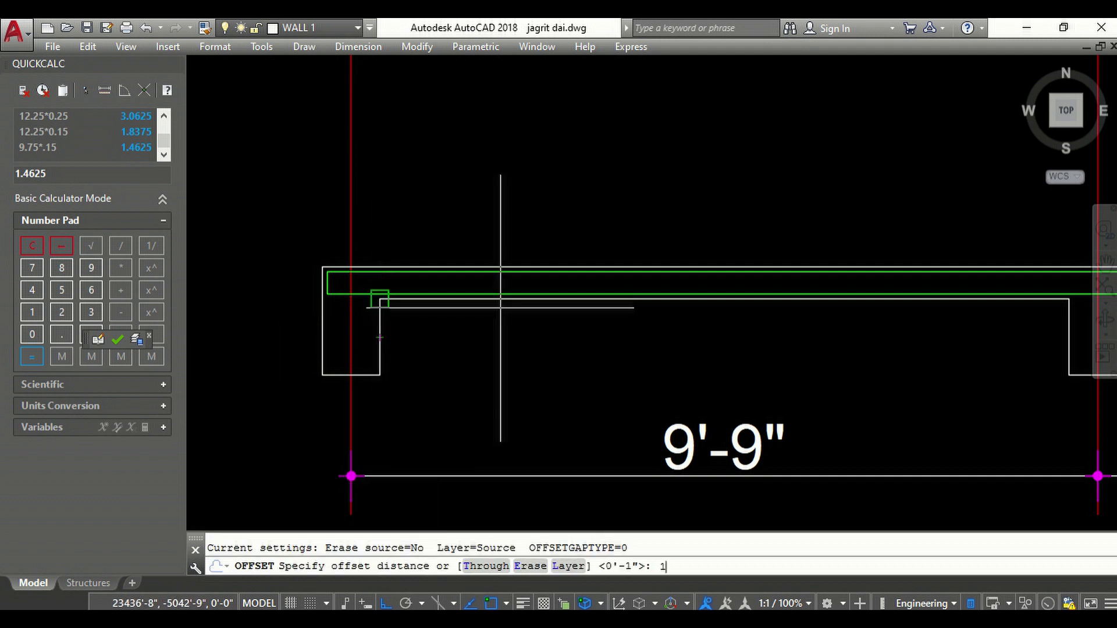
text(0)
key(Return)
click(380, 332)
click(530, 330)
key(Escape)
- Run Extend with no changes, then start another offset and cancel it
text(x)
key(Return)
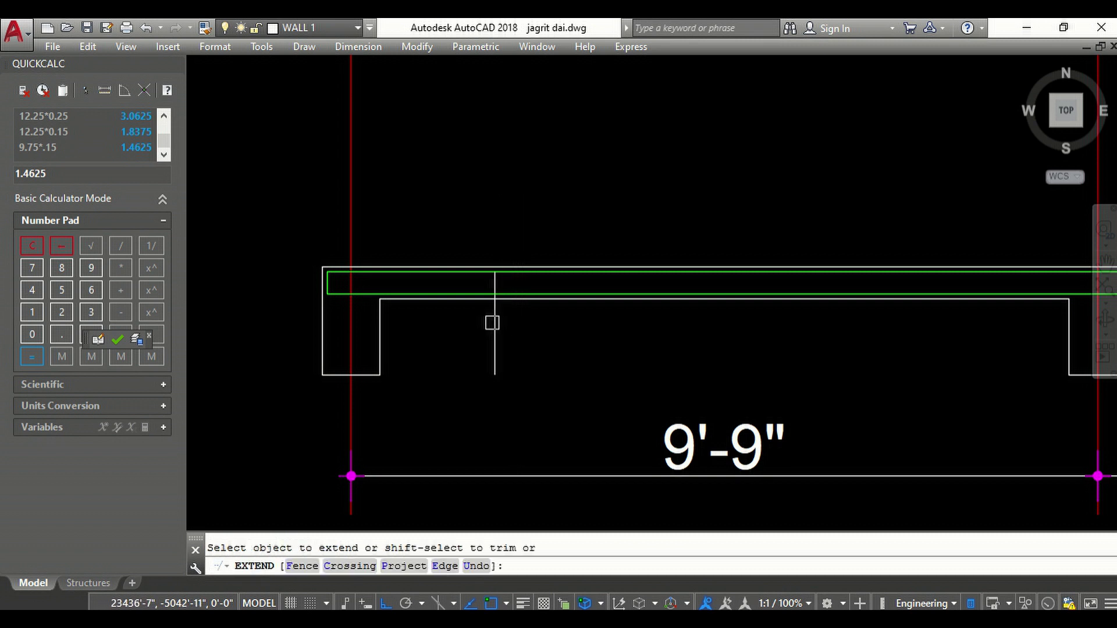
key(Return)
text(o)
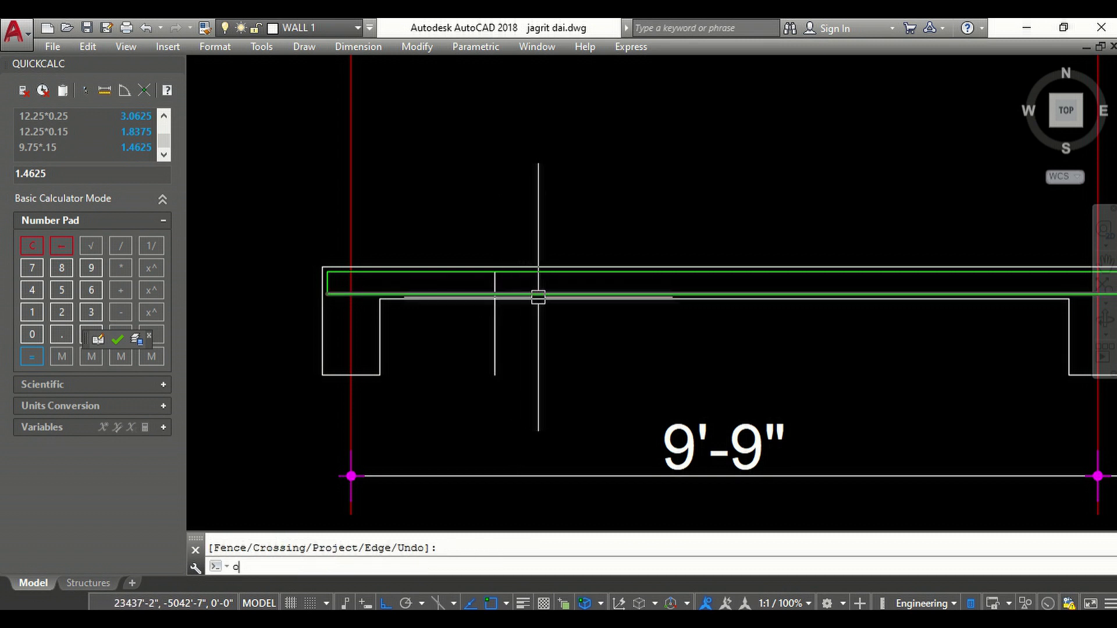
key(Return)
key(Return)
scroll(553, 294, up, 4)
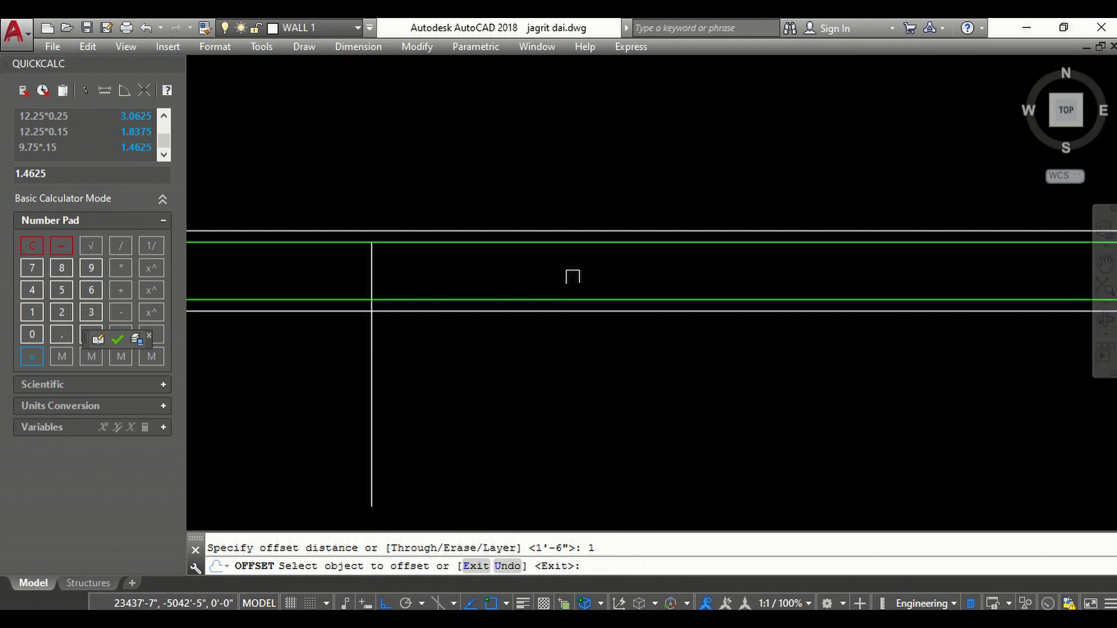
scroll(564, 277, down, 4)
scroll(528, 378, down, 2)
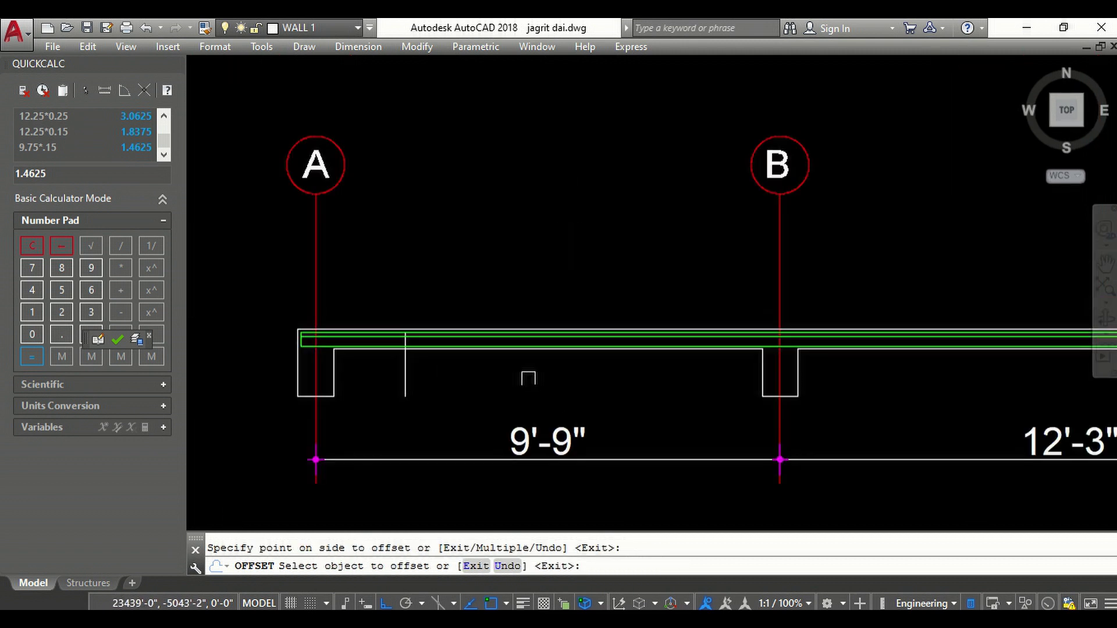
key(Escape)
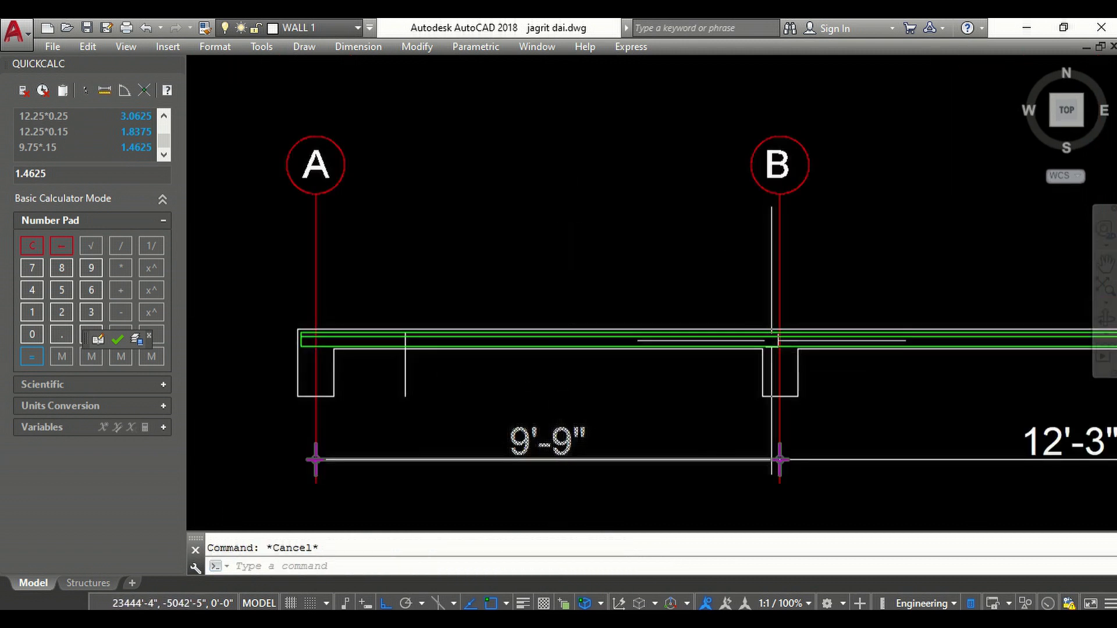
- Clear QuickCalc and begin a new 9.75 × decimal multiplier expression
click(35, 245)
click(85, 267)
click(59, 329)
click(29, 270)
click(61, 291)
click(120, 267)
click(60, 333)
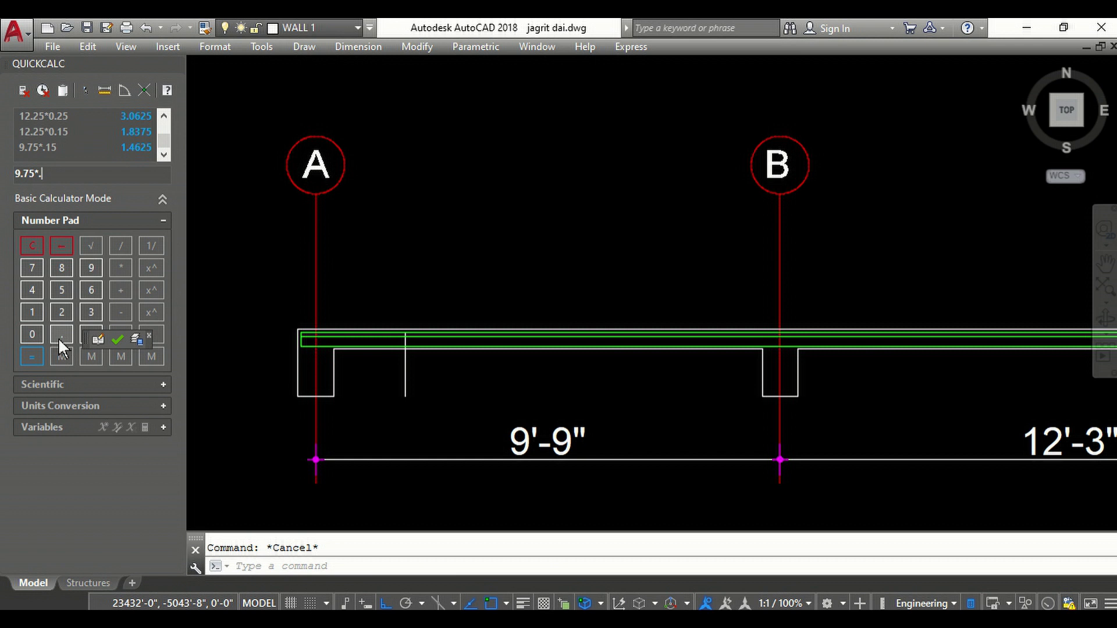
- Compute 9.75 × 0.25 = 2.4375 and offset grid B's support edge 2'-6" into span A–B
click(39, 350)
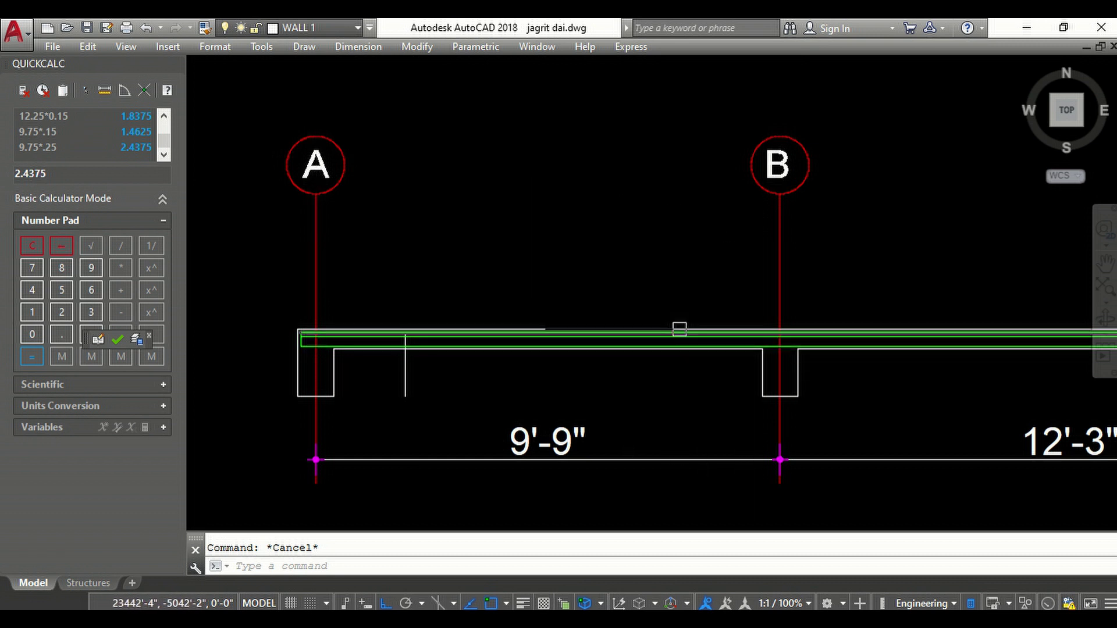
text(o)
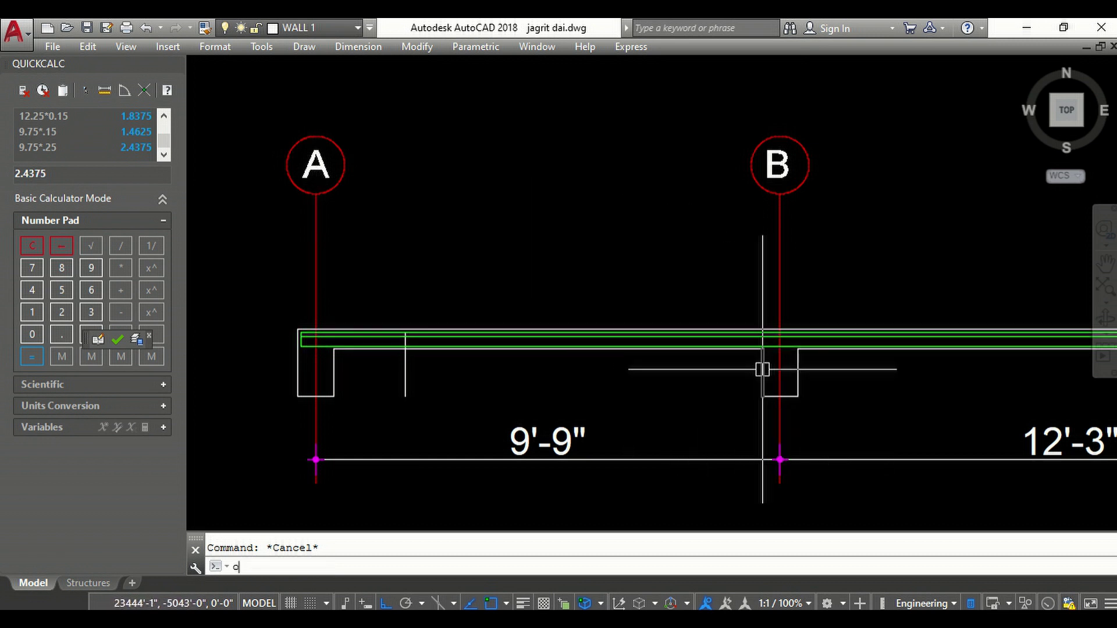
key(Return)
text(2.5)
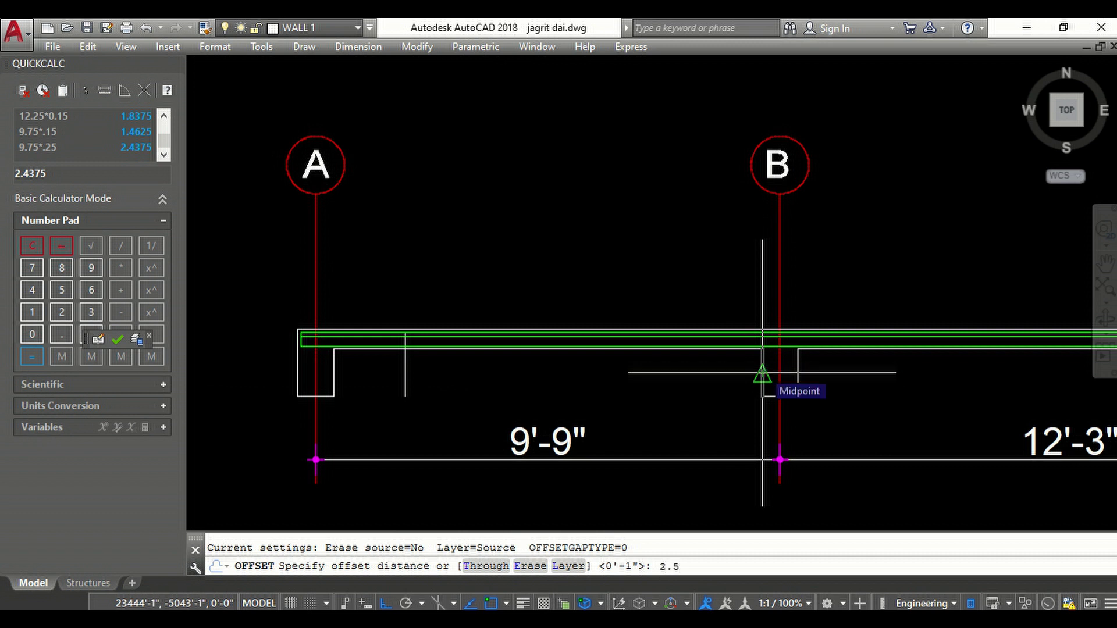
key(Return)
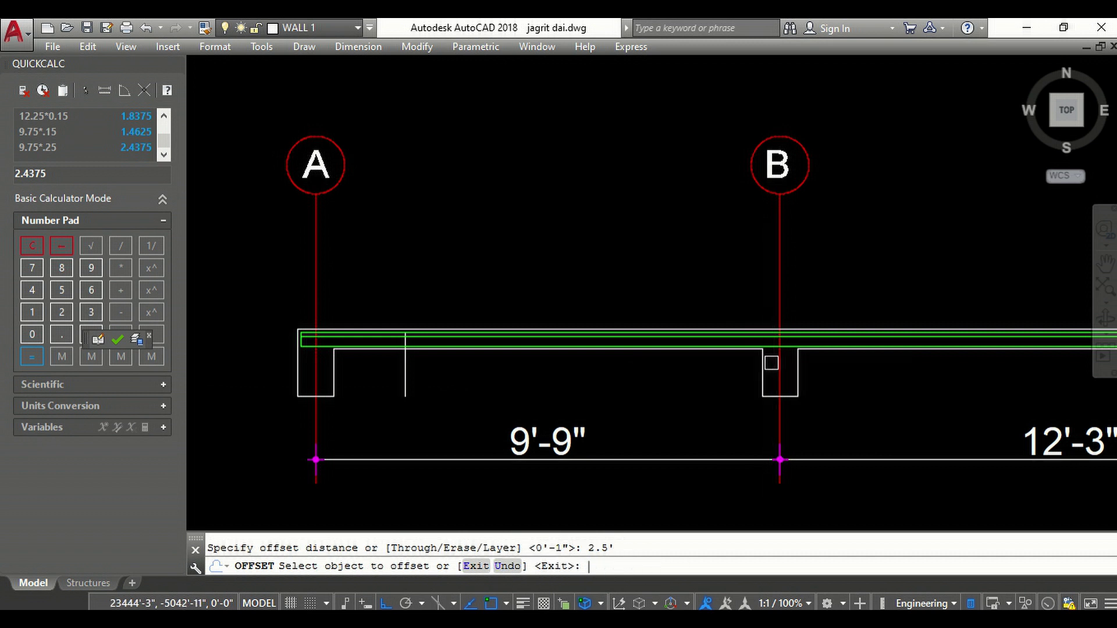
click(762, 373)
click(640, 357)
scroll(640, 357, up, 2)
key(Escape)
key(Escape)
- Start and cancel EXTEND, then zoom around the beam section
text(ex)
key(Return)
key(Return)
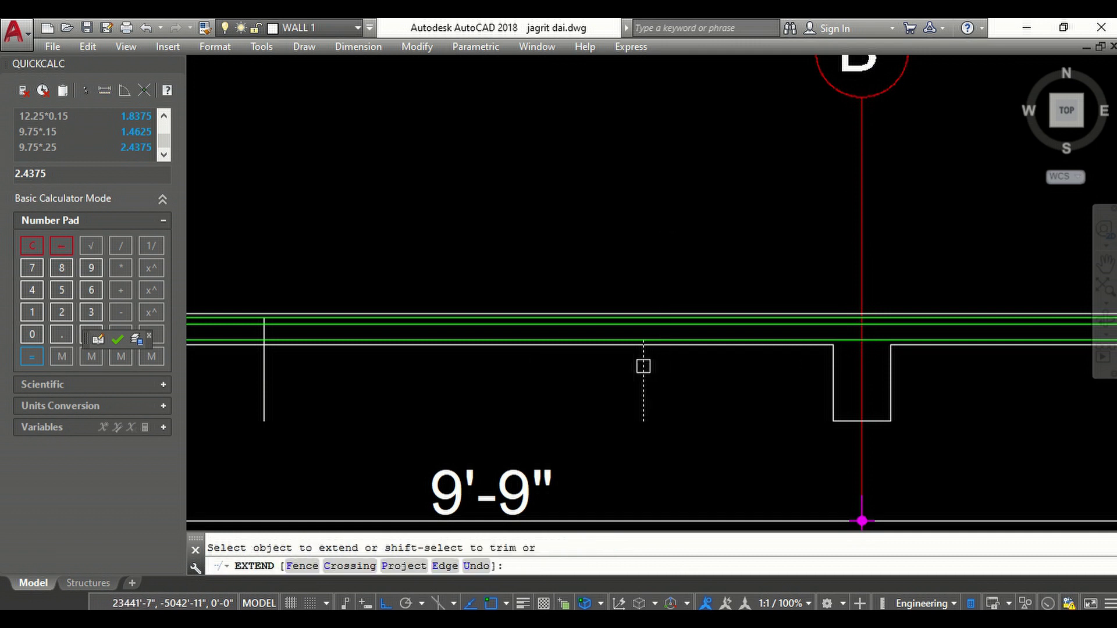
key(Escape)
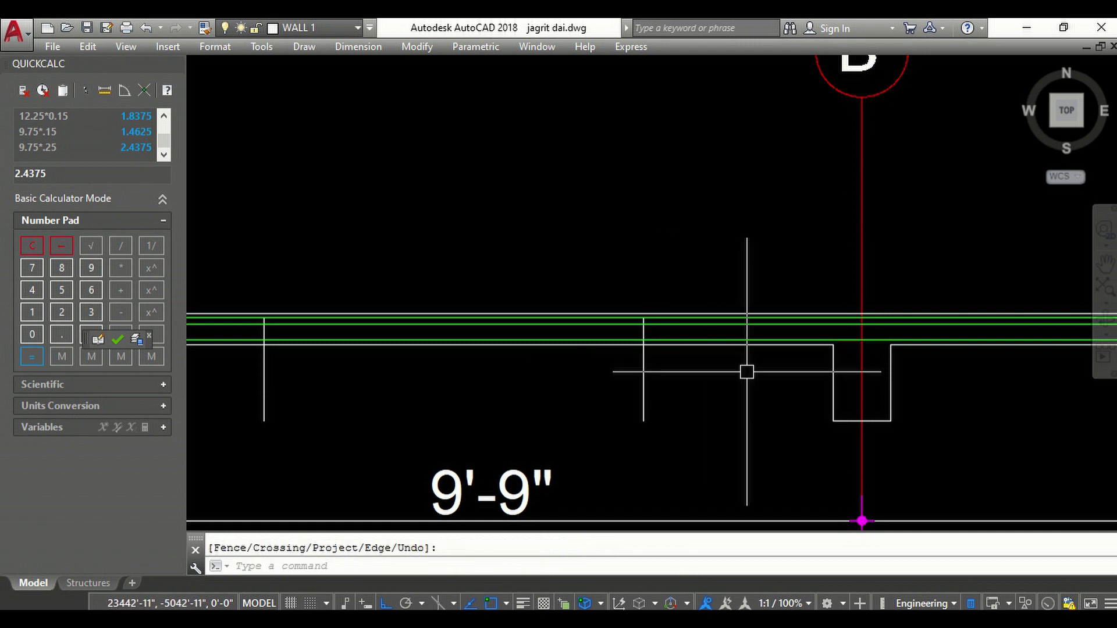
scroll(743, 369, down, 4)
scroll(690, 365, up, 4)
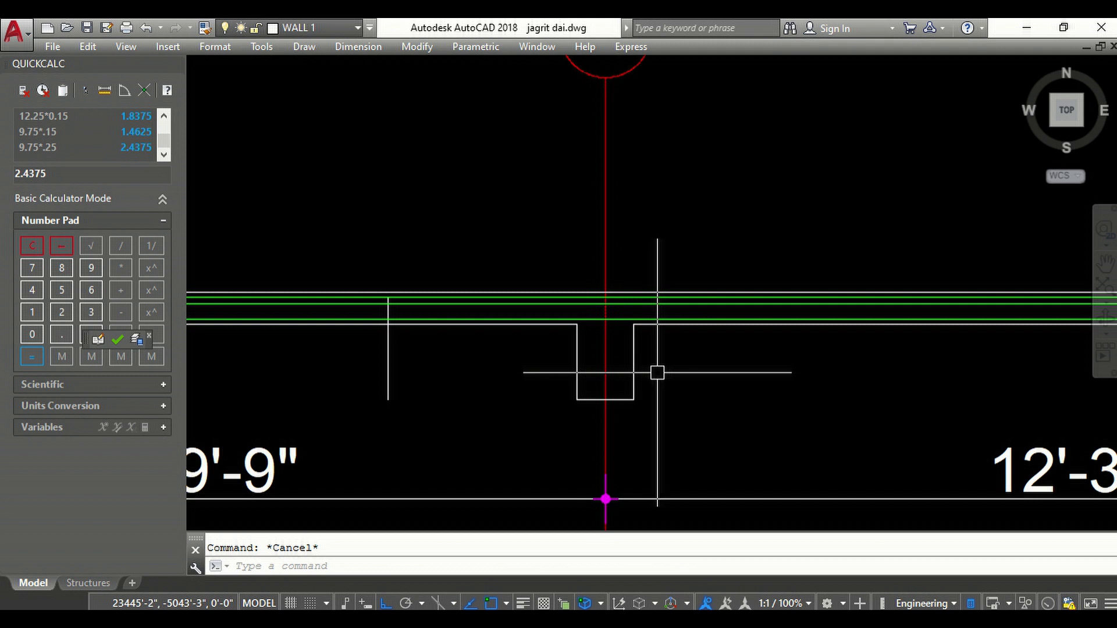
scroll(640, 372, down, 2)
scroll(902, 441, up, 2)
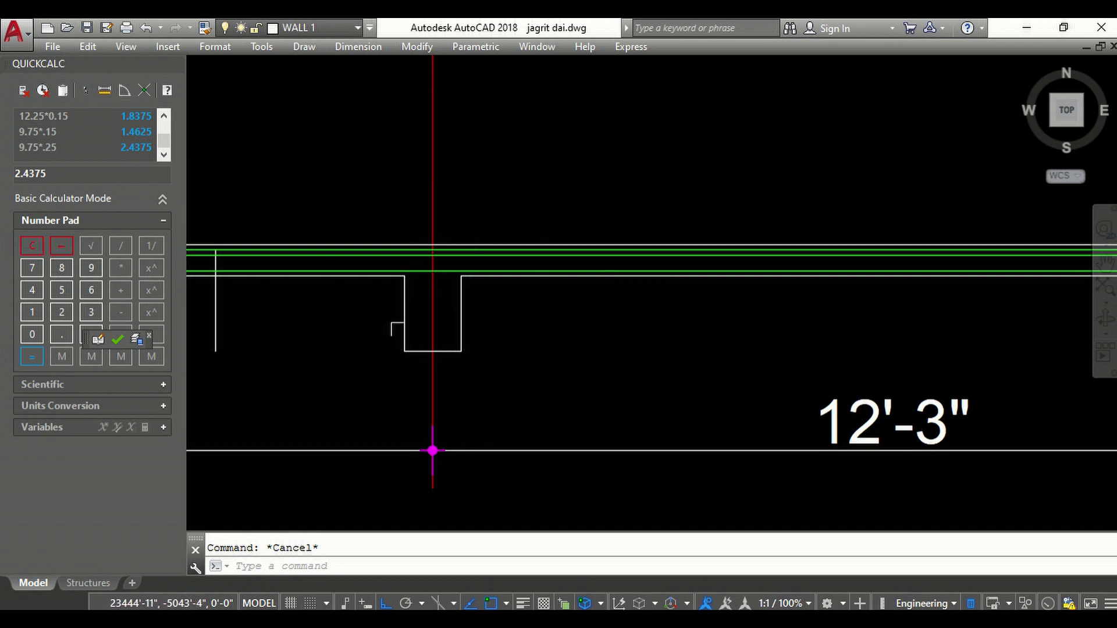
- Compute 12.25 × 0.25 = 3.0625 in QuickCalc
click(31, 252)
click(32, 312)
click(120, 267)
click(55, 329)
click(63, 307)
click(30, 355)
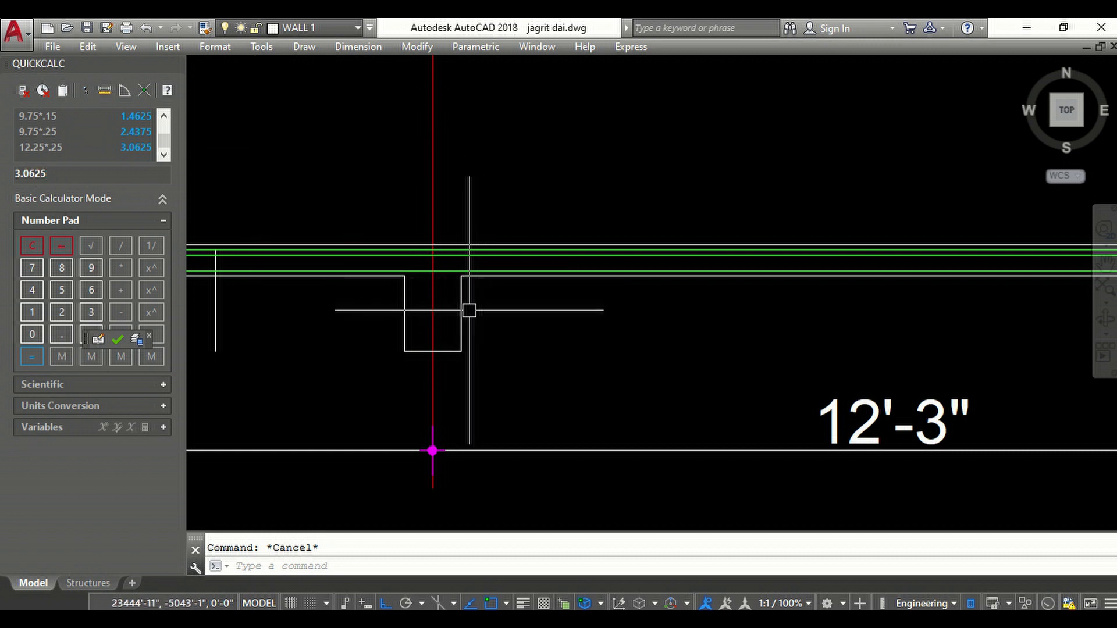
text(o)
- Offset the grid B pier's right edge 3'-3" into span B–C
key(Return)
text(3'3)
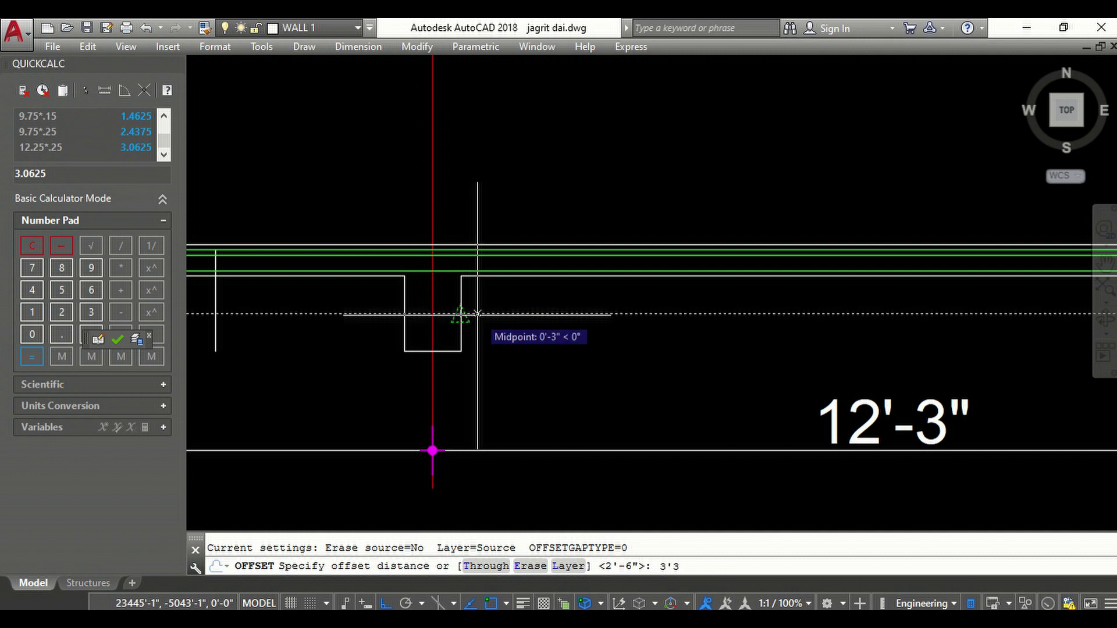
key(Return)
click(459, 324)
click(581, 319)
scroll(422, 332, down, 2)
scroll(422, 332, down, 2)
scroll(738, 327, up, 2)
key(Escape)
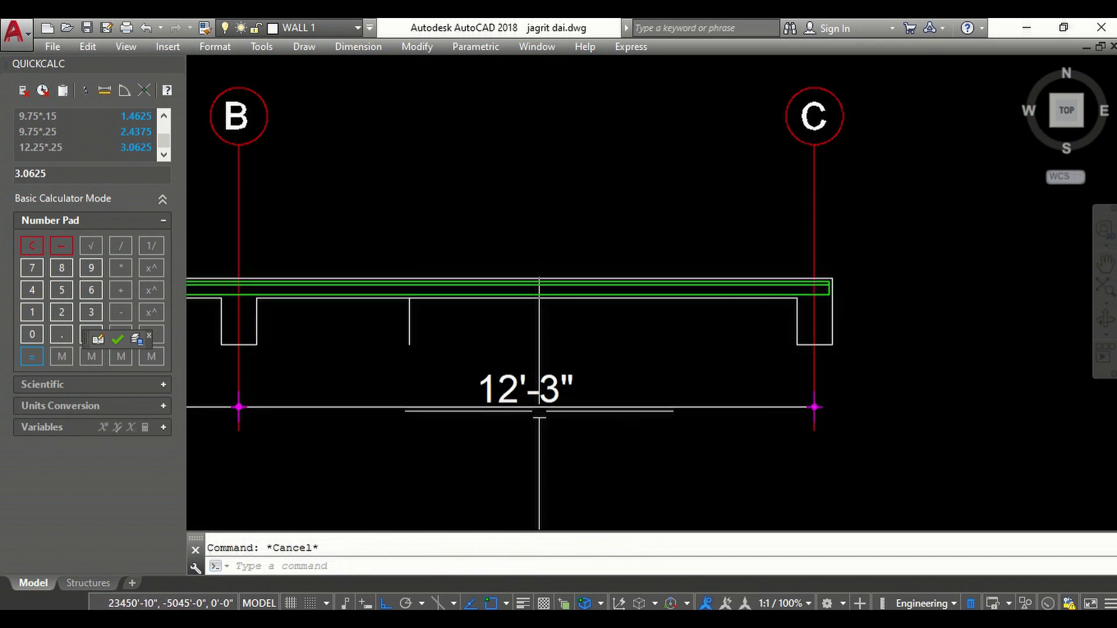
- Compute 12.25 × 0.15 = 1.8375 in QuickCalc, correcting a mistyped digit
click(26, 247)
click(34, 335)
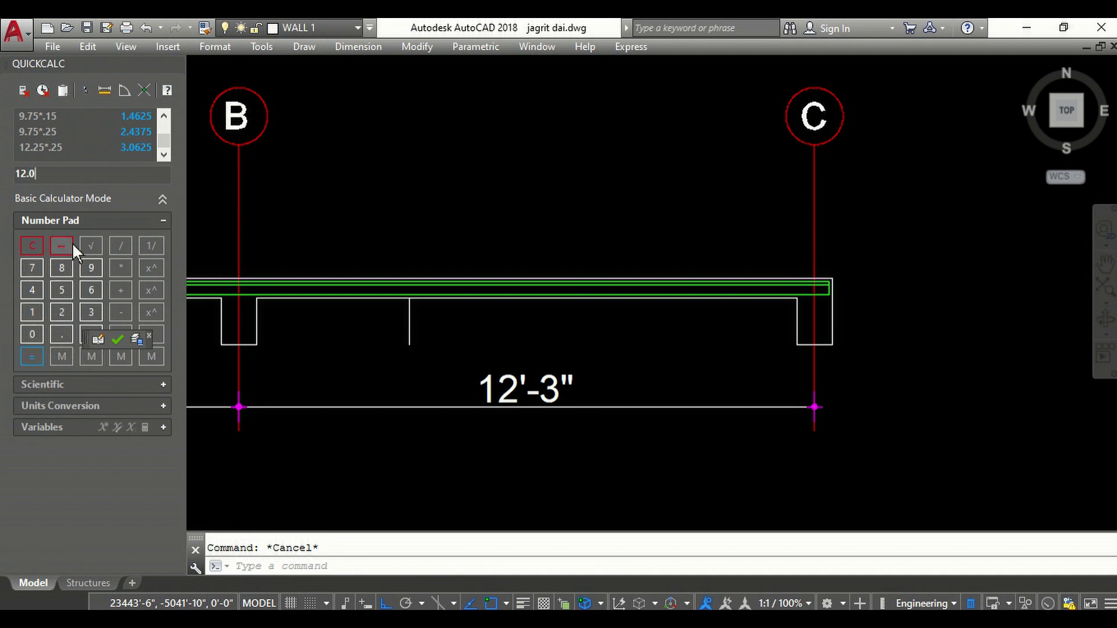
click(58, 310)
click(62, 290)
click(68, 287)
click(64, 244)
click(30, 311)
click(58, 290)
click(40, 352)
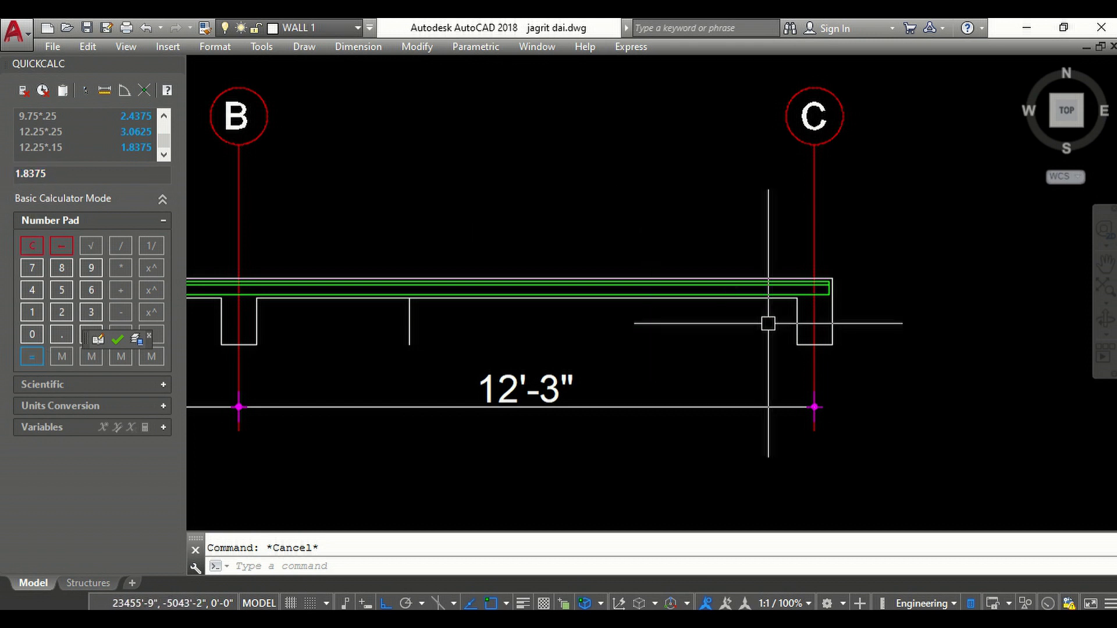
click(672, 566)
text(o)
- Offset the grid C support edge 2'-0" into span B–C
key(Return)
text(2')
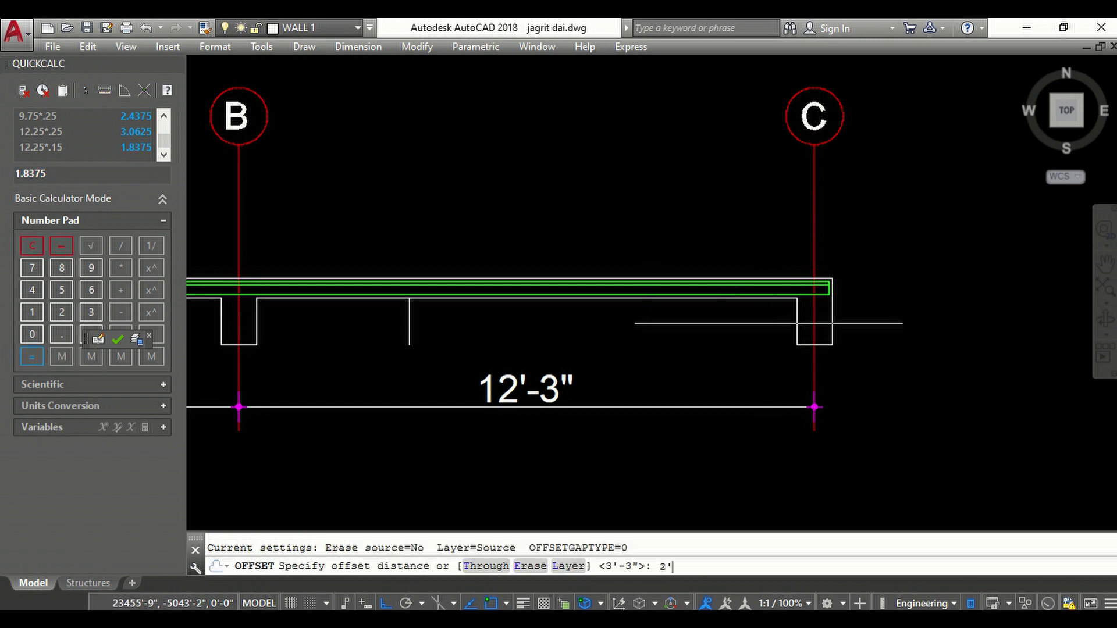
key(Return)
scroll(800, 322, up, 2)
click(799, 320)
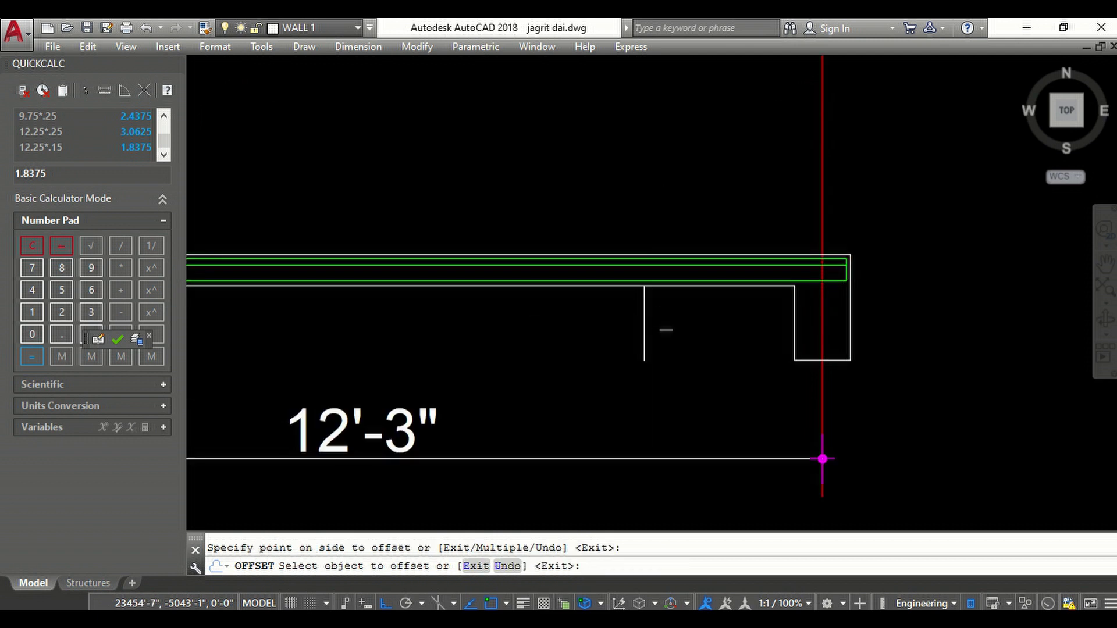
click(664, 320)
key(Escape)
key(Escape)
- Extend the new cut-off line up to the top line
text(ex)
key(Return)
scroll(698, 312, up, 2)
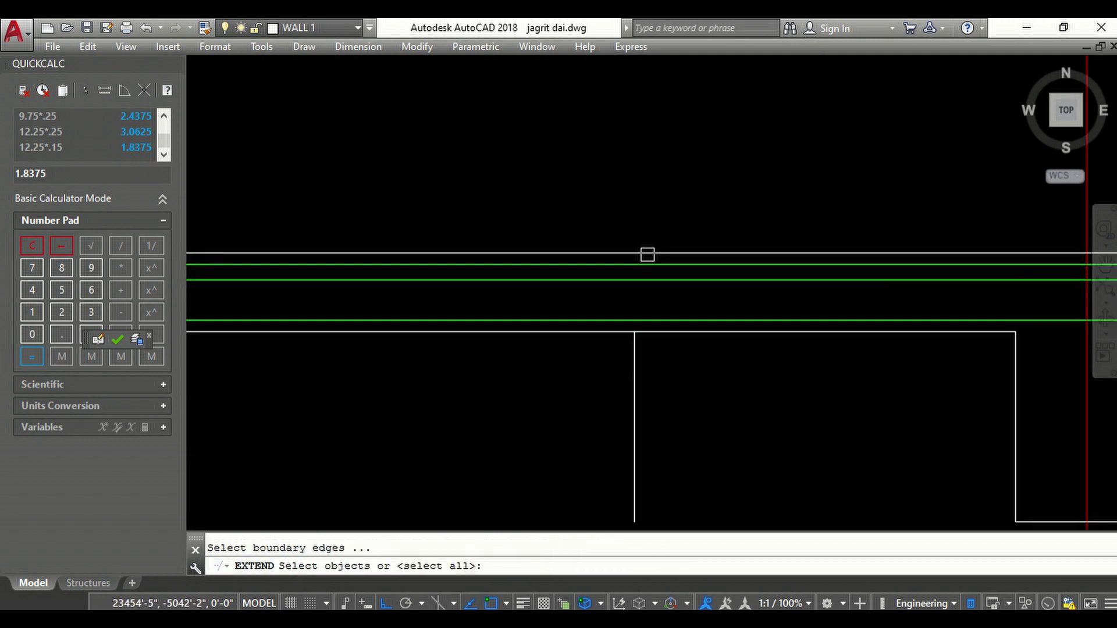
click(656, 268)
scroll(728, 290, down, 2)
key(Return)
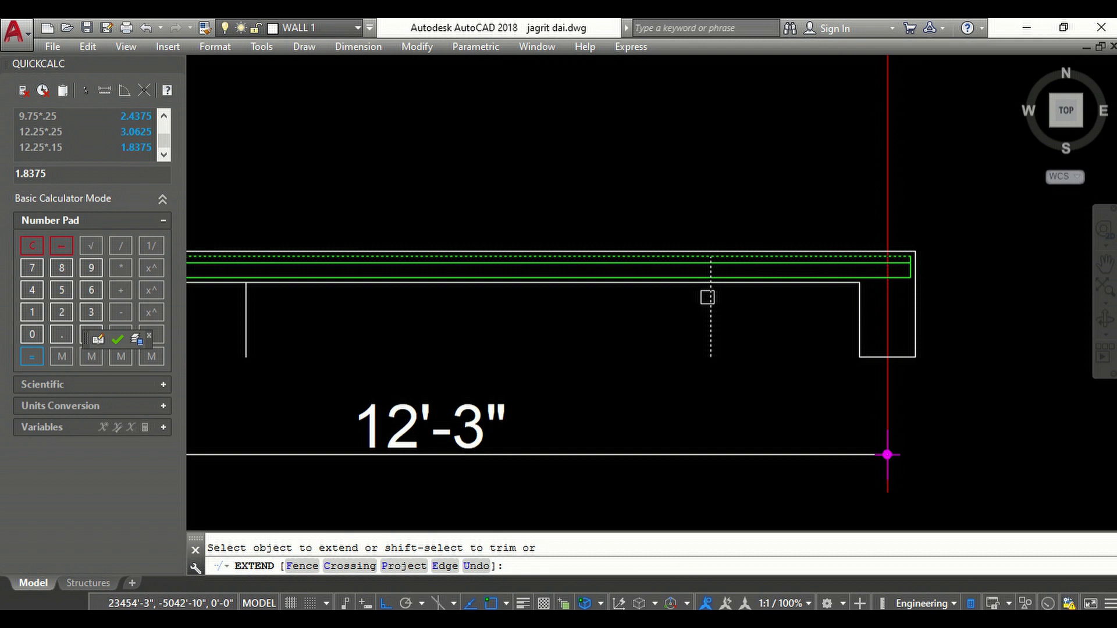
scroll(708, 295, down, 2)
middle_drag(432, 314, 566, 314)
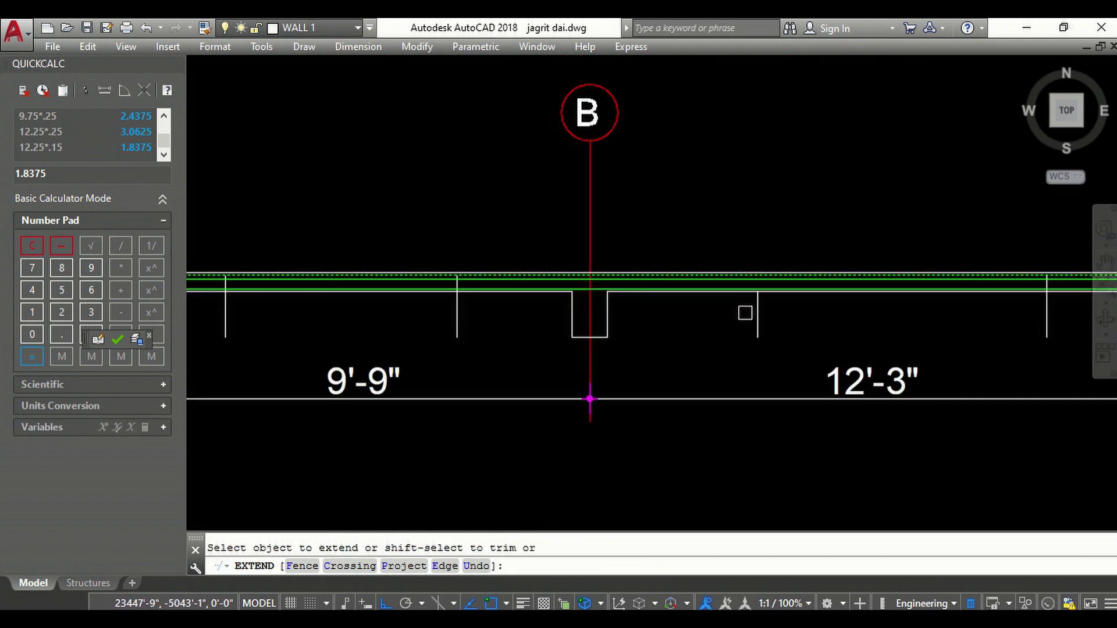
scroll(745, 313, up, 1)
click(757, 307)
scroll(620, 317, down, 2)
scroll(720, 314, down, 1)
key(Return)
scroll(682, 309, up, 3)
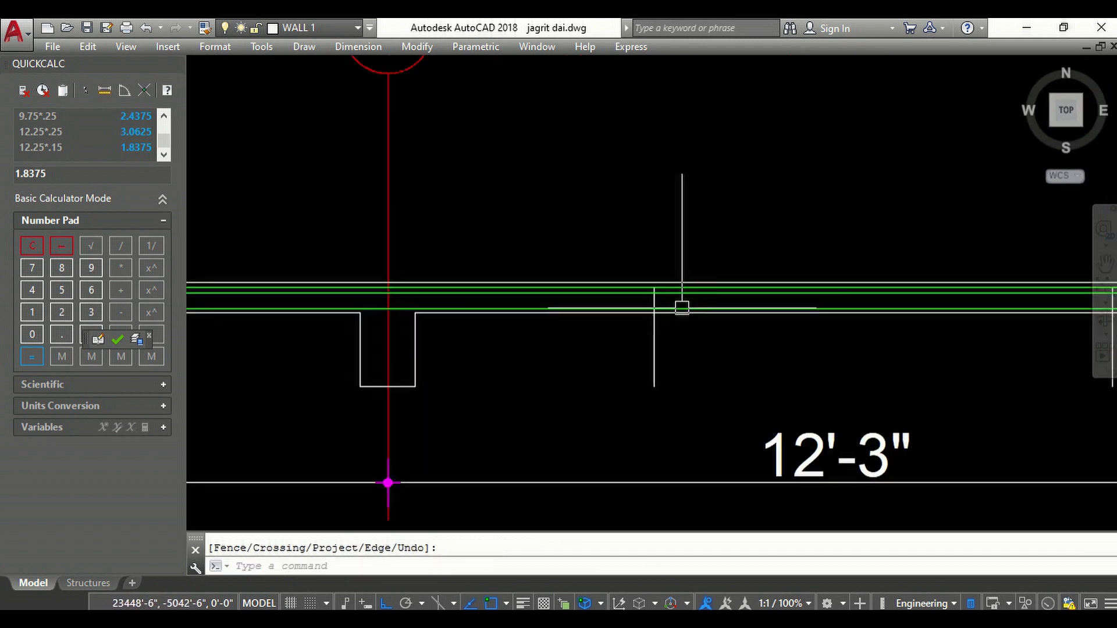
key(Escape)
- Begin a trim using the green line as cutting edge, then cancel it
text(tr)
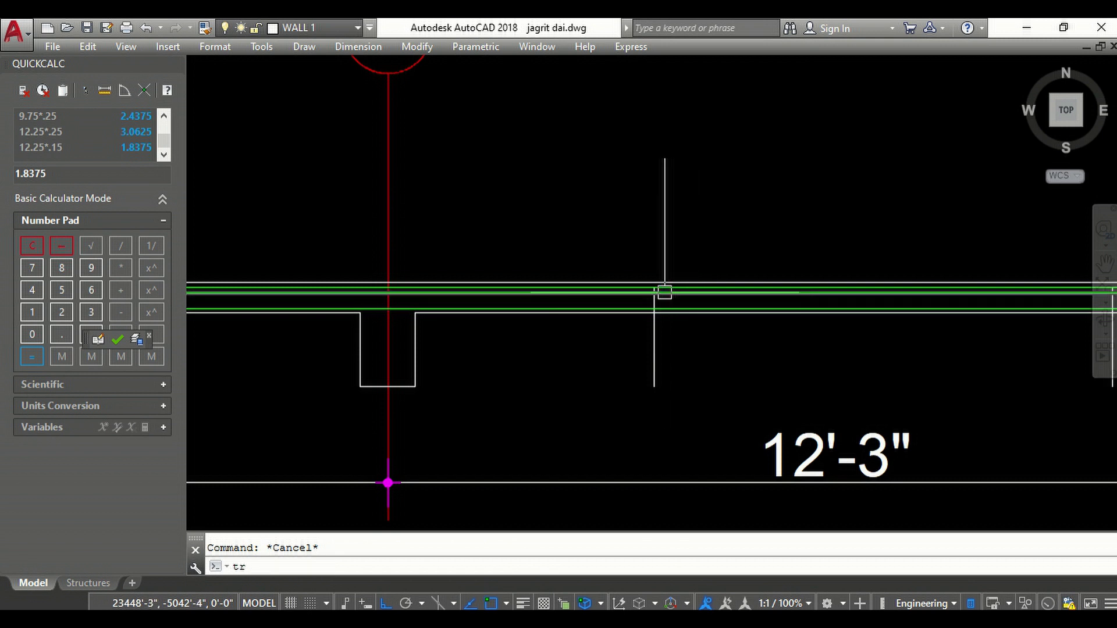
key(Return)
scroll(675, 294, up, 2)
scroll(660, 294, up, 1)
click(660, 294)
scroll(581, 240, down, 2)
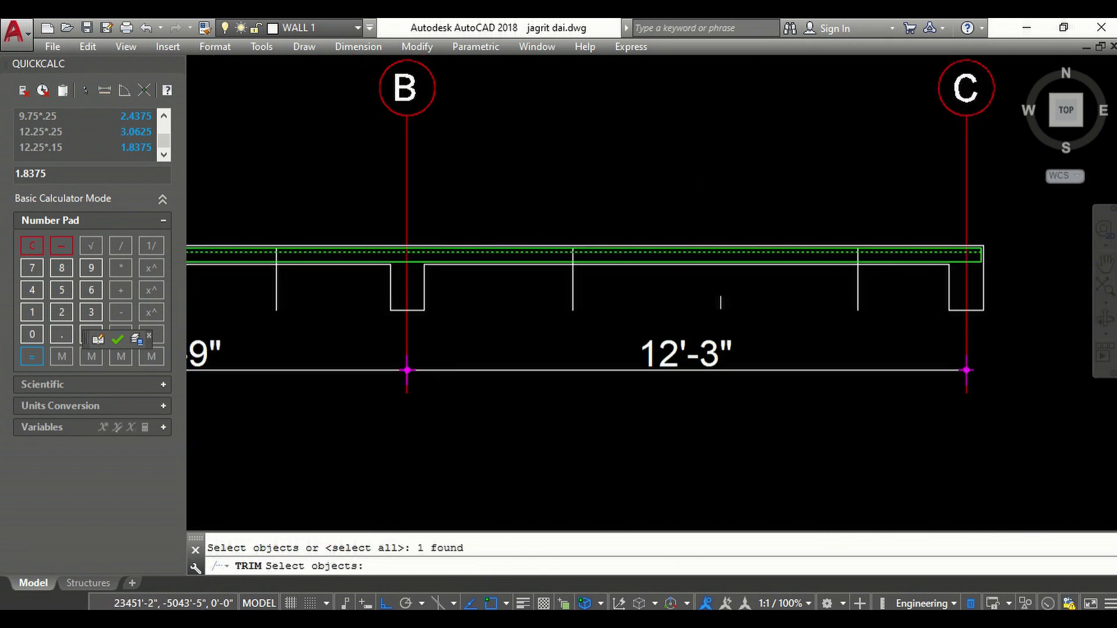
key(Return)
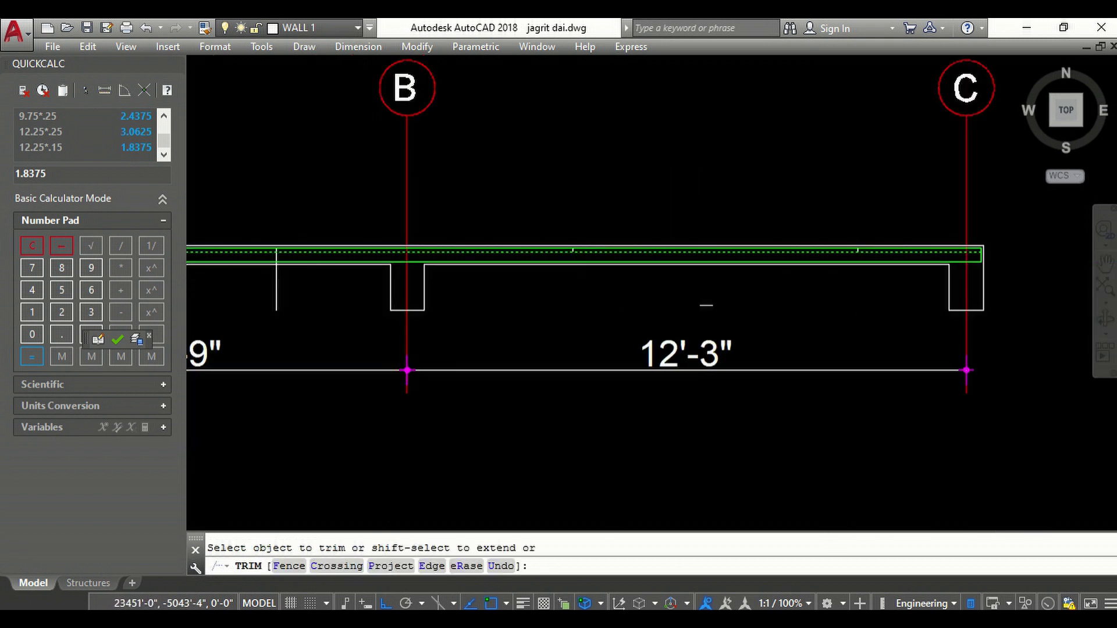
scroll(705, 305, down, 5)
scroll(727, 297, up, 5)
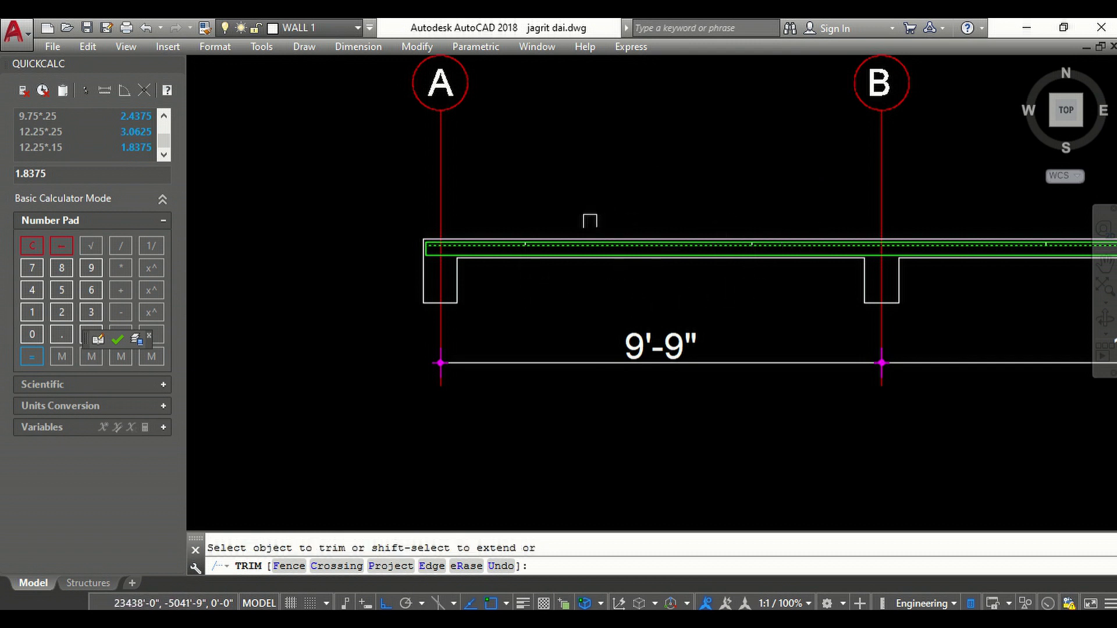
scroll(630, 232, up, 2)
scroll(553, 260, up, 2)
key(Escape)
- Erase the green top bar polyline
click(541, 254)
scroll(465, 291, down, 4)
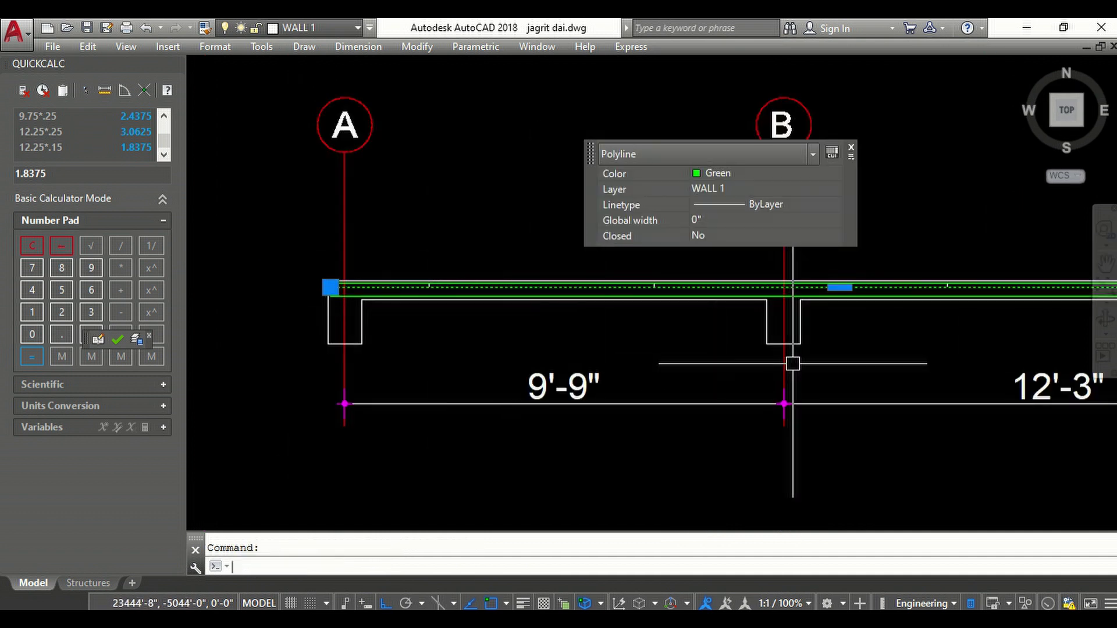
text(e)
key(Return)
scroll(528, 298, up, 2)
key(Escape)
- Trim the top bar between the tick marks at the two cut-off lines
text(t)
key(Return)
key(Return)
scroll(566, 277, up, 2)
click(576, 267)
scroll(564, 277, down, 2)
scroll(389, 317, down, 1)
scroll(744, 315, up, 4)
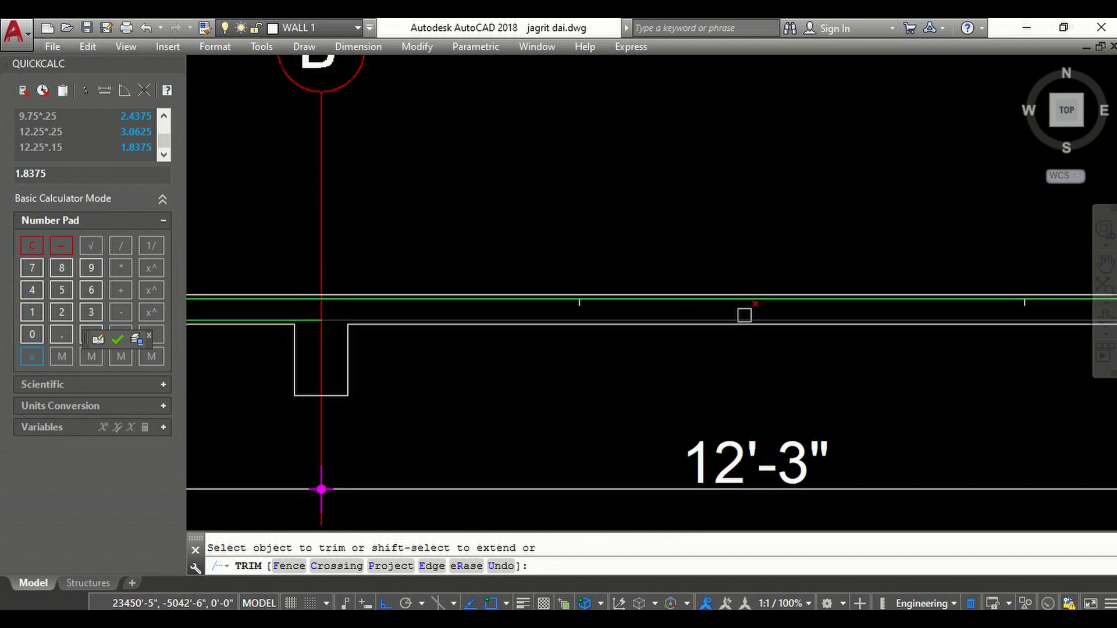
click(771, 300)
key(Return)
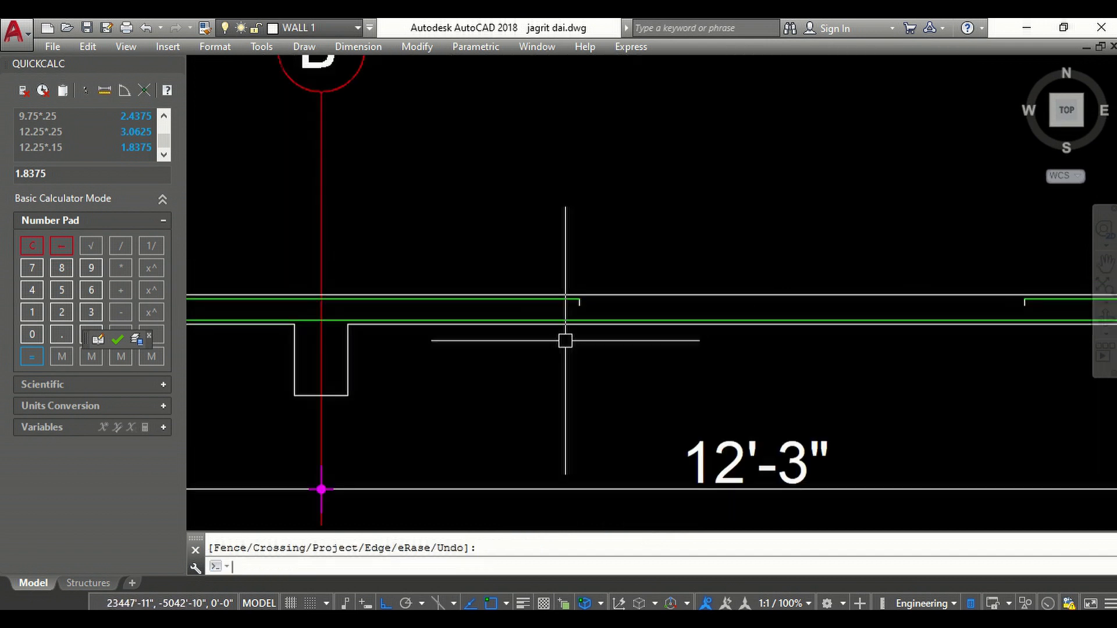
text(f)
key(Return)
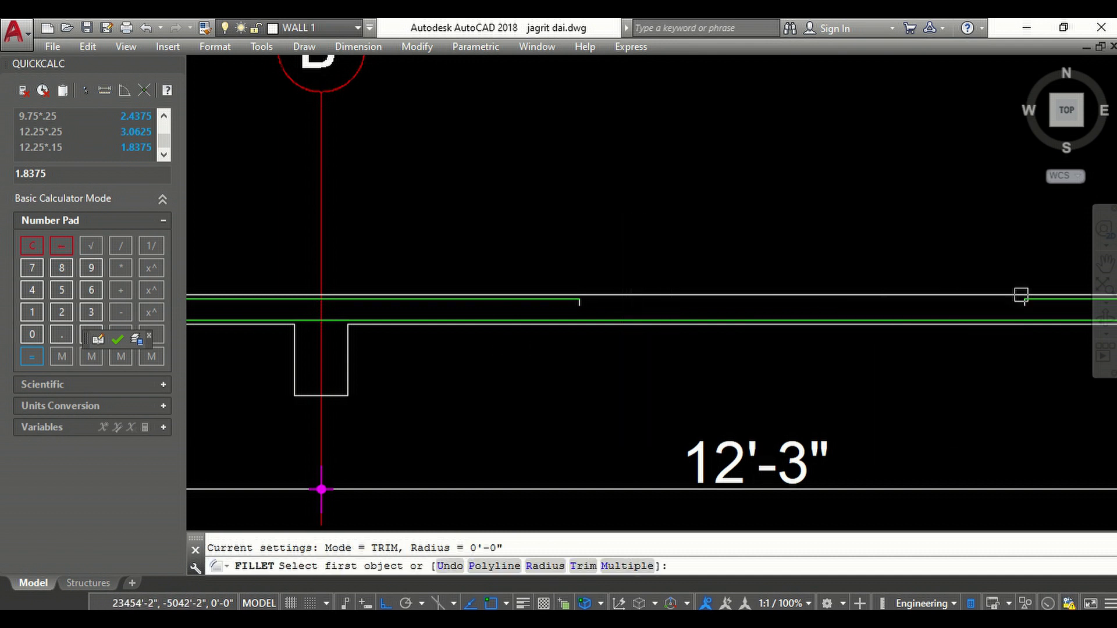
- Square off two corners of the green bar with zero-radius fillets
scroll(1030, 301, up, 3)
click(722, 313)
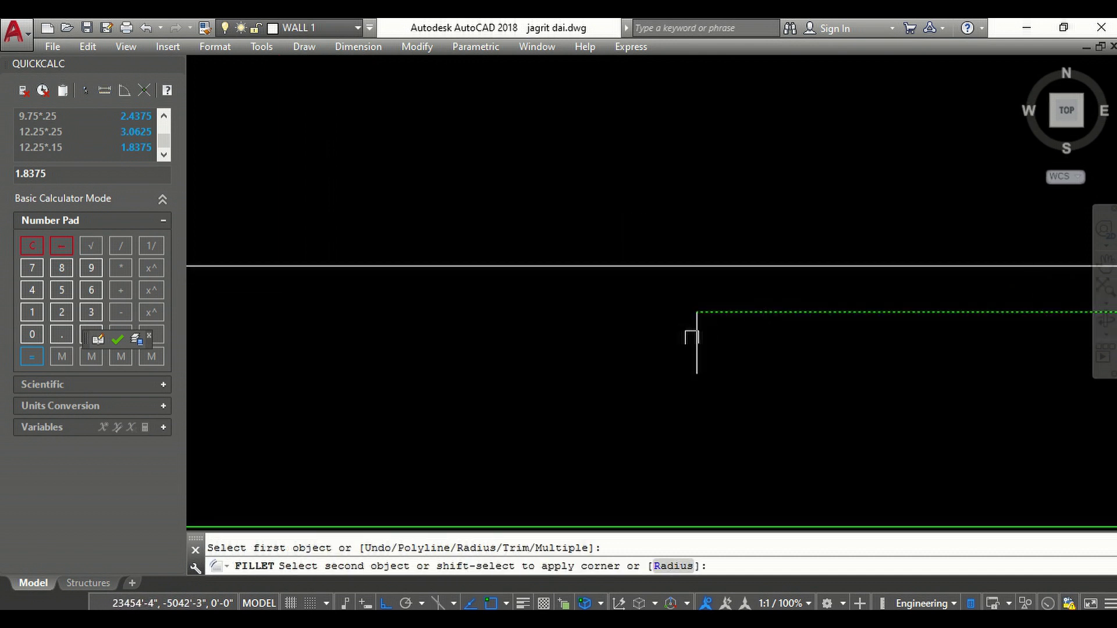
click(691, 337)
scroll(756, 349, down, 3)
scroll(570, 355, up, 3)
key(Return)
click(518, 313)
scroll(487, 379, down, 2)
scroll(607, 481, down, 2)
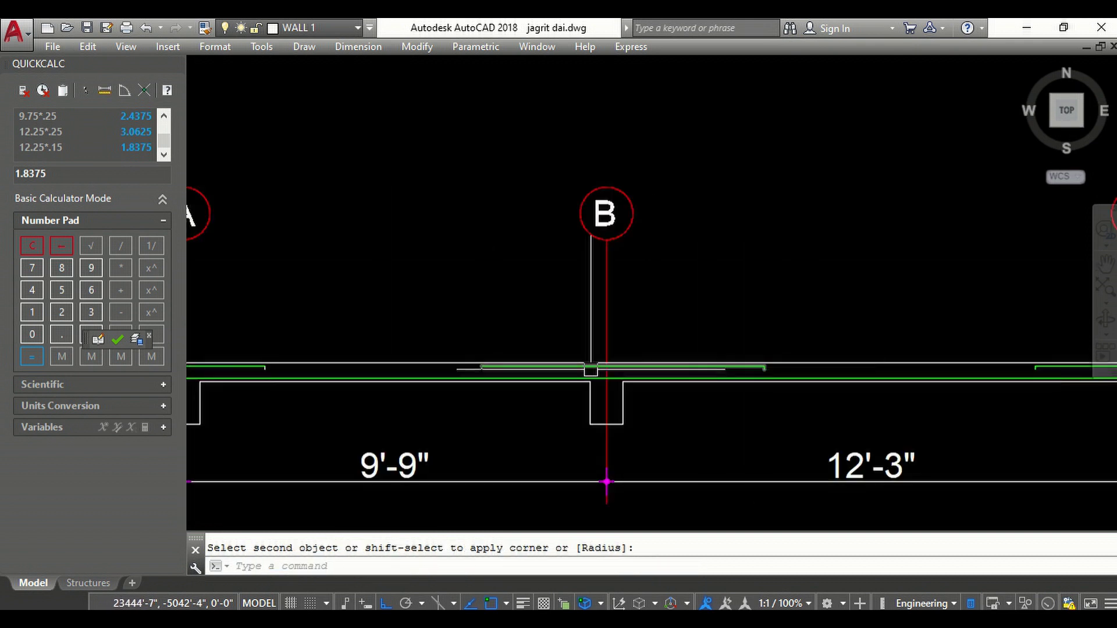
scroll(606, 481, up, 4)
click(488, 370)
- Fillet the green bar to the wall corner, then zoom around to review the section
key(Return)
scroll(650, 344, down, 3)
scroll(436, 374, up, 3)
click(279, 332)
key(Return)
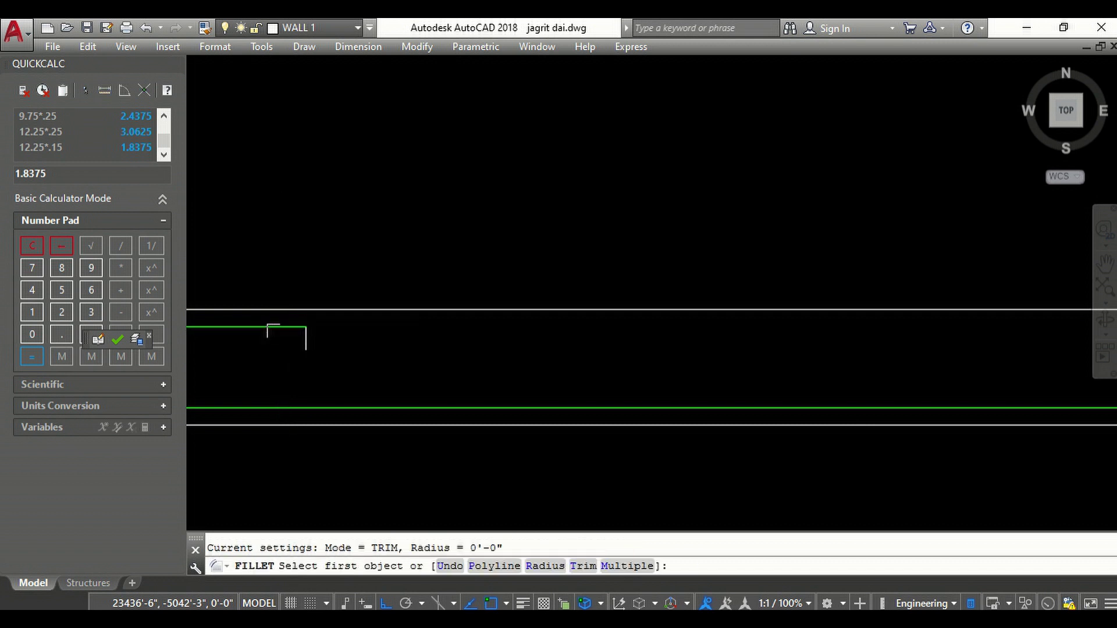
key(Escape)
scroll(436, 336, down, 3)
scroll(360, 340, up, 2)
scroll(359, 340, down, 2)
scroll(295, 369, down, 2)
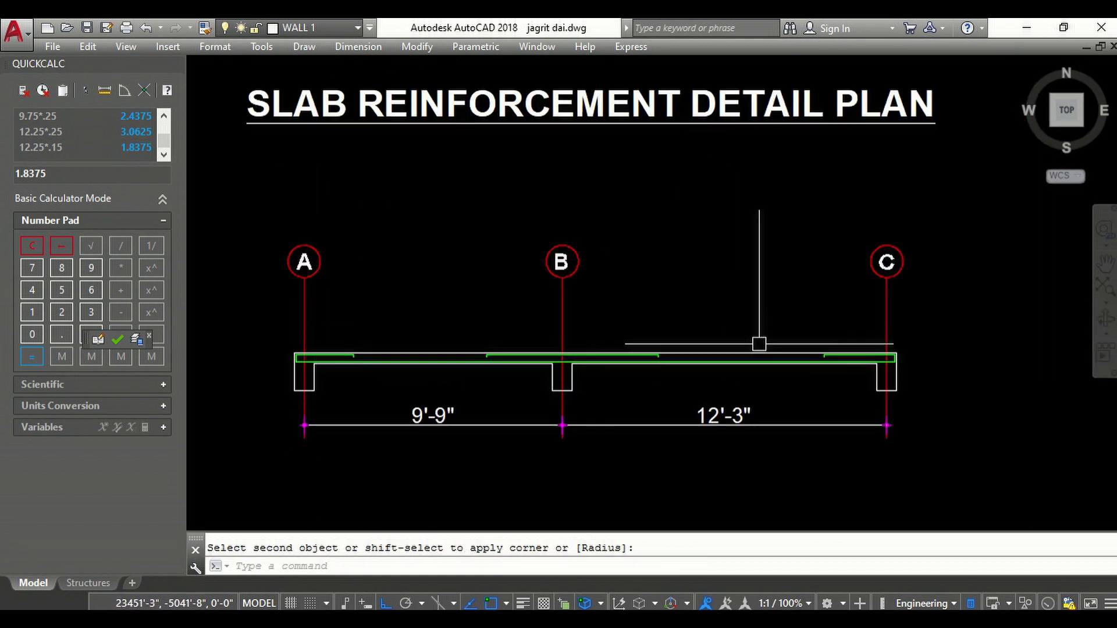
scroll(664, 359, down, 4)
scroll(693, 186, up, 2)
scroll(669, 209, up, 2)
scroll(652, 221, down, 2)
scroll(632, 228, up, 2)
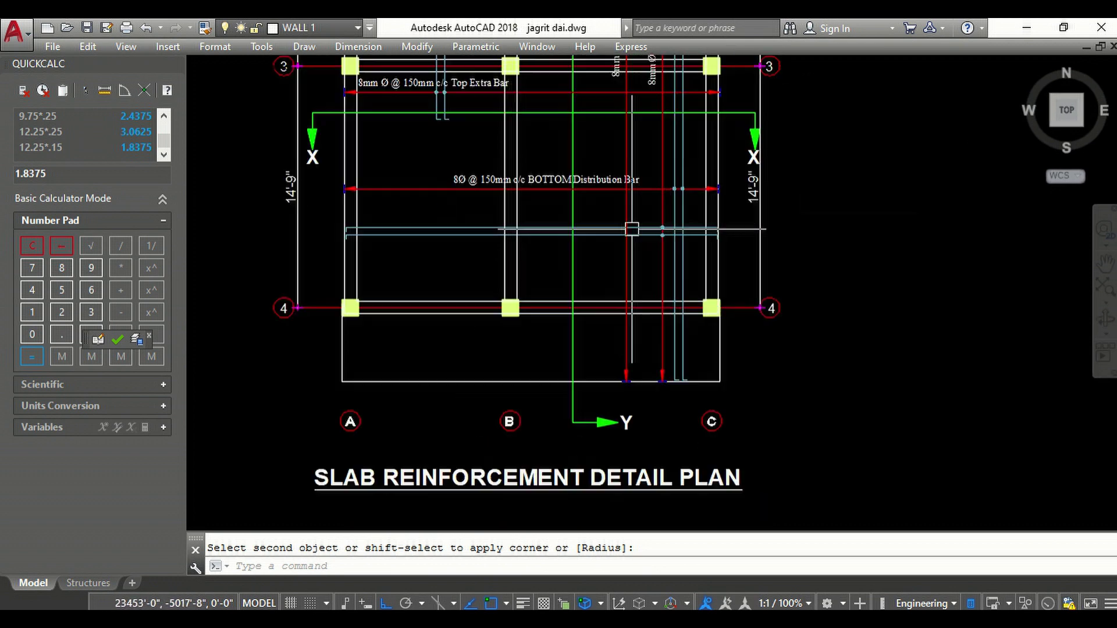
scroll(632, 228, up, 2)
scroll(599, 219, down, 5)
scroll(616, 376, up, 5)
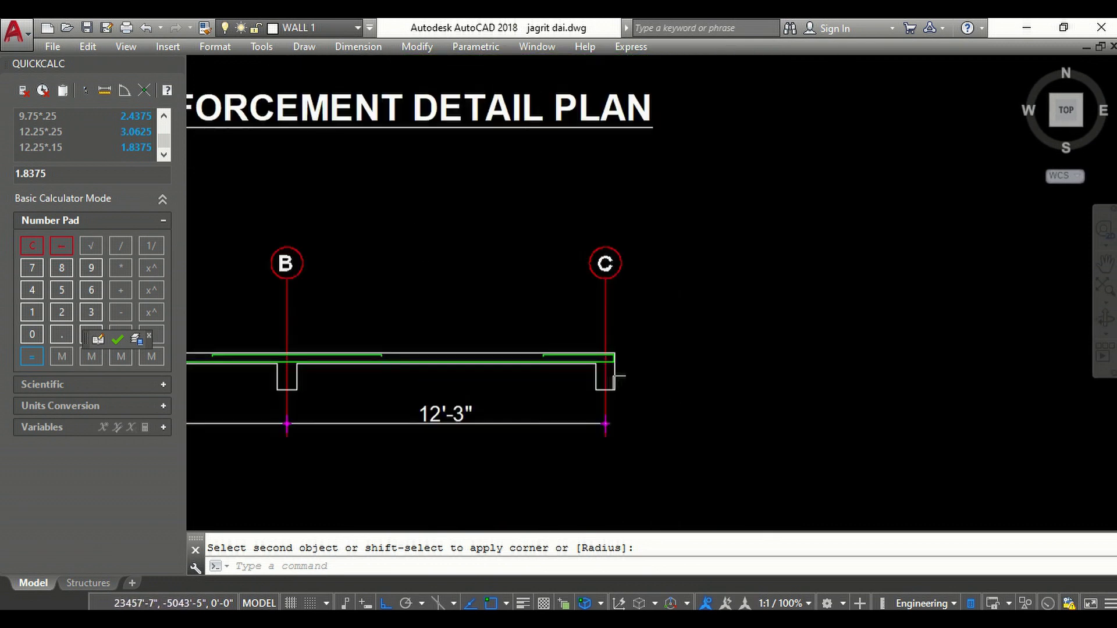
scroll(641, 369, down, 3)
scroll(586, 192, down, 3)
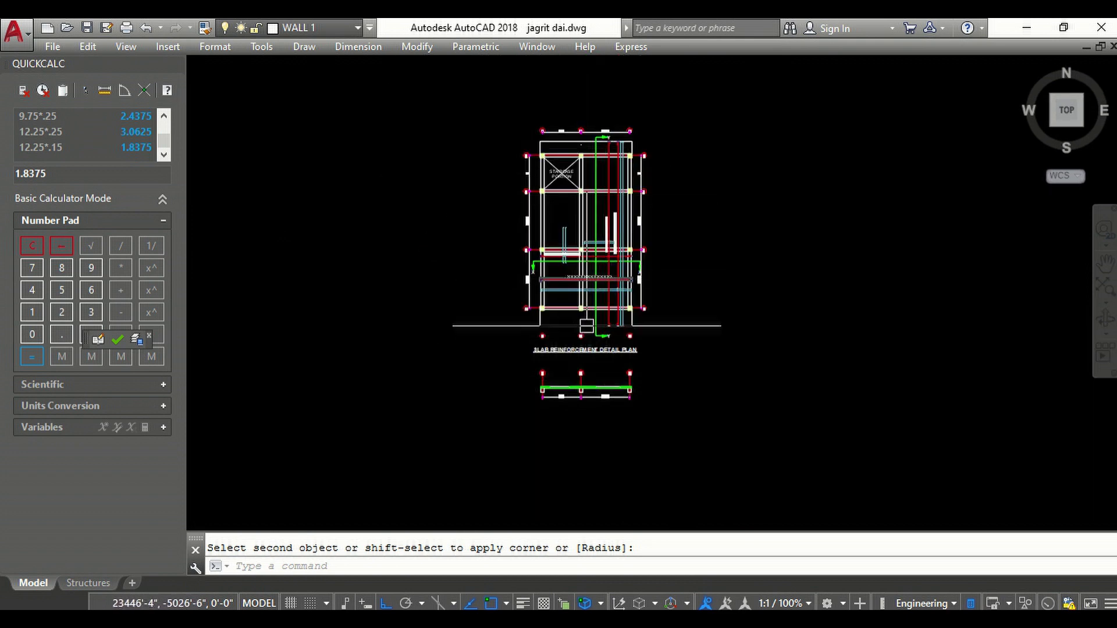
scroll(600, 139, up, 4)
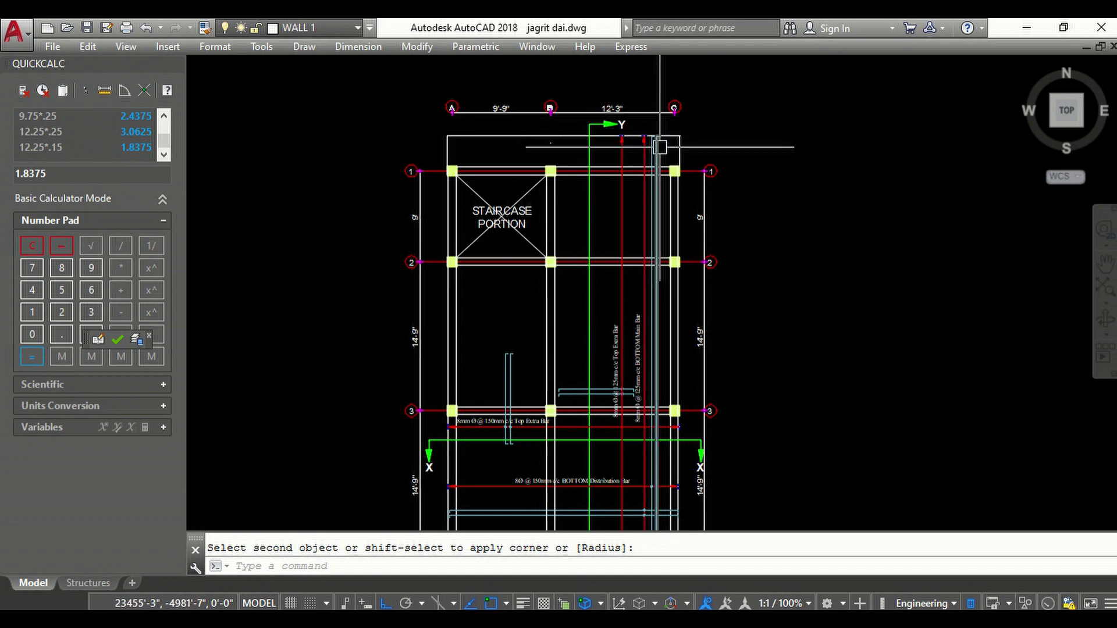
mouse_move(627, 128)
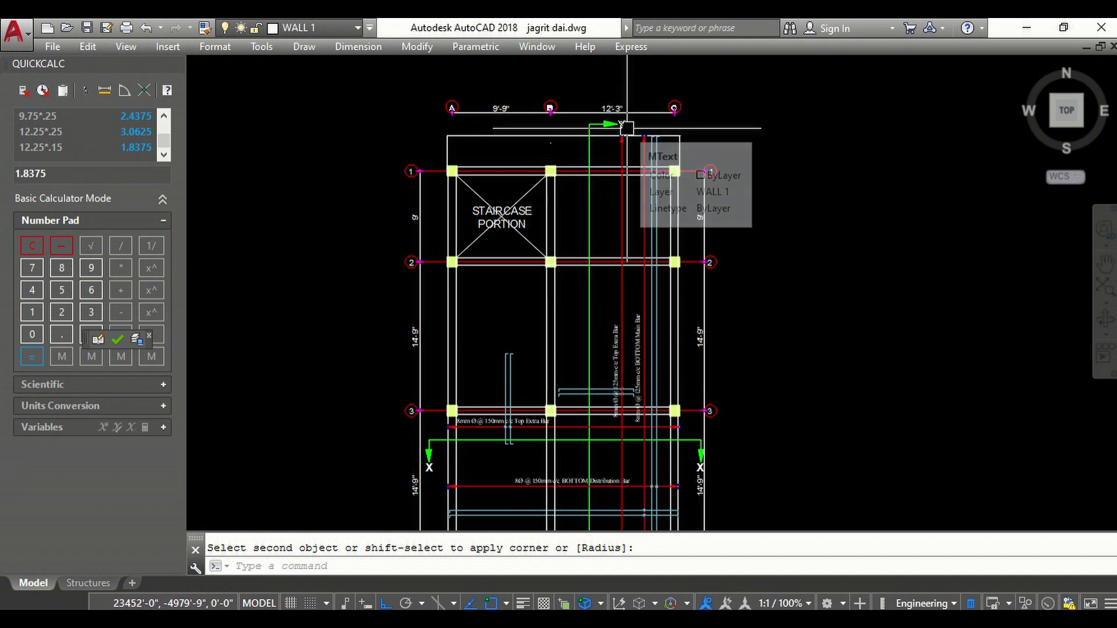
scroll(610, 122, down, 4)
scroll(554, 415, up, 5)
scroll(554, 414, up, 3)
scroll(535, 413, up, 3)
scroll(513, 408, up, 1)
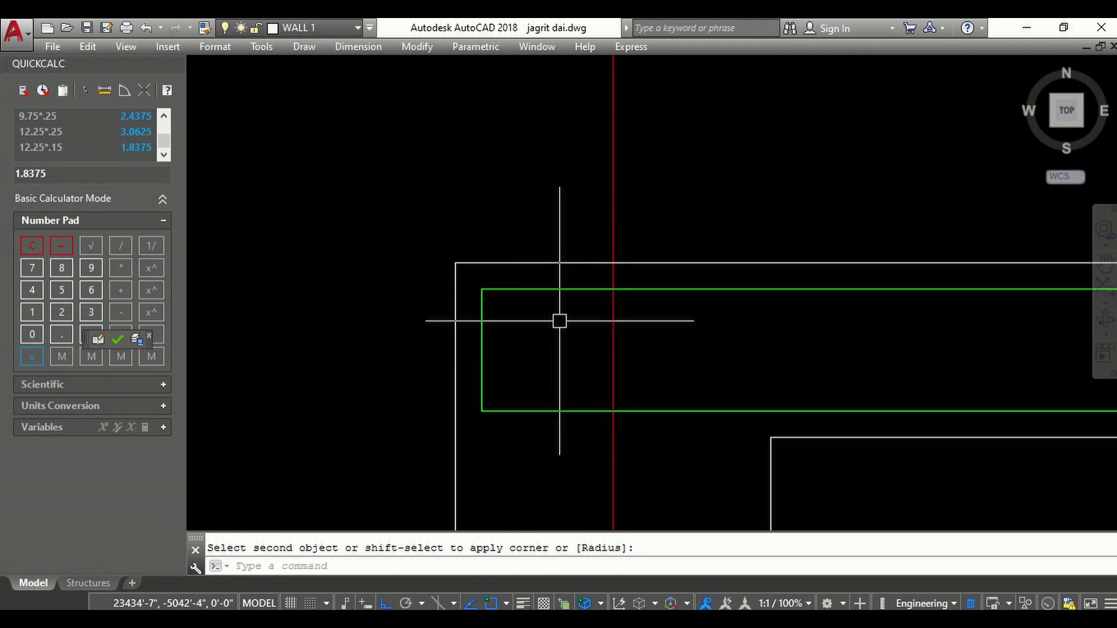
text(C)
- Draw a 0.4-radius circle inside the slab's bottom-left corner
key(Return)
scroll(555, 317, up, 2)
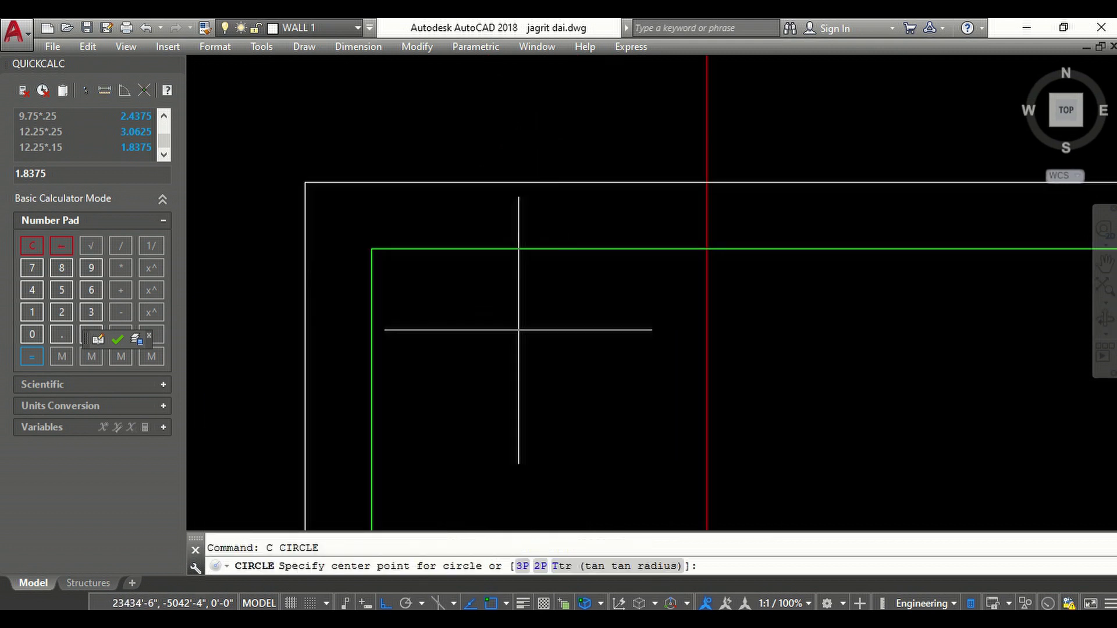
click(517, 329)
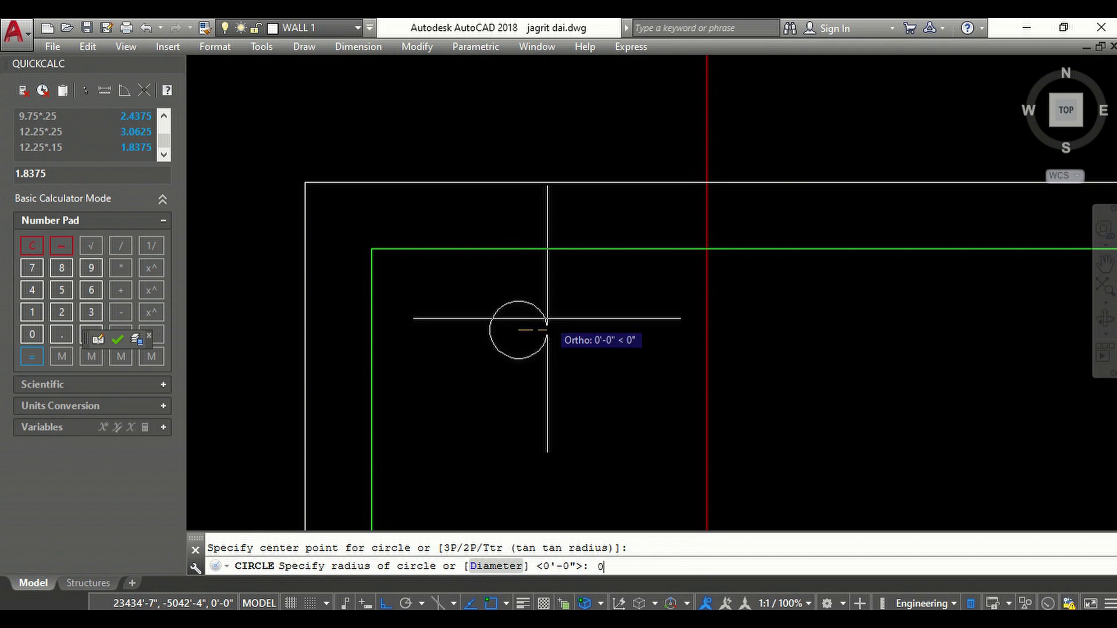
text(0.4)
key(Return)
key(Escape)
scroll(586, 268, down, 5)
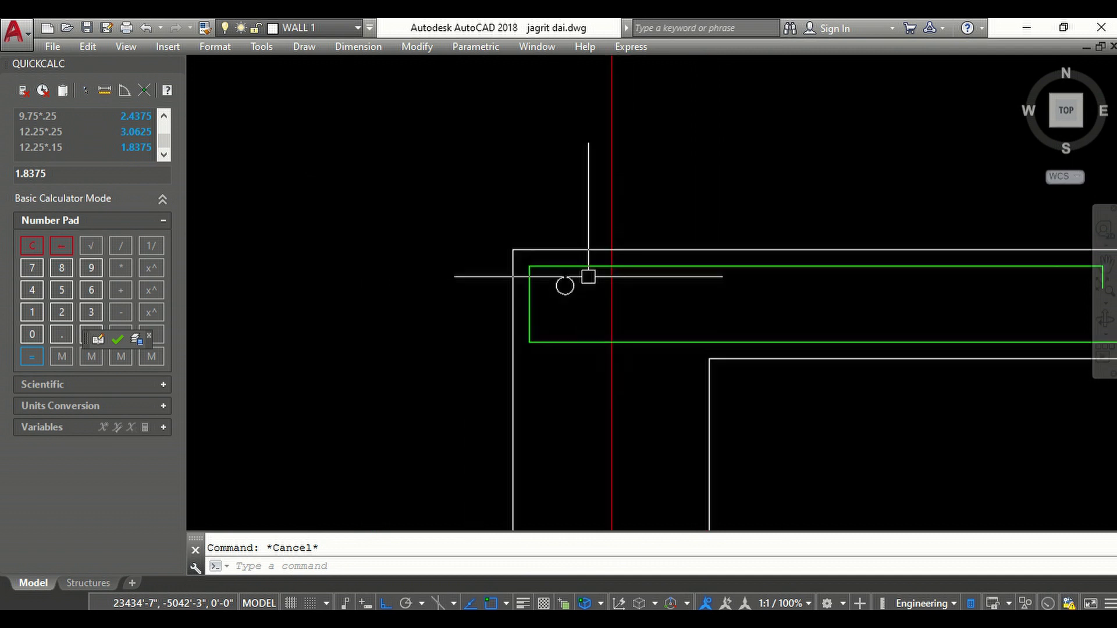
scroll(599, 323, up, 2)
- Move the circle down so its bottom sits on the bar outline's bottom edge
text(m)
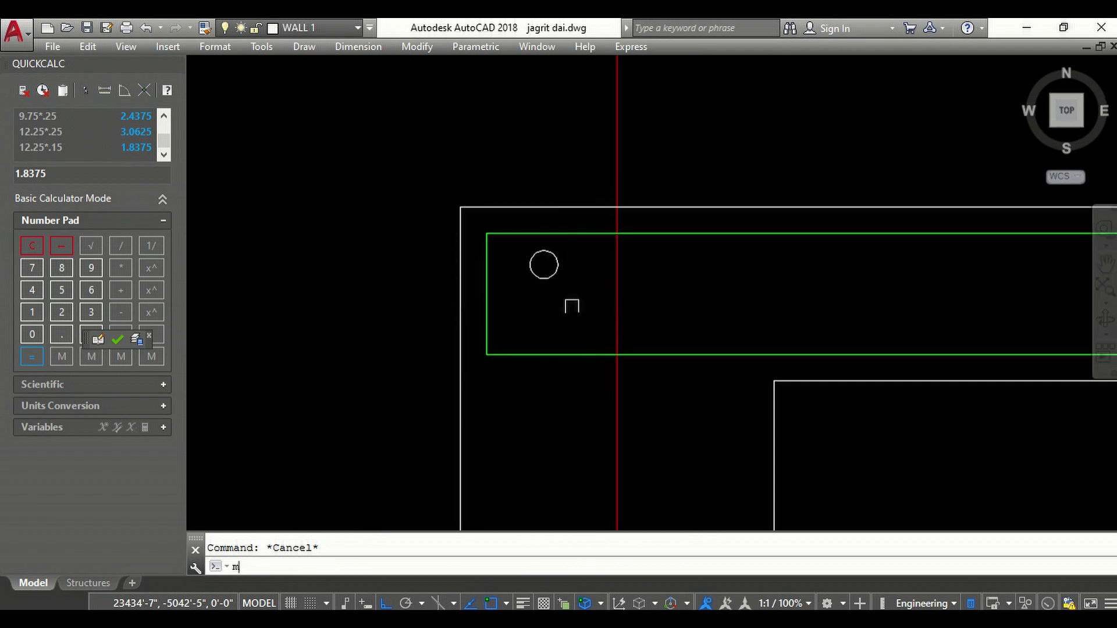
key(Return)
click(550, 281)
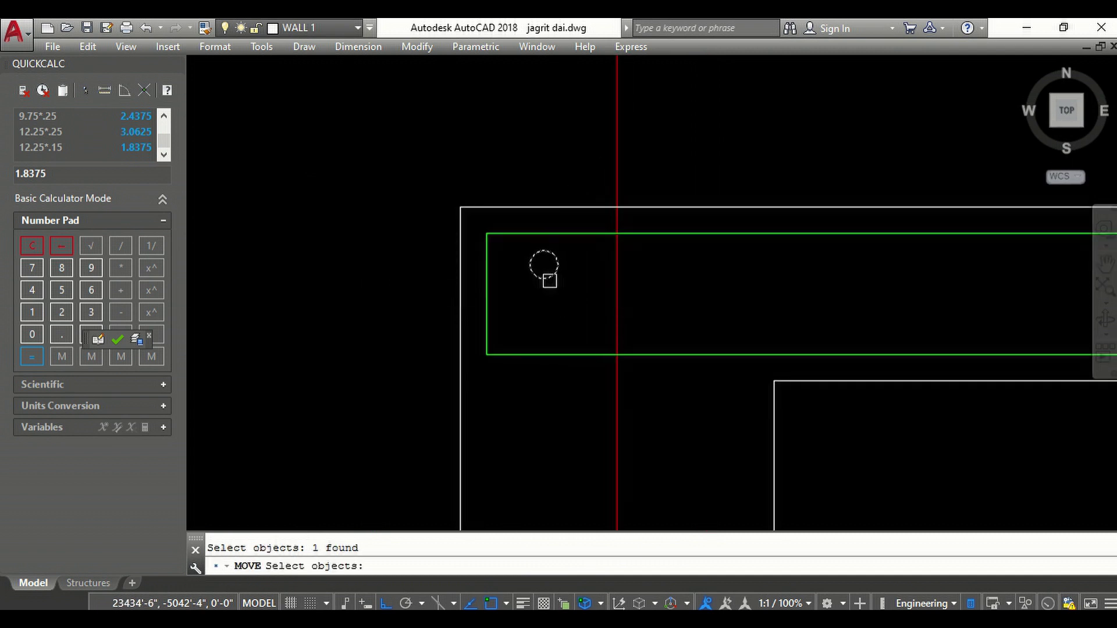
scroll(546, 274, up, 4)
key(Return)
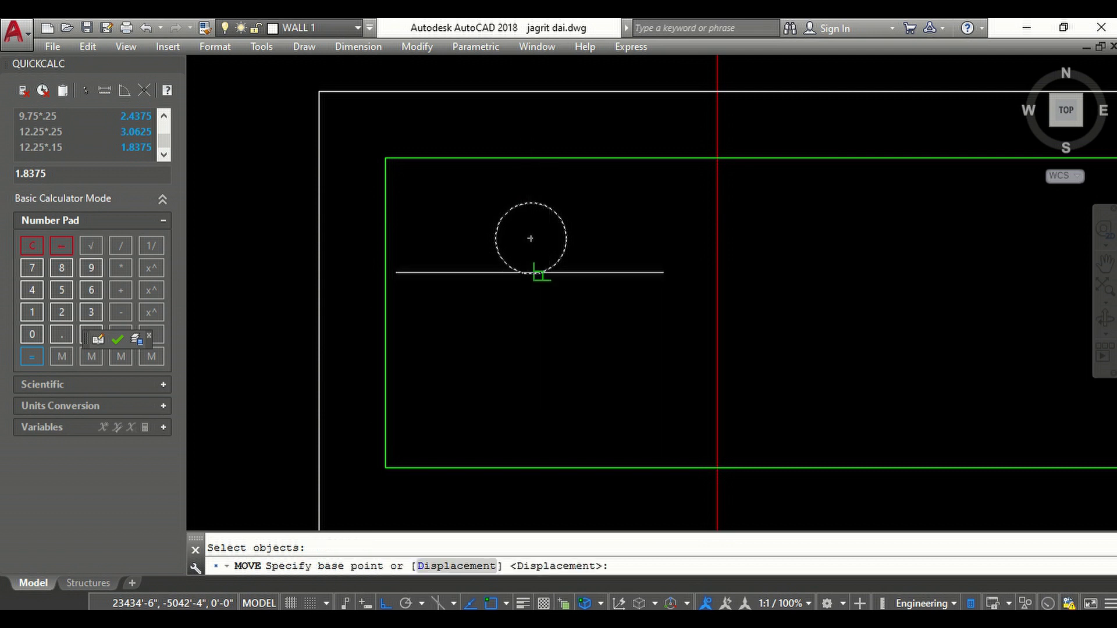
click(530, 273)
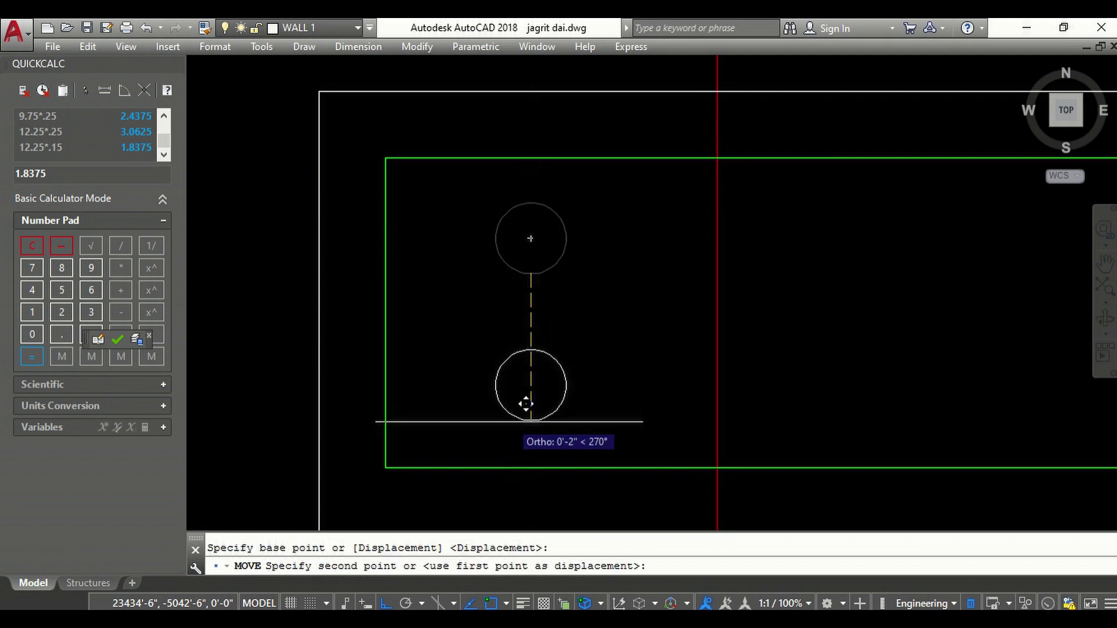
click(547, 451)
key(Escape)
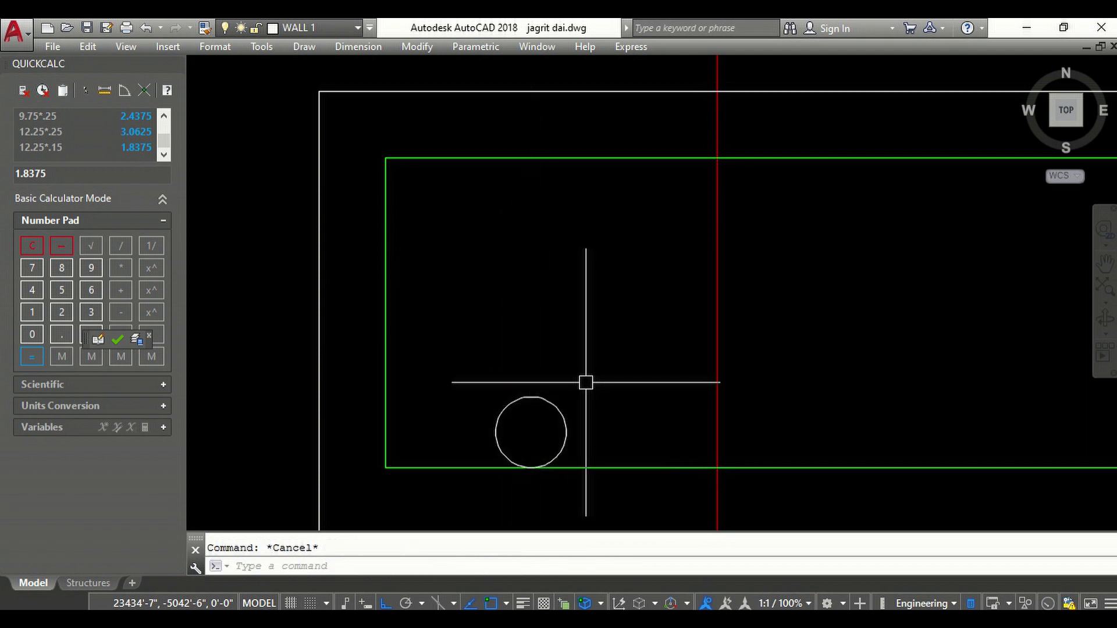
- Move the circle left against the bar outline's left edge, into the inner corner
text(m)
key(Return)
click(584, 428)
click(523, 397)
key(Return)
click(599, 310)
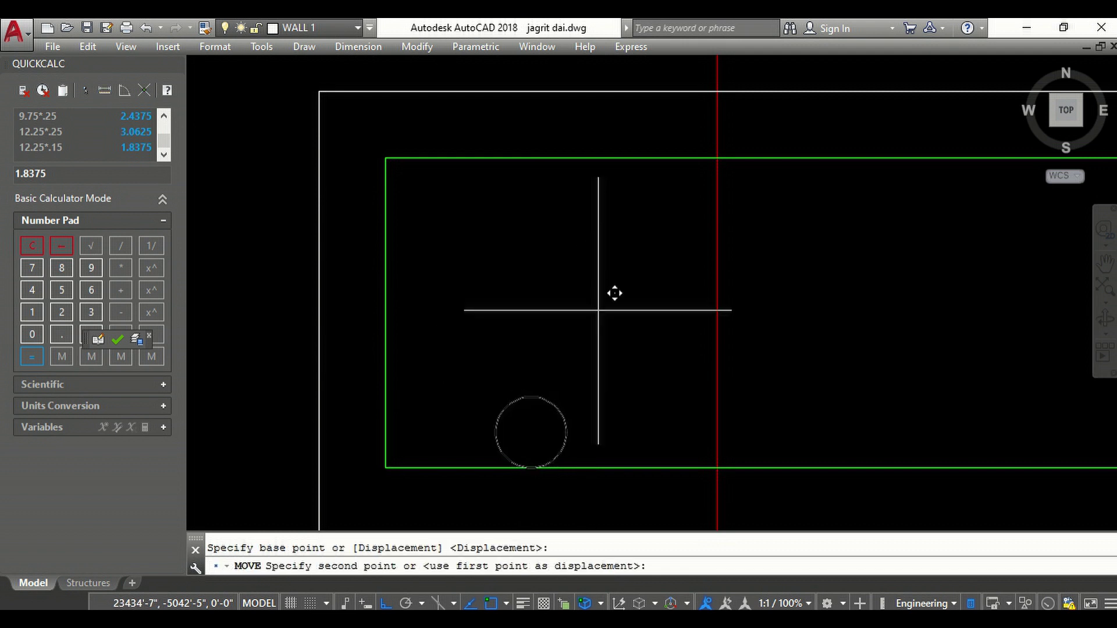
click(490, 322)
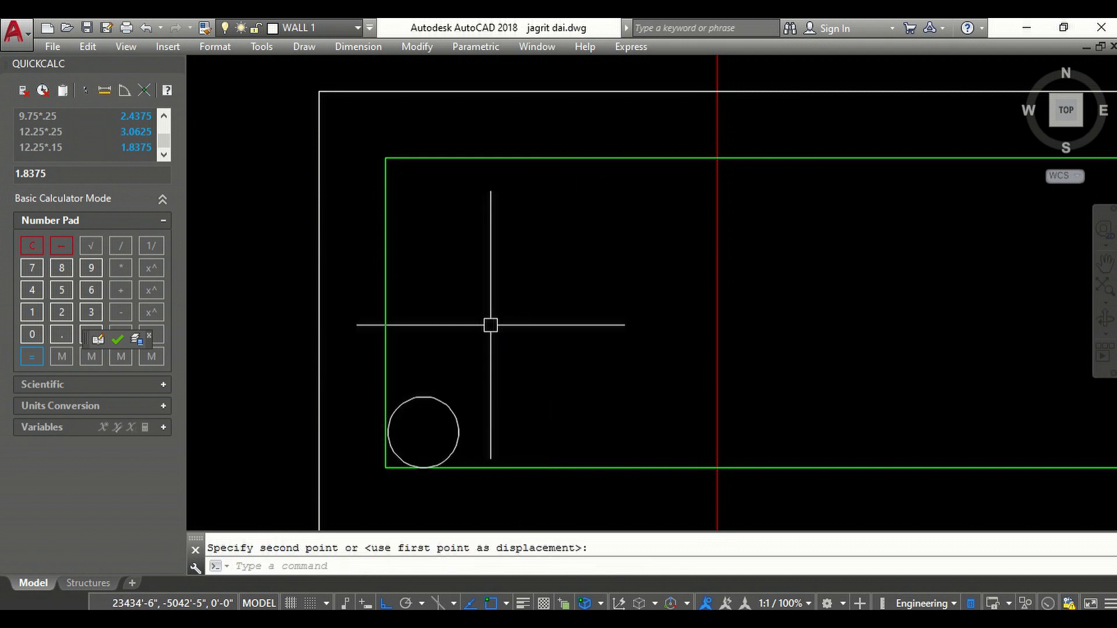
key(Escape)
text(H)
key(Return)
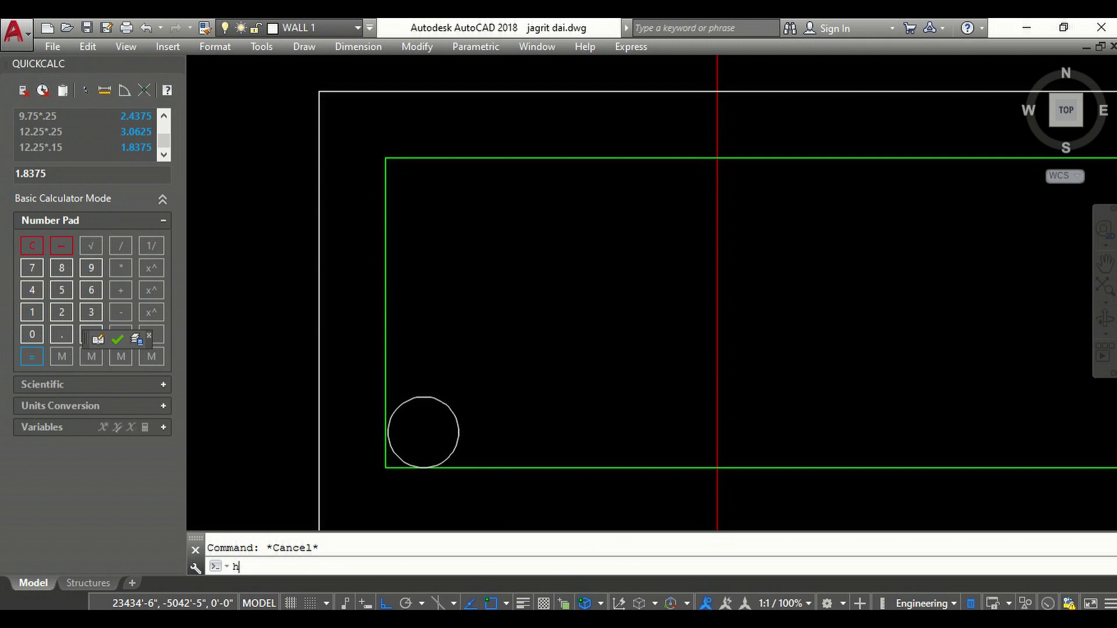
- Fill the bar circle with a SOLID hatch
click(640, 134)
key(Return)
click(423, 420)
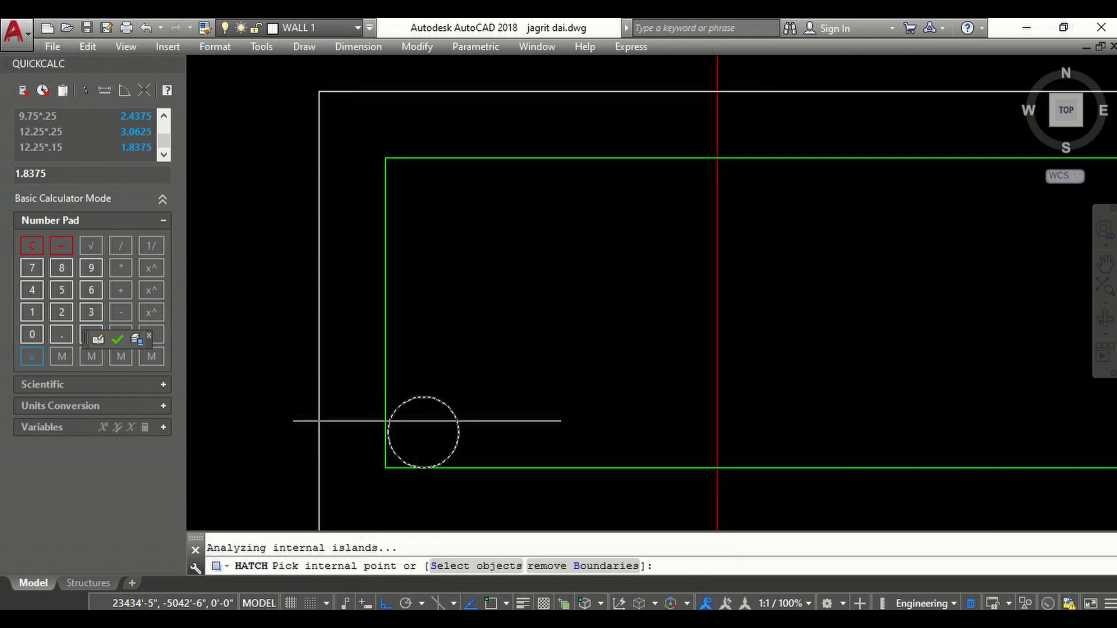
key(Return)
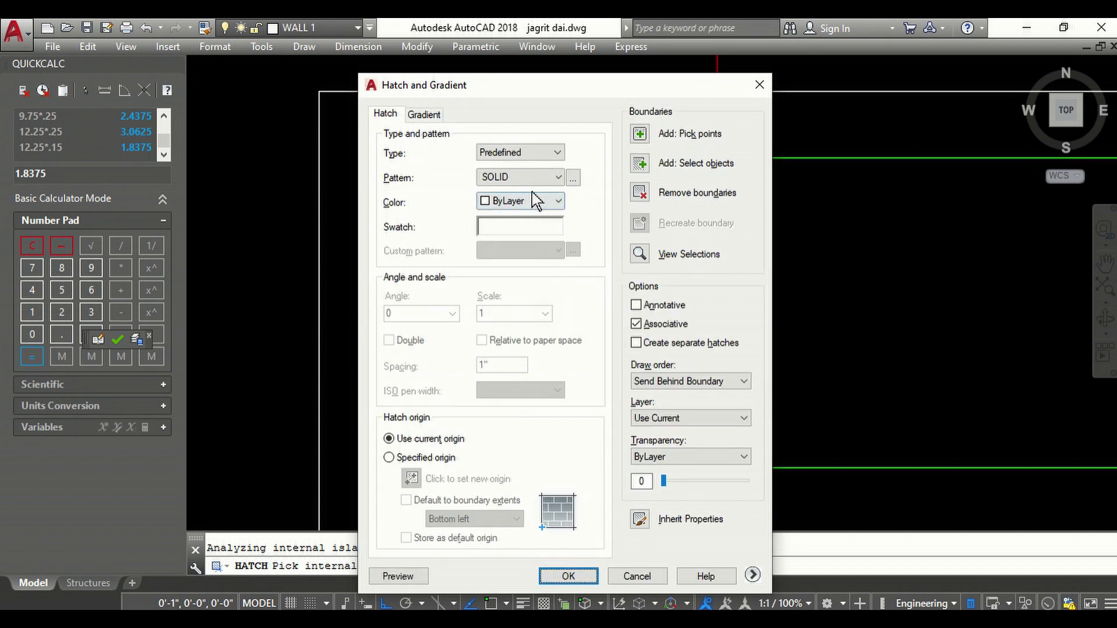
click(567, 577)
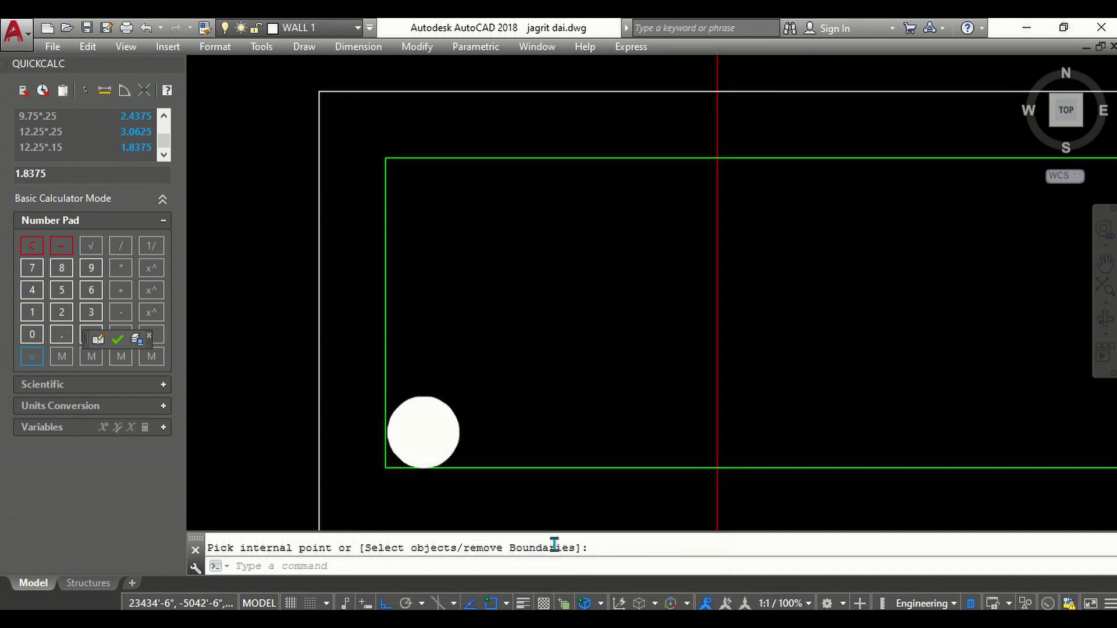
- Set the circle and its solid fill to Green
drag(476, 433, 382, 399)
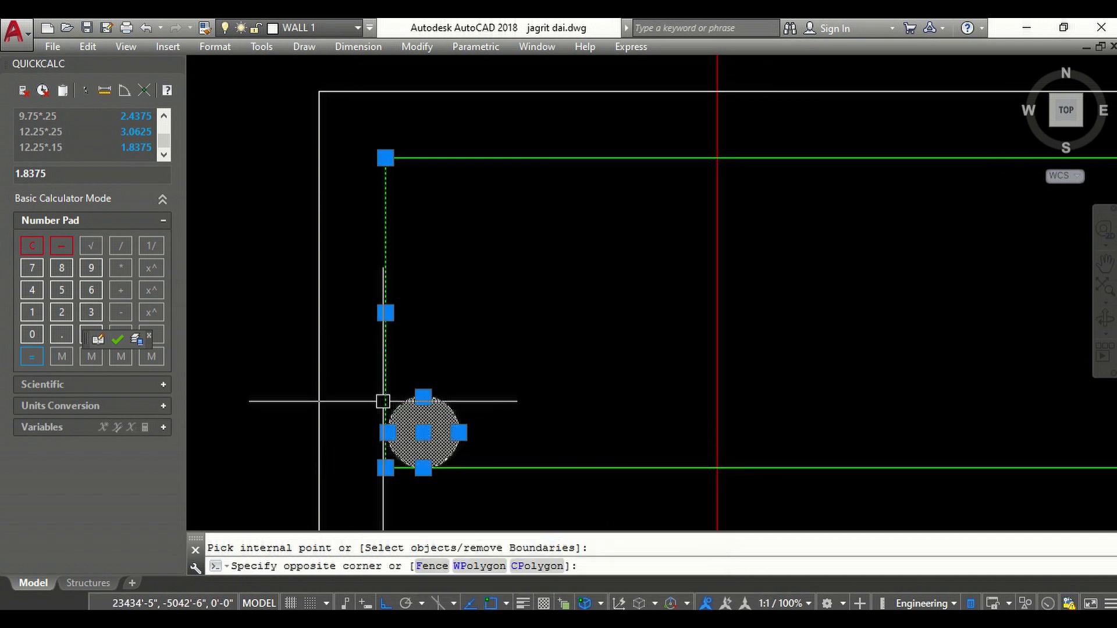
key(Escape)
drag(488, 436, 432, 417)
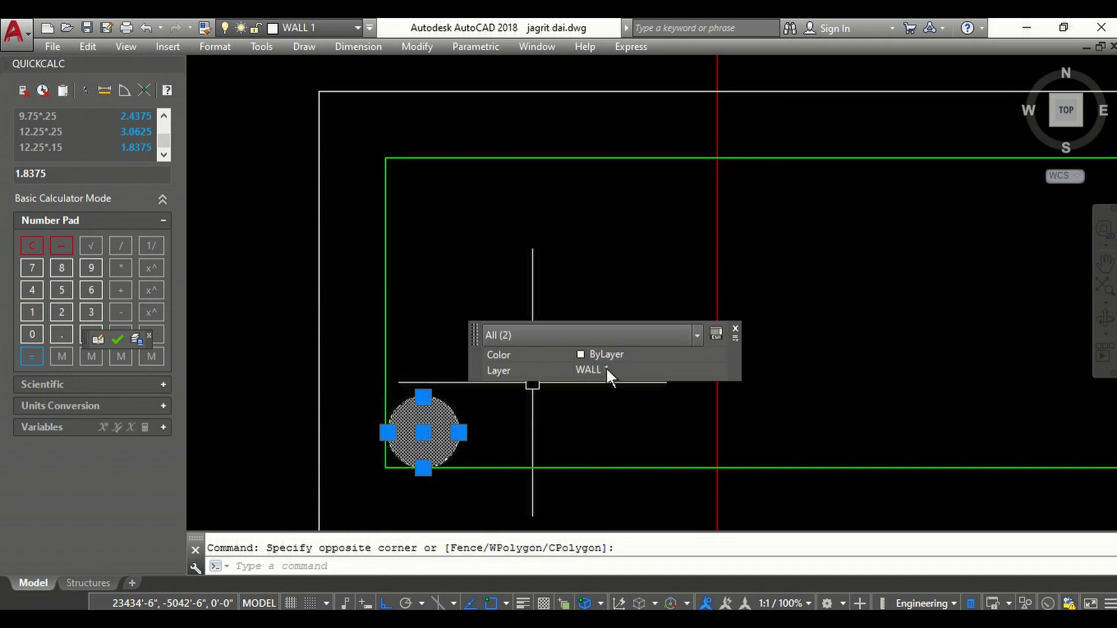
click(633, 354)
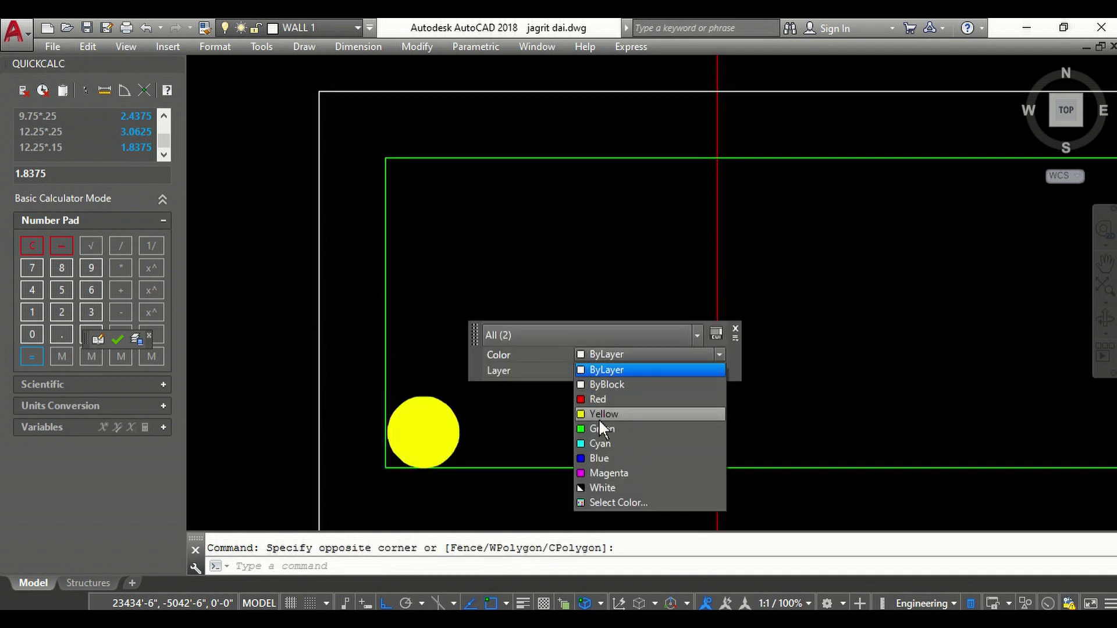
click(598, 429)
key(Escape)
key(Escape)
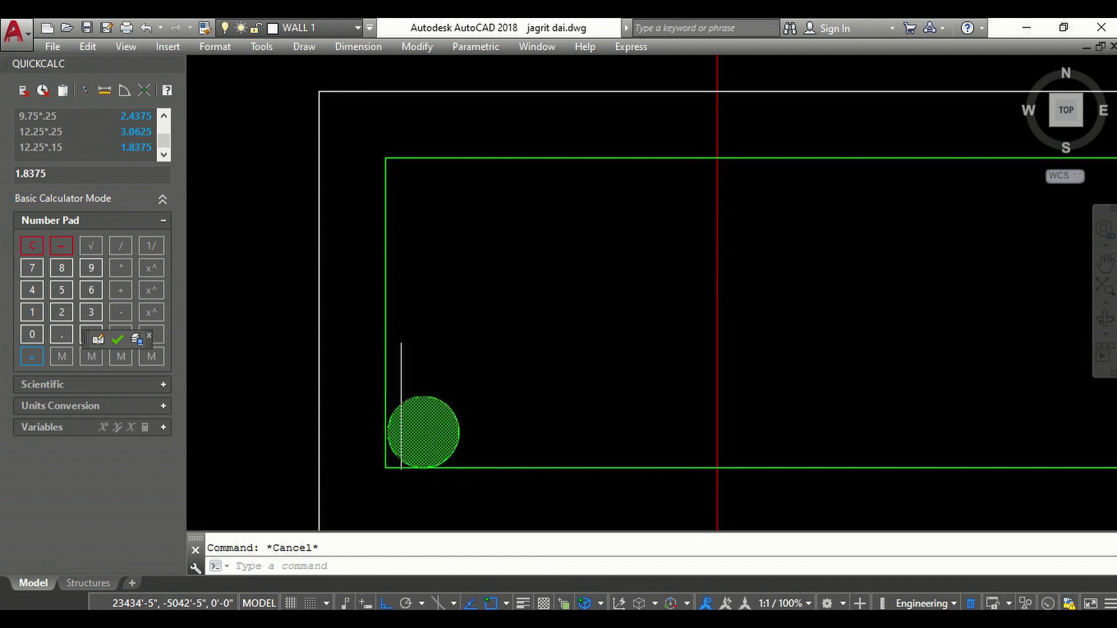
scroll(416, 326, down, 4)
scroll(454, 360, up, 2)
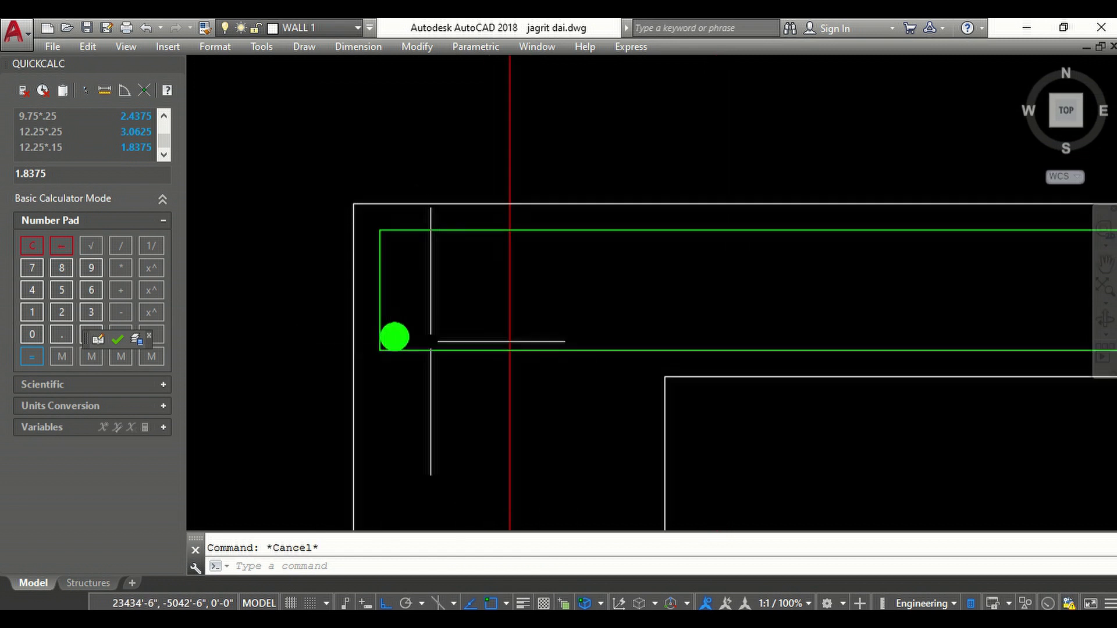
scroll(415, 337, up, 4)
- Create a default rectangular array of the green bar dot, 3 rows by 4 columns
text(ar)
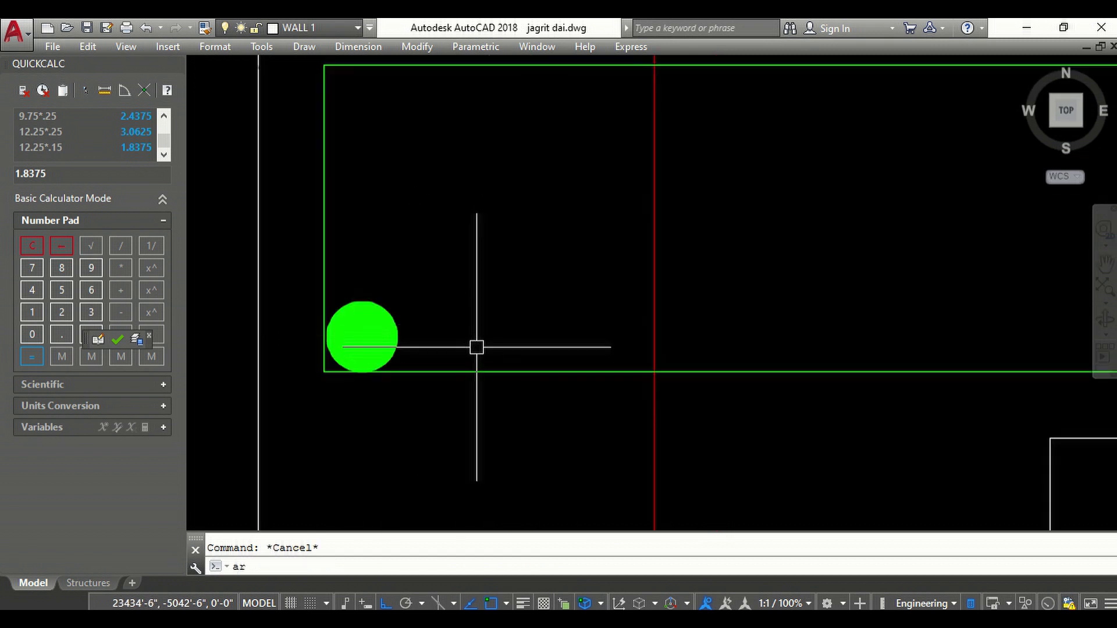
middle_drag(619, 291, 672, 354)
key(Return)
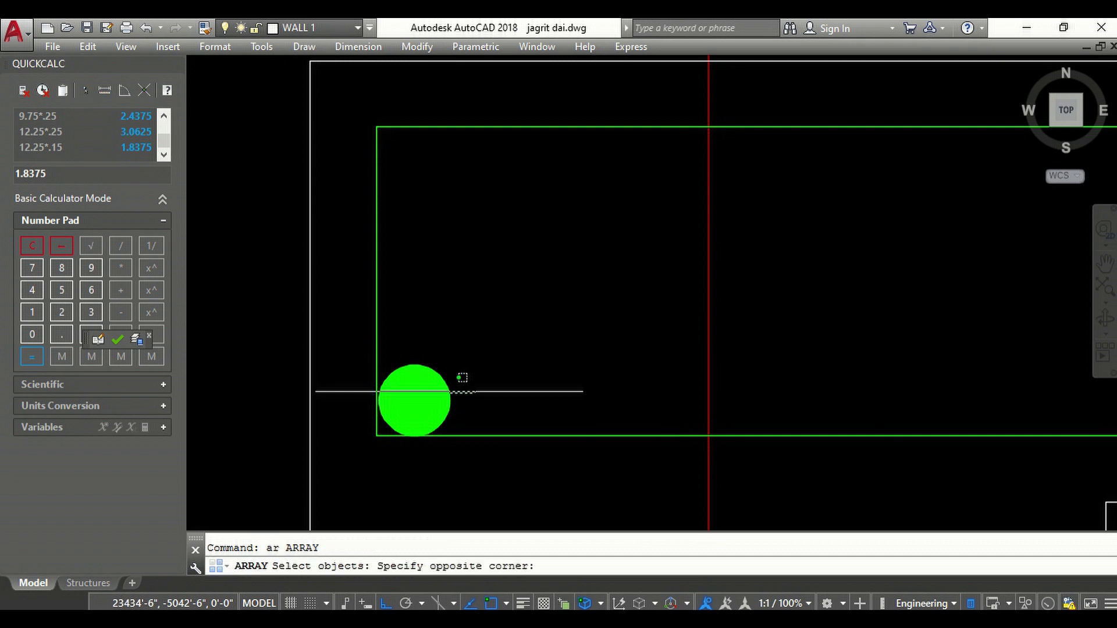
click(417, 369)
key(Return)
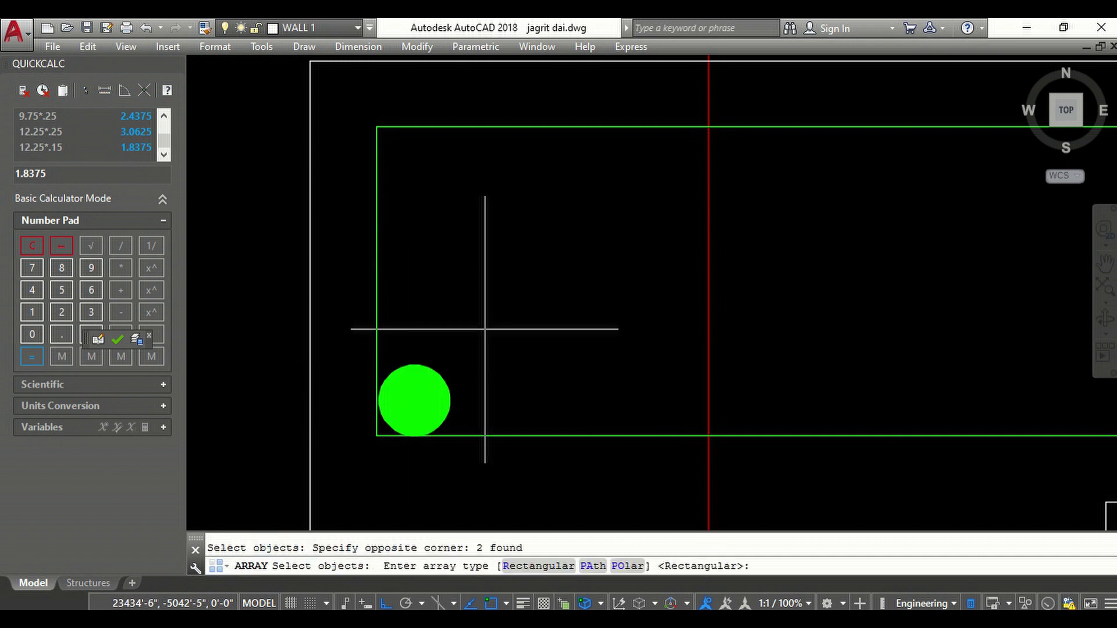
key(Return)
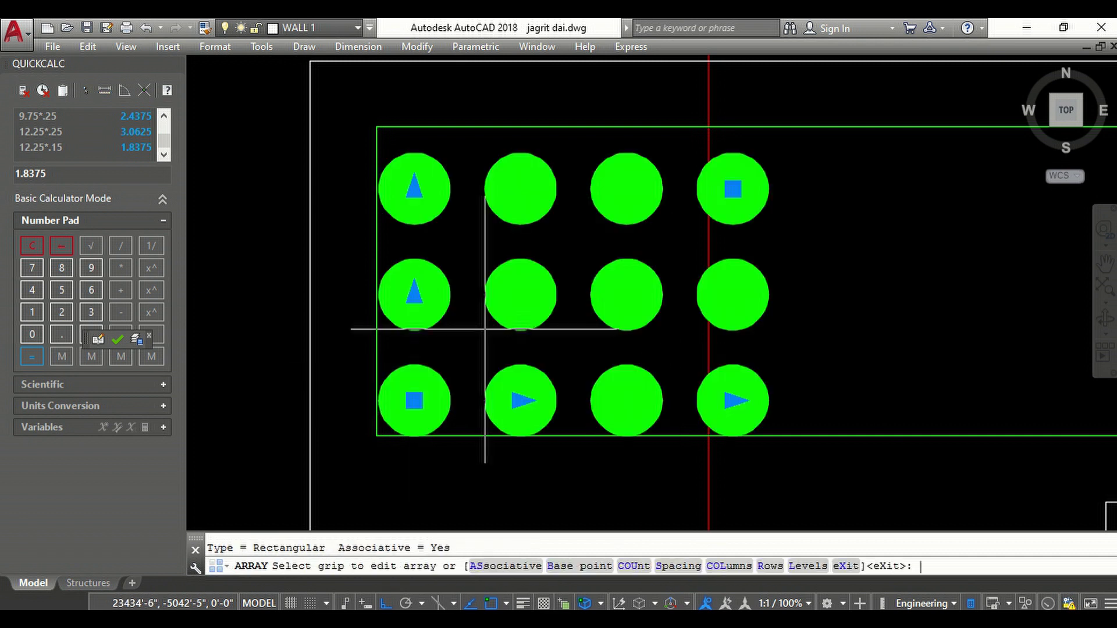
key(Escape)
- Change the array's column spacing to 6 inches
click(623, 312)
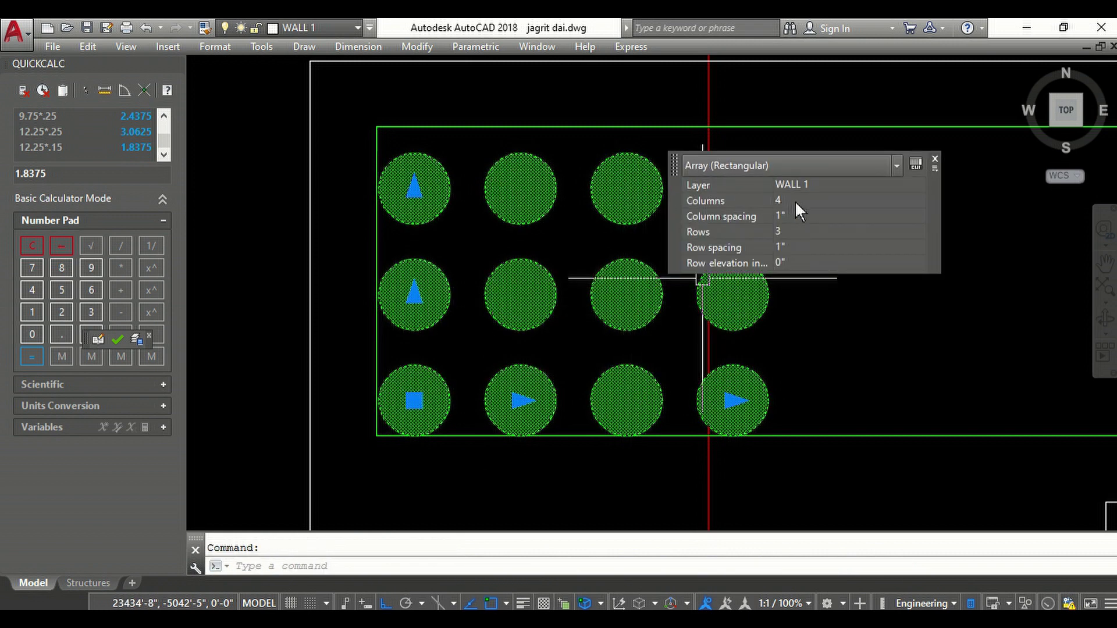
click(788, 200)
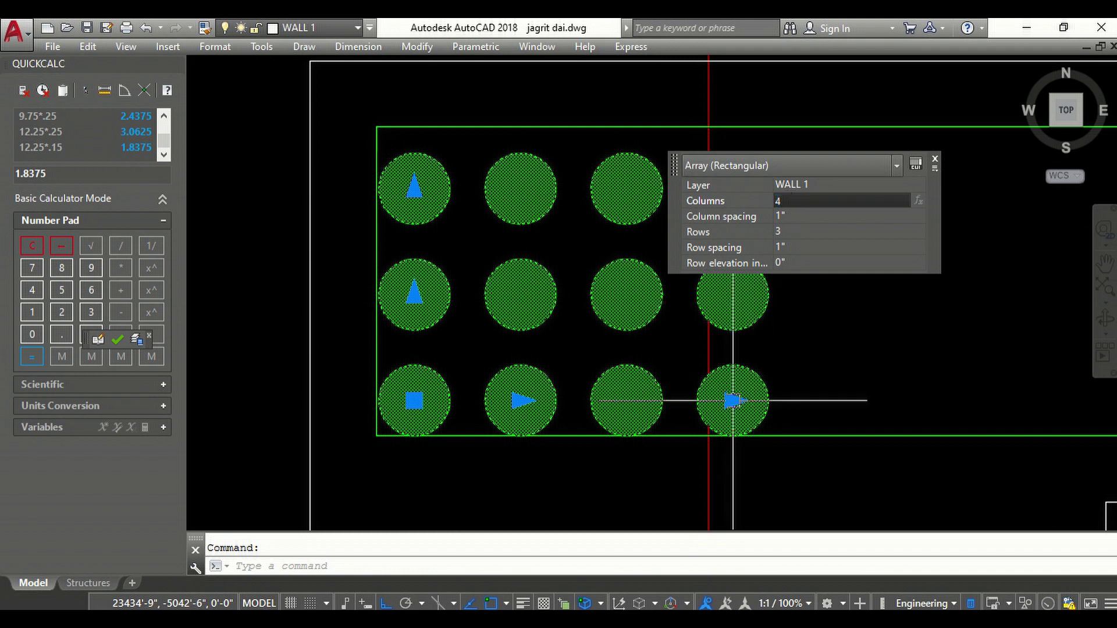
click(791, 216)
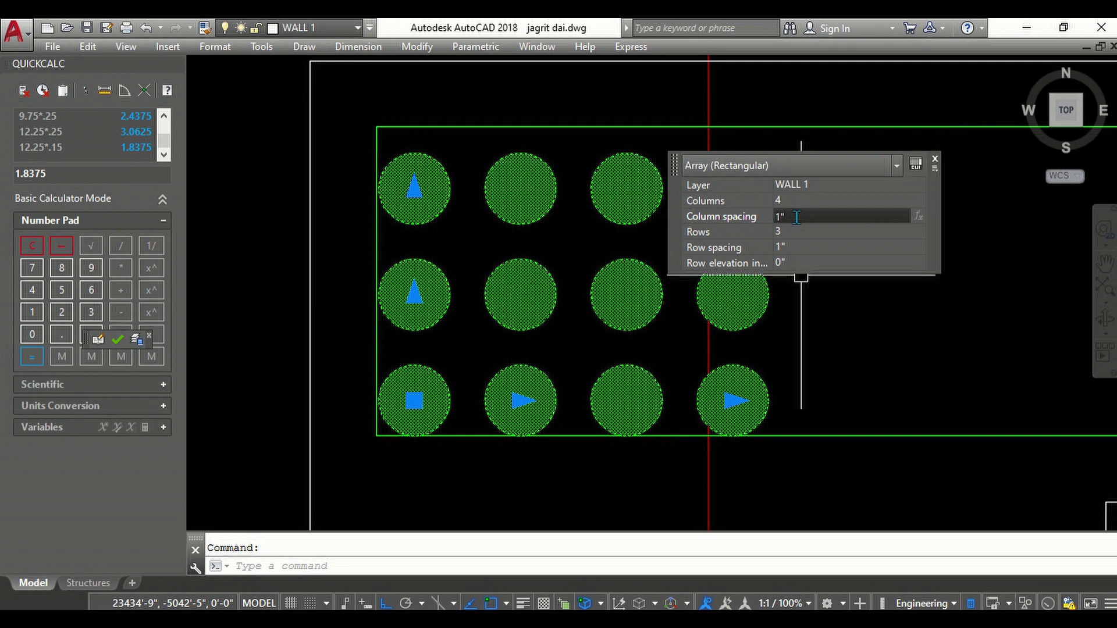
text(6)
key(Tab)
scroll(536, 399, down, 2)
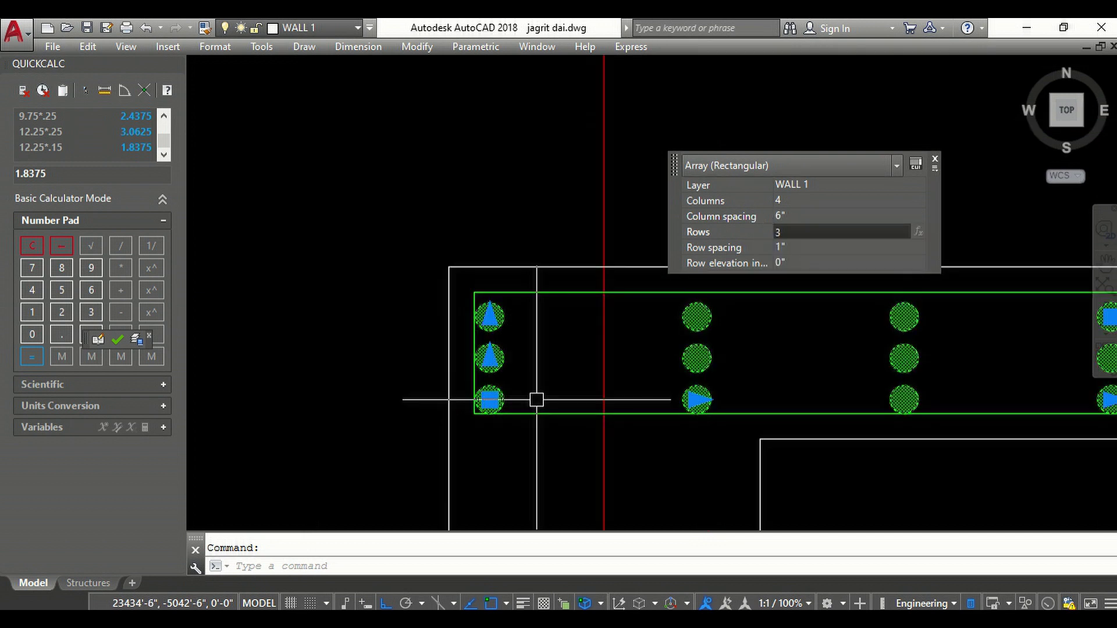
- Reduce the bar array to a single row
scroll(578, 394, down, 4)
scroll(586, 385, down, 2)
scroll(584, 392, down, 2)
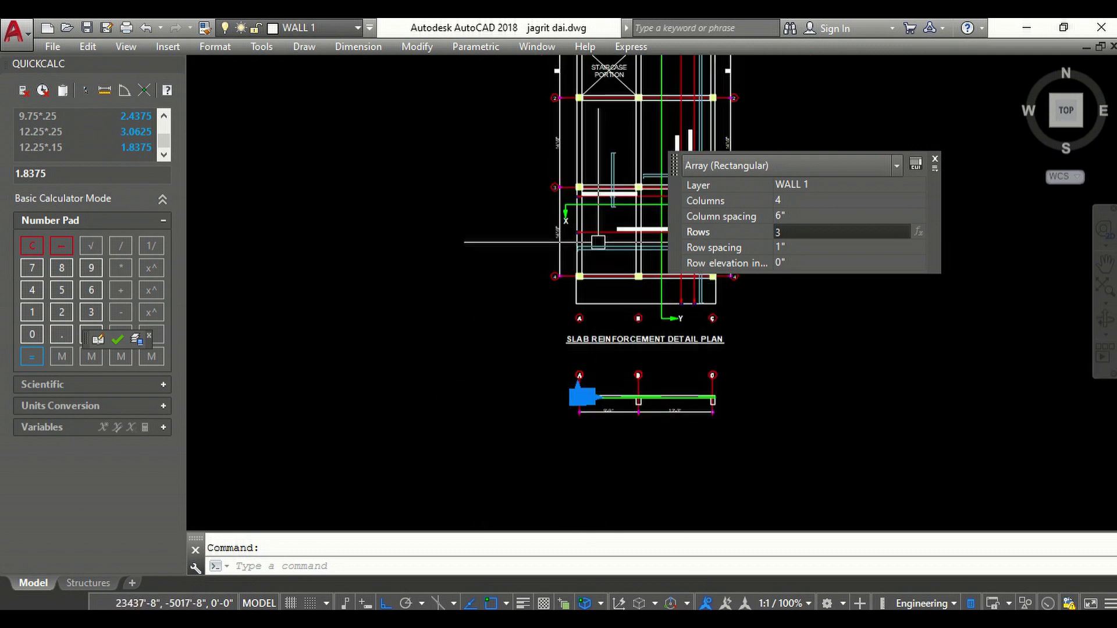
scroll(582, 221, down, 3)
scroll(511, 280, up, 5)
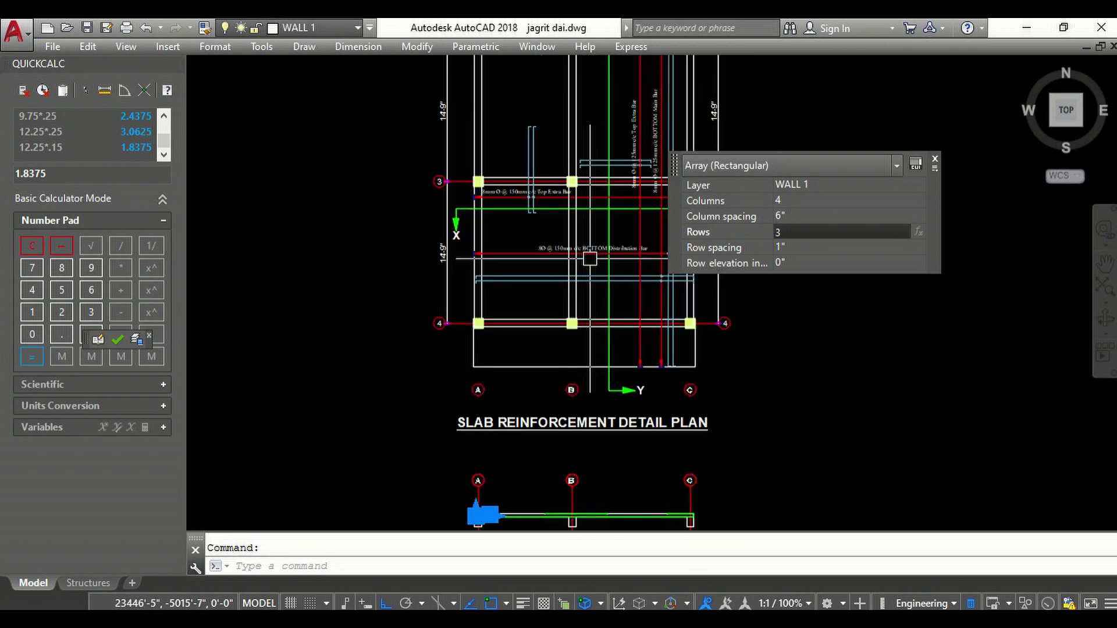
scroll(543, 256, down, 2)
scroll(618, 212, up, 5)
click(594, 354)
scroll(698, 308, down, 2)
scroll(431, 402, up, 4)
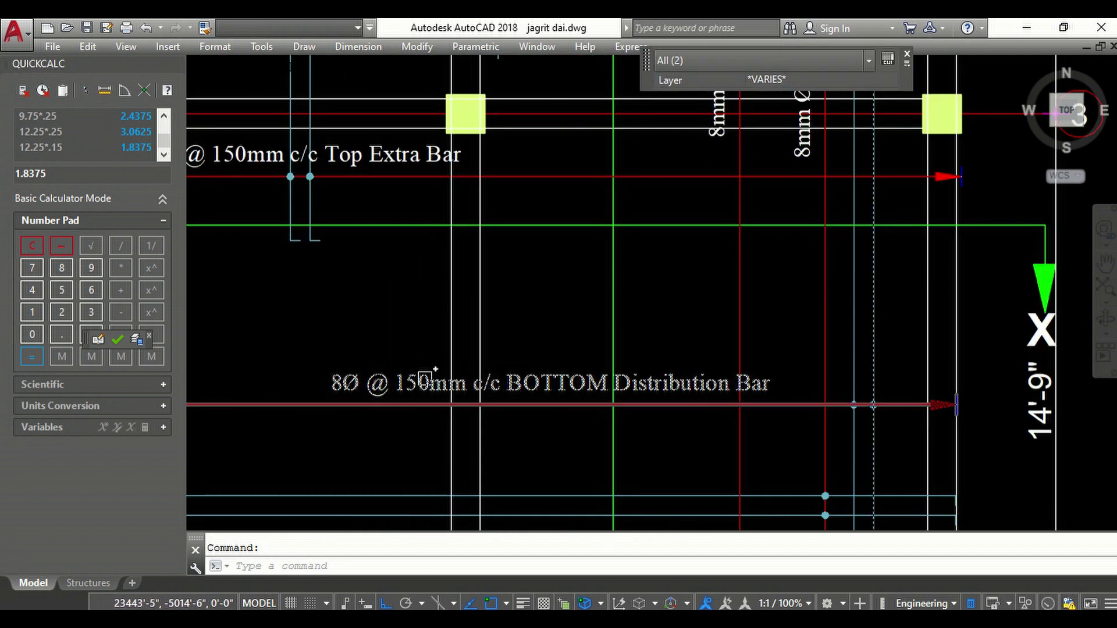
scroll(418, 379, down, 3)
scroll(599, 324, down, 2)
scroll(544, 379, up, 2)
scroll(535, 398, up, 2)
scroll(539, 398, up, 3)
scroll(498, 399, up, 2)
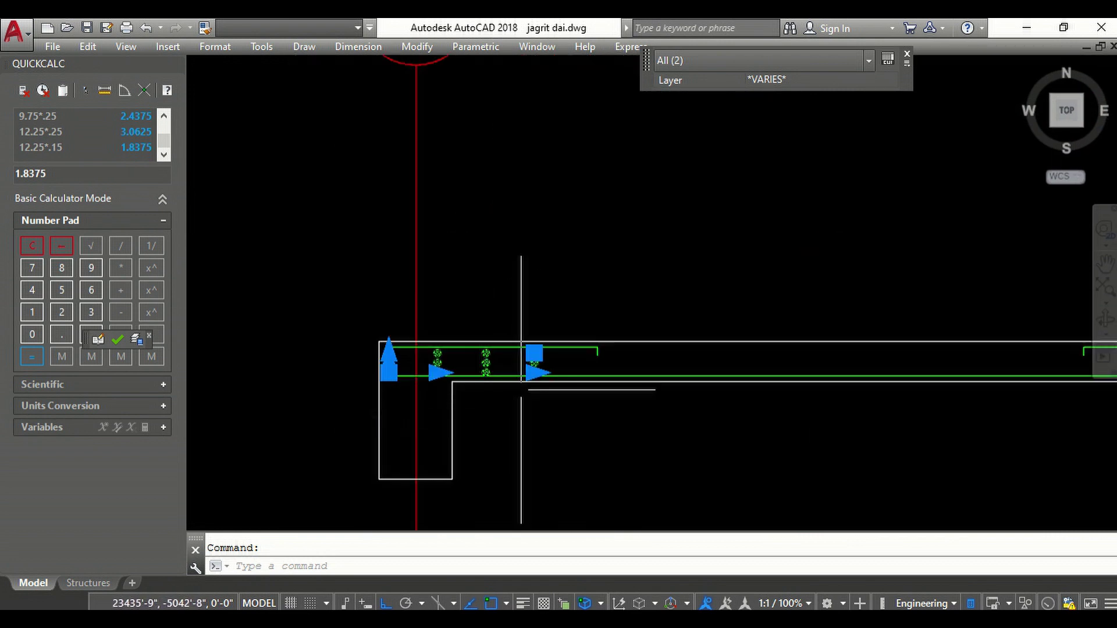
scroll(578, 379, up, 2)
scroll(678, 369, down, 2)
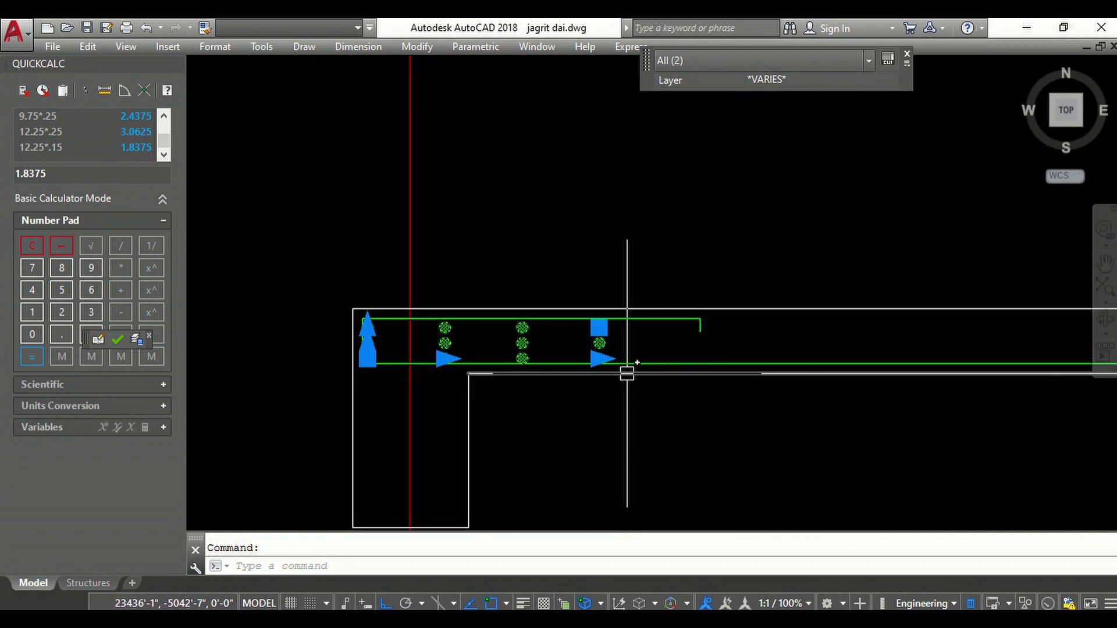
scroll(511, 353, down, 3)
scroll(586, 337, up, 2)
key(Escape)
scroll(549, 362, up, 2)
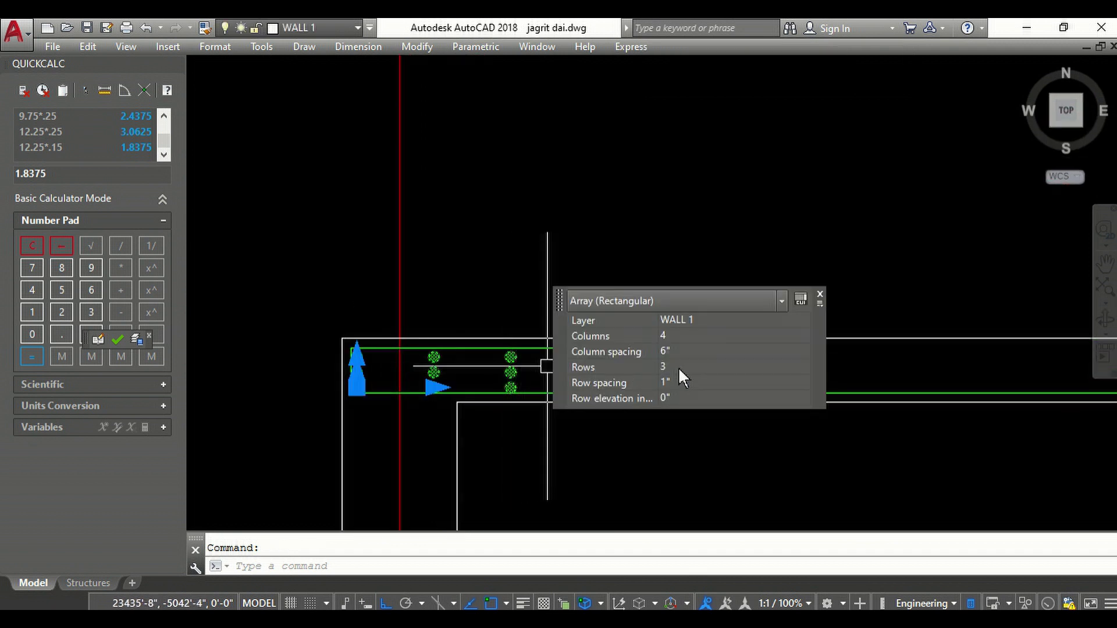
click(668, 364)
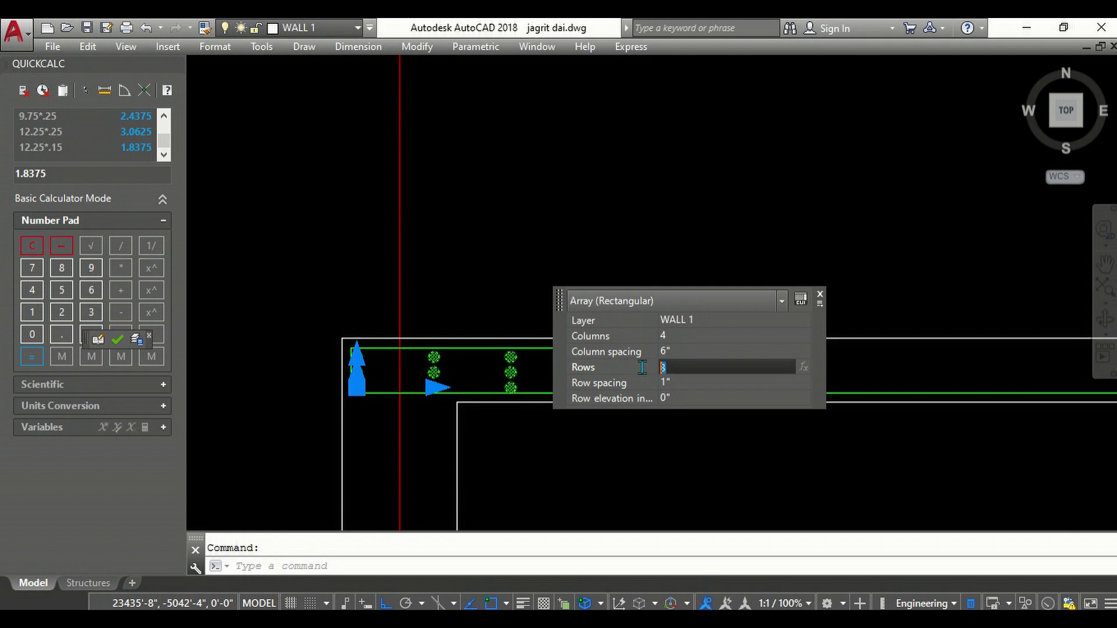
text(1)
key(Return)
key(Return)
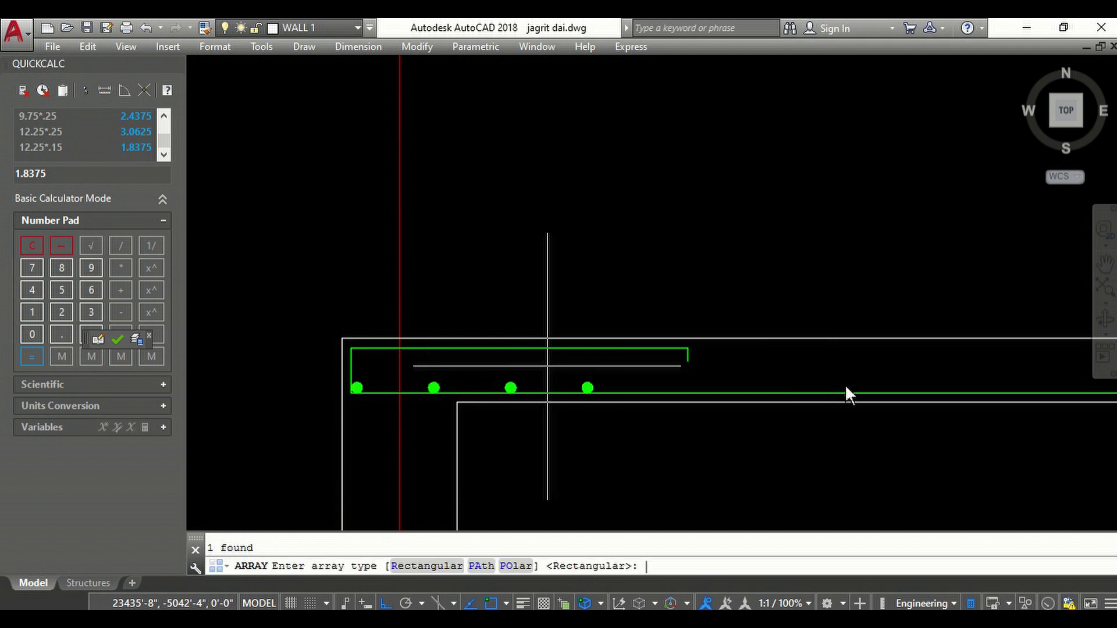
- Drag the array's column grip to grid C, giving 46 dots along the beam bottom
scroll(589, 380, up, 3)
scroll(506, 349, down, 2)
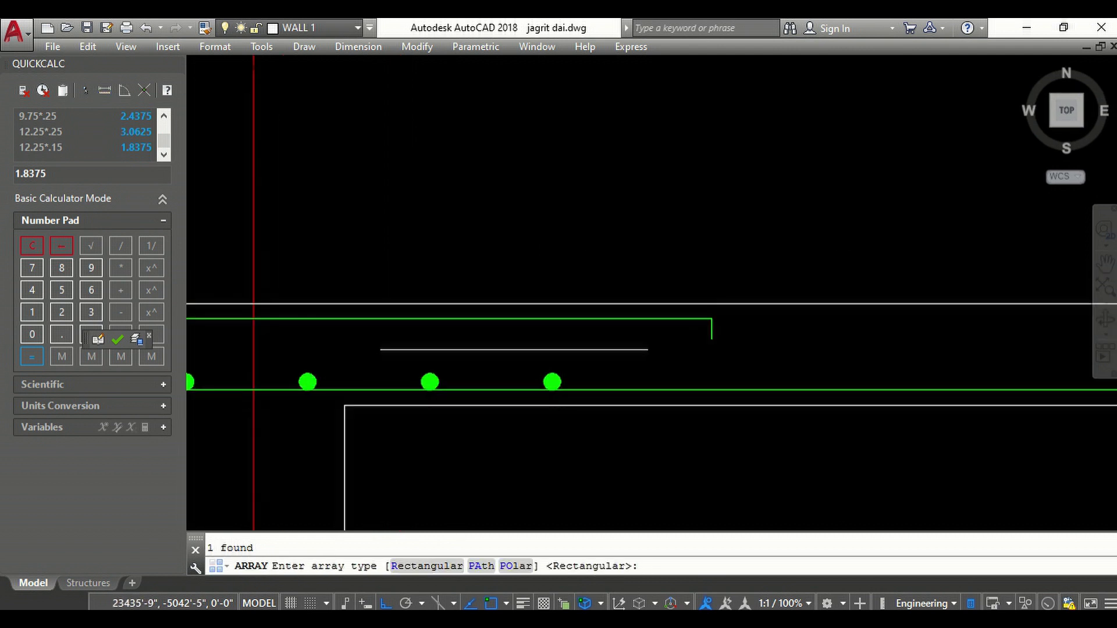
key(Escape)
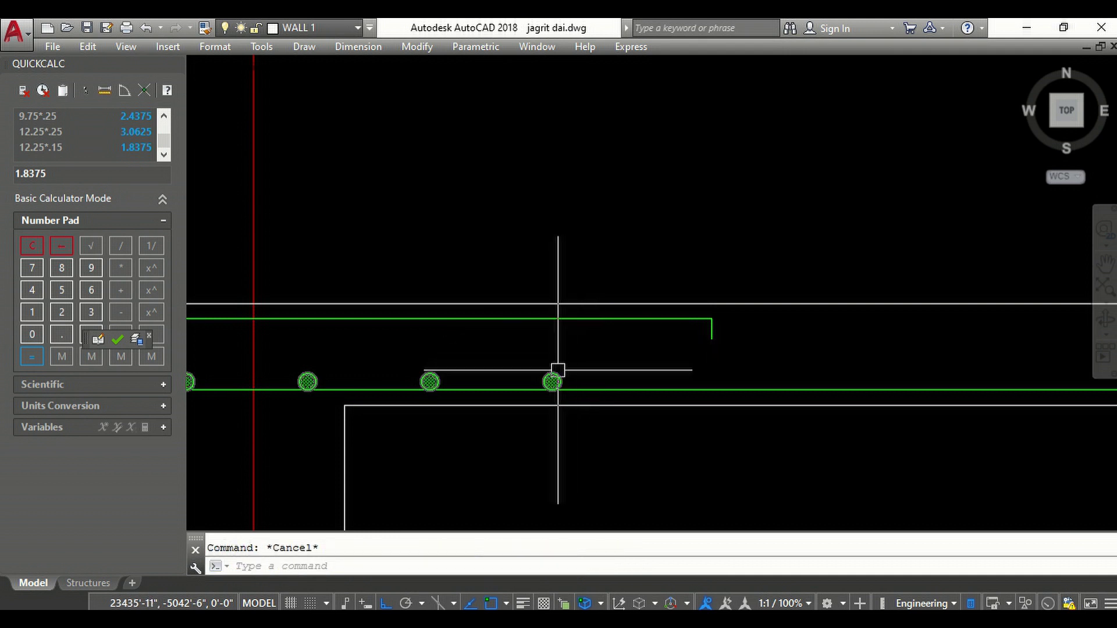
click(558, 370)
click(551, 381)
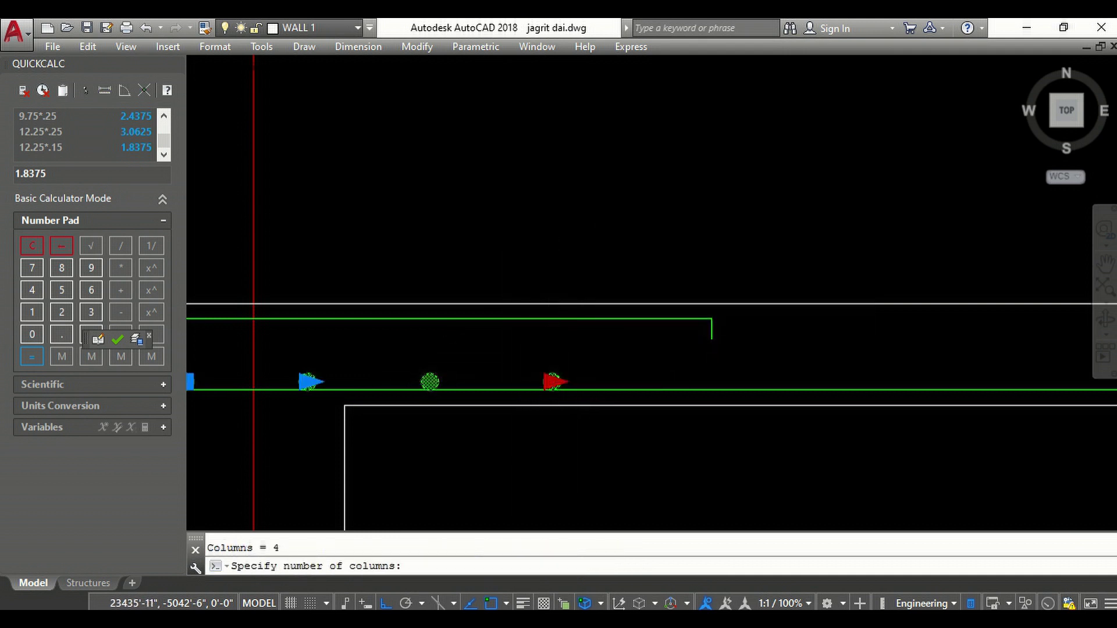
scroll(540, 380, up, 3)
scroll(543, 369, down, 4)
scroll(810, 386, up, 4)
scroll(843, 369, up, 3)
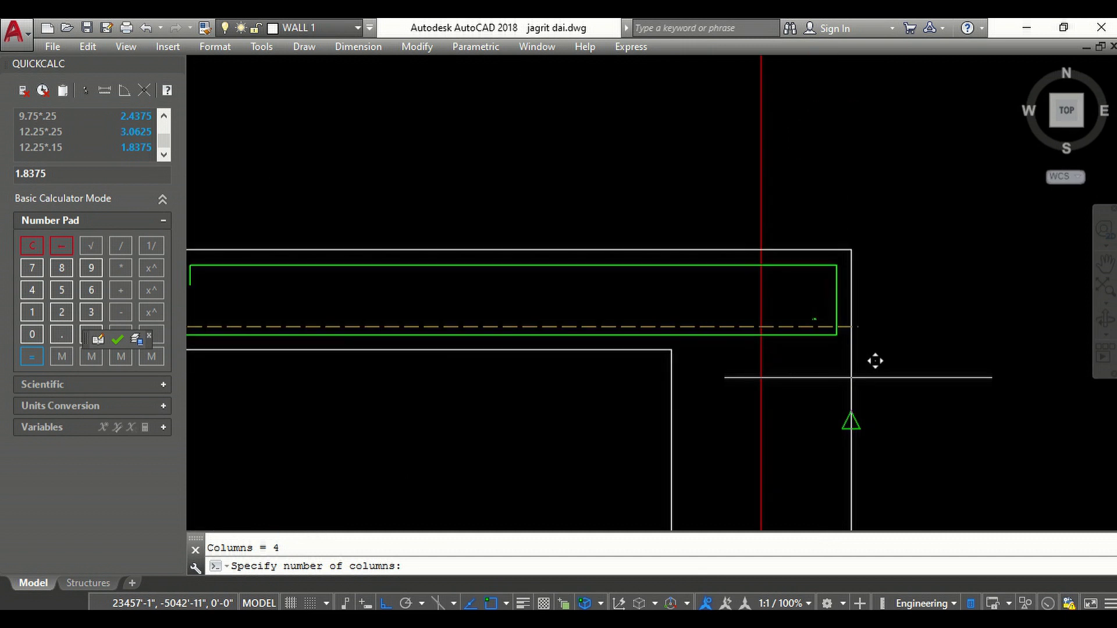
click(852, 327)
key(Escape)
scroll(912, 333, down, 2)
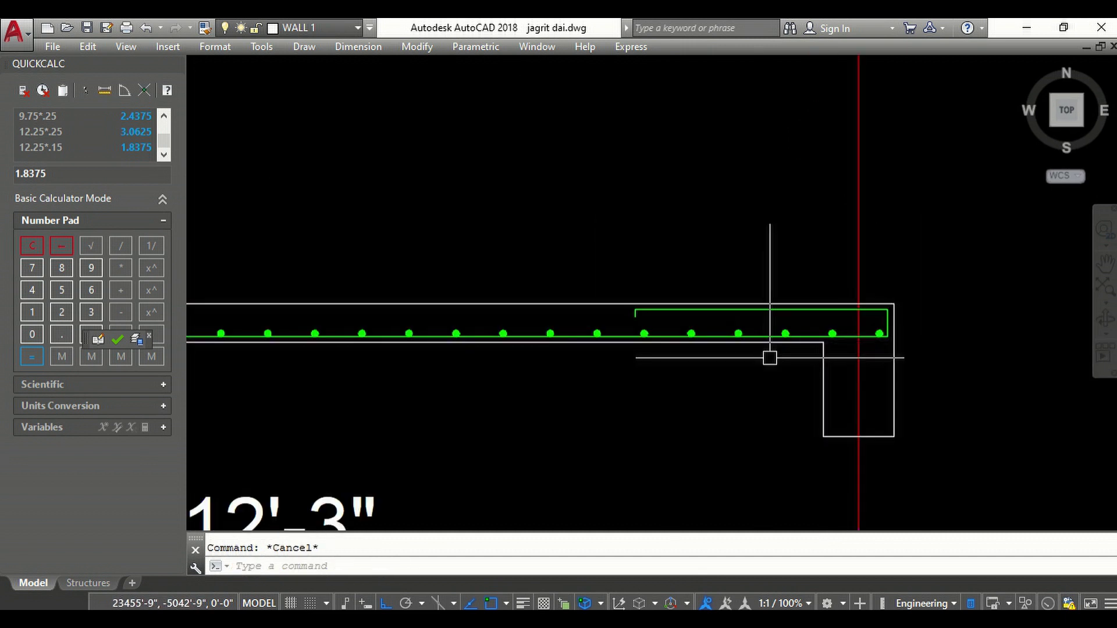
scroll(865, 357, down, 1)
scroll(862, 388, down, 1)
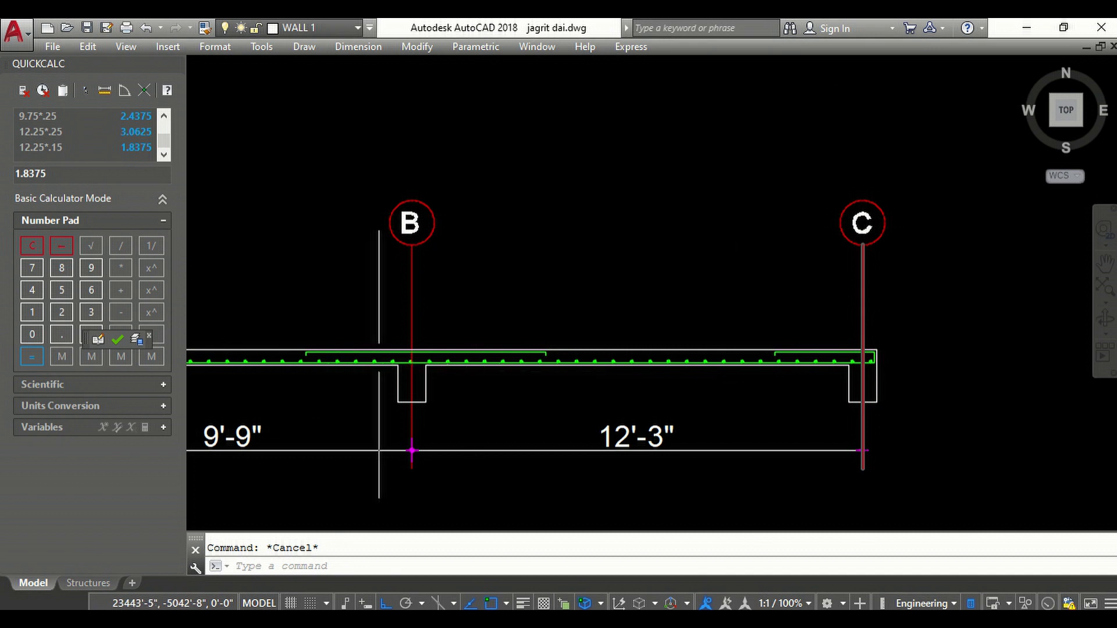
scroll(382, 366, down, 2)
scroll(465, 371, up, 3)
scroll(451, 355, up, 2)
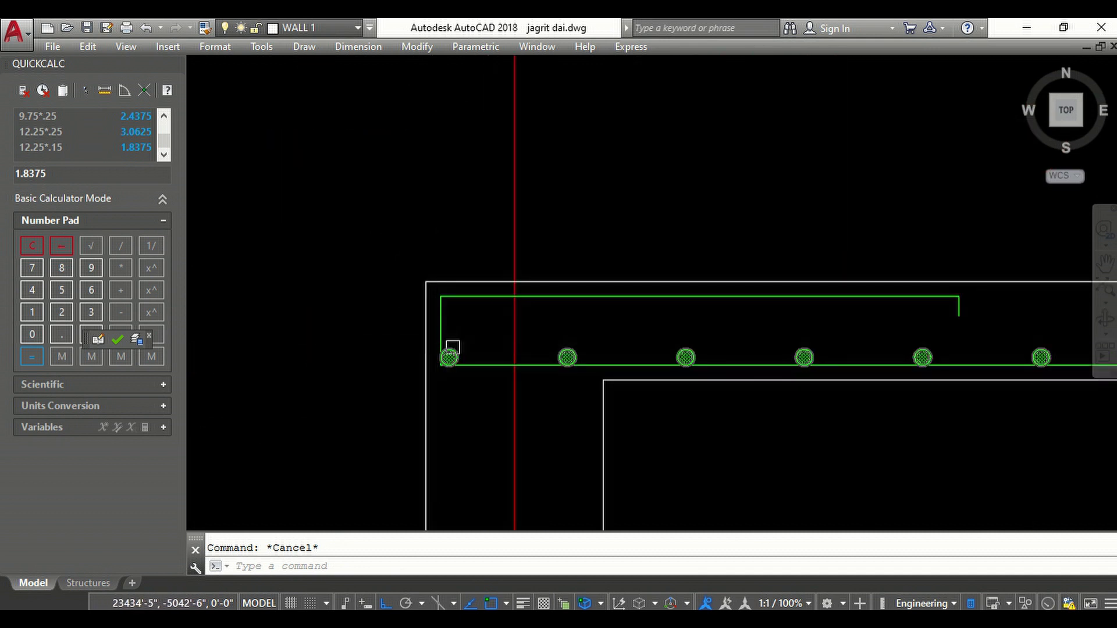
- Copy the bottom bar dots straight up to the beam's top bar level
text(co)
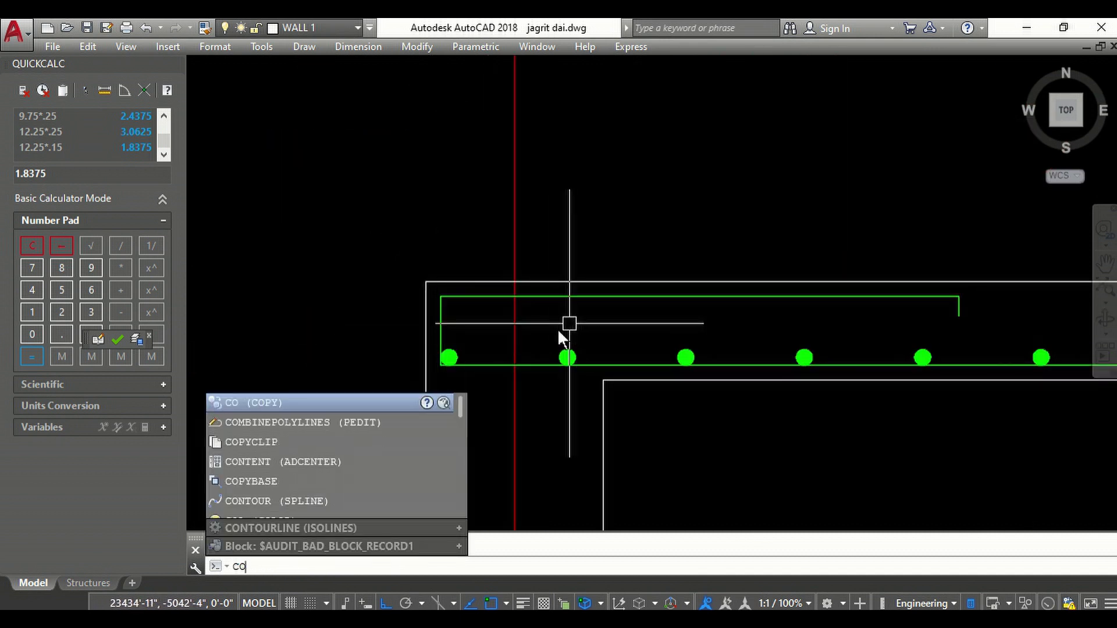
key(Return)
scroll(532, 350, up, 2)
click(569, 358)
scroll(427, 366, up, 4)
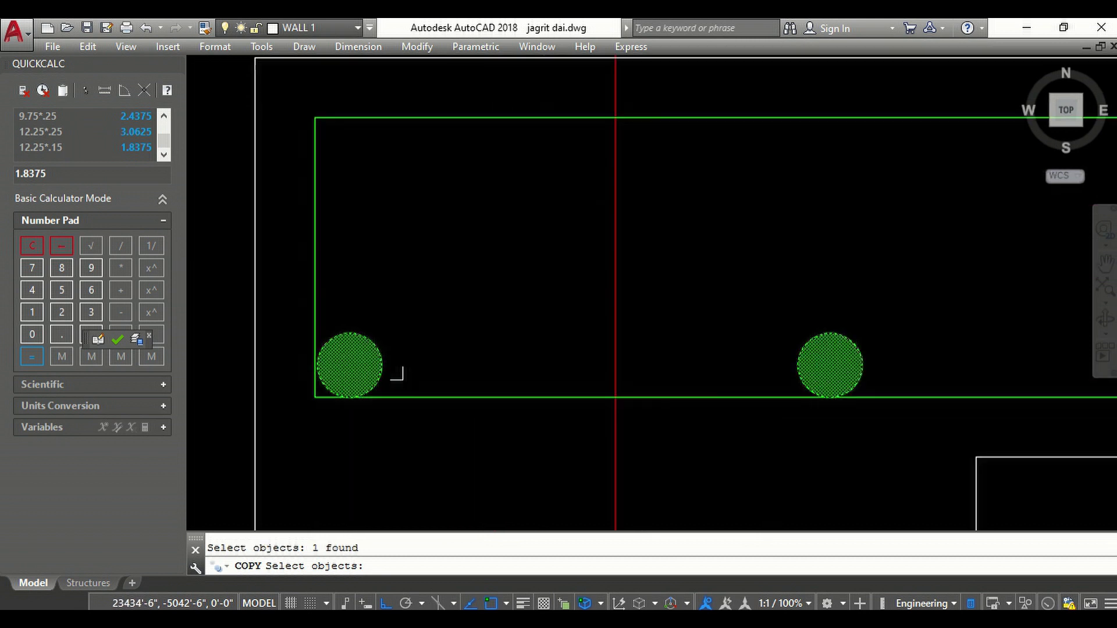
click(372, 370)
key(Return)
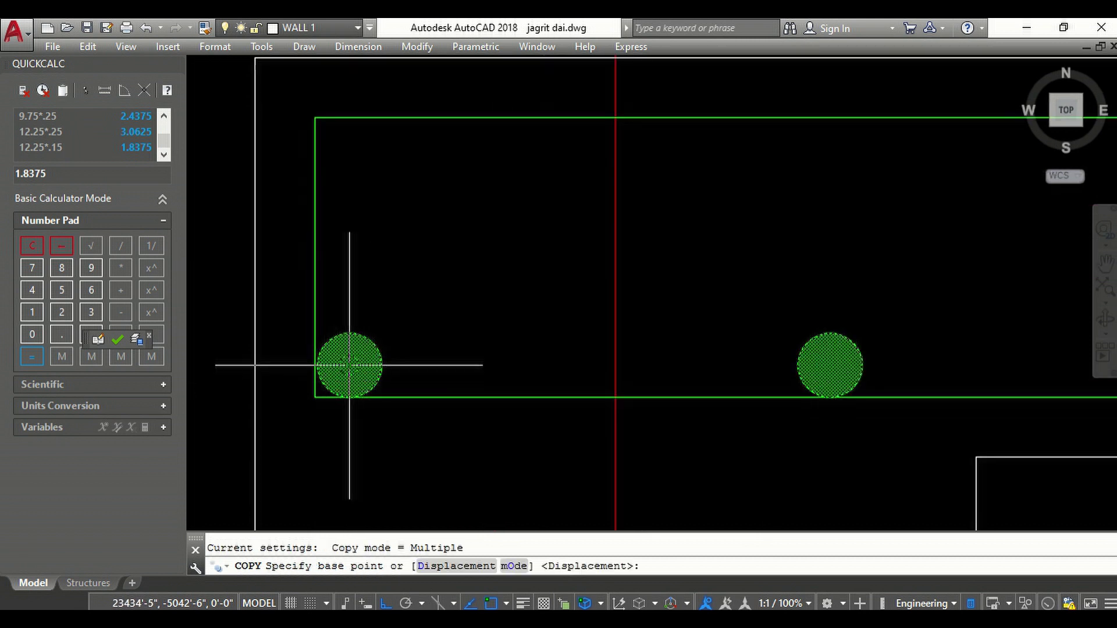
click(349, 332)
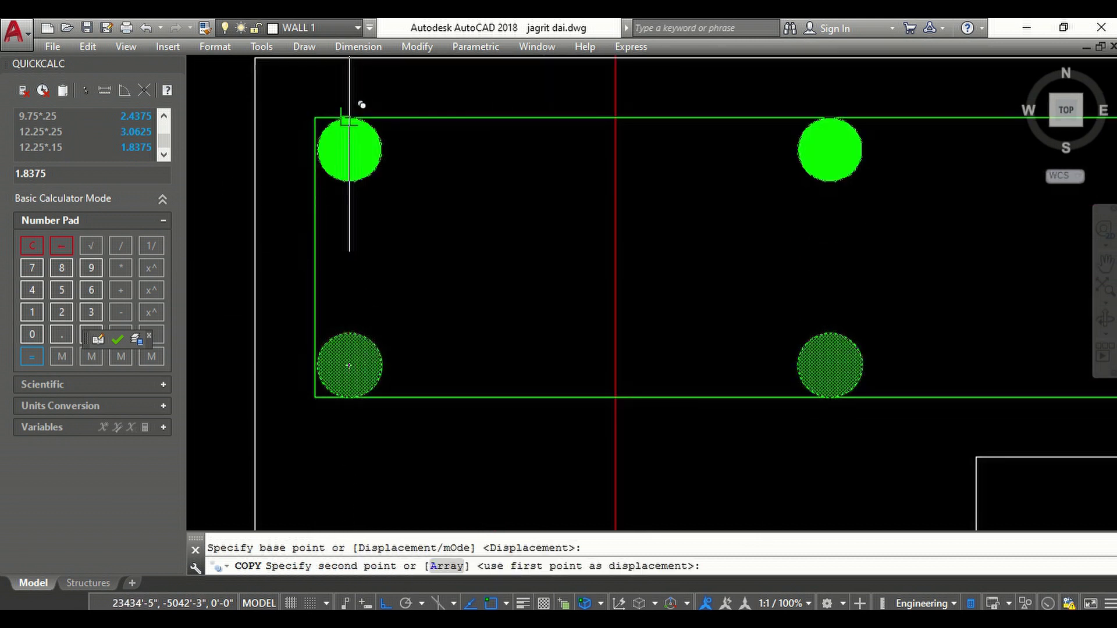
click(349, 119)
scroll(350, 119, down, 3)
scroll(374, 209, down, 2)
key(Escape)
key(Escape)
- Select the top row and try its column-count grip, then cancel the change
click(429, 228)
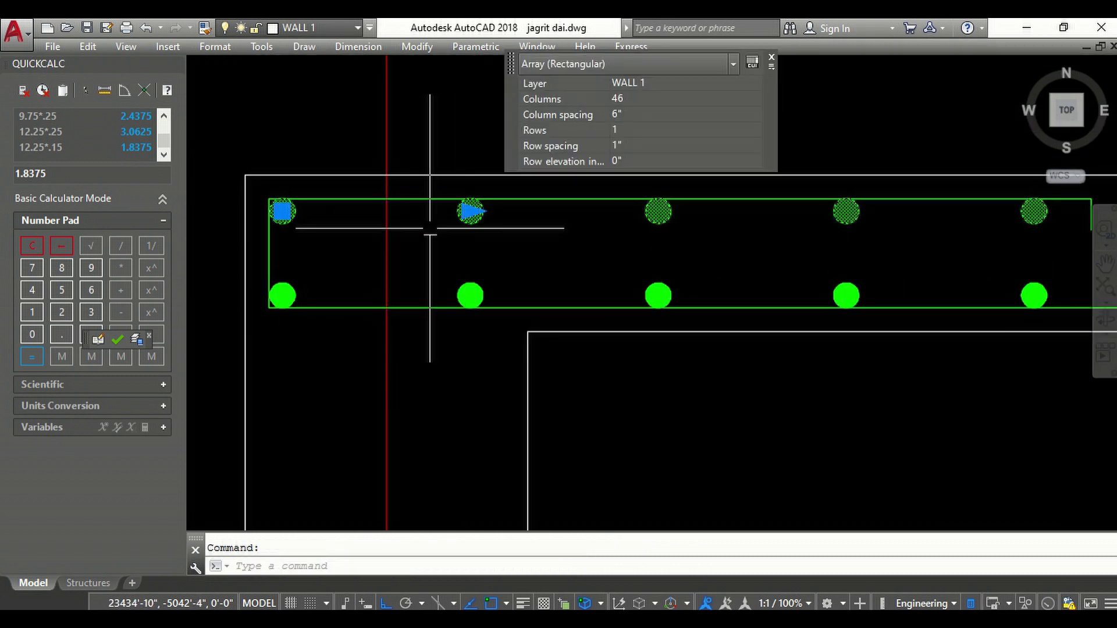
scroll(334, 301, down, 5)
scroll(361, 317, down, 3)
scroll(511, 332, down, 4)
scroll(670, 329, up, 5)
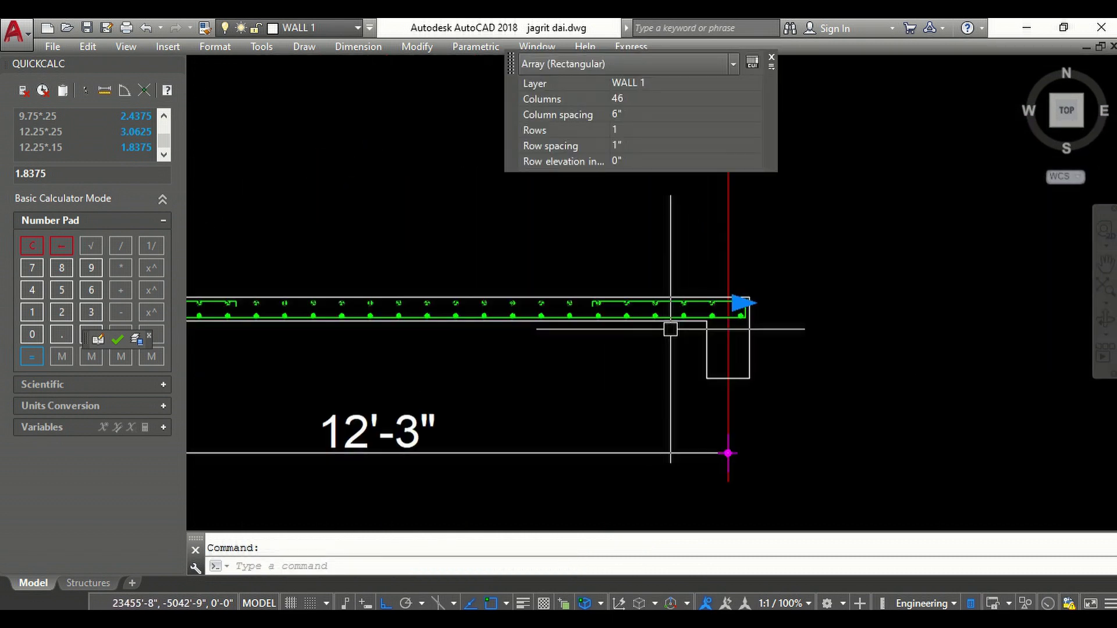
scroll(670, 328, up, 4)
click(805, 261)
scroll(840, 270, down, 4)
scroll(840, 270, down, 4)
scroll(382, 271, up, 2)
scroll(334, 285, up, 6)
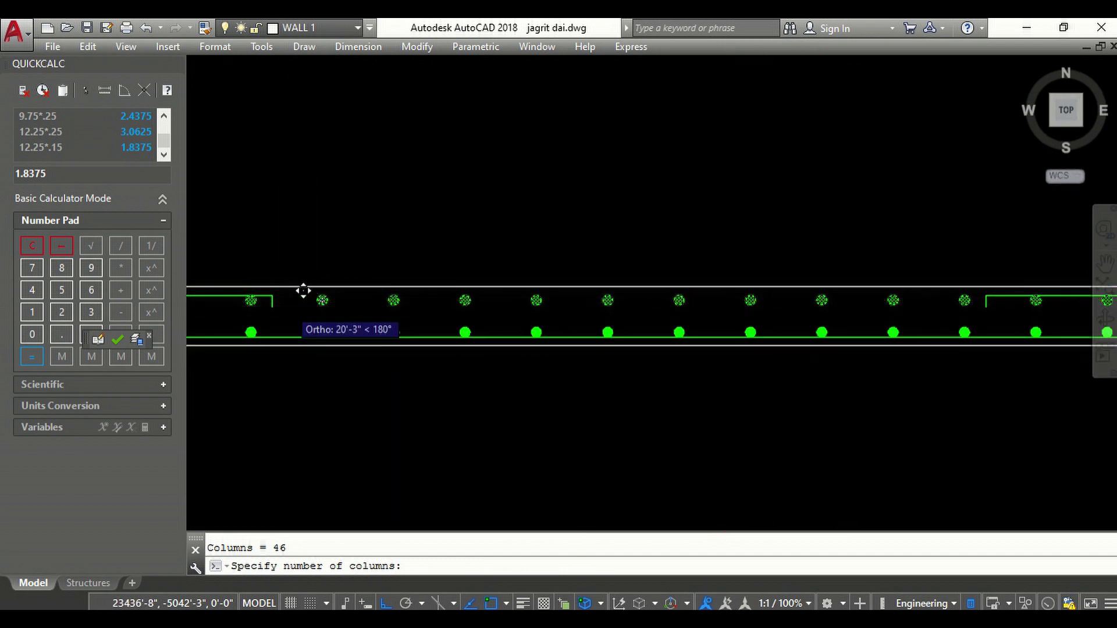
key(Escape)
key(Escape)
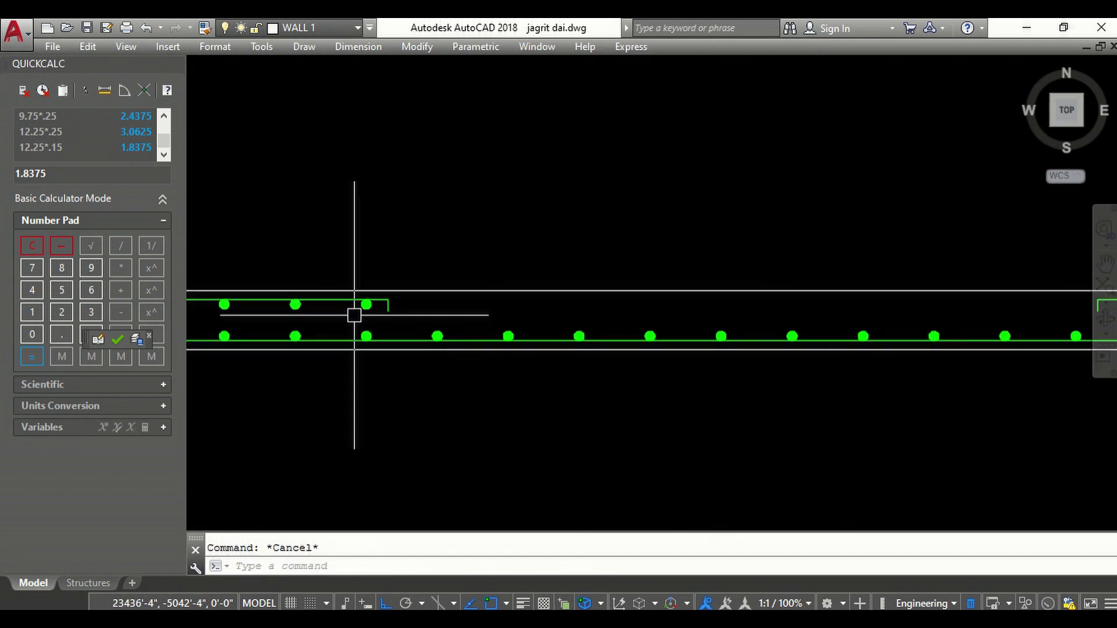
scroll(558, 311, down, 4)
- Copy a single bar to a new position along the beam
text(co)
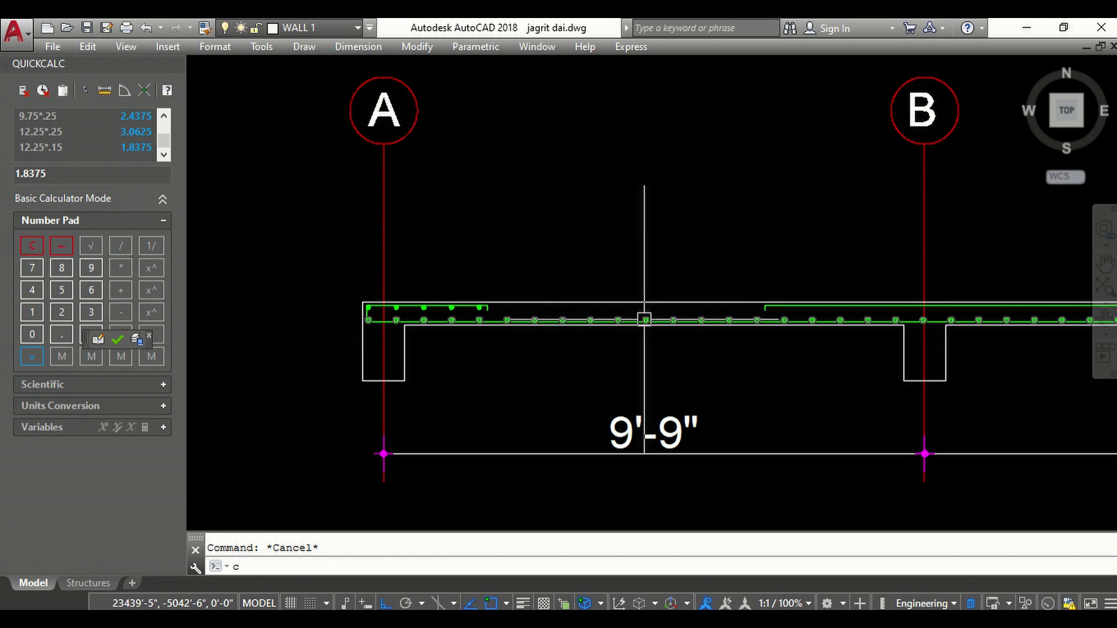
key(Return)
scroll(414, 302, up, 4)
scroll(405, 303, up, 5)
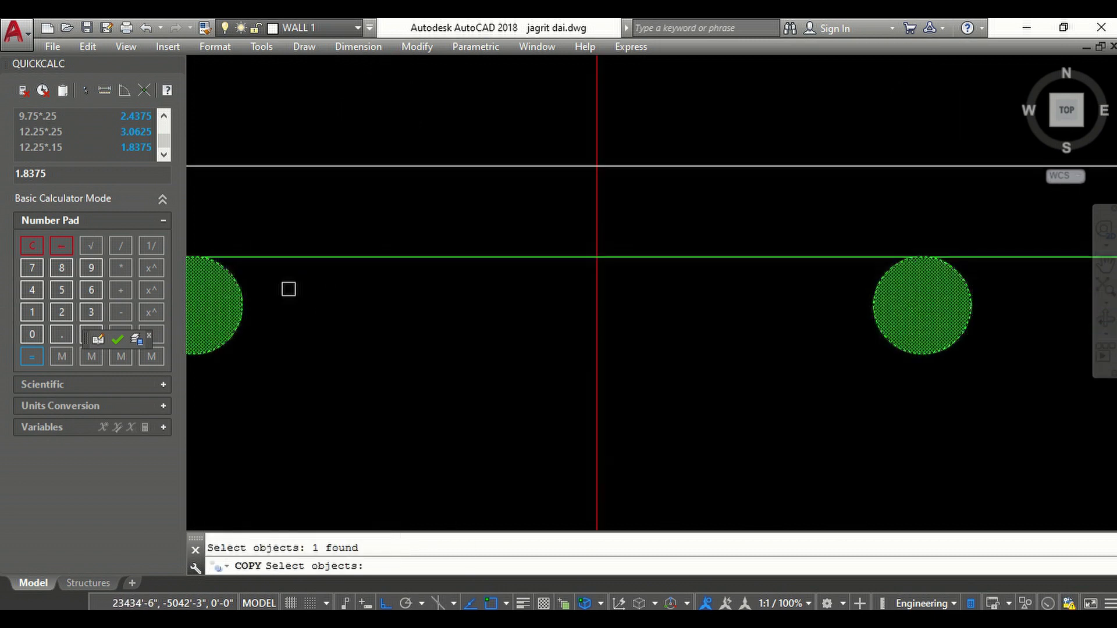
scroll(349, 293, down, 3)
scroll(291, 273, up, 4)
key(Return)
click(252, 291)
scroll(245, 314, down, 3)
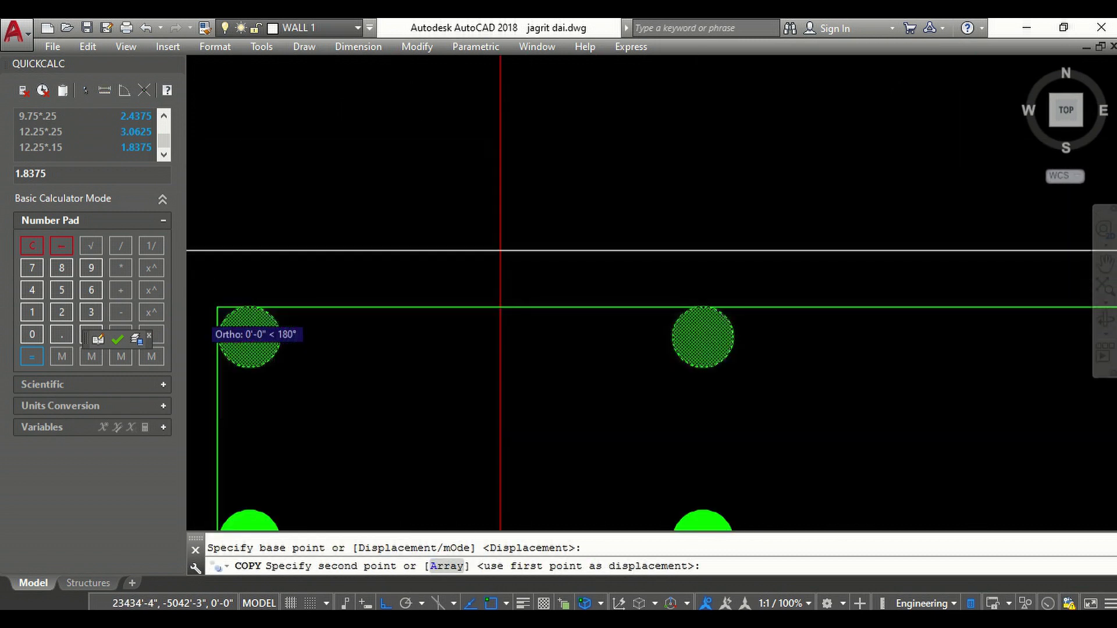
scroll(407, 326, down, 3)
scroll(809, 332, up, 2)
scroll(807, 341, up, 4)
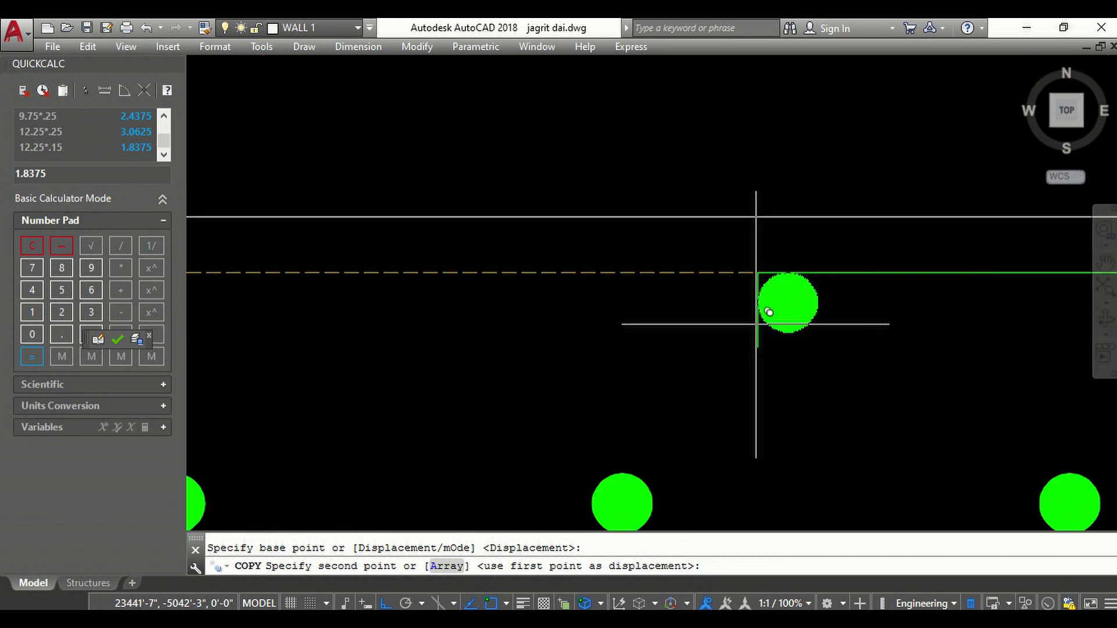
click(762, 272)
scroll(616, 319, down, 5)
key(Escape)
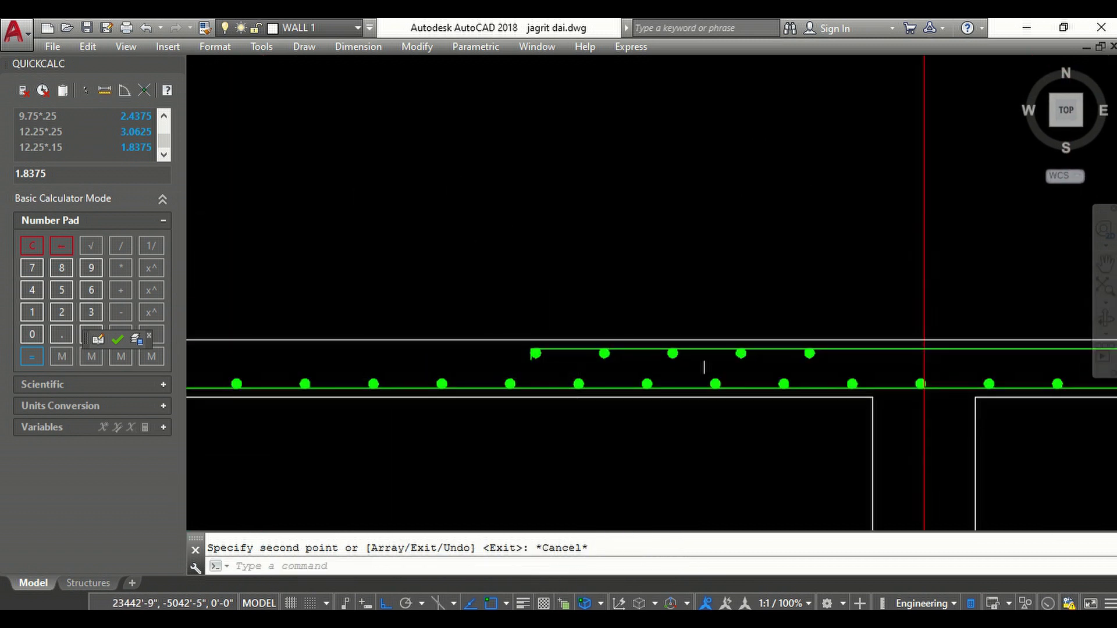
scroll(818, 358, up, 4)
scroll(750, 366, down, 2)
- Copy the row of five top bars further along the beam over the support
text(co)
key(Return)
click(558, 361)
scroll(308, 335, up, 3)
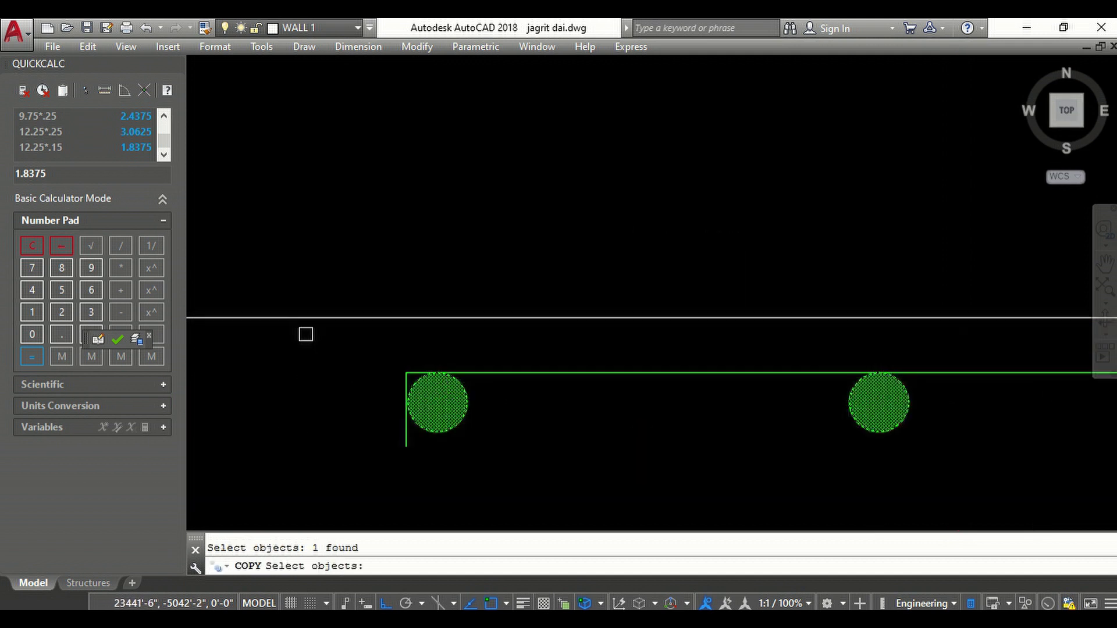
key(Return)
scroll(462, 395, up, 2)
click(462, 387)
scroll(396, 378, down, 4)
scroll(629, 382, down, 2)
scroll(588, 387, down, 2)
scroll(668, 394, up, 3)
scroll(668, 394, up, 4)
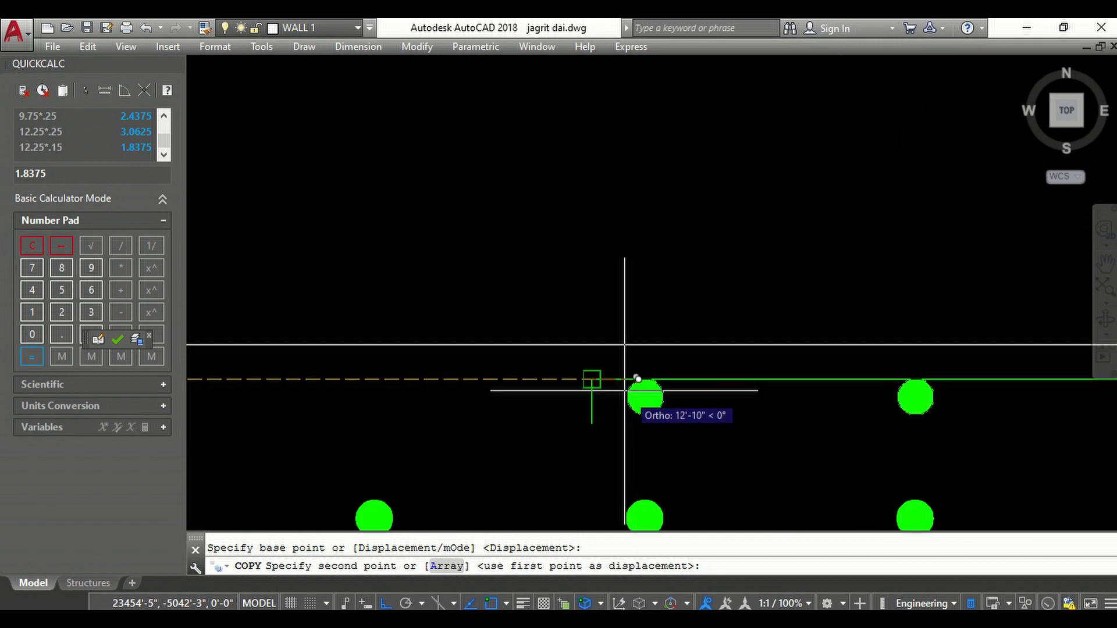
click(592, 379)
scroll(591, 379, down, 3)
key(Escape)
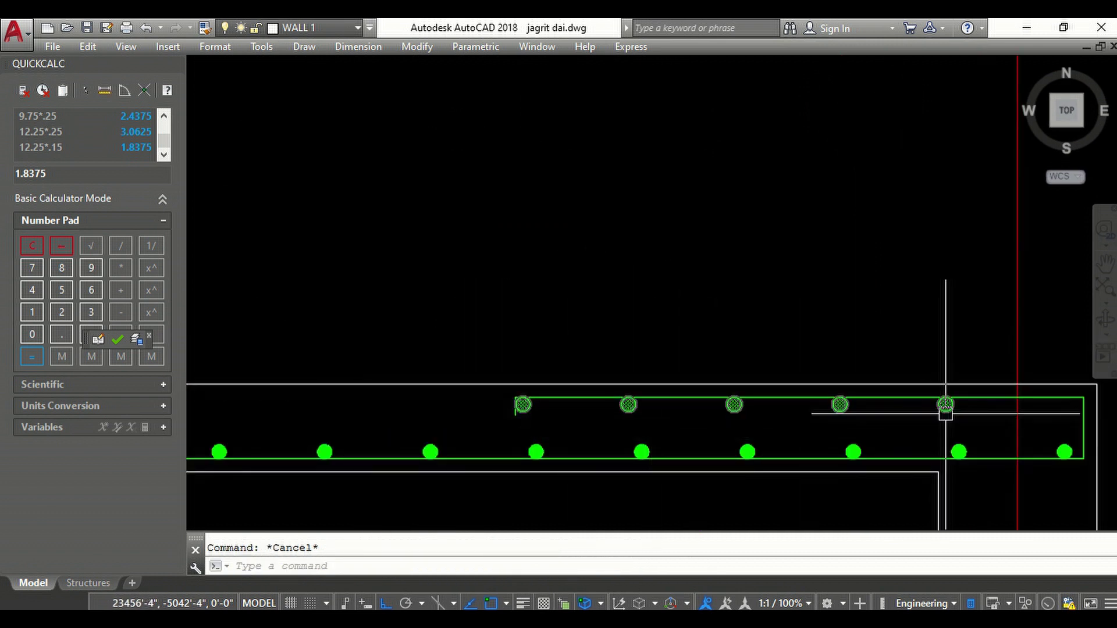
- Select the top-bar array and start a column-count grip edit, then cancel it
click(945, 404)
scroll(844, 411, down, 1)
scroll(867, 414, up, 2)
click(828, 410)
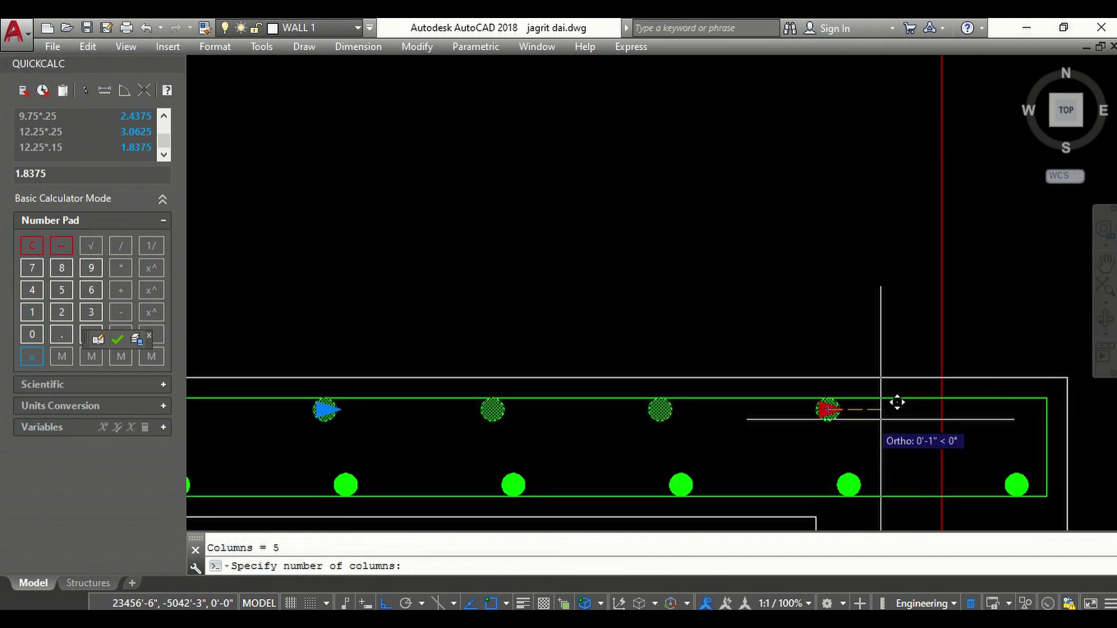
scroll(894, 402, up, 2)
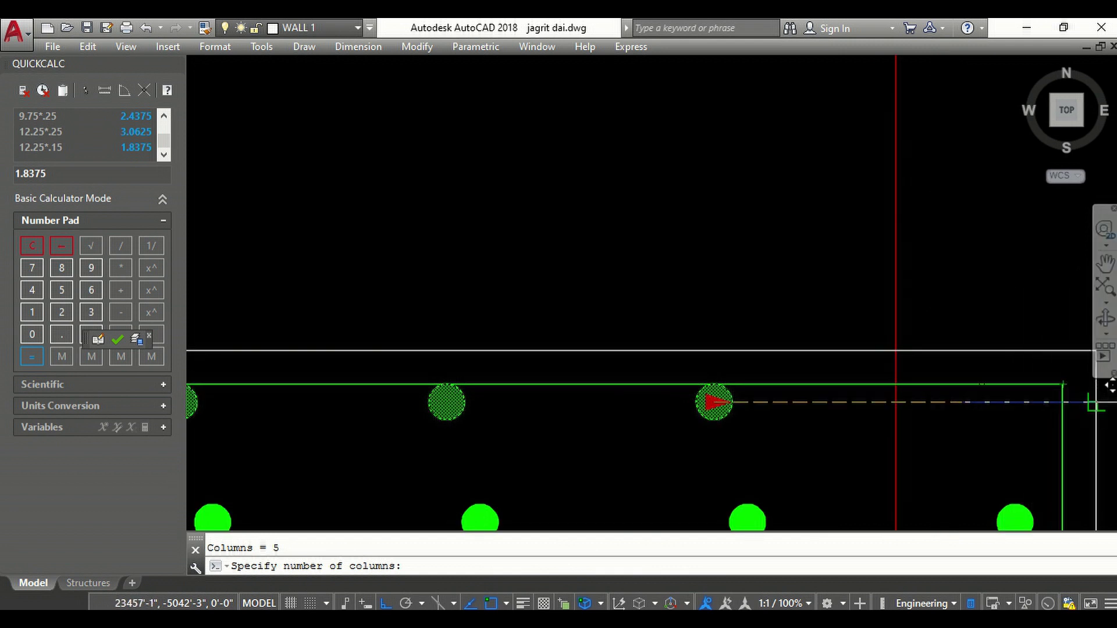
key(Escape)
scroll(805, 416, down, 2)
scroll(923, 417, down, 2)
scroll(996, 427, down, 5)
scroll(770, 429, down, 3)
scroll(521, 424, up, 5)
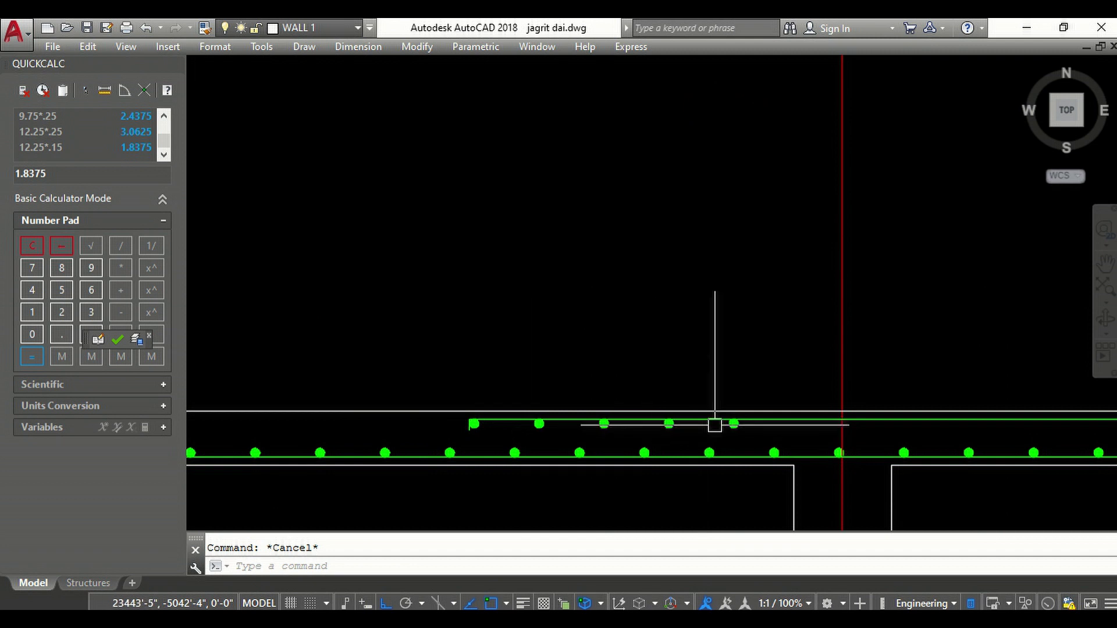
scroll(757, 425, up, 4)
- Extend the top-bar array to 13 bars at 6" spacing across grid B
click(758, 425)
scroll(757, 425, down, 3)
scroll(623, 442, up, 3)
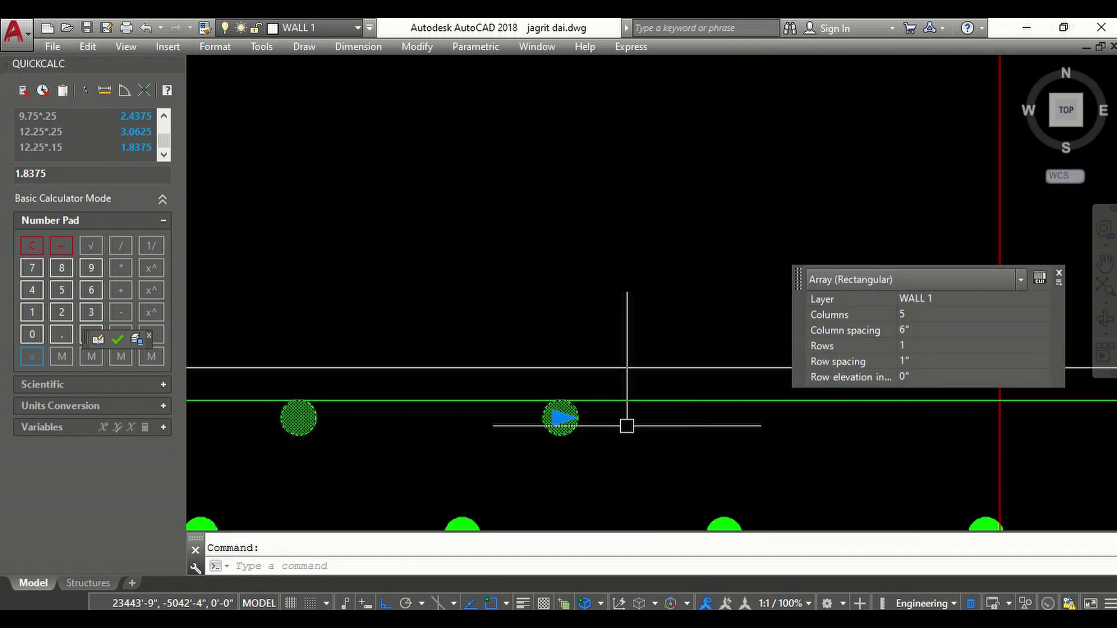
click(561, 416)
scroll(572, 405, down, 3)
scroll(653, 431, down, 3)
scroll(811, 431, down, 2)
scroll(890, 399, up, 6)
scroll(886, 398, up, 3)
click(867, 415)
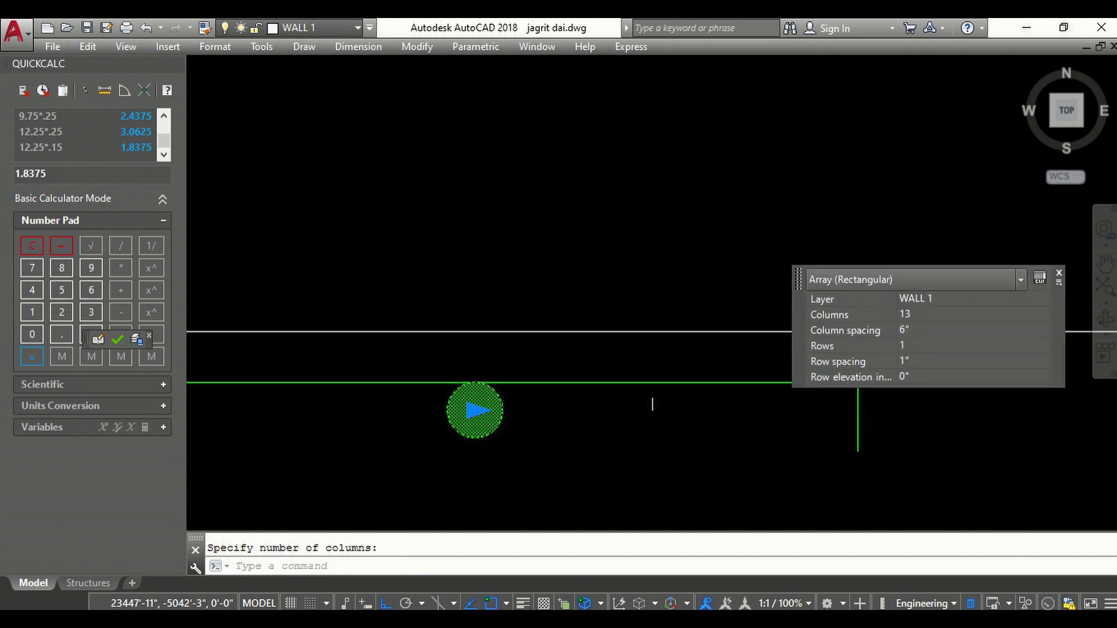
scroll(659, 380, down, 2)
scroll(659, 380, down, 4)
key(Escape)
scroll(725, 317, down, 2)
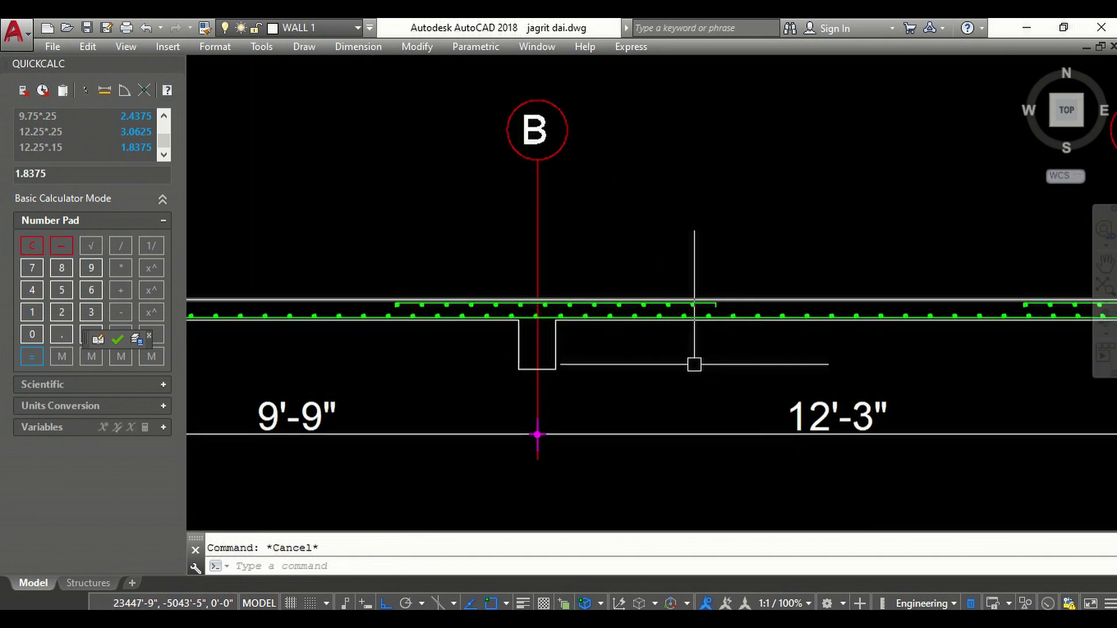
scroll(690, 364, down, 2)
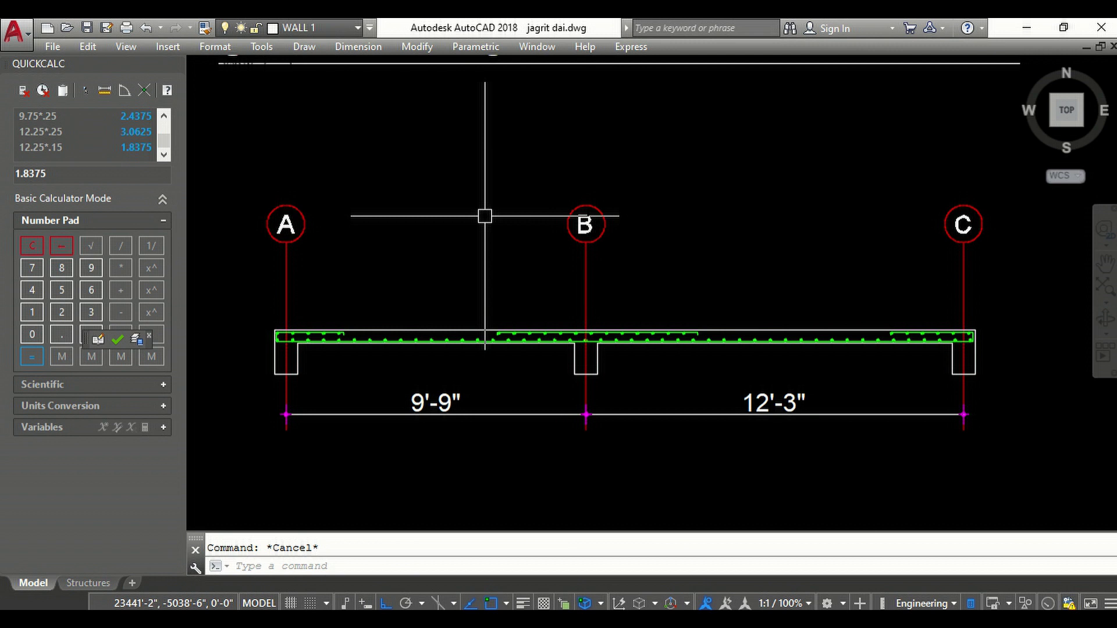
- Draw a multileader from a top bar near grid A, with Ortho off, landing above the beam
text(mlea)
key(Return)
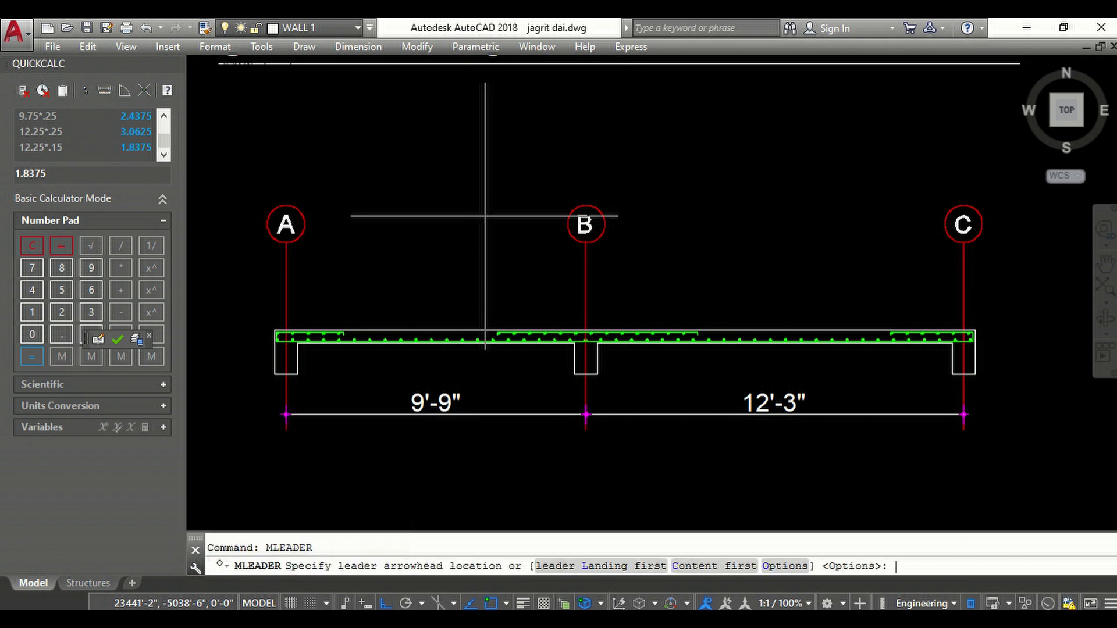
scroll(326, 344, up, 3)
scroll(401, 331, up, 1)
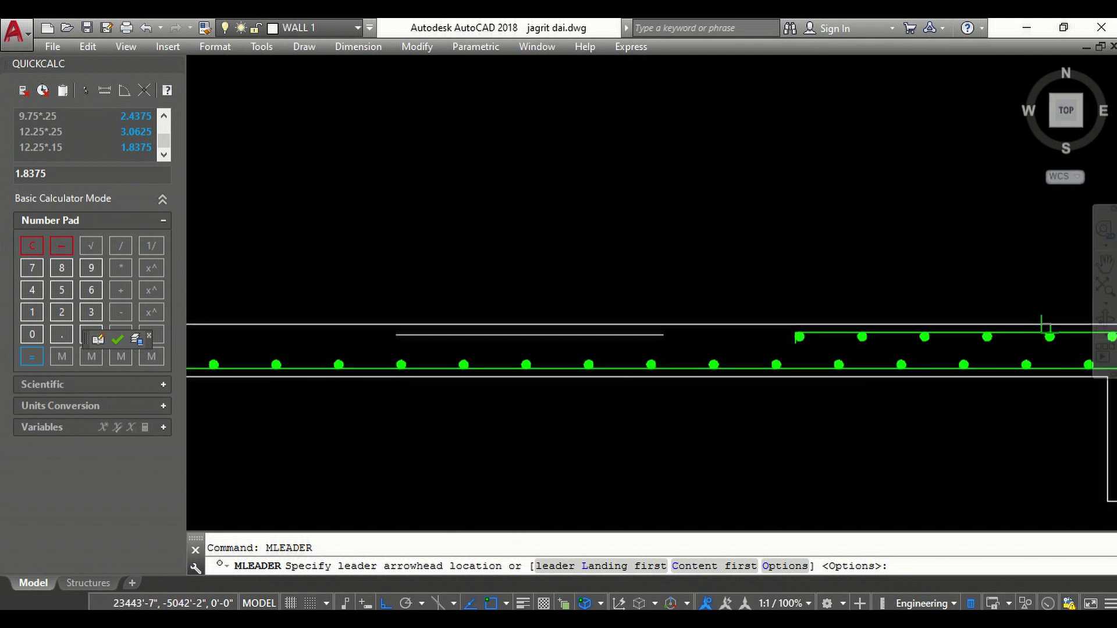
scroll(640, 372, down, 3)
scroll(478, 373, up, 2)
scroll(442, 379, up, 3)
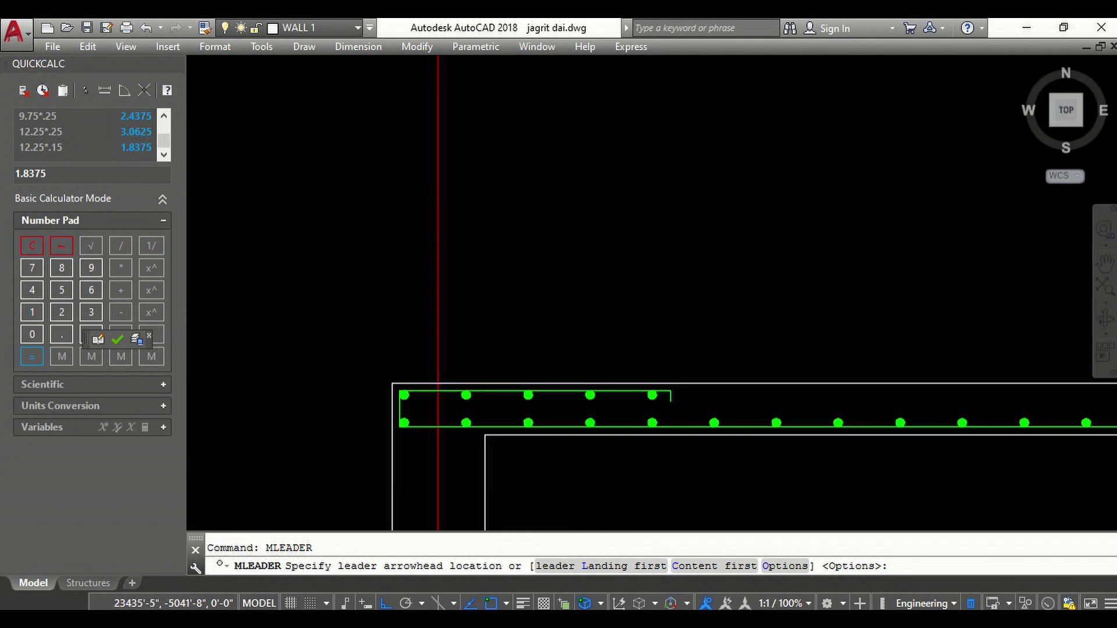
scroll(527, 384, up, 6)
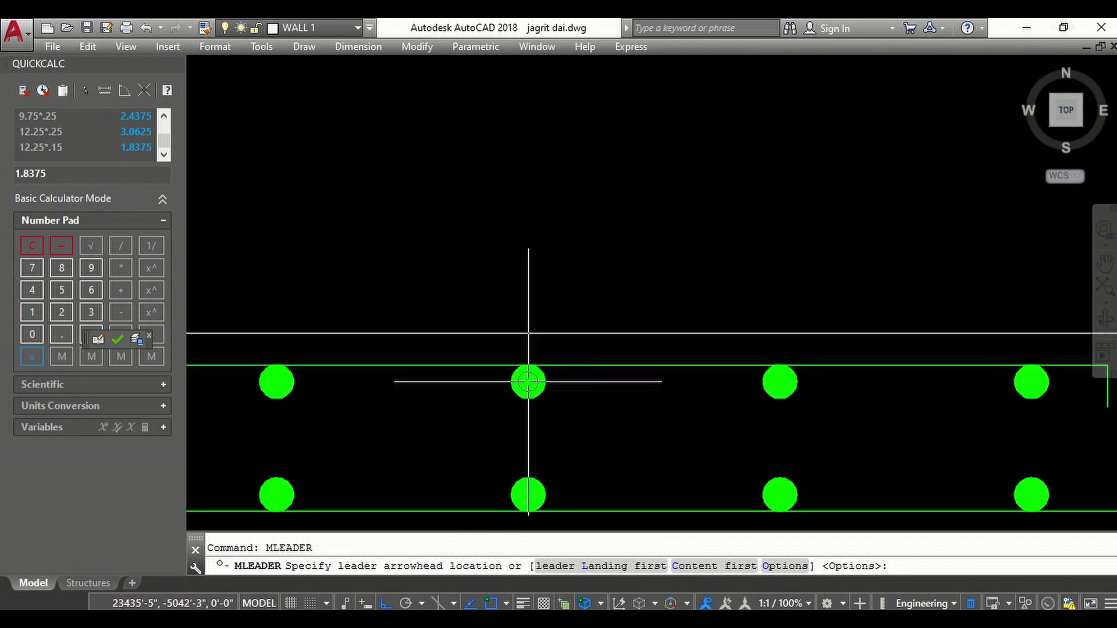
click(525, 394)
scroll(533, 391, down, 4)
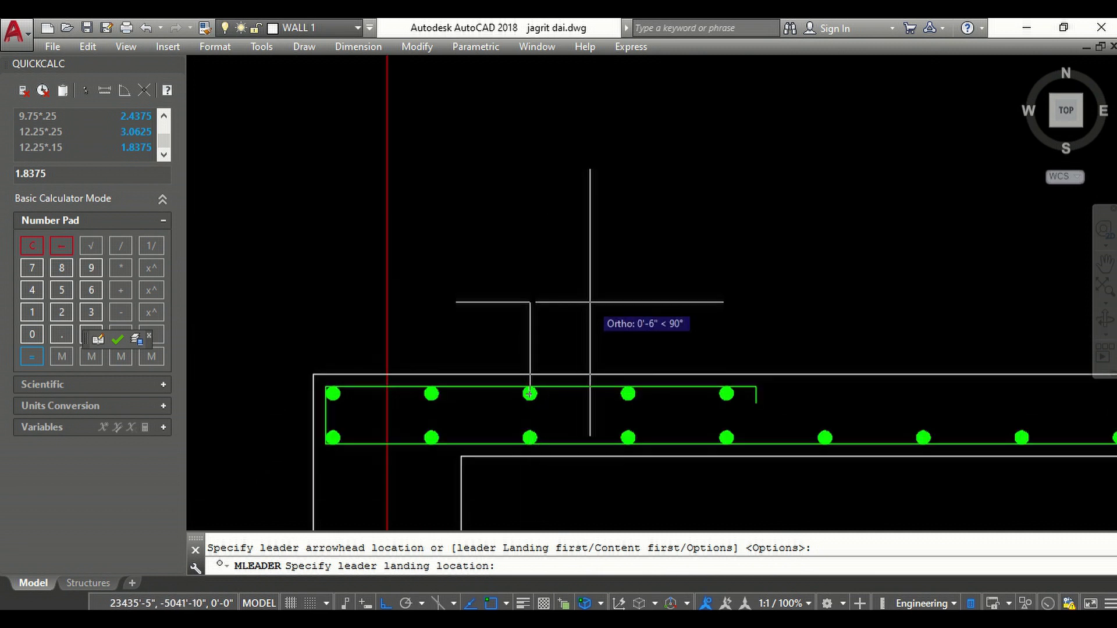
key(F8)
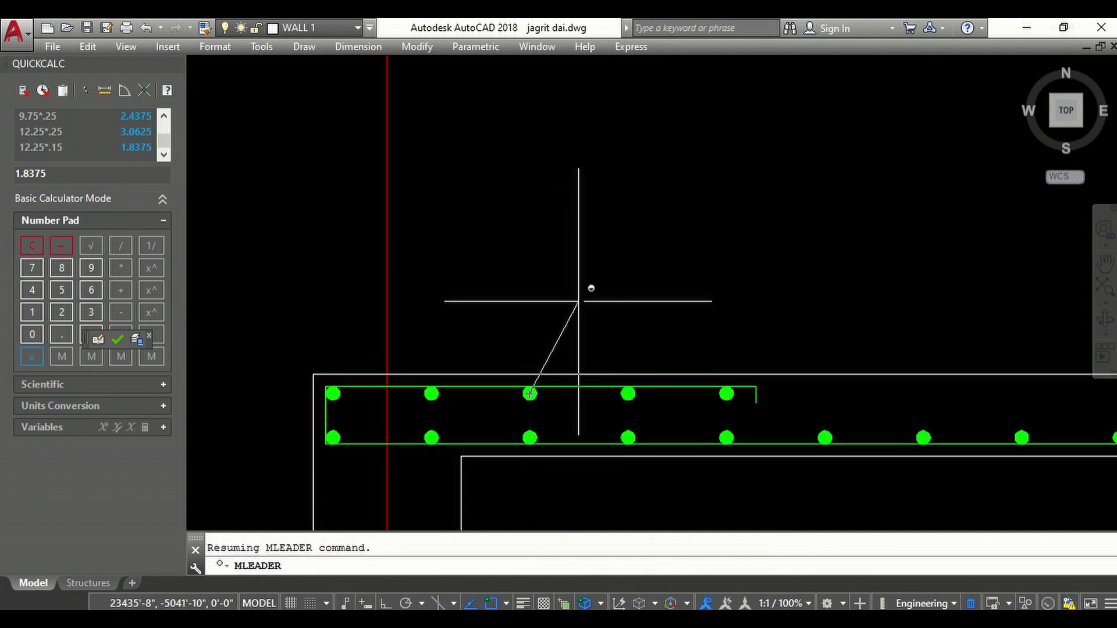
click(583, 302)
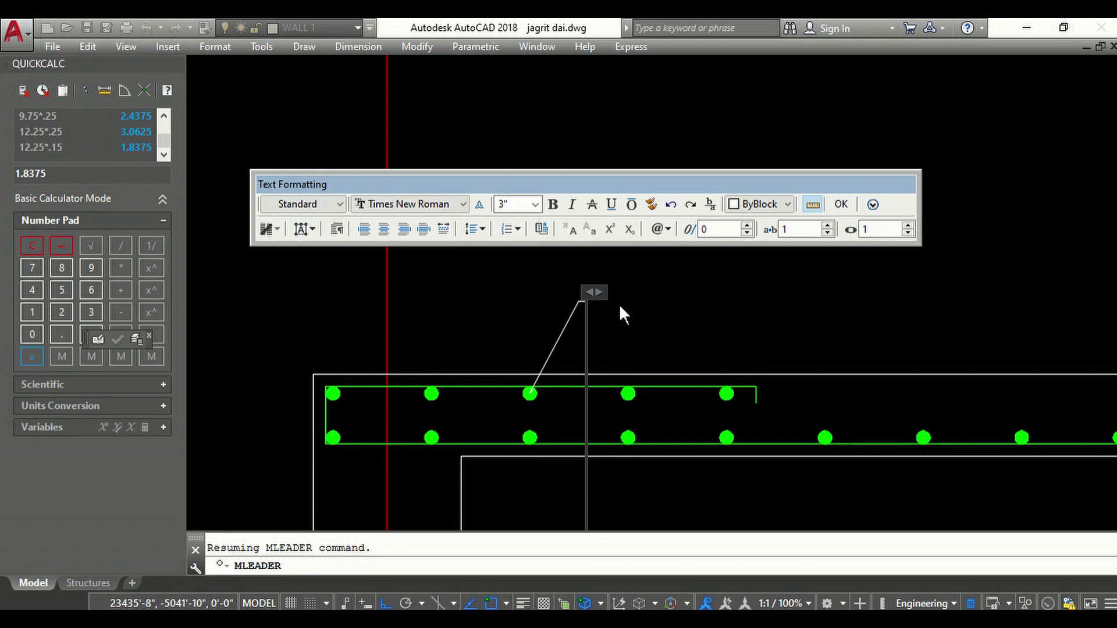
- Enter '8mm dia' as the leader's label text
scroll(487, 431, down, 3)
scroll(541, 437, down, 3)
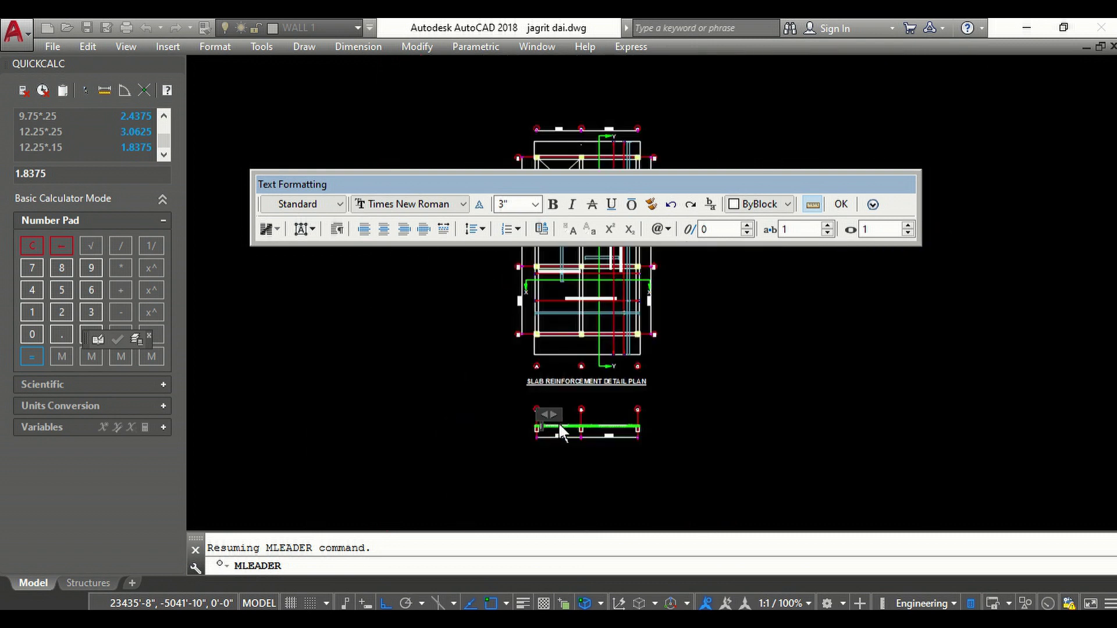
scroll(562, 273, up, 5)
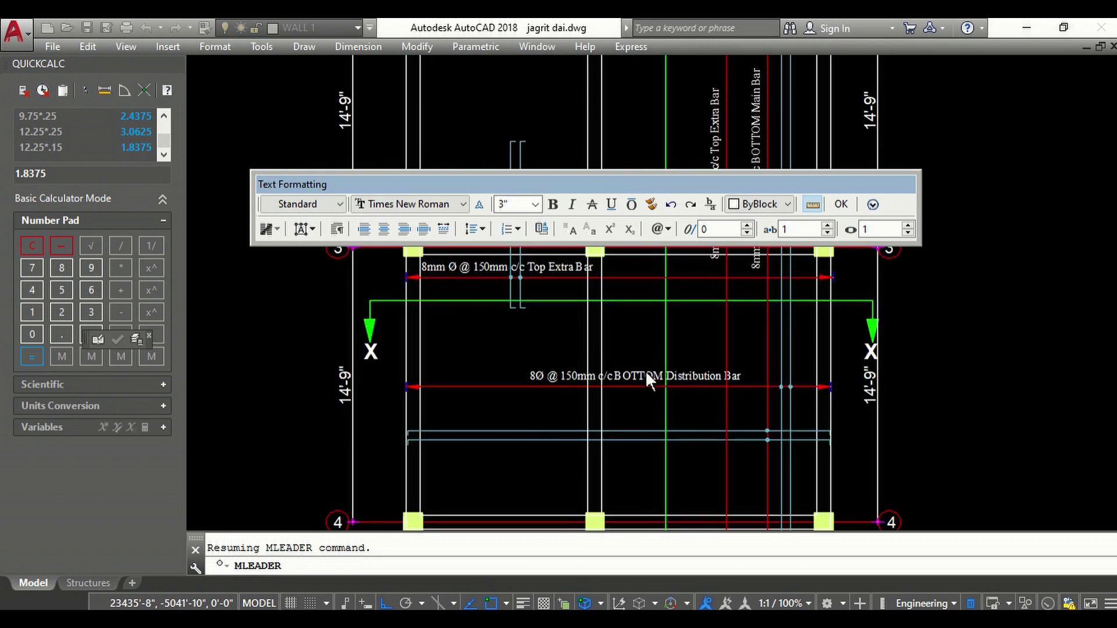
scroll(646, 372, down, 2)
scroll(562, 309, up, 4)
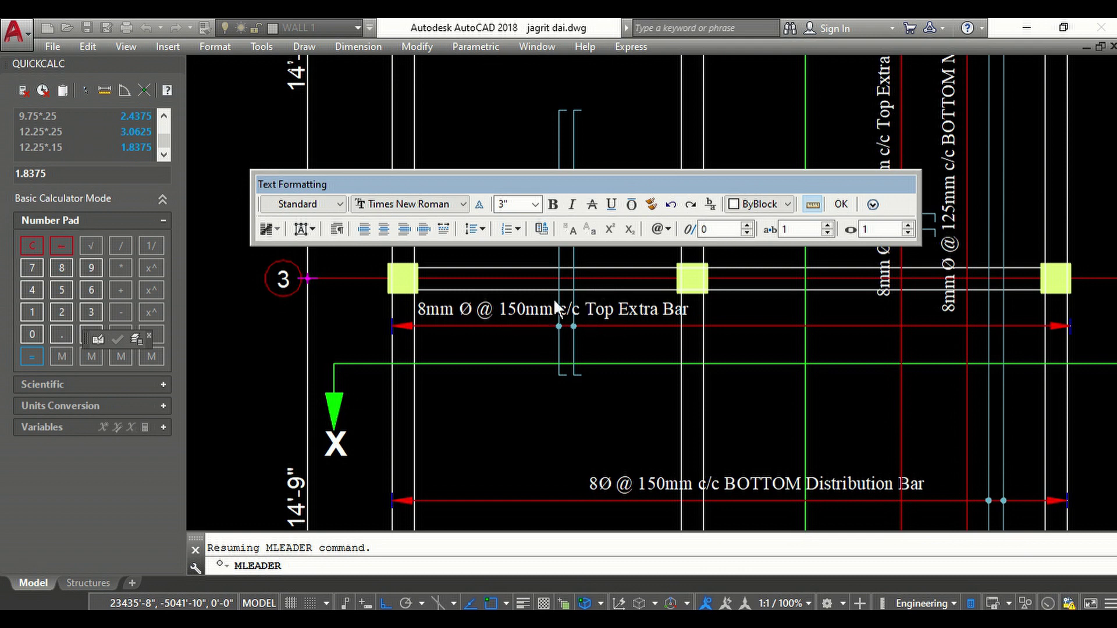
scroll(505, 314, down, 3)
scroll(558, 321, down, 2)
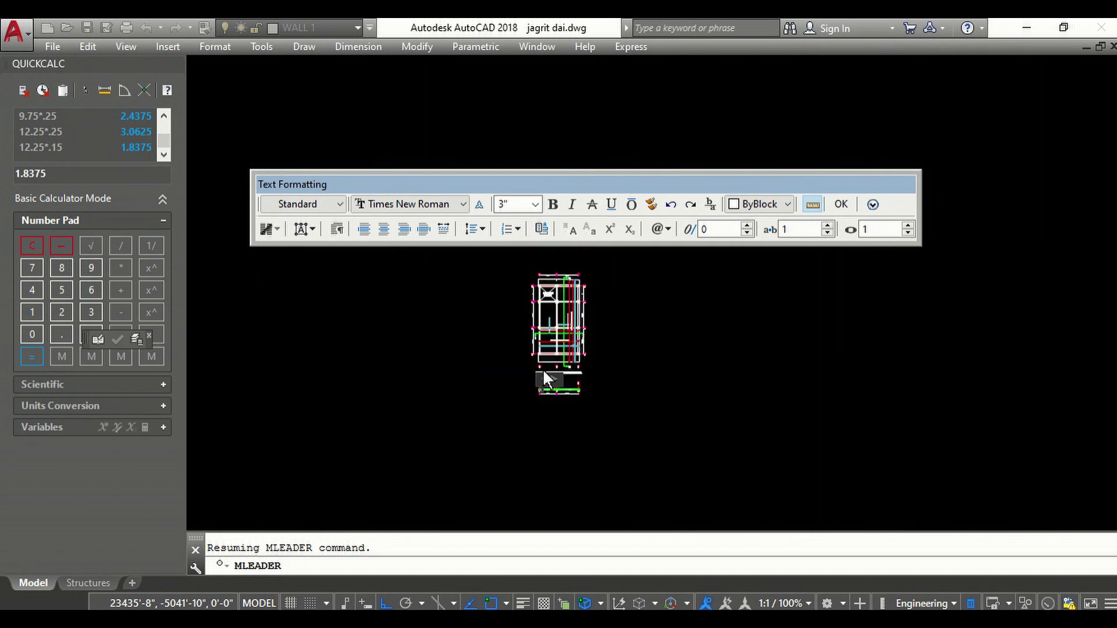
scroll(543, 369, up, 3)
scroll(551, 383, up, 2)
scroll(526, 466, up, 4)
scroll(596, 384, up, 4)
scroll(602, 397, up, 3)
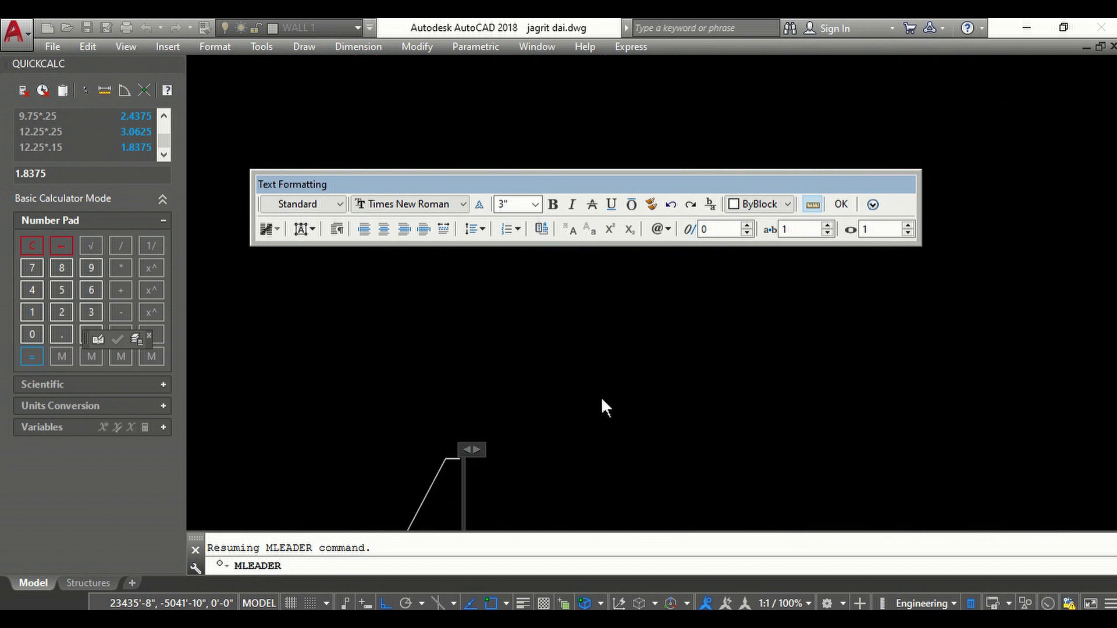
text(O)
scroll(654, 327, down, 5)
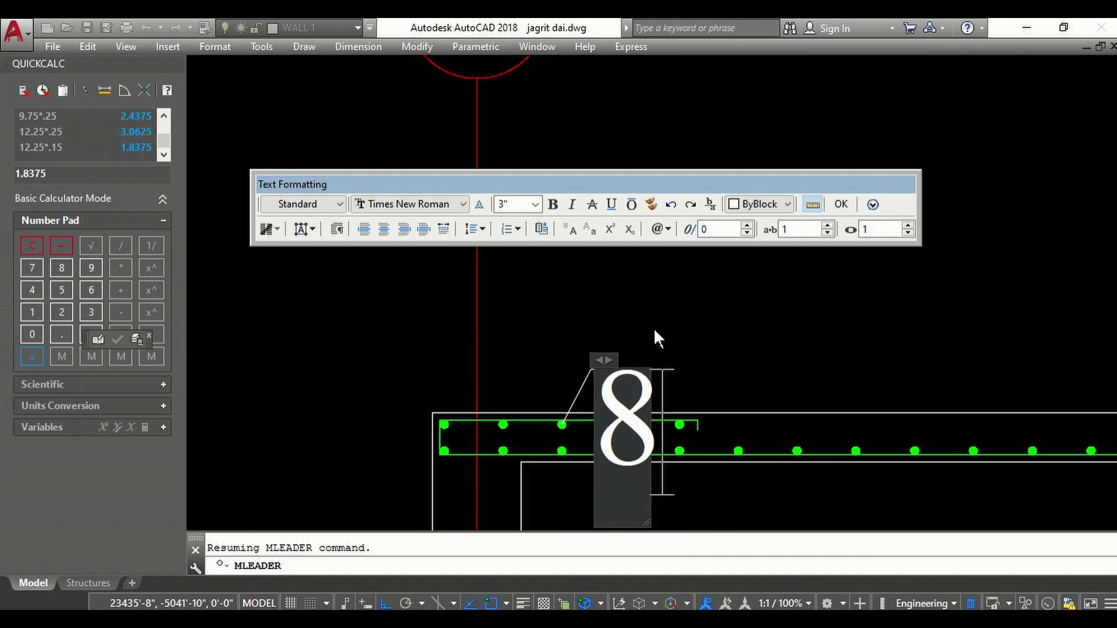
text(mm)
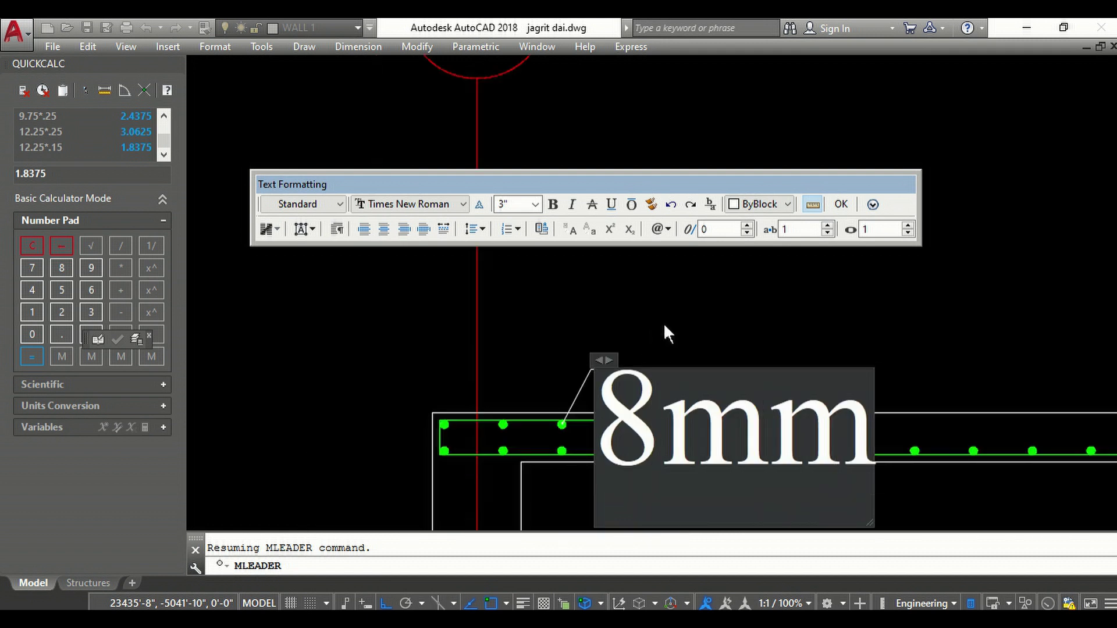
text( dia)
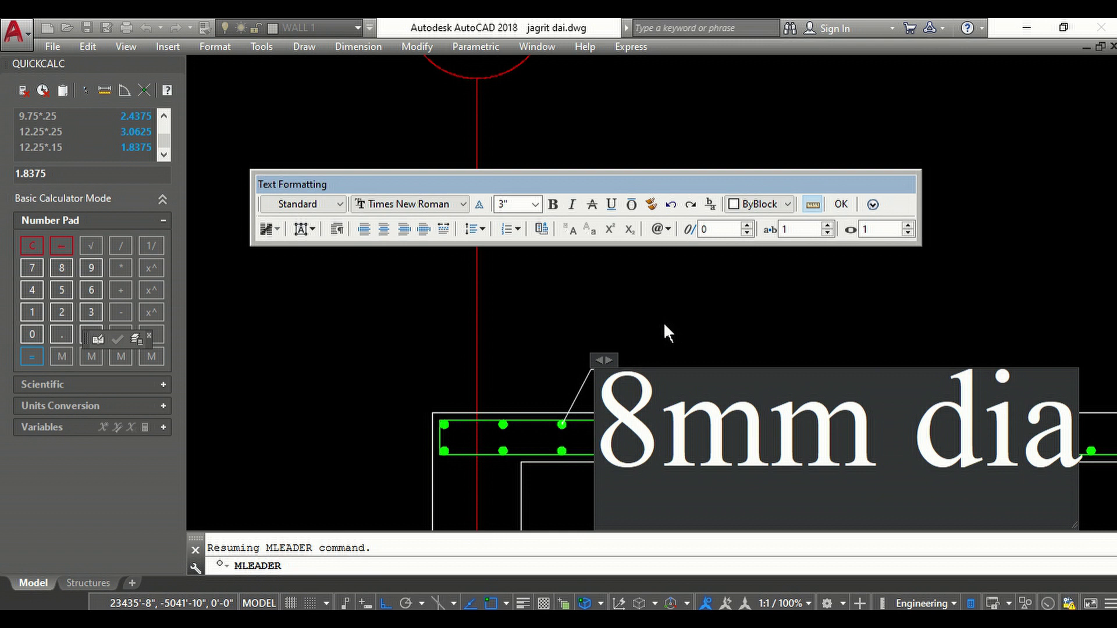
scroll(400, 348, down, 5)
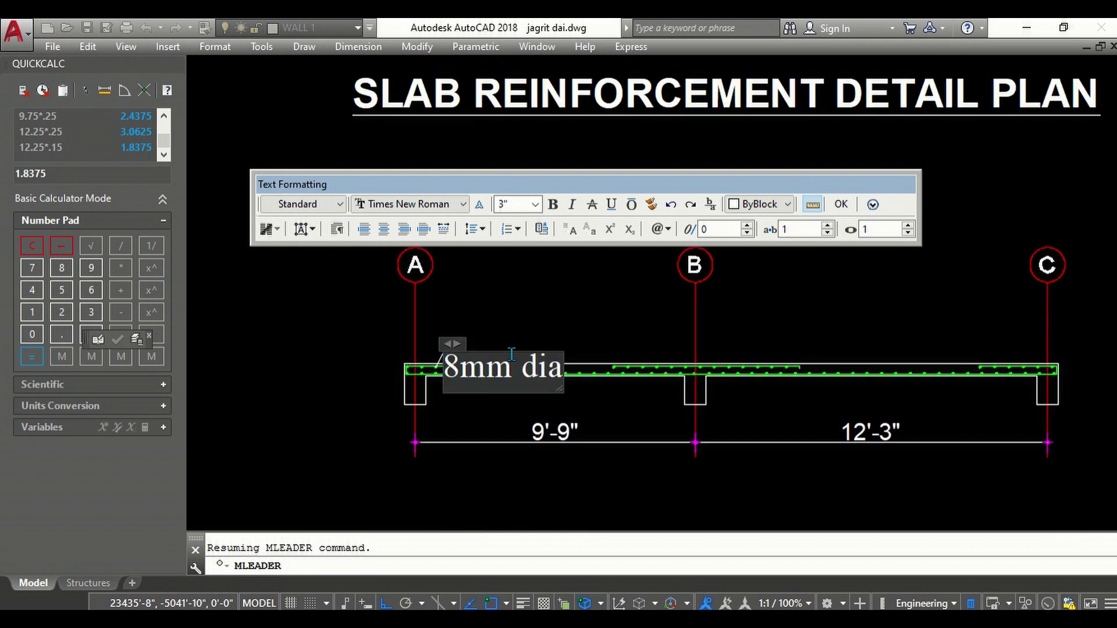
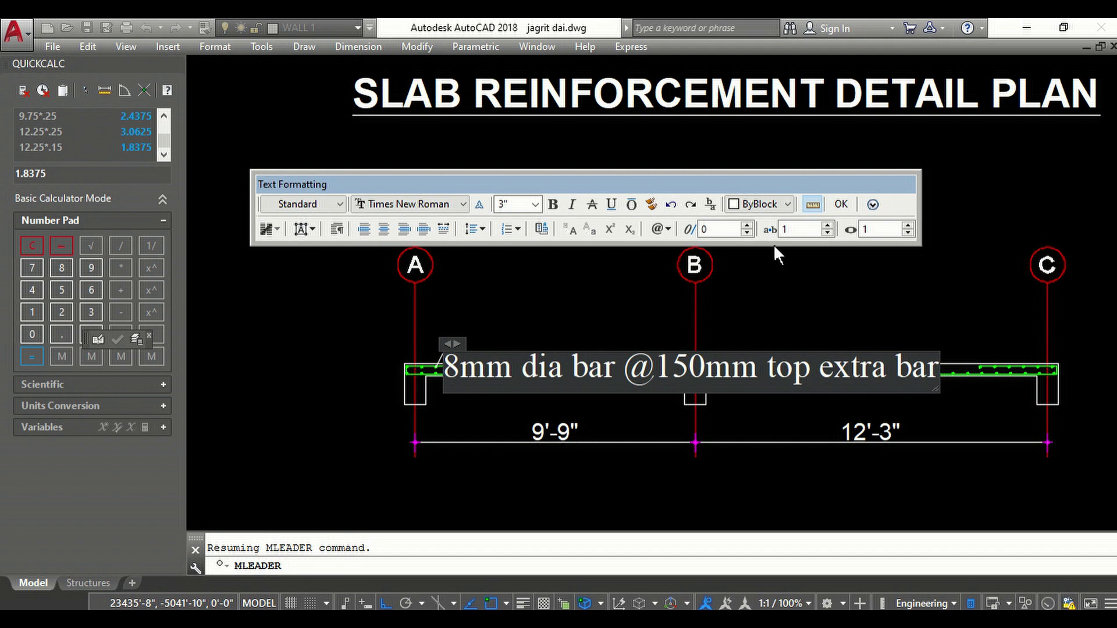
click(841, 204)
scroll(462, 364, up, 5)
scroll(419, 358, down, 1)
scroll(396, 347, up, 2)
key(Escape)
scroll(384, 349, down, 3)
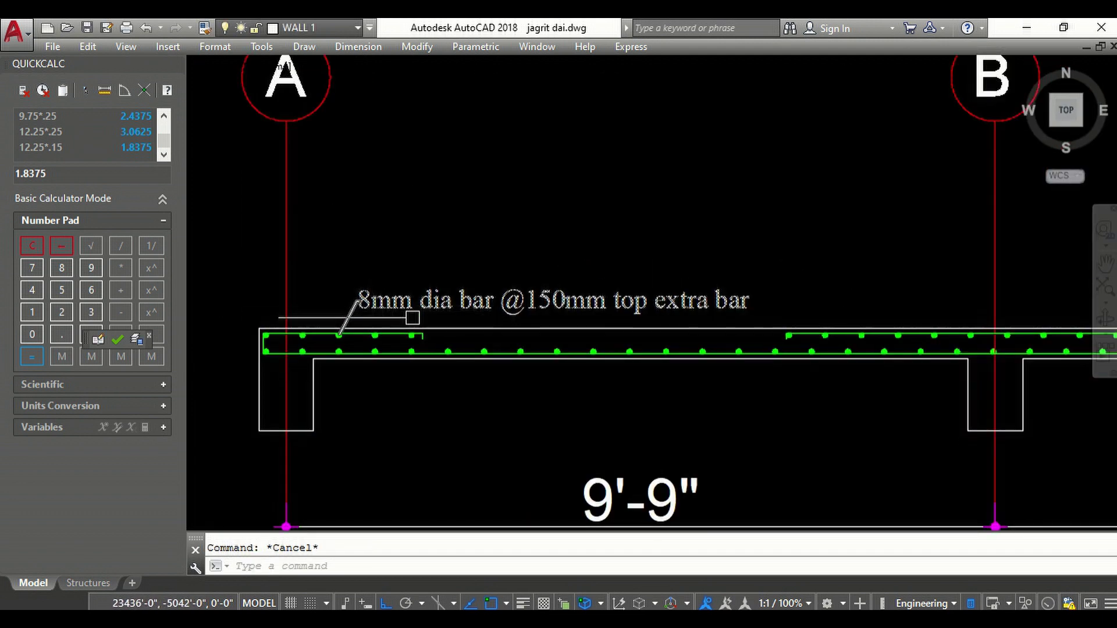
double_click(500, 300)
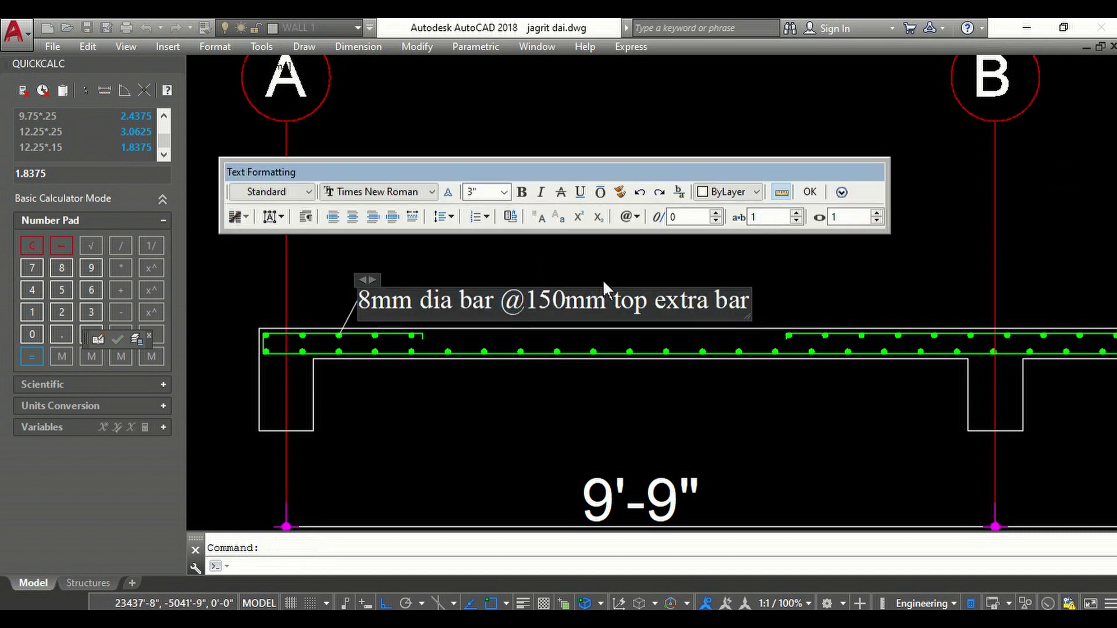
key(Return)
click(810, 192)
key(Escape)
- Move the bar label higher above the slab
text(m)
key(Return)
click(467, 296)
key(Return)
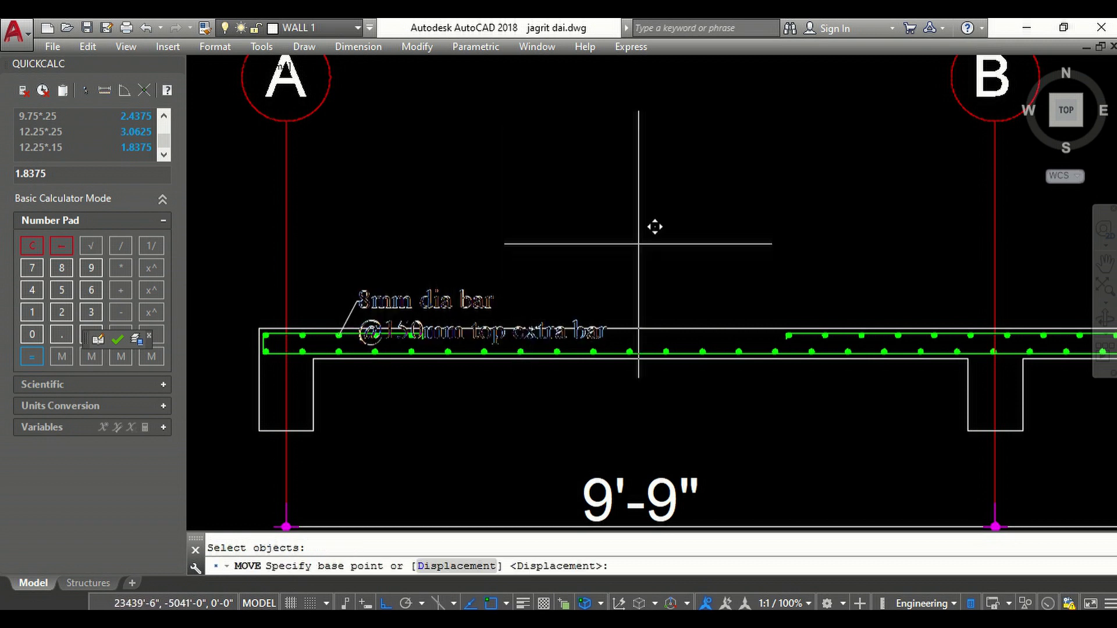
click(638, 244)
click(640, 163)
scroll(288, 256, up, 5)
- Stretch the leader arrowhead onto a top extra bar
click(410, 237)
scroll(417, 239, up, 3)
scroll(417, 241, up, 2)
scroll(416, 245, up, 3)
scroll(416, 245, down, 3)
scroll(419, 257, down, 3)
click(406, 300)
scroll(427, 277, down, 3)
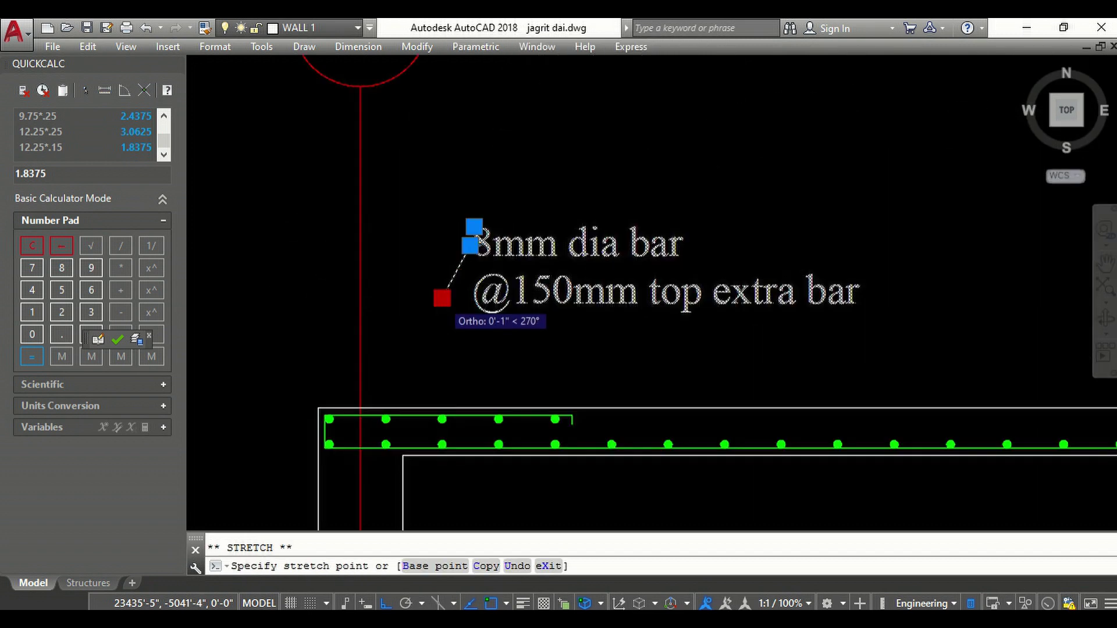
scroll(324, 399, up, 4)
scroll(399, 399, up, 2)
click(377, 399)
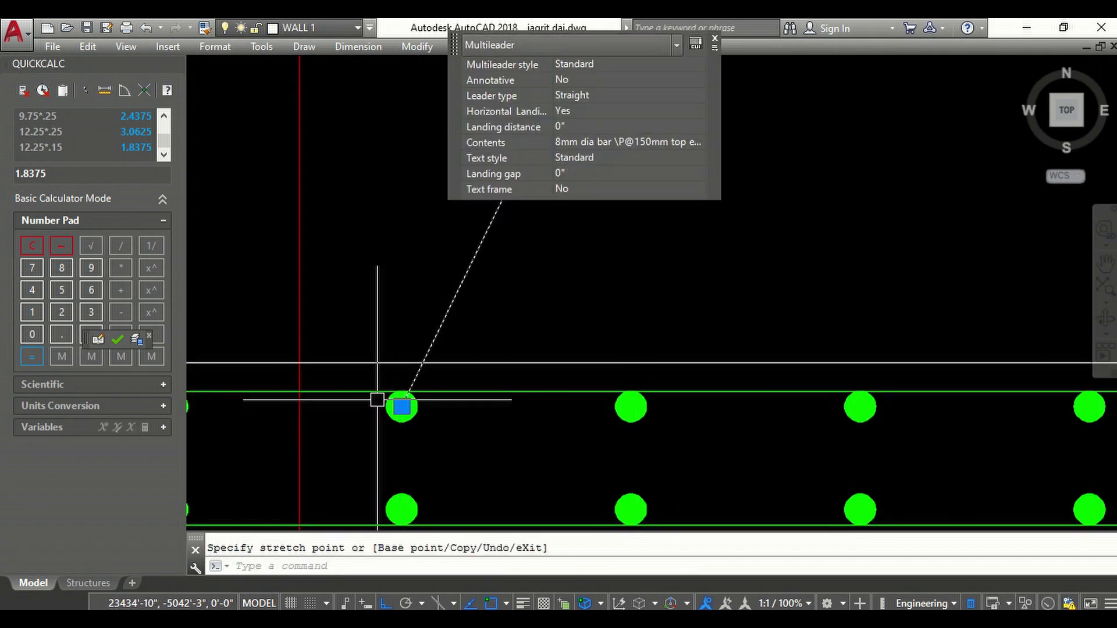
key(Escape)
scroll(377, 399, down, 4)
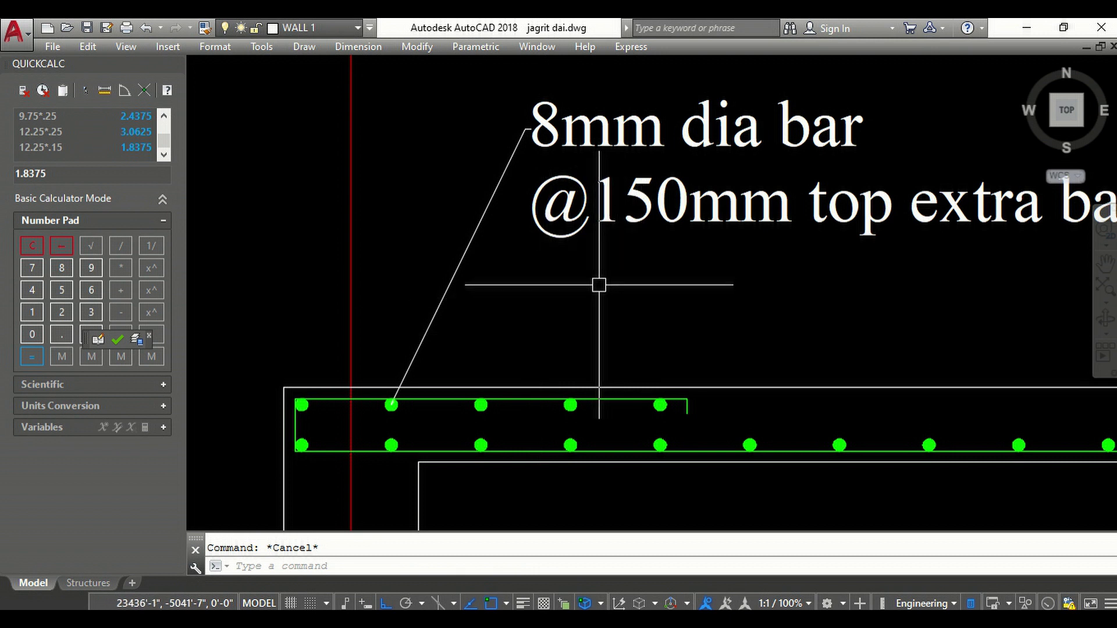
text(Mead)
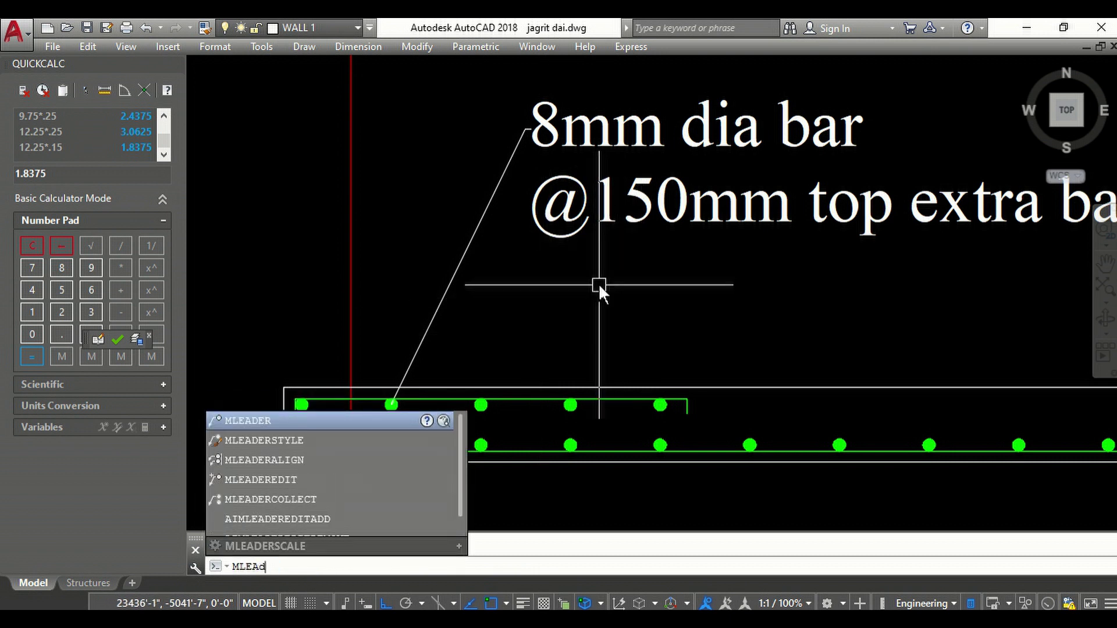
- Add a leader from a top bar to the label's landing corner, without new text
click(283, 420)
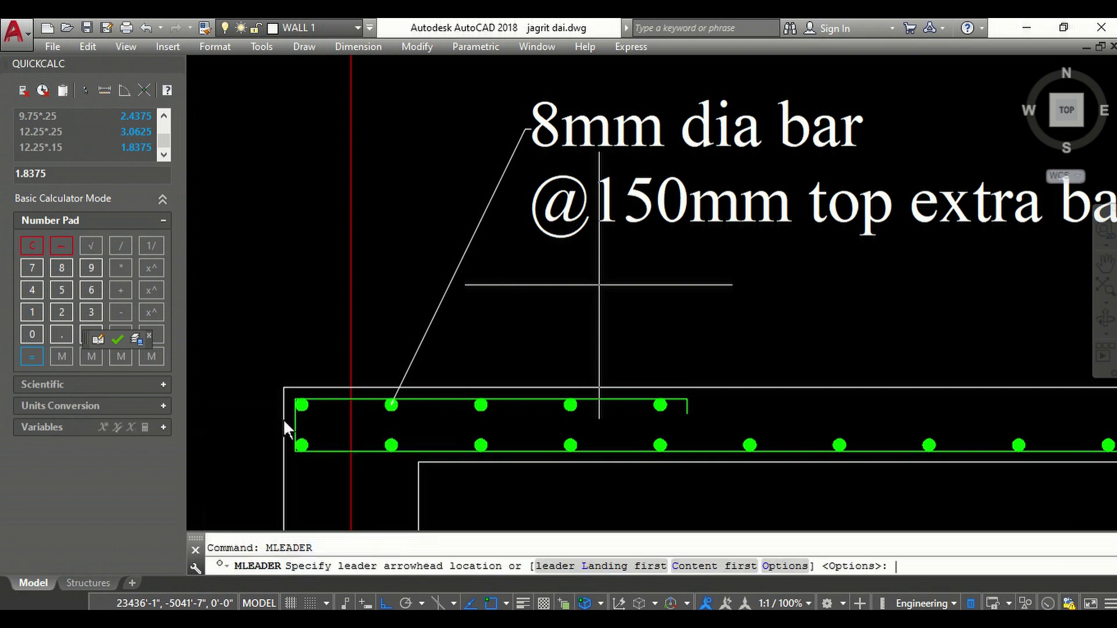
scroll(645, 402, up, 4)
scroll(678, 405, up, 2)
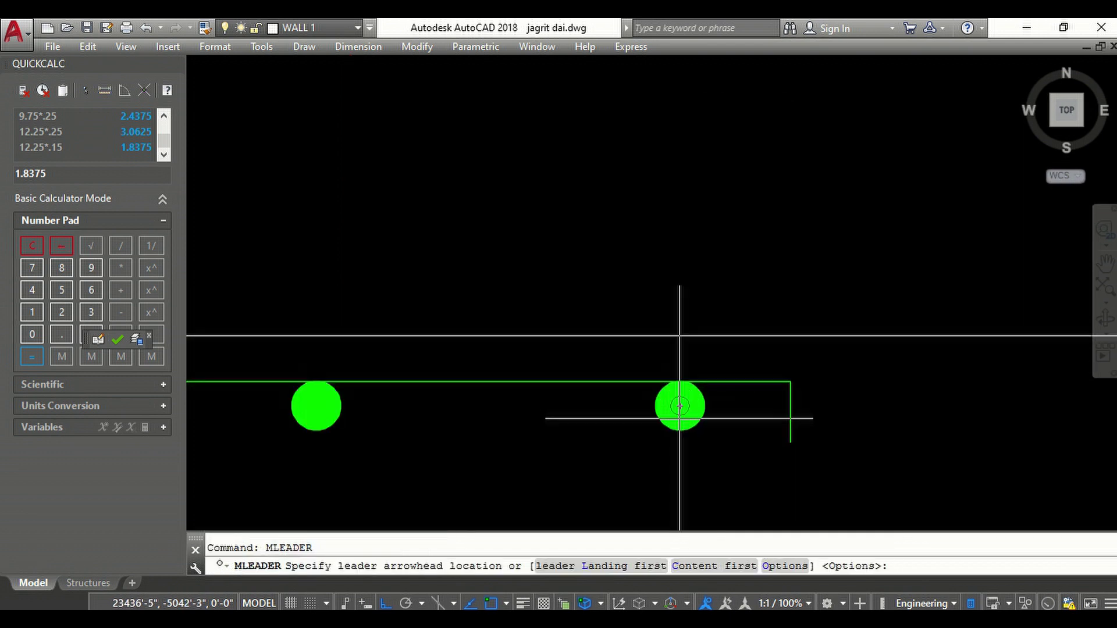
click(678, 402)
scroll(507, 367, down, 10)
scroll(507, 368, up, 8)
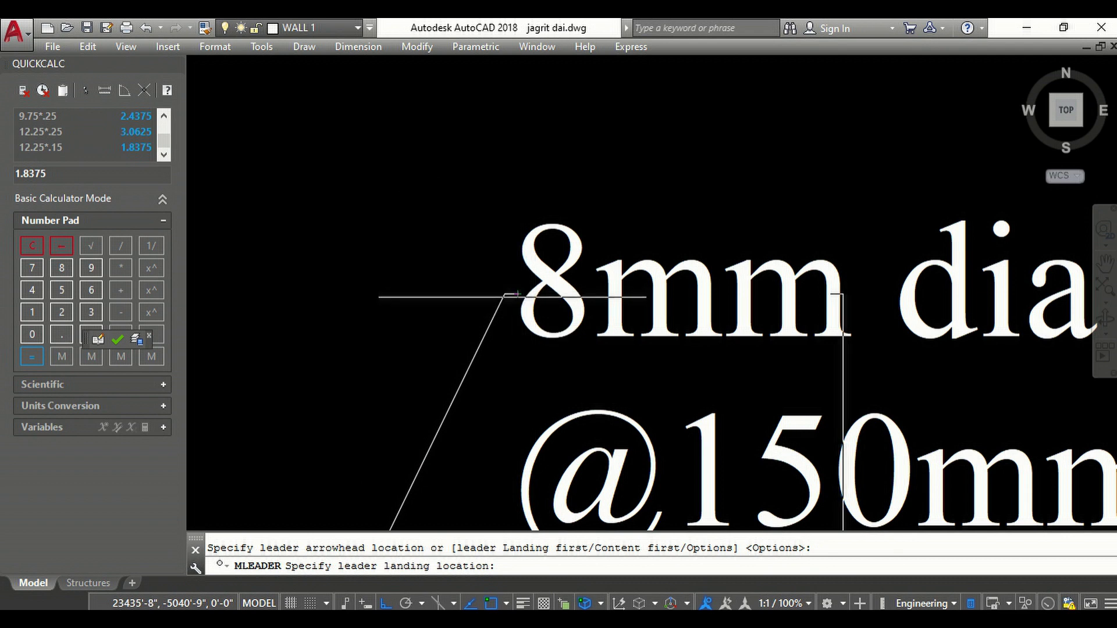
click(504, 294)
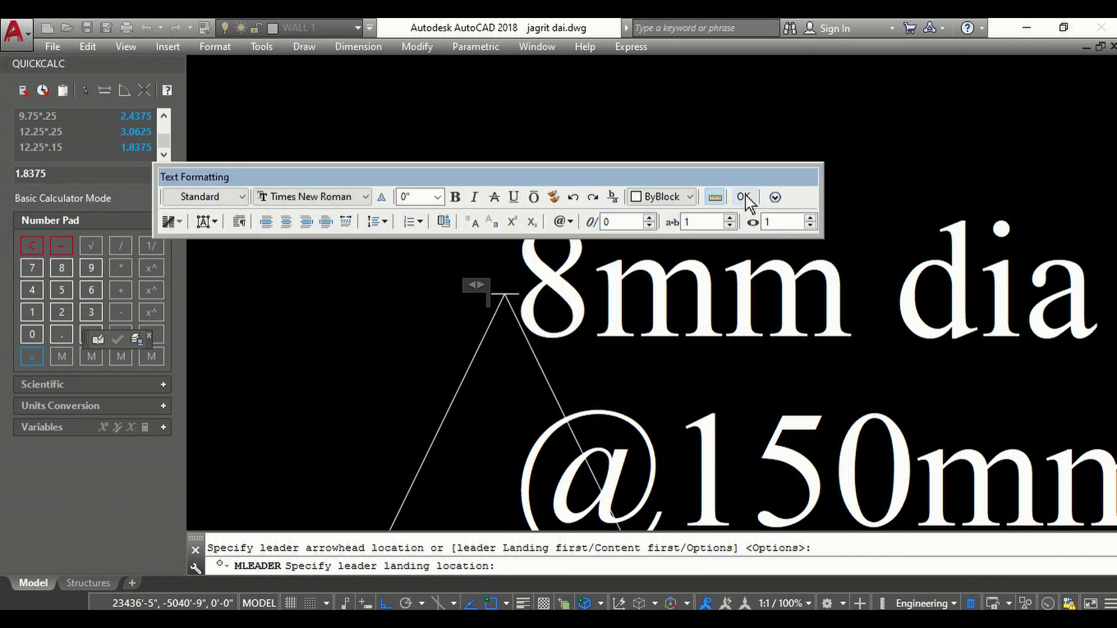
click(746, 194)
scroll(593, 244, down, 3)
scroll(598, 287, down, 2)
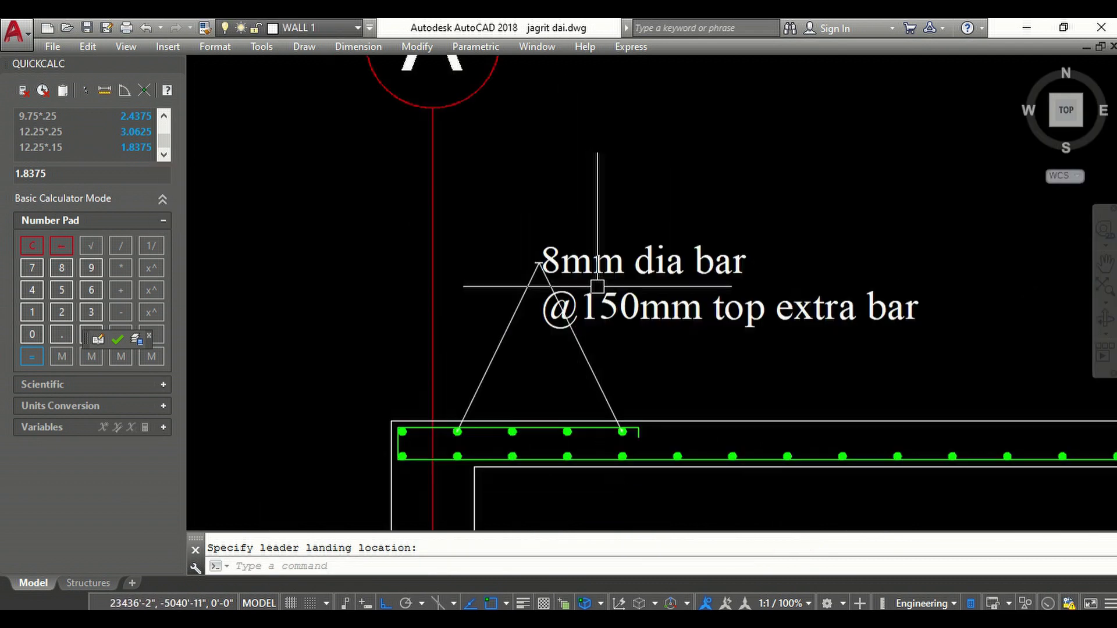
- Add a second text-less leader from another top bar to the label corner
key(Return)
scroll(499, 429, up, 4)
scroll(481, 419, up, 2)
click(483, 426)
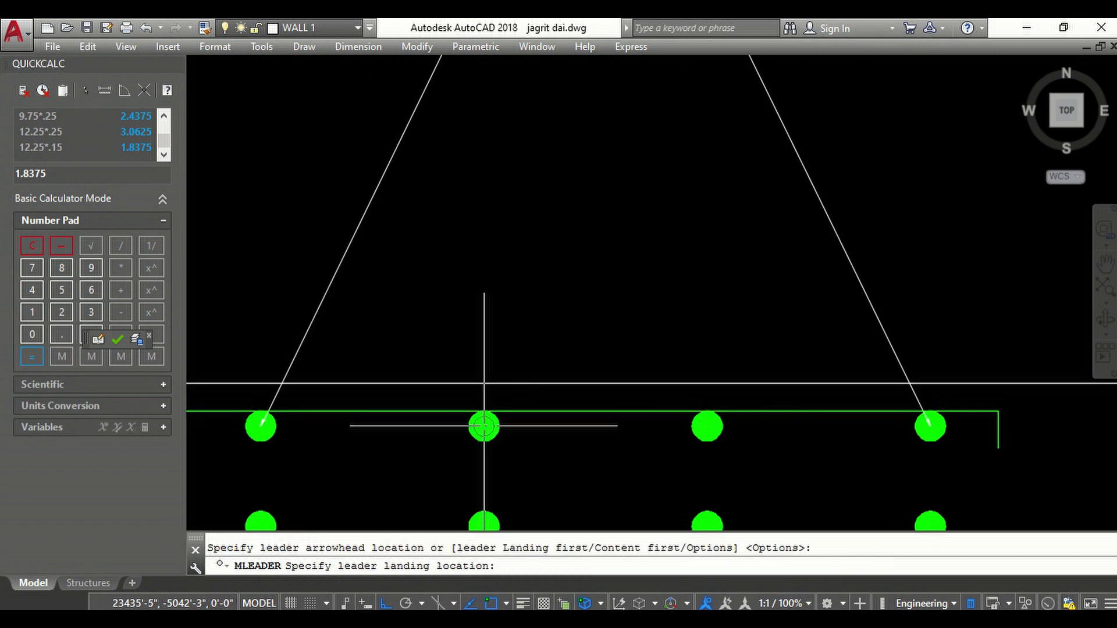
scroll(483, 426, down, 3)
scroll(519, 249, up, 4)
scroll(492, 174, up, 1)
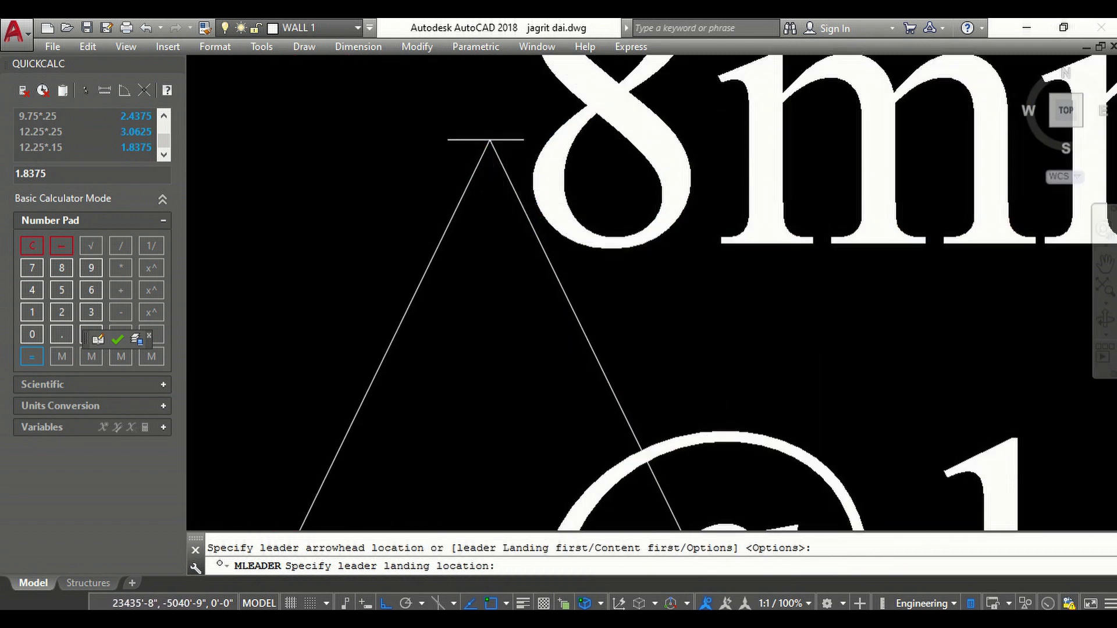
click(489, 140)
click(788, 48)
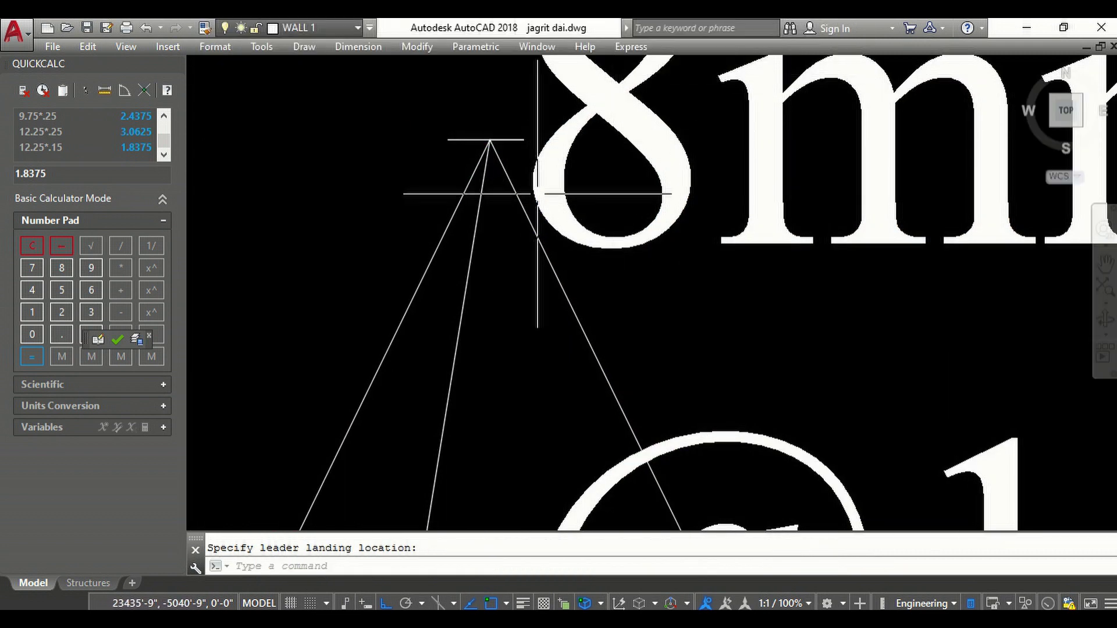
scroll(481, 199, down, 4)
scroll(403, 349, down, 3)
key(Escape)
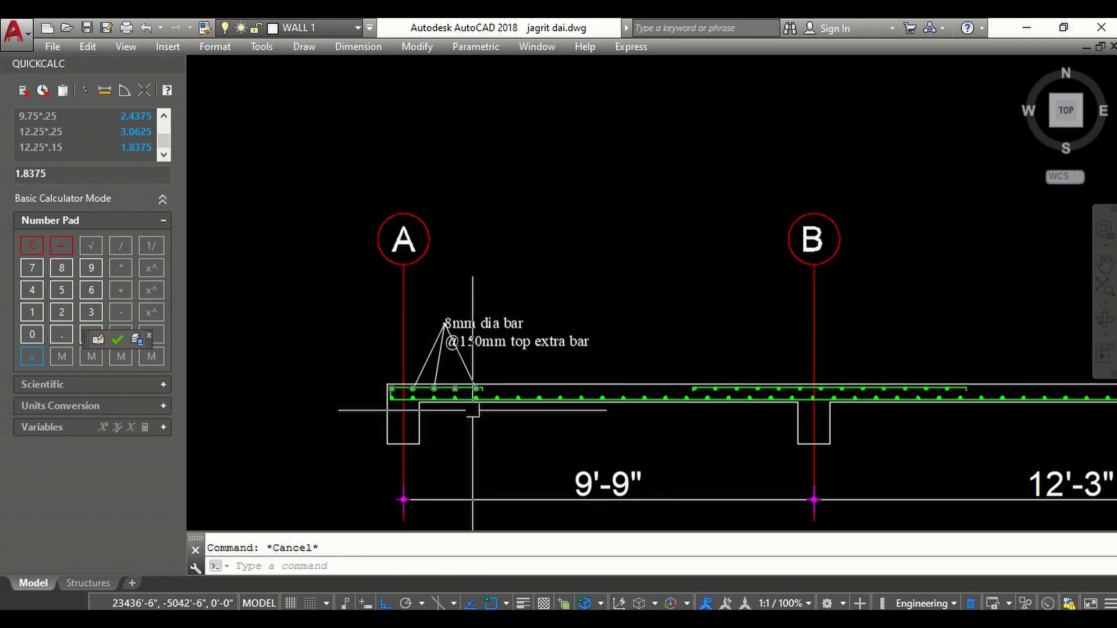
scroll(459, 407, up, 2)
- Select the grid A bar label and its three leaders for copying
text(ct o)
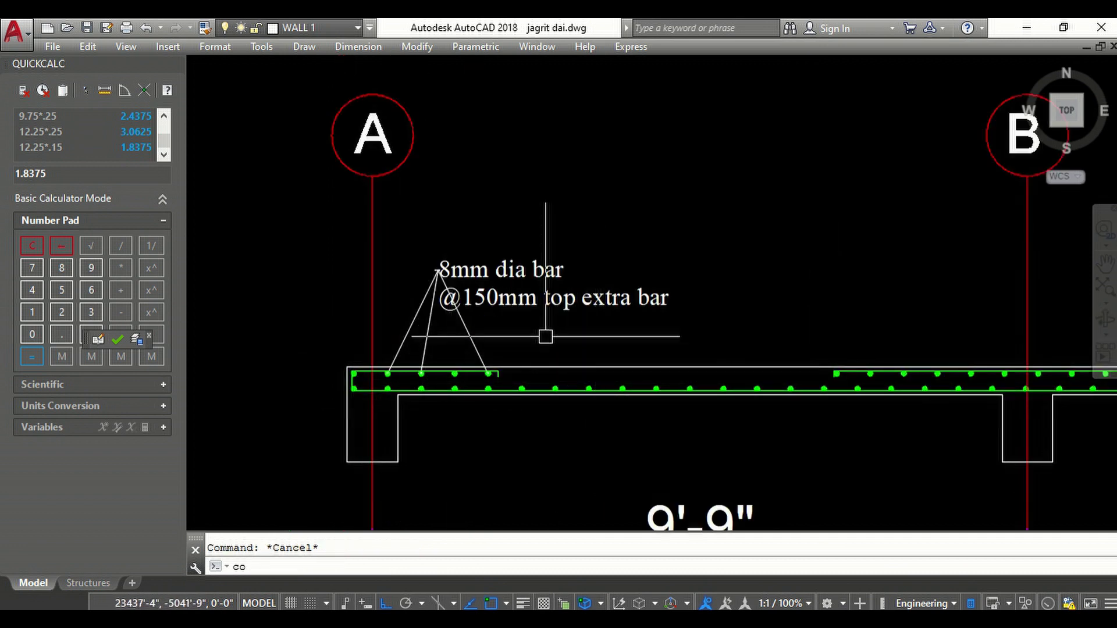
key(Return)
click(501, 329)
click(415, 283)
scroll(410, 374, up, 5)
key(Return)
- Place the copy from a bar base point onto the matching top bars at grid B
click(448, 332)
scroll(411, 331, down, 5)
scroll(634, 372, down, 2)
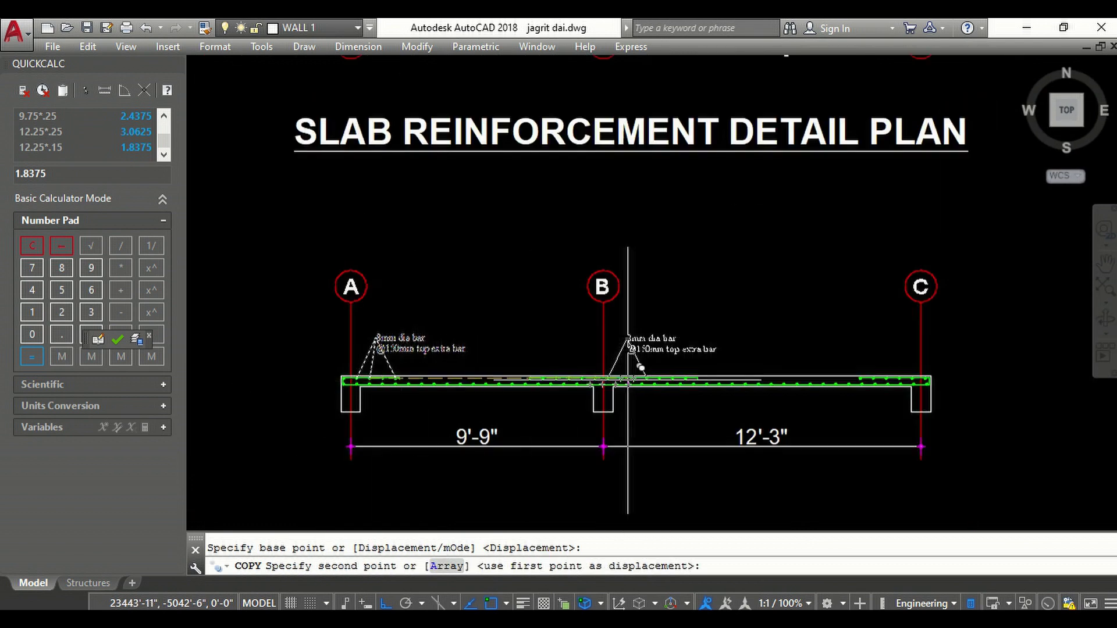
scroll(636, 370, up, 3)
scroll(606, 349, up, 2)
scroll(533, 372, up, 2)
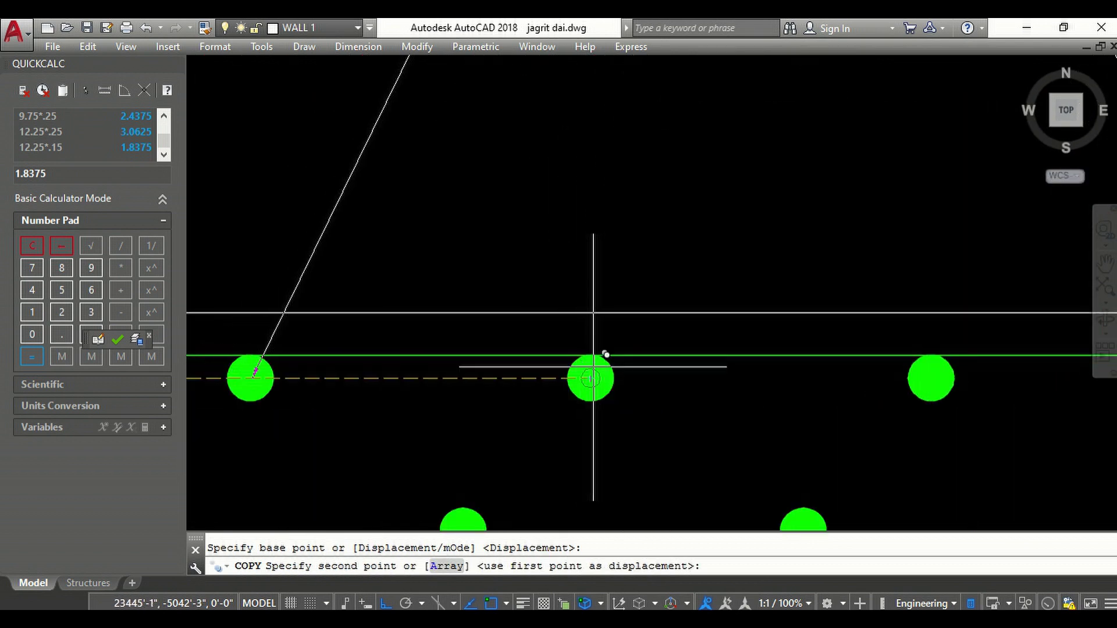
scroll(606, 349, down, 4)
scroll(494, 342, up, 4)
click(461, 353)
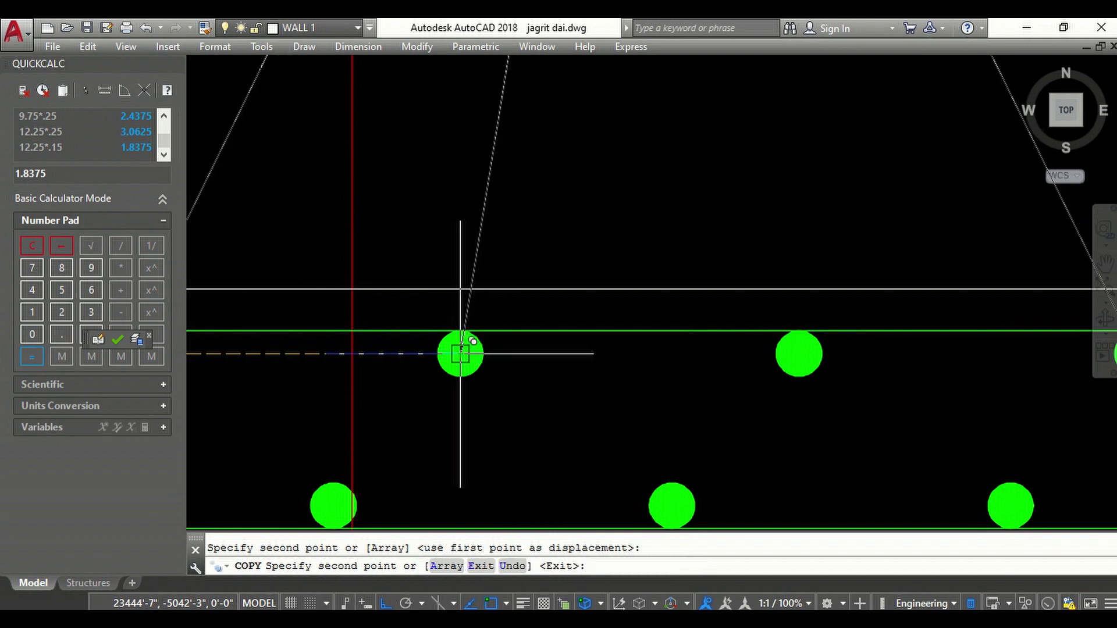
scroll(465, 355, down, 5)
scroll(483, 361, down, 3)
scroll(832, 352, up, 7)
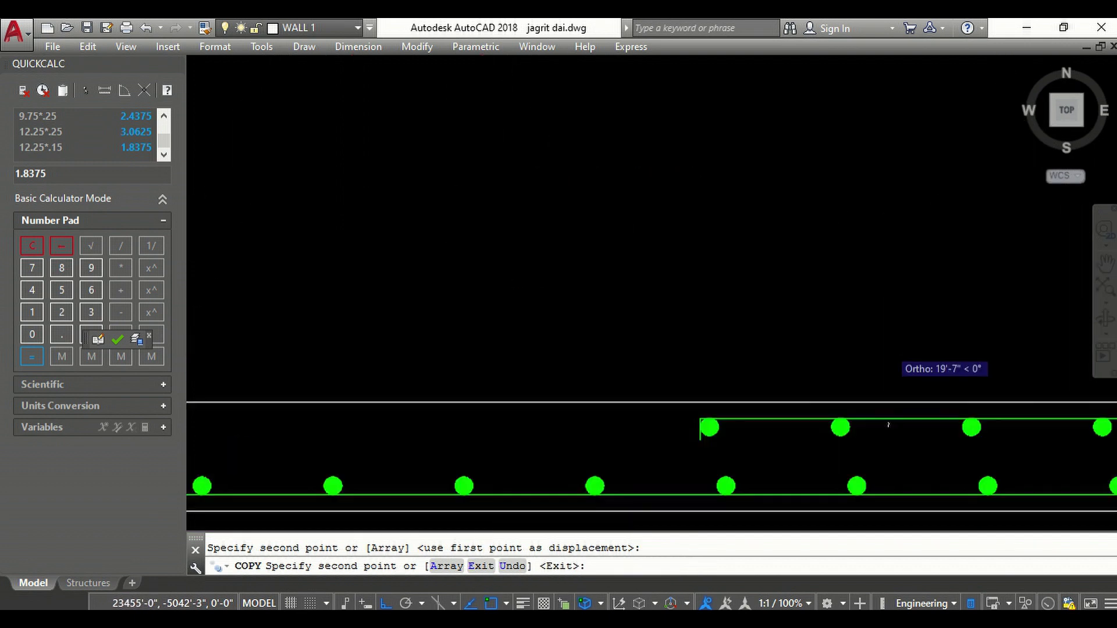
scroll(838, 395, up, 2)
scroll(815, 430, up, 2)
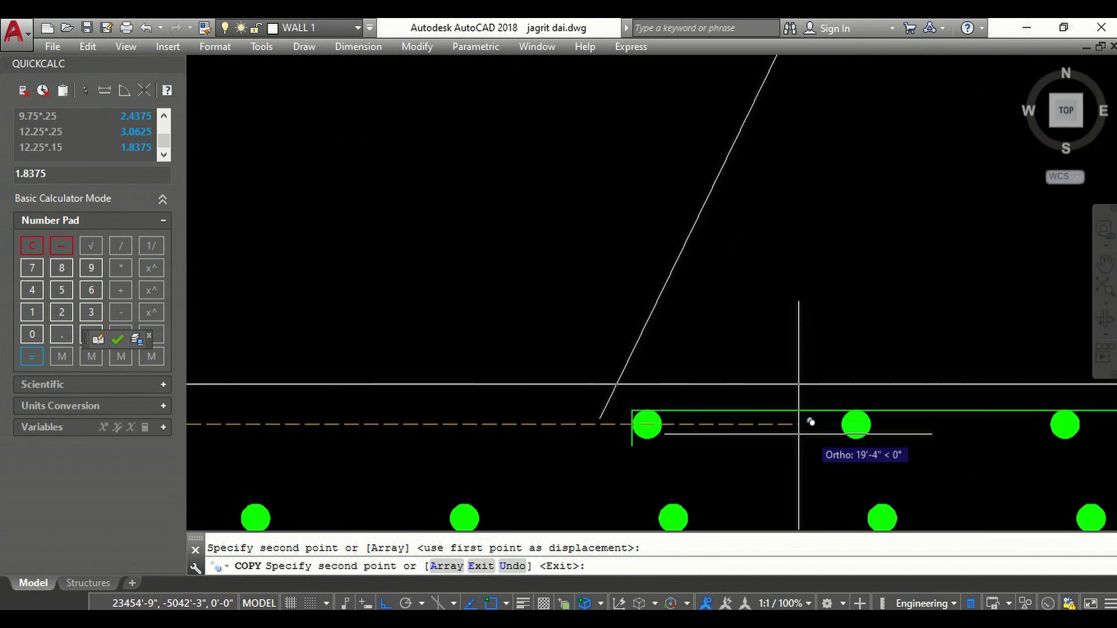
scroll(856, 424, down, 2)
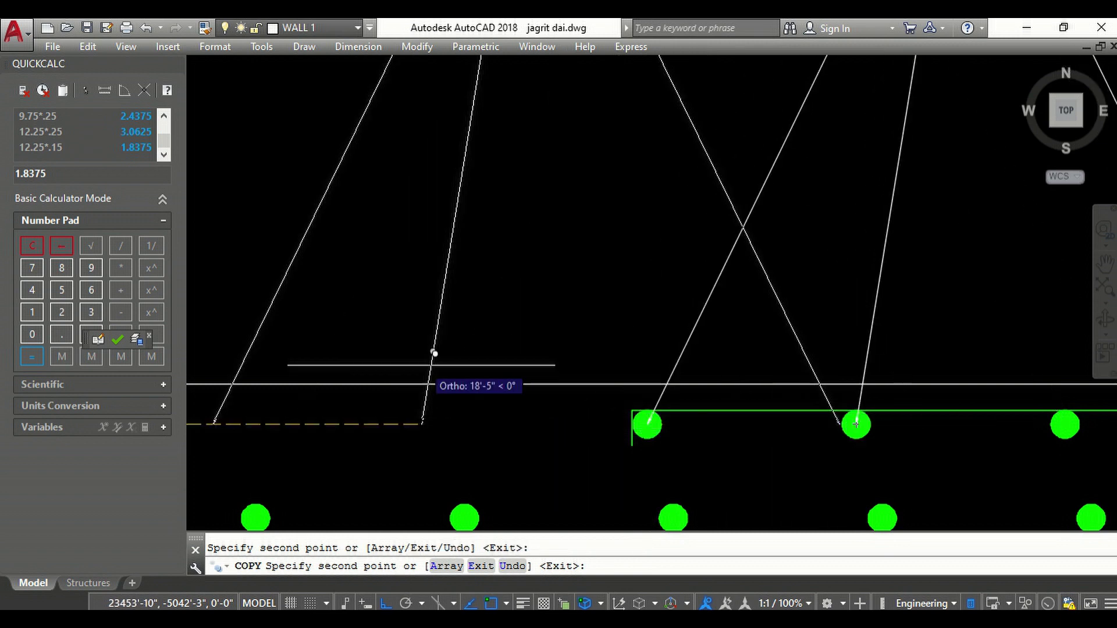
scroll(431, 349, down, 3)
key(Escape)
scroll(908, 337, down, 2)
scroll(598, 357, up, 4)
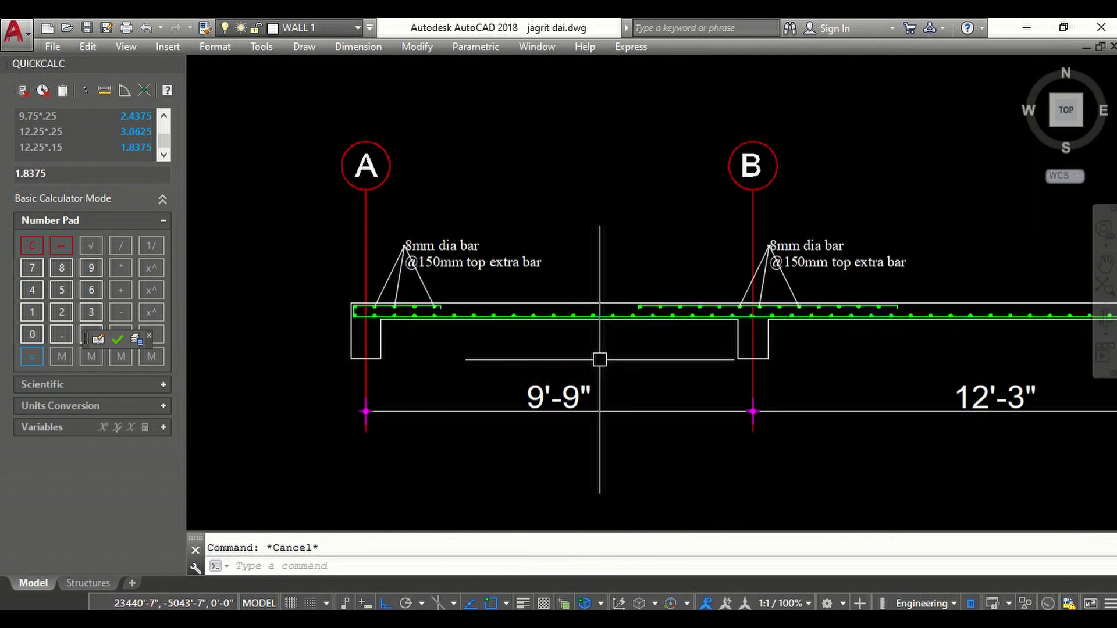
scroll(551, 281, down, 4)
- Mirror the grid A label and leaders below the slab, keeping the original
scroll(550, 285, up, 6)
scroll(465, 274, down, 1)
scroll(582, 349, down, 1)
scroll(511, 286, down, 2)
scroll(596, 299, up, 2)
text(mi)
click(529, 284)
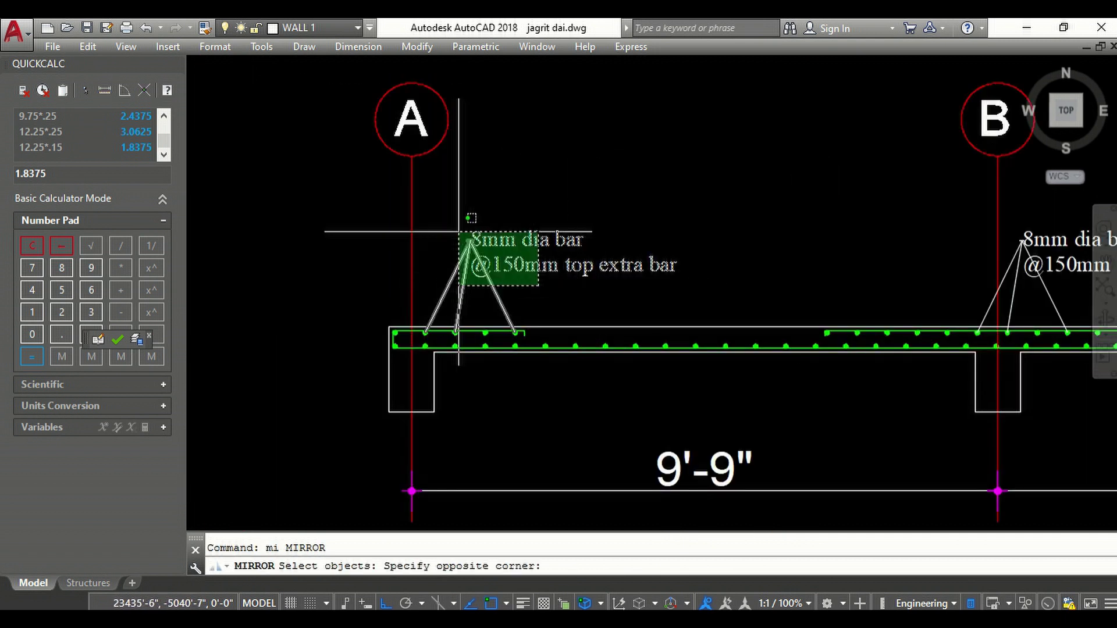
click(472, 230)
click(508, 389)
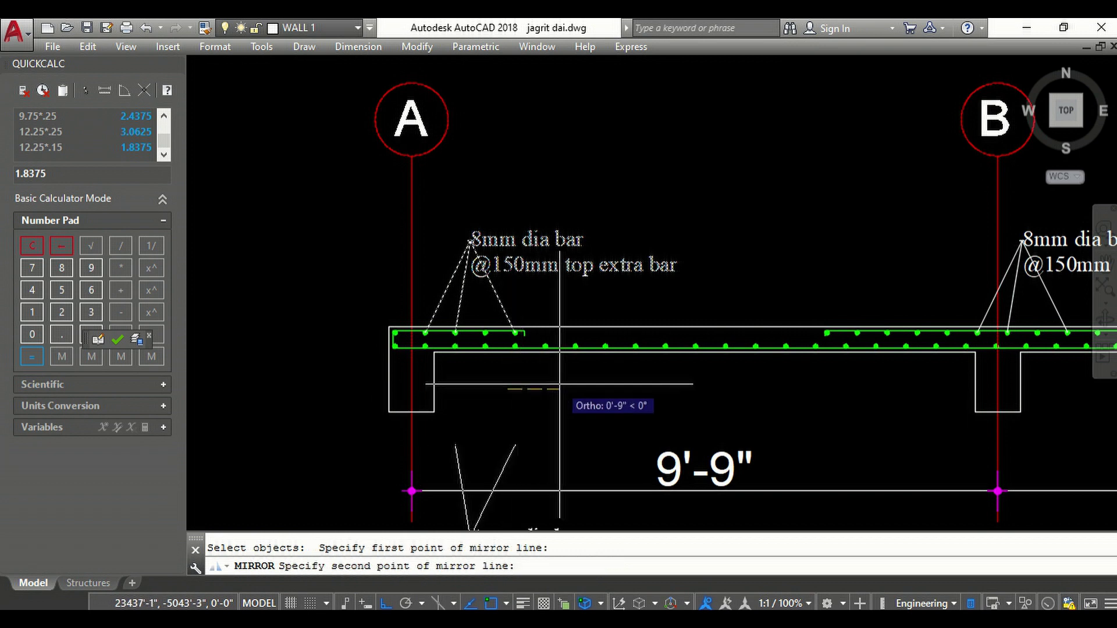
click(515, 451)
scroll(506, 445, down, 2)
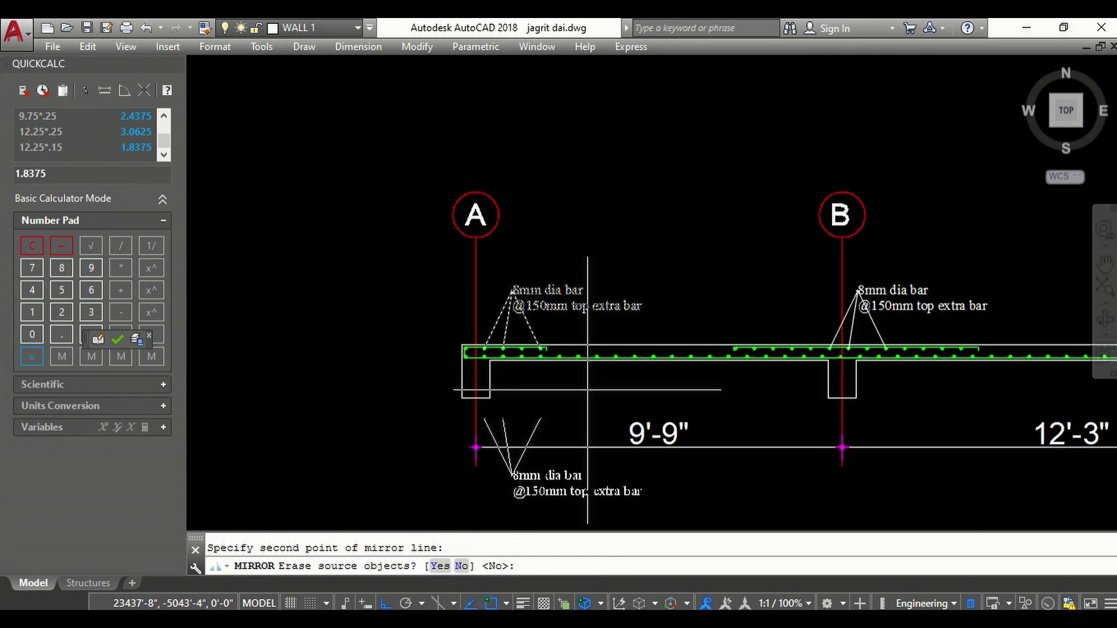
key(Return)
key(Escape)
scroll(545, 492, up, 4)
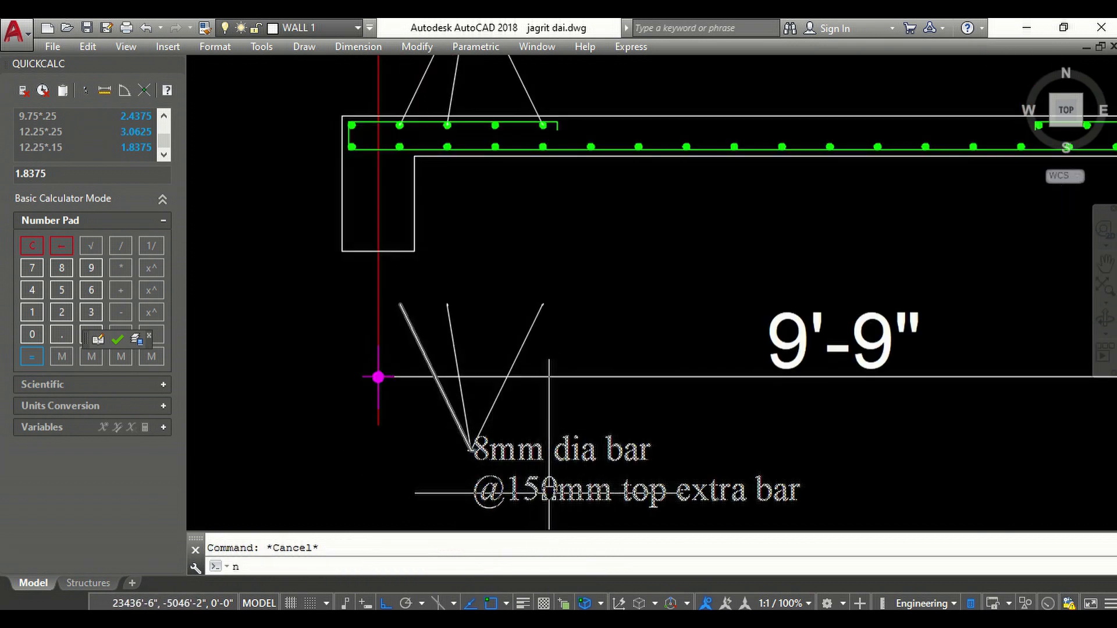
- Move the mirrored label so its leaders reach the bottom bars
key(Return)
click(529, 515)
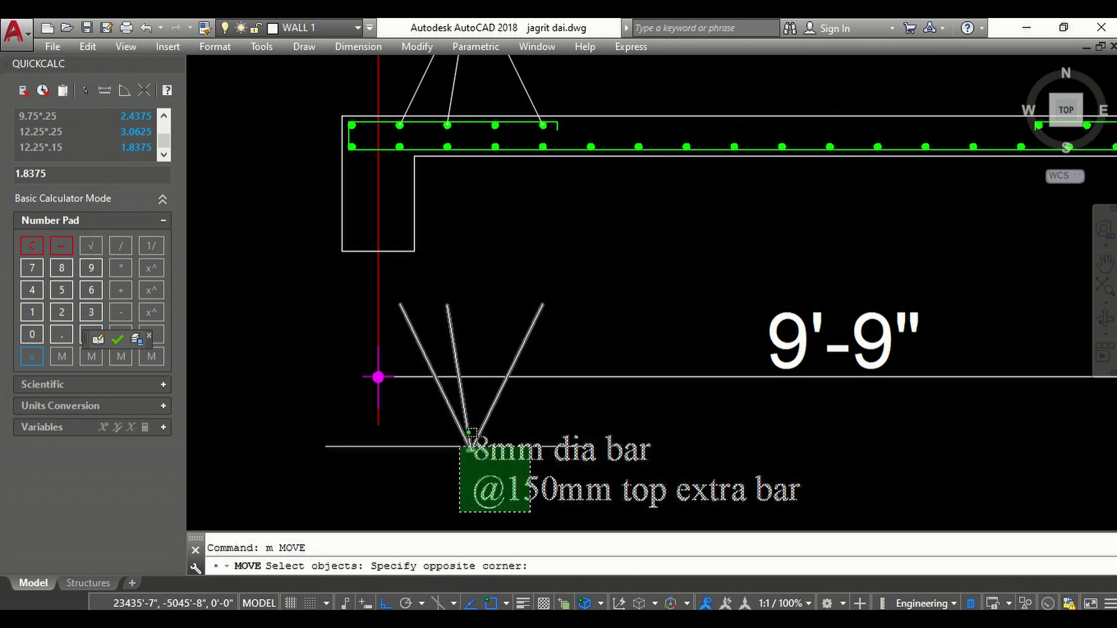
click(456, 419)
scroll(435, 314, up, 3)
scroll(451, 319, up, 3)
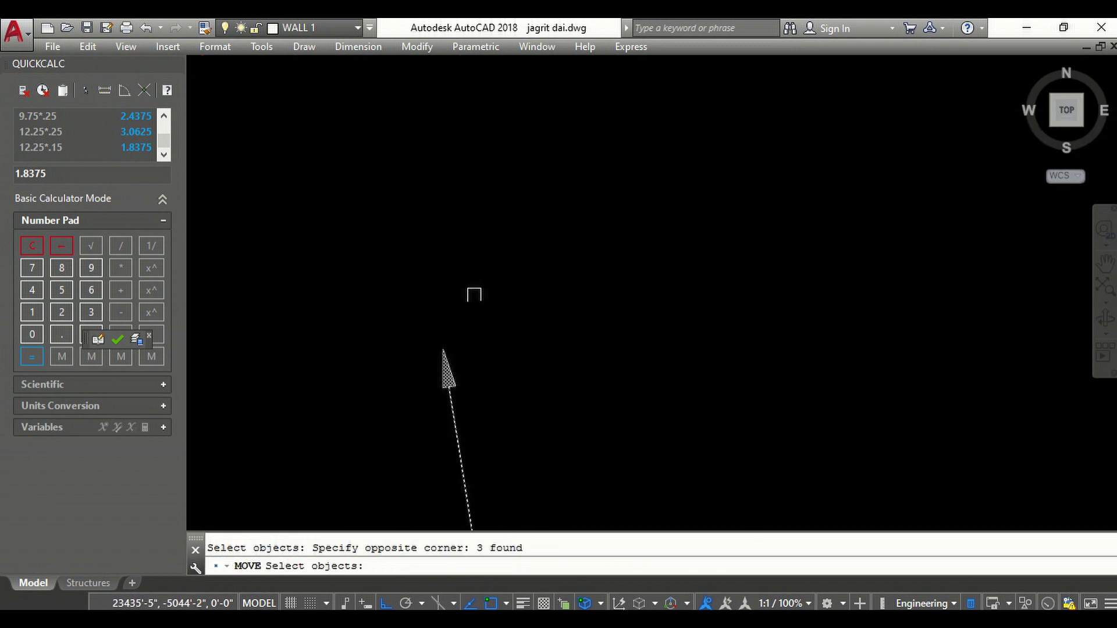
scroll(471, 295, up, 2)
key(Return)
click(439, 351)
scroll(466, 332, down, 2)
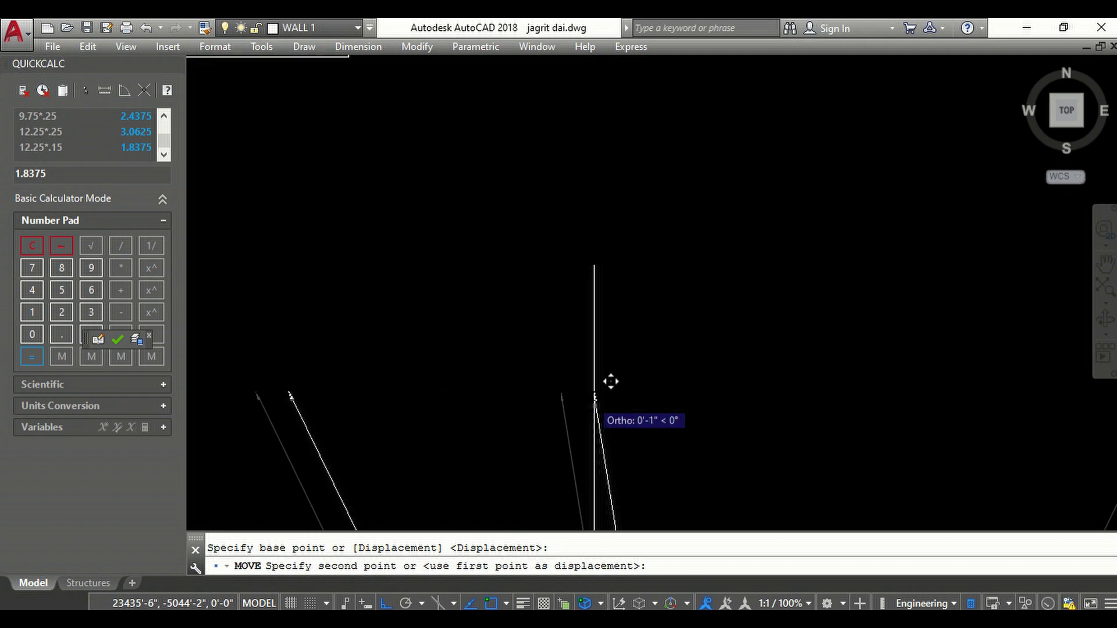
scroll(609, 381, down, 3)
scroll(696, 228, up, 3)
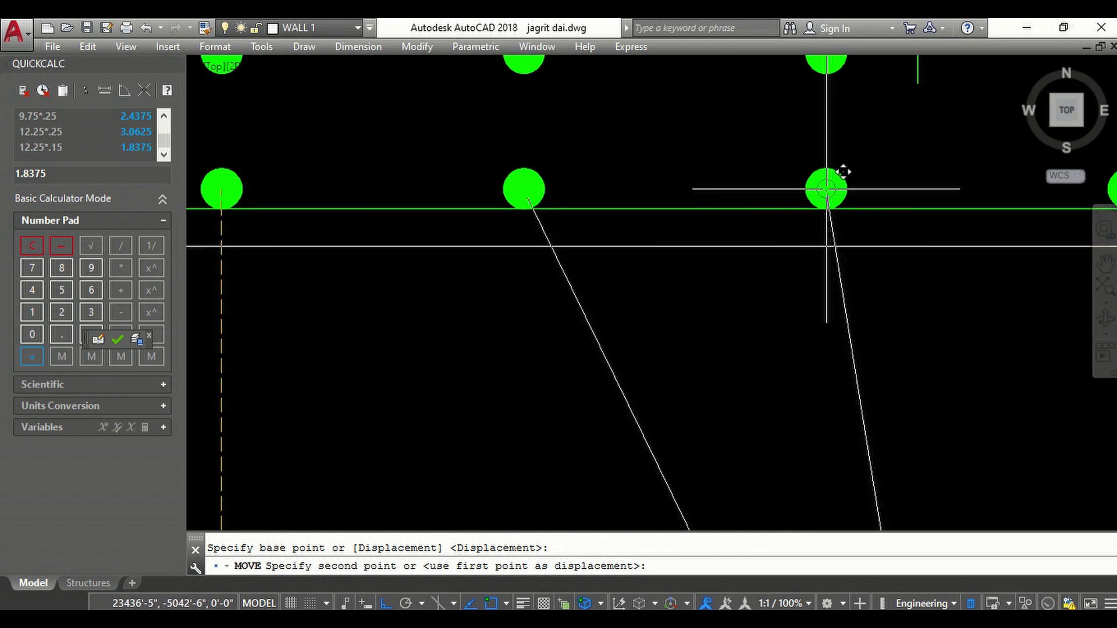
click(827, 186)
scroll(656, 276, down, 3)
key(Escape)
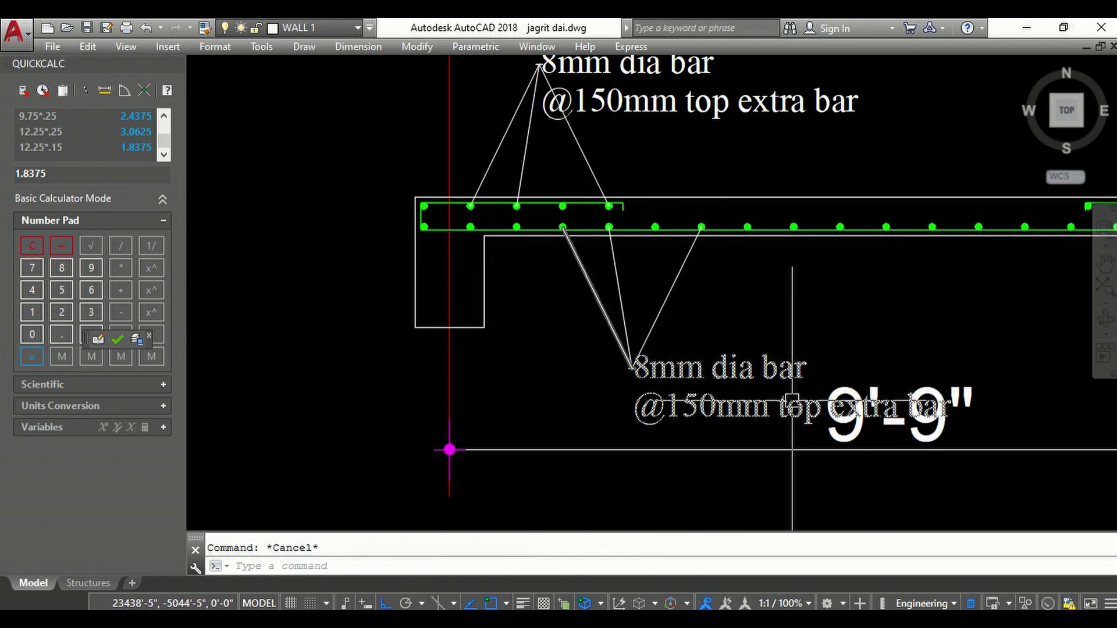
- Replace 'top extra' with 'bottom distribution' in the lower bar label's text
double_click(691, 370)
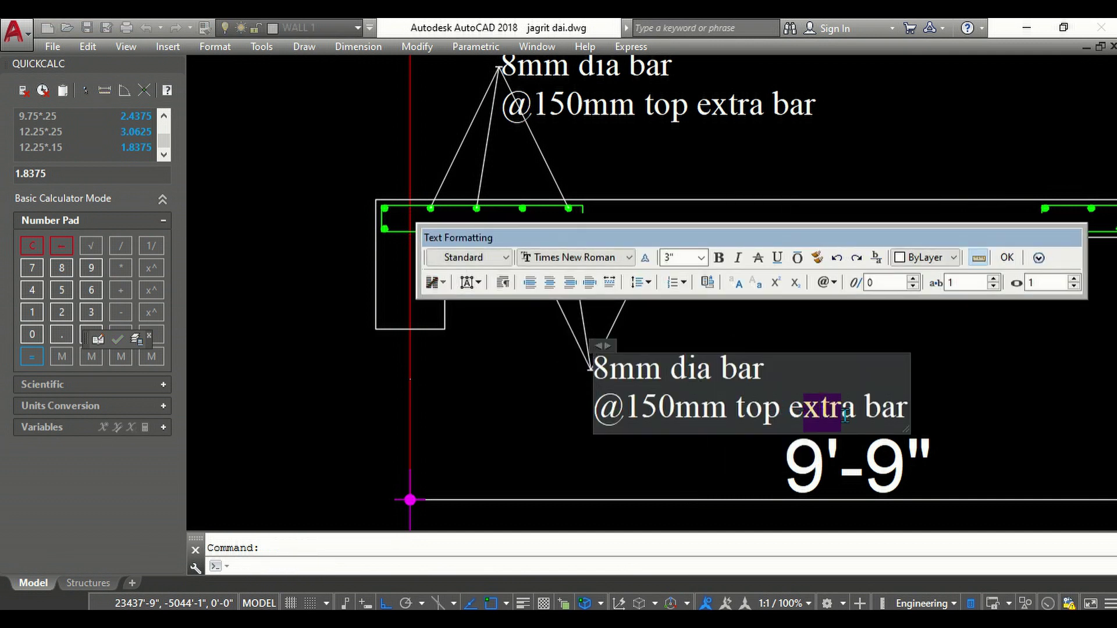
text(bottom )
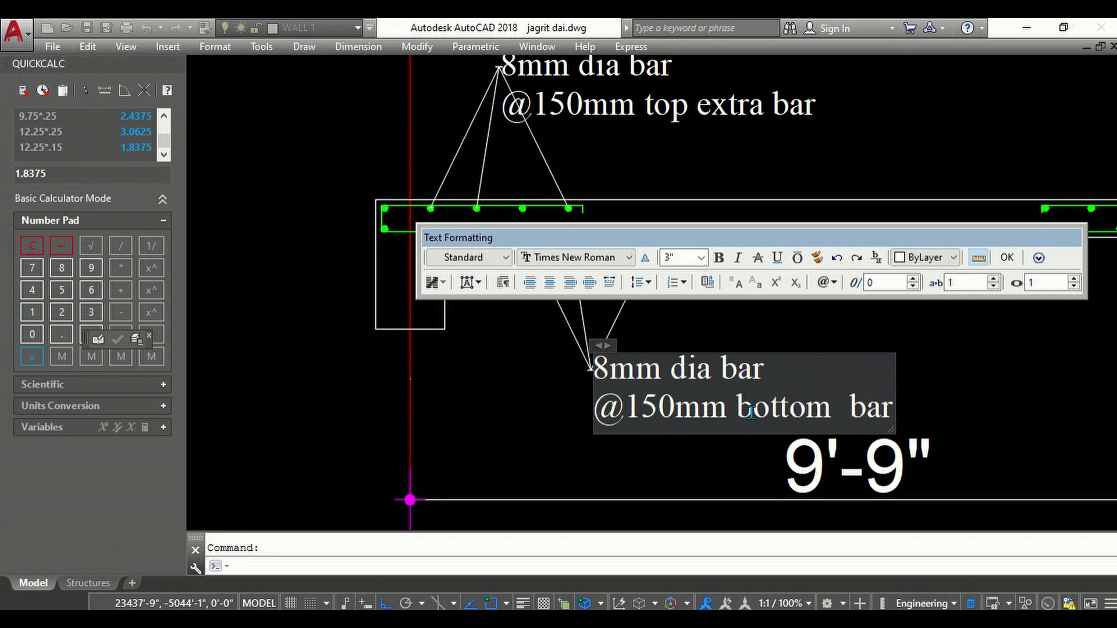
text(d)
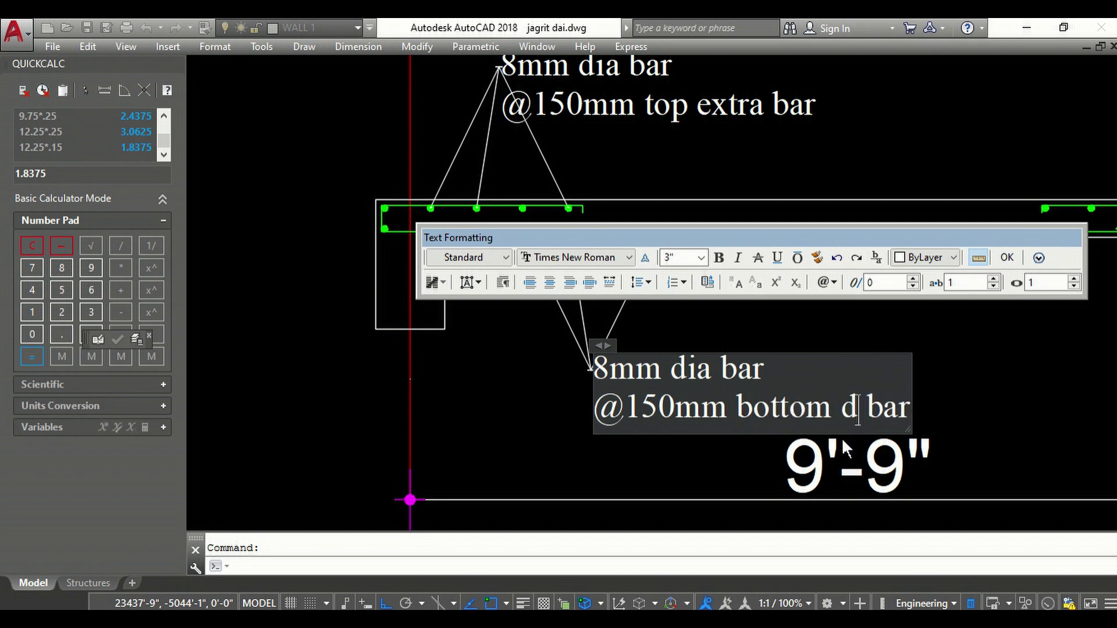
text(istribu)
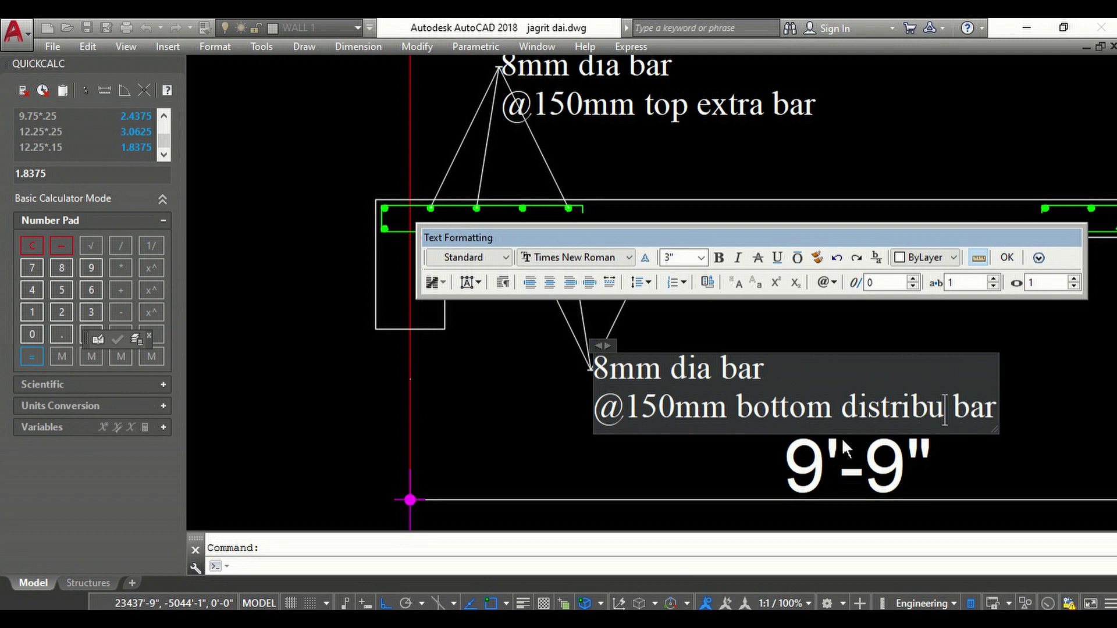
text(tion)
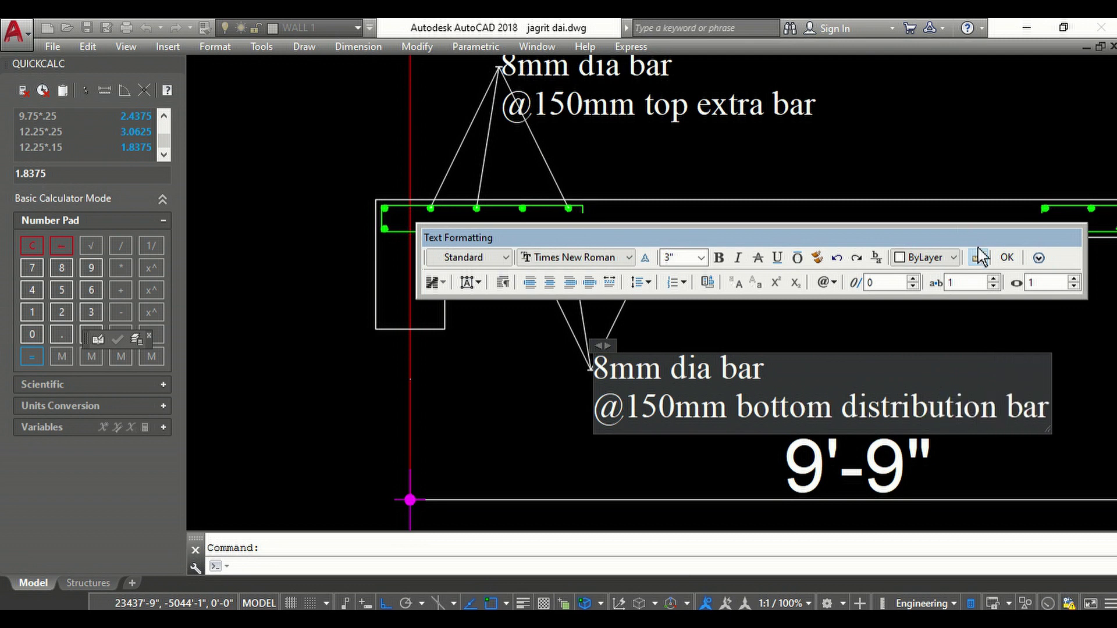
click(1007, 258)
scroll(611, 337, down, 3)
scroll(813, 339, up, 3)
key(Escape)
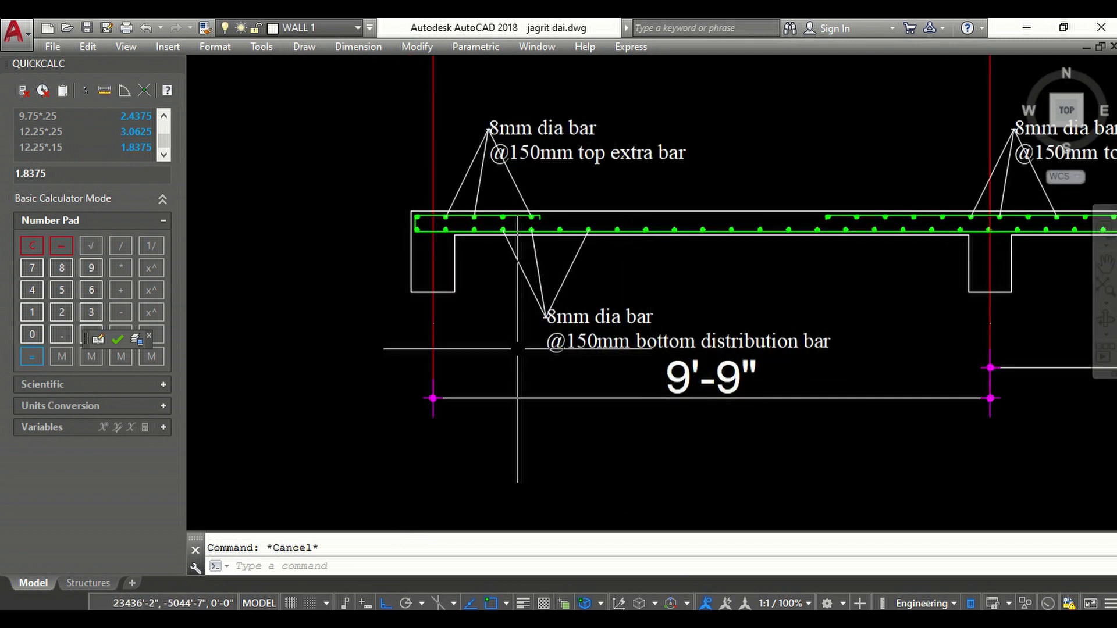
click(663, 566)
text(co)
key(Return)
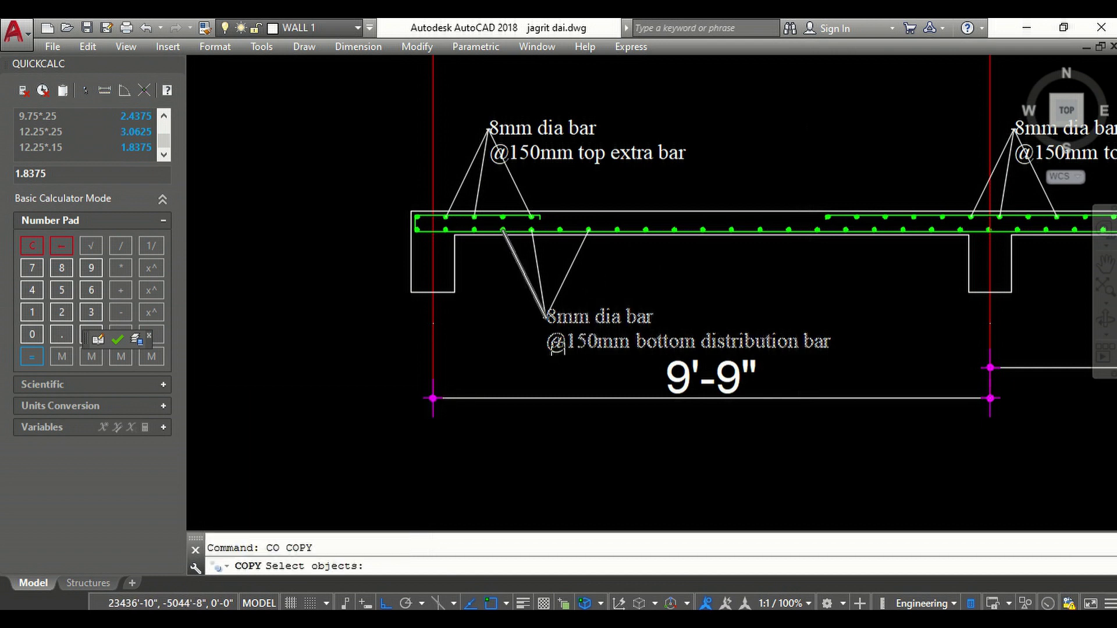
- Copy the bottom distribution bar label into the B–C span
click(580, 361)
click(528, 279)
scroll(527, 279, up, 5)
key(Return)
click(563, 184)
scroll(563, 185, down, 5)
scroll(576, 220, down, 5)
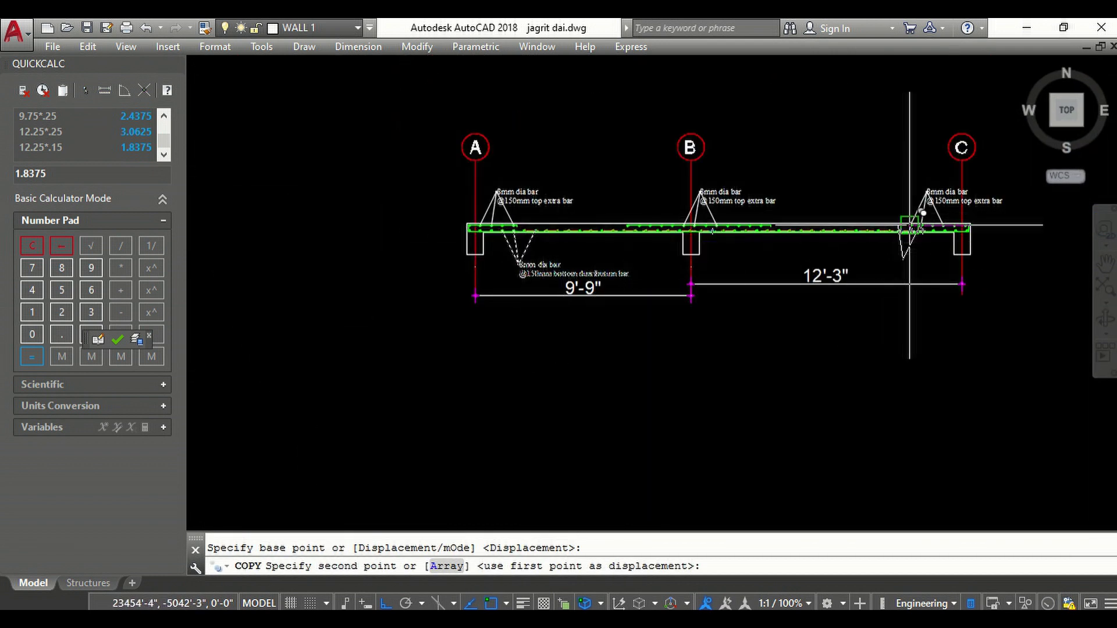
scroll(960, 220, up, 5)
scroll(744, 200, up, 3)
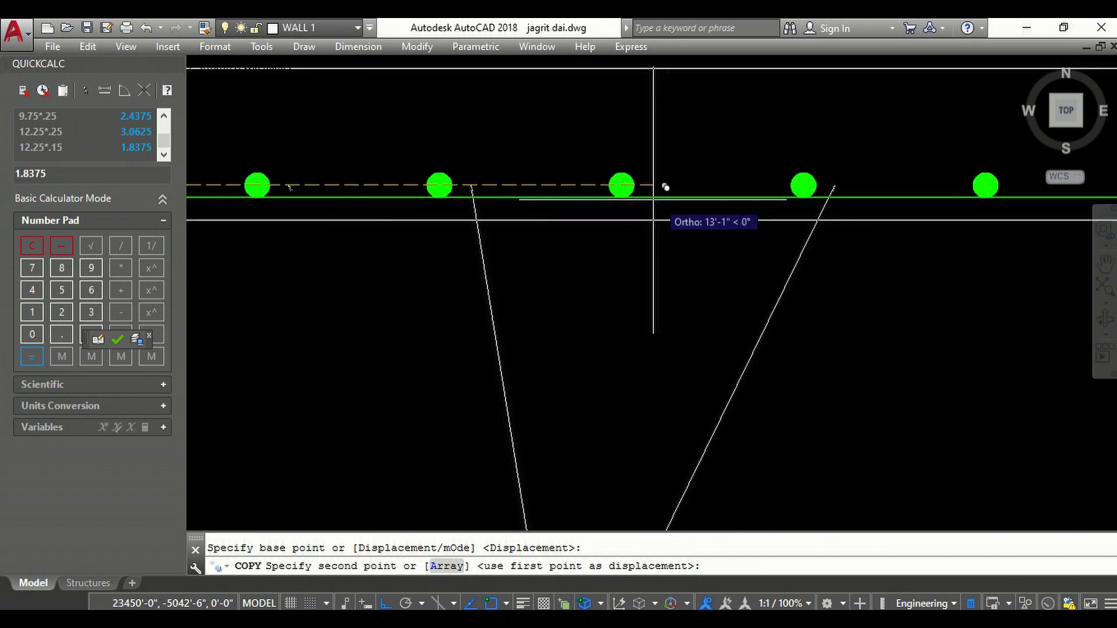
click(622, 185)
scroll(661, 200, down, 5)
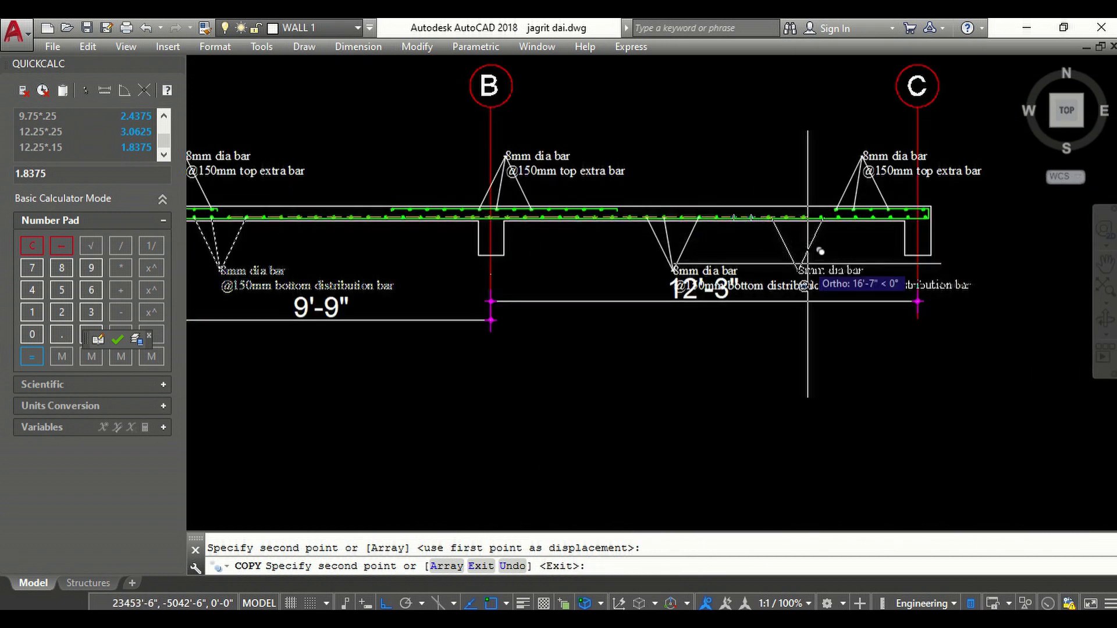
key(Escape)
- Move the 12'-3" dimension down level with the 9'-9" dimension
key(Return)
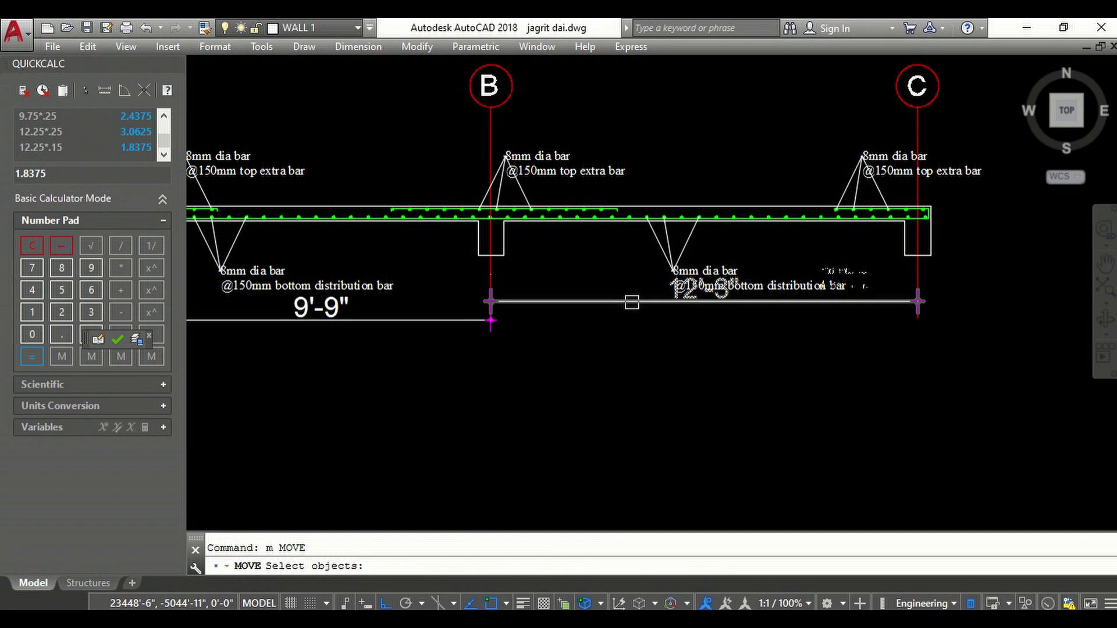
click(630, 301)
key(Return)
click(751, 324)
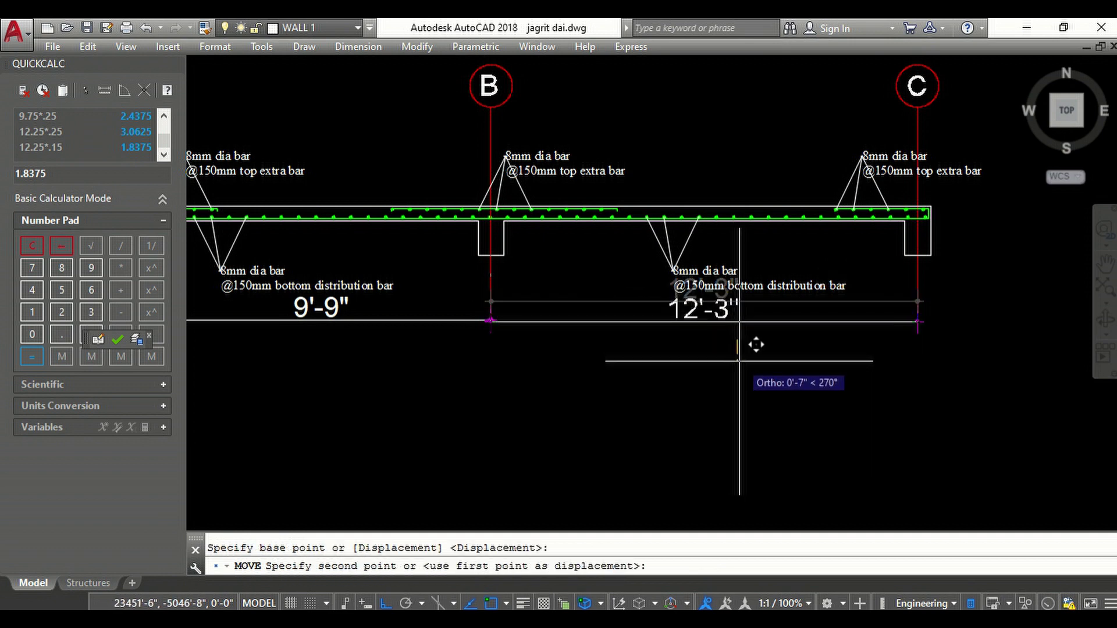
click(748, 377)
scroll(753, 382, down, 2)
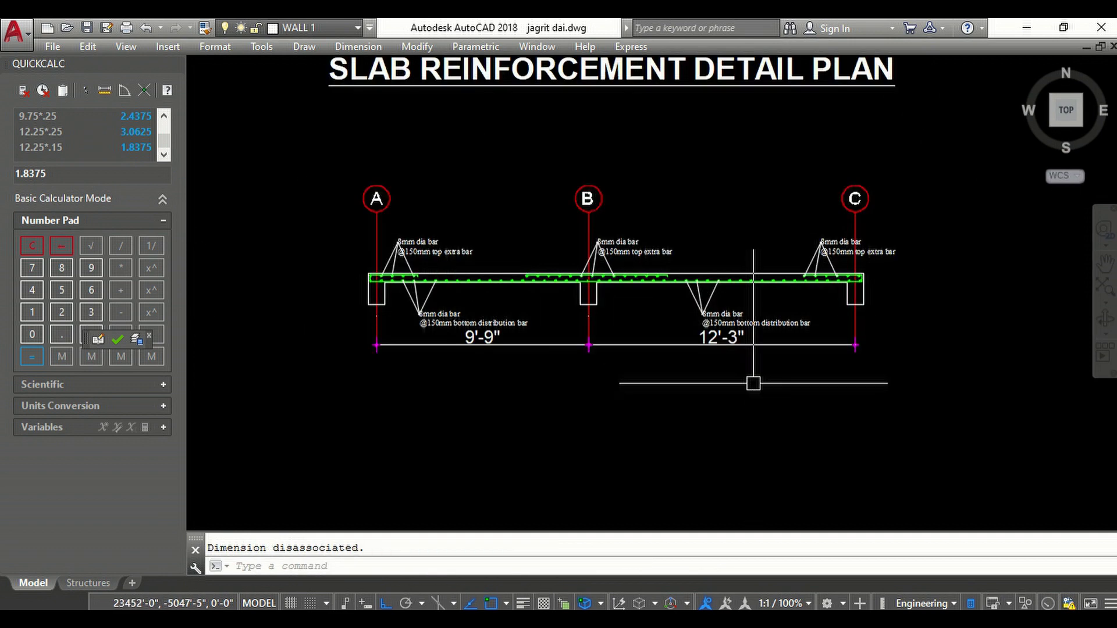
scroll(482, 281, up, 4)
scroll(669, 273, up, 2)
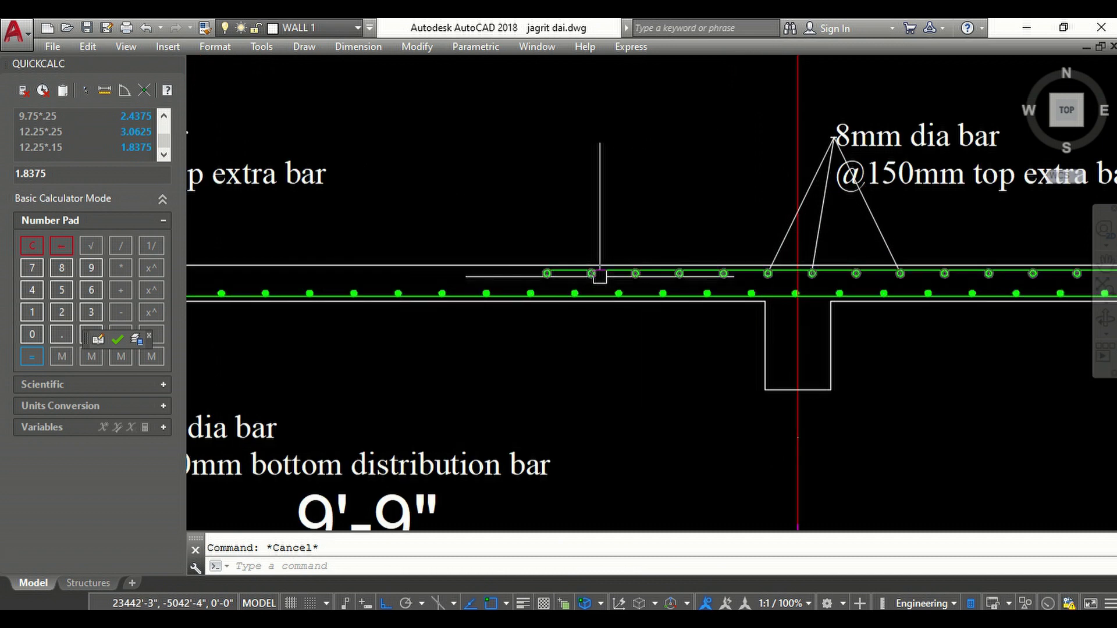
scroll(722, 325, down, 2)
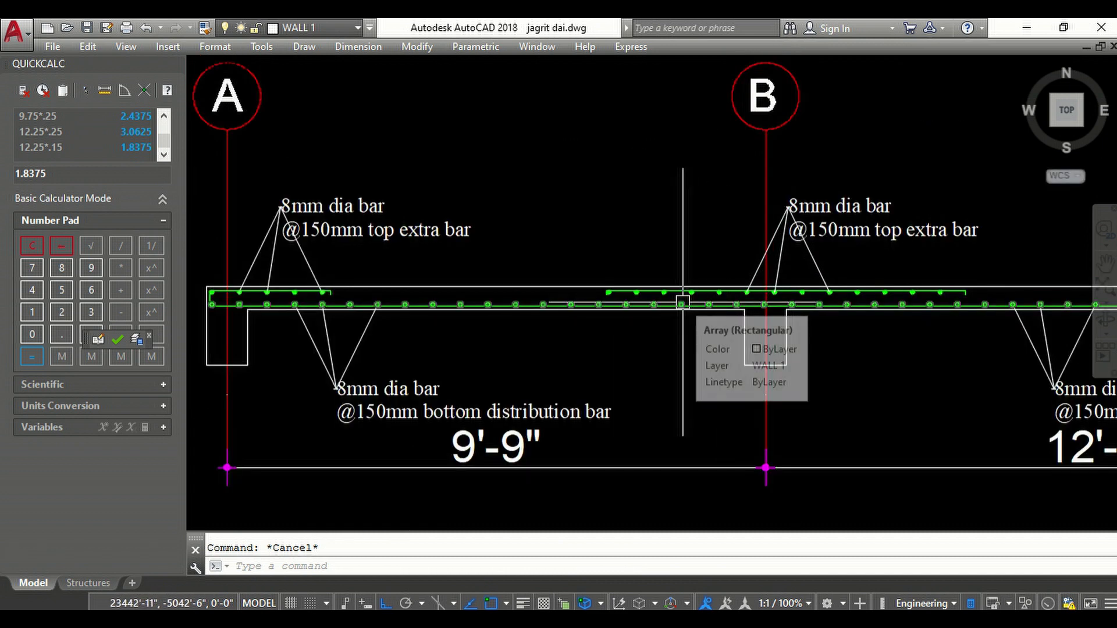
text(MIea)
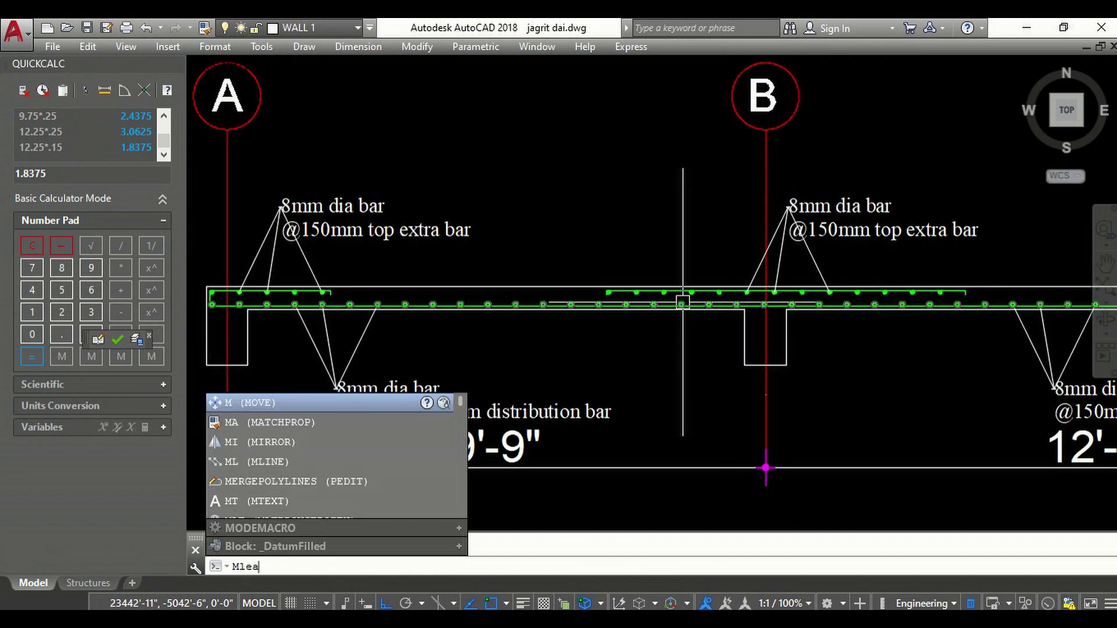
text(der)
- Start a multileader arrowed at the bottom bars, landing below the slab, at 3" text height
key(Return)
scroll(683, 303, up, 4)
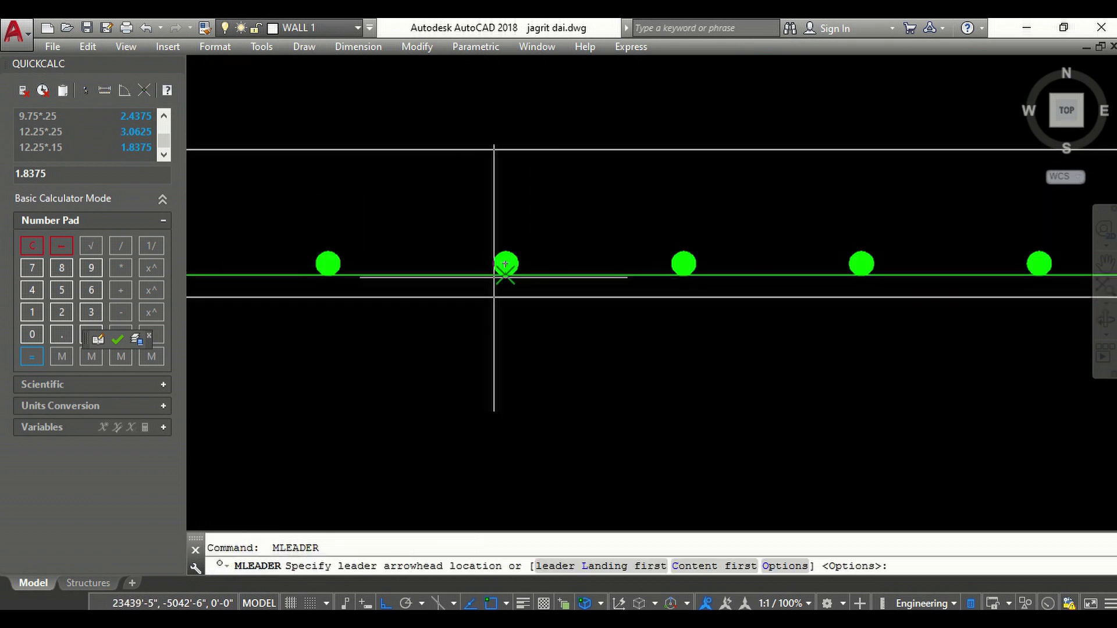
click(586, 276)
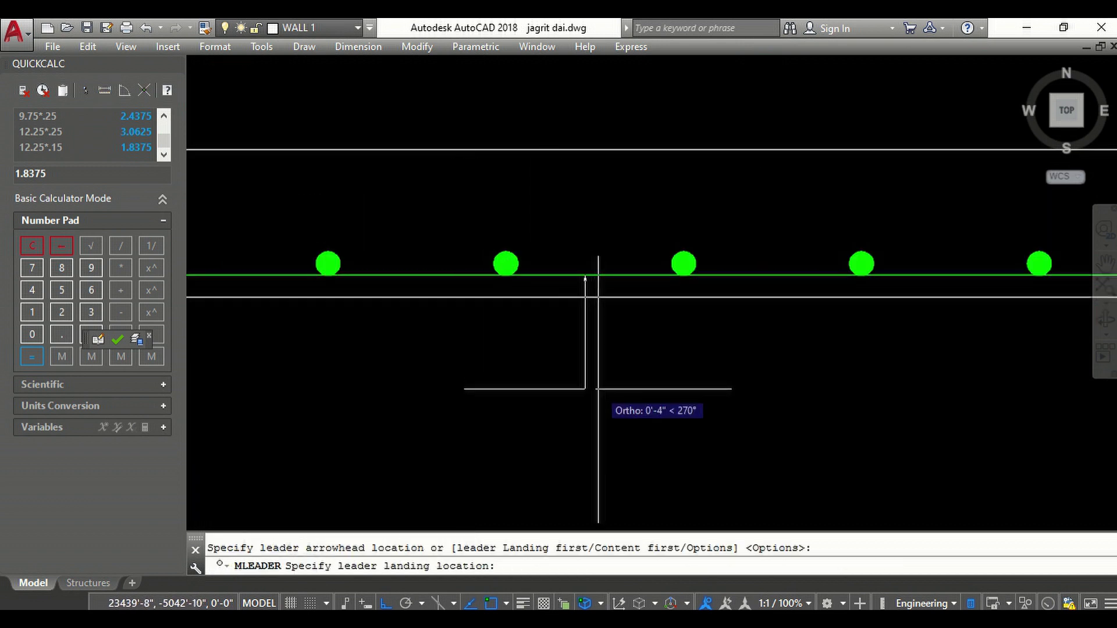
scroll(586, 381, down, 3)
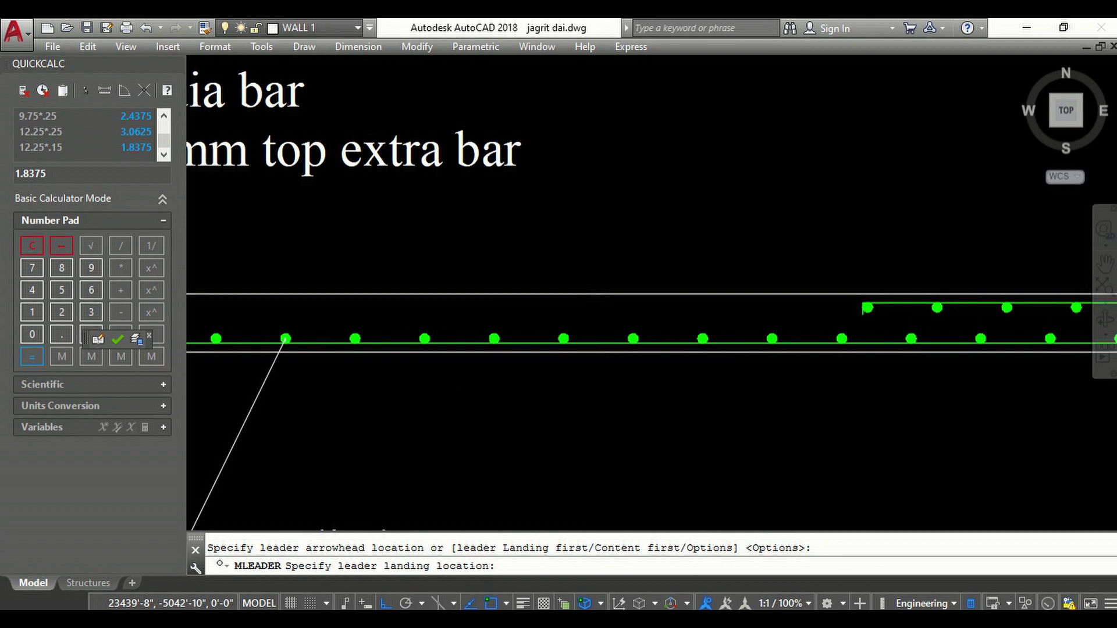
click(599, 389)
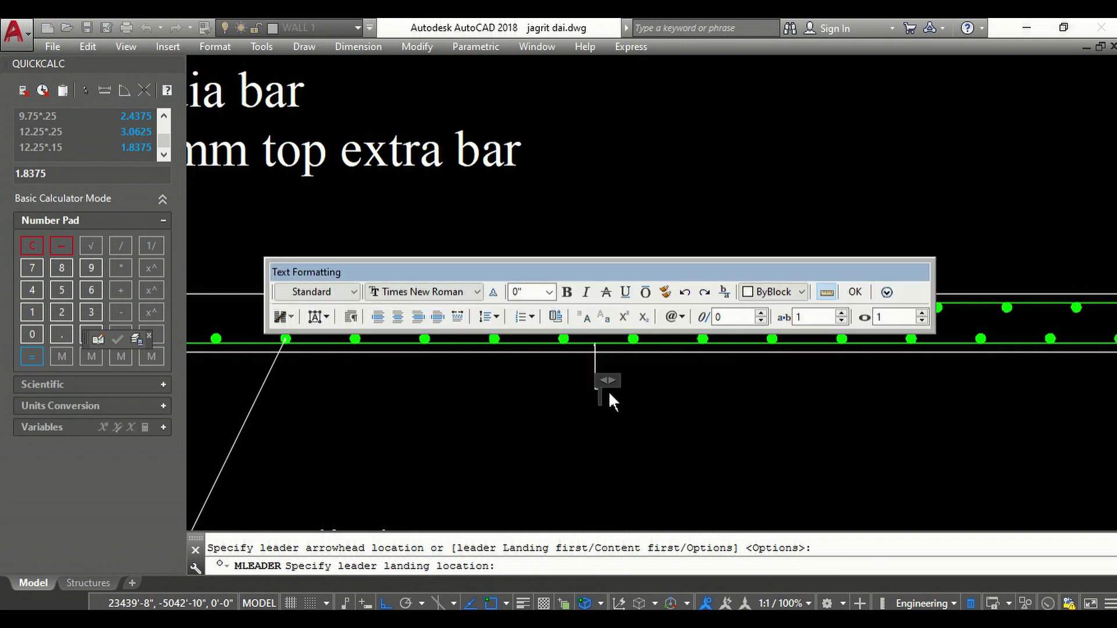
scroll(608, 394, down, 5)
scroll(611, 233, down, 2)
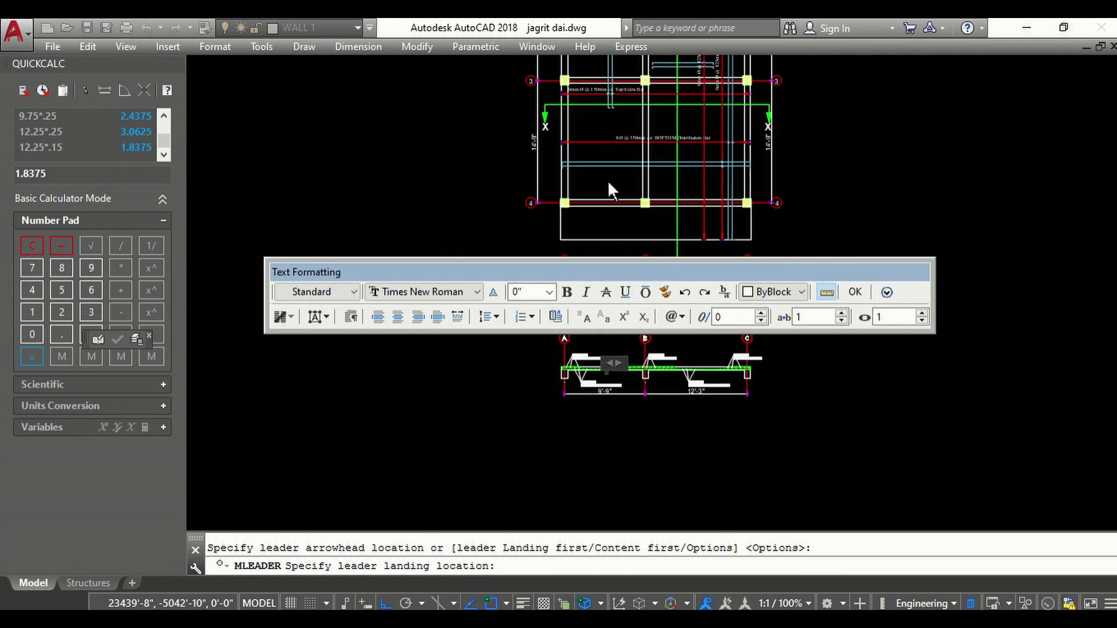
scroll(617, 174, up, 5)
scroll(616, 184, down, 2)
scroll(568, 198, down, 3)
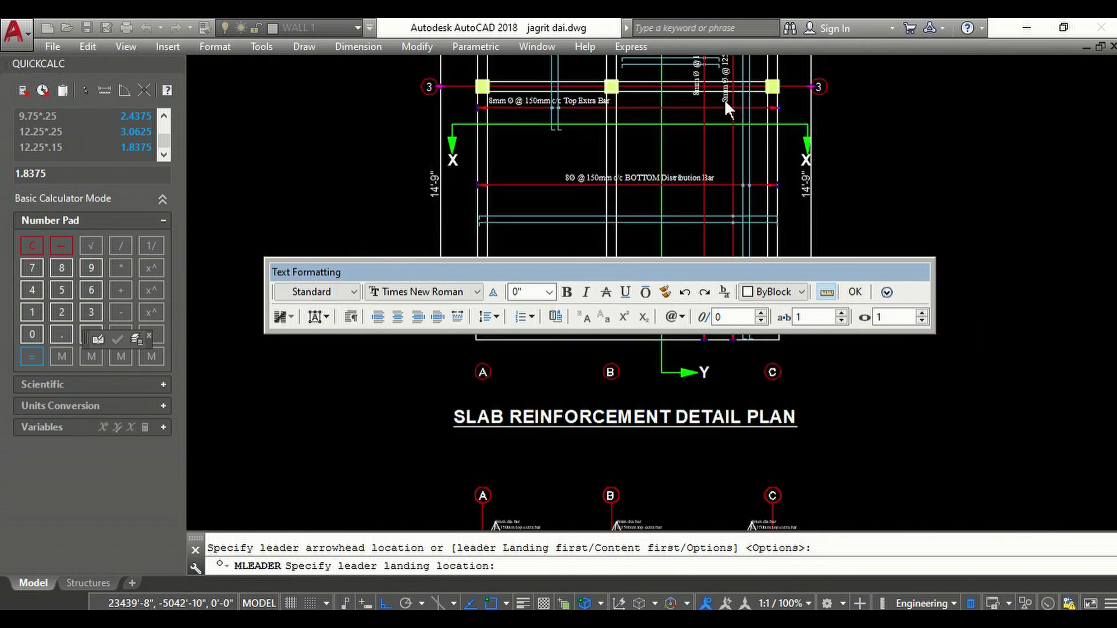
scroll(725, 89, down, 2)
scroll(725, 87, up, 5)
scroll(713, 131, down, 3)
scroll(717, 106, up, 3)
scroll(715, 88, down, 1)
scroll(705, 177, up, 3)
scroll(719, 119, down, 2)
scroll(696, 135, down, 3)
scroll(648, 346, up, 3)
scroll(623, 415, down, 1)
scroll(564, 352, up, 3)
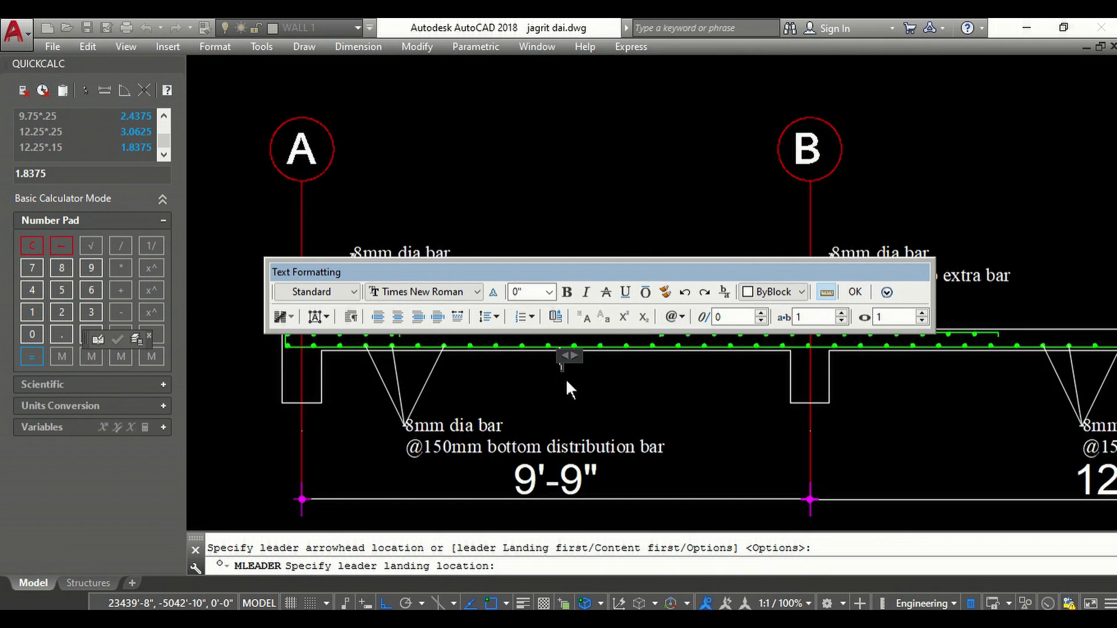
scroll(567, 358, up, 3)
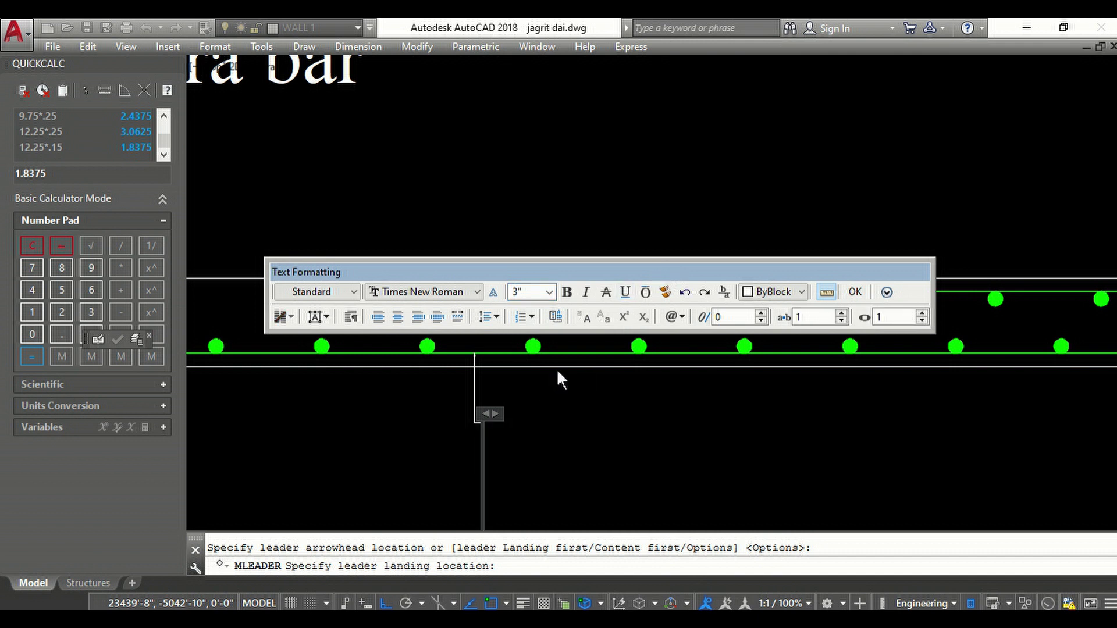
scroll(570, 364, down, 2)
scroll(640, 378, down, 1)
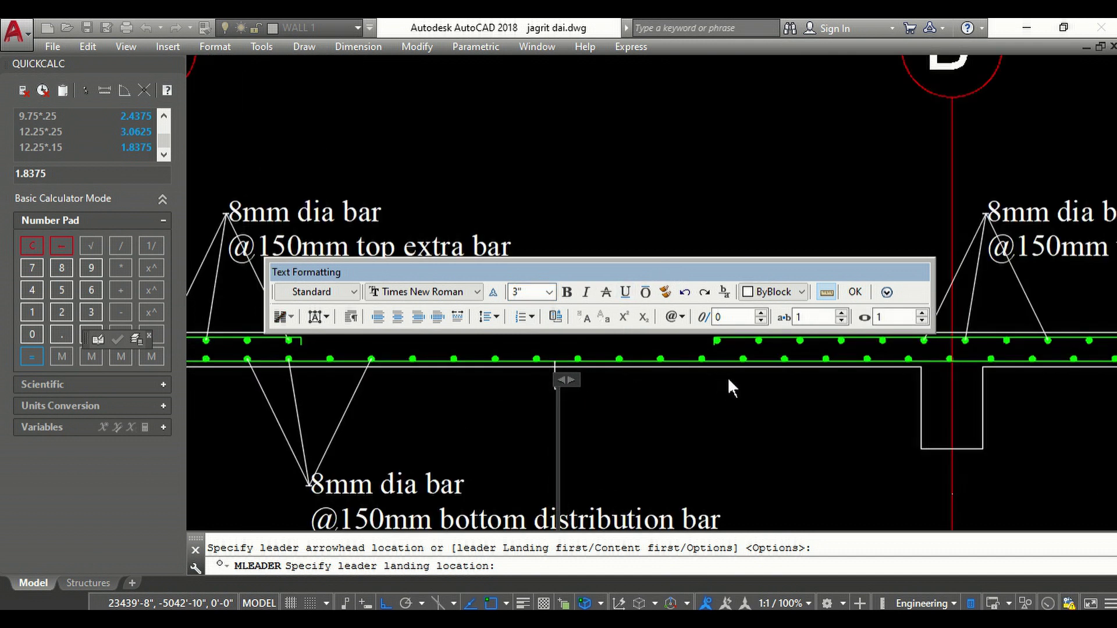
text(8mm)
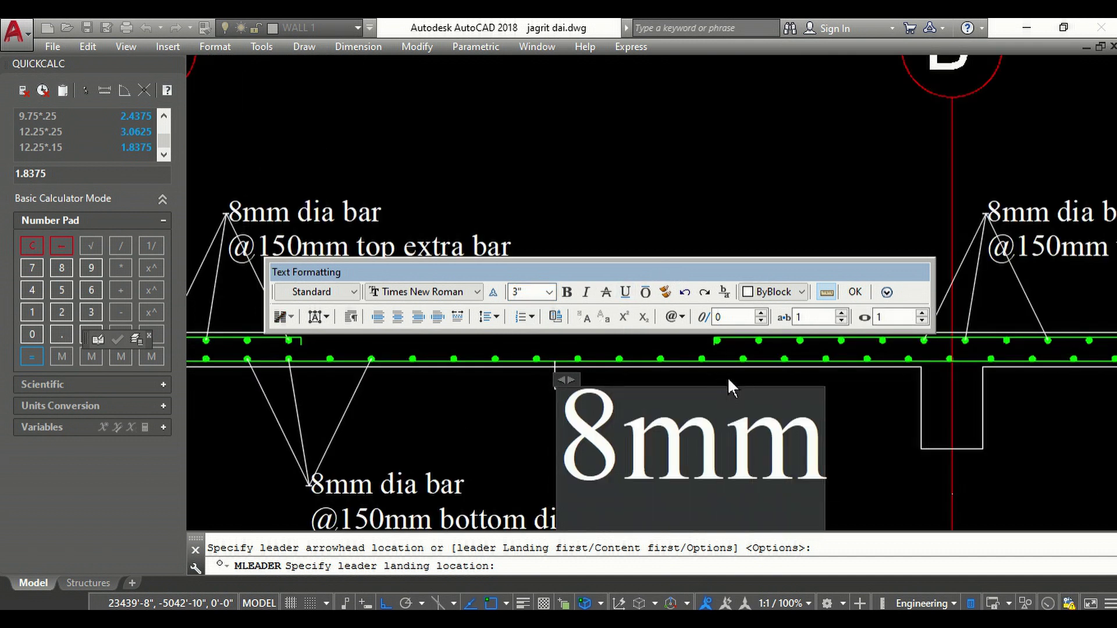
text( dai)
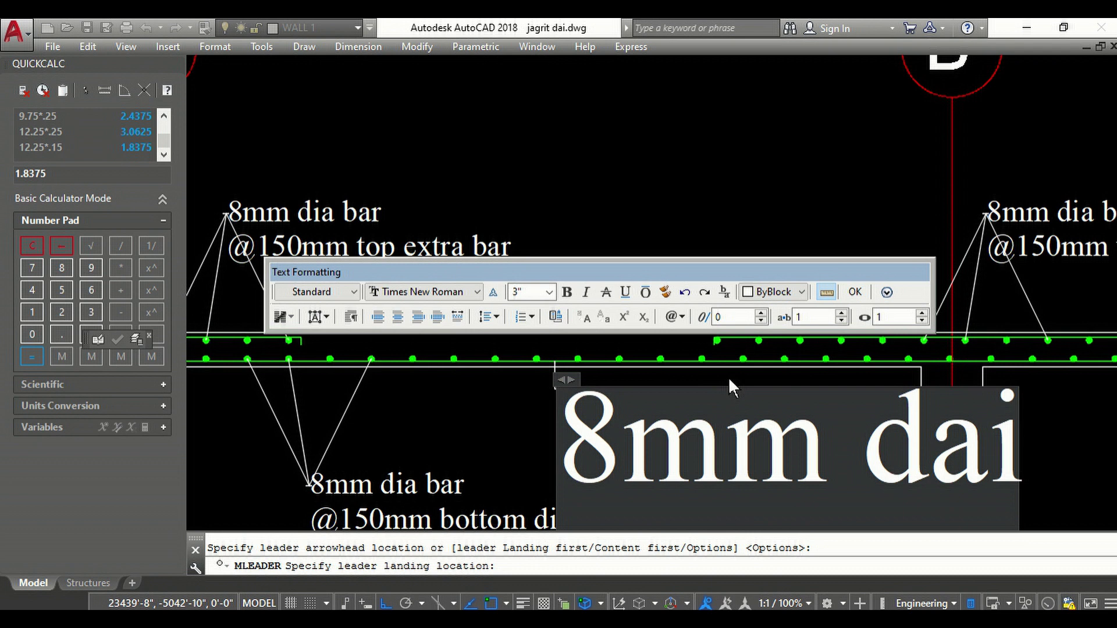
text(bar)
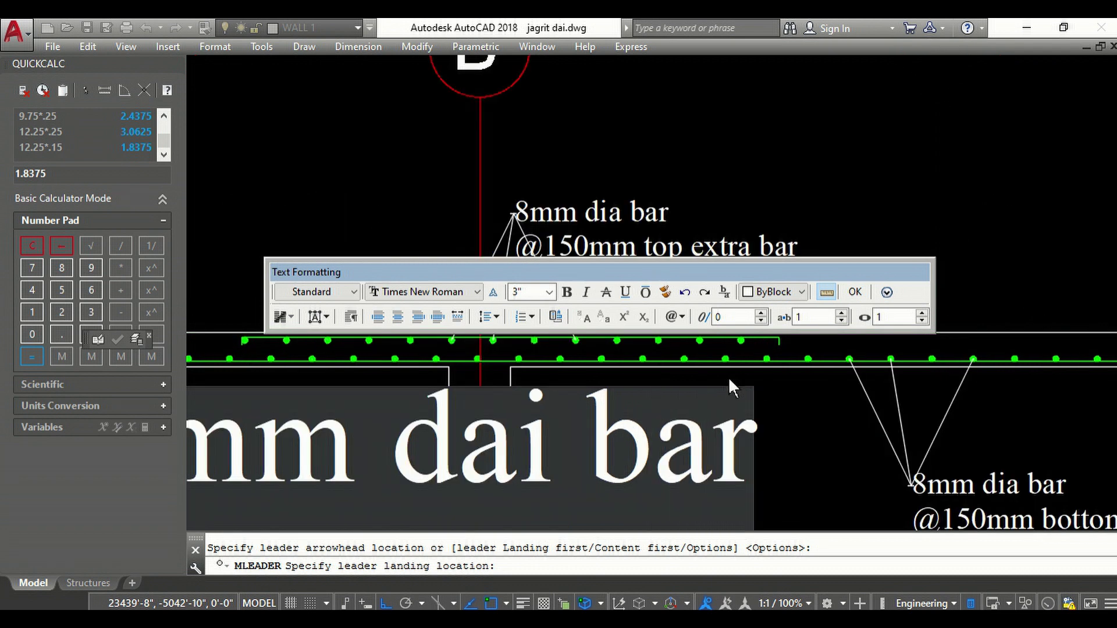
text( @)
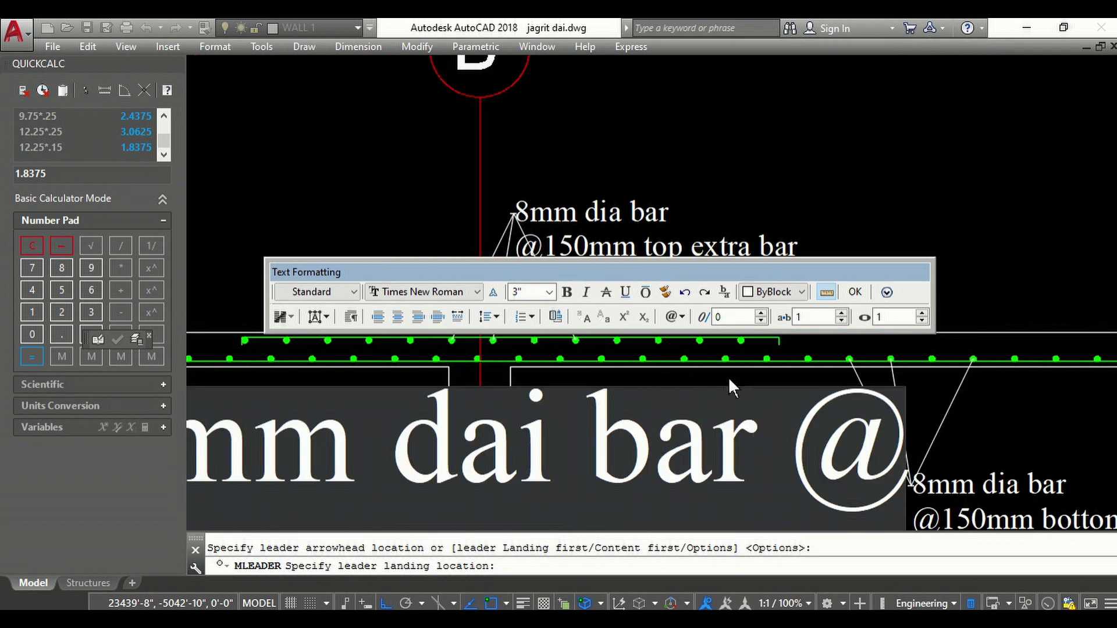
text(125mm)
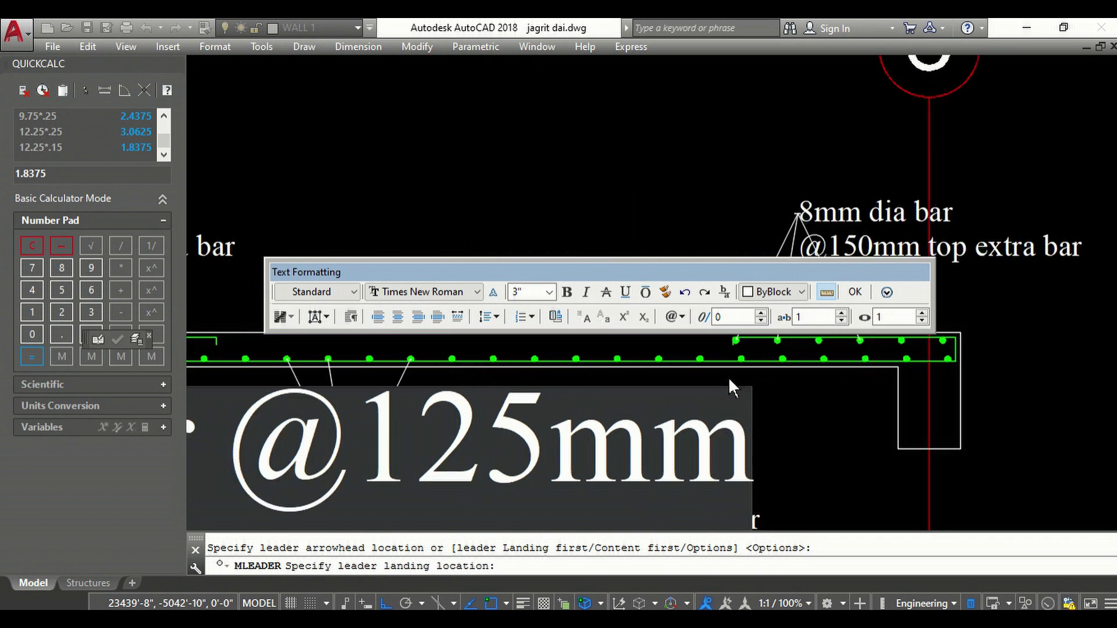
text( c/c)
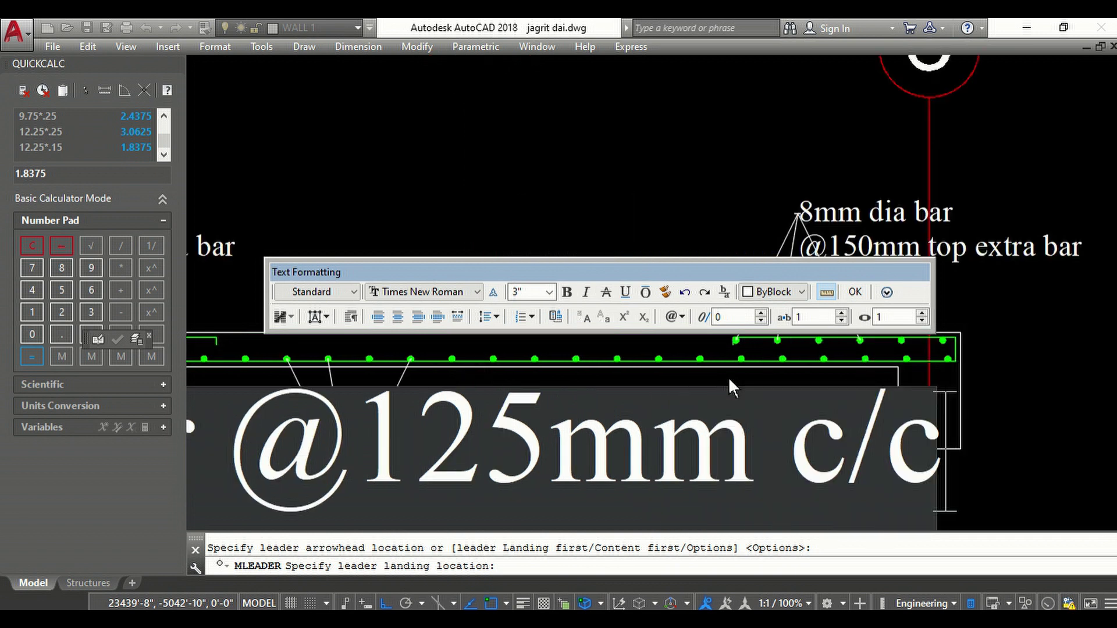
text( bottom mai)
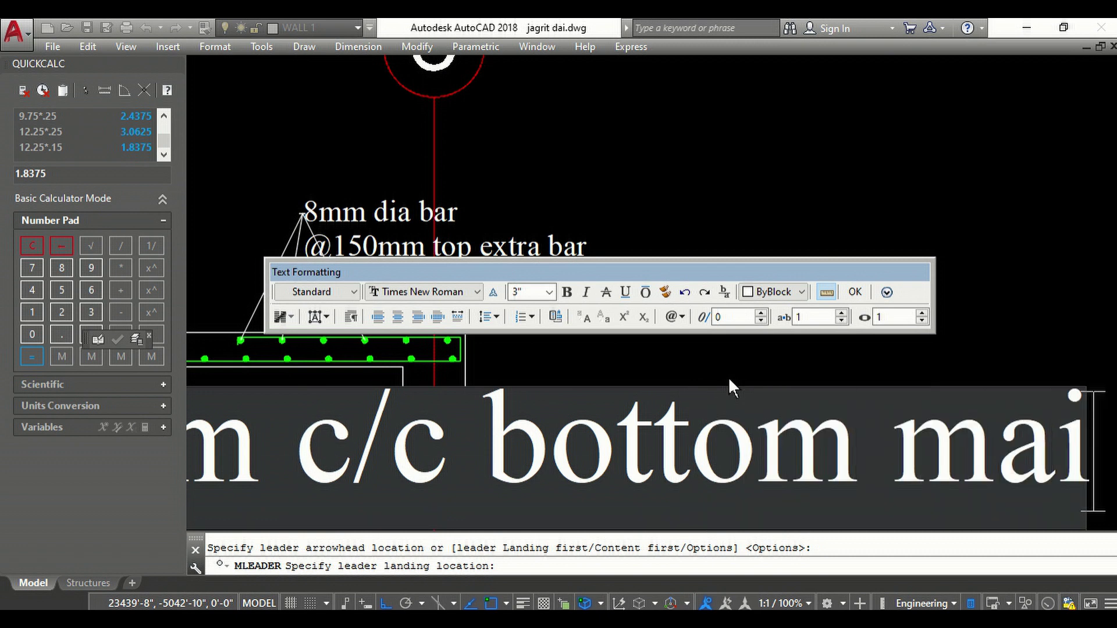
text(n bar)
key(Return)
text(8mm dai)
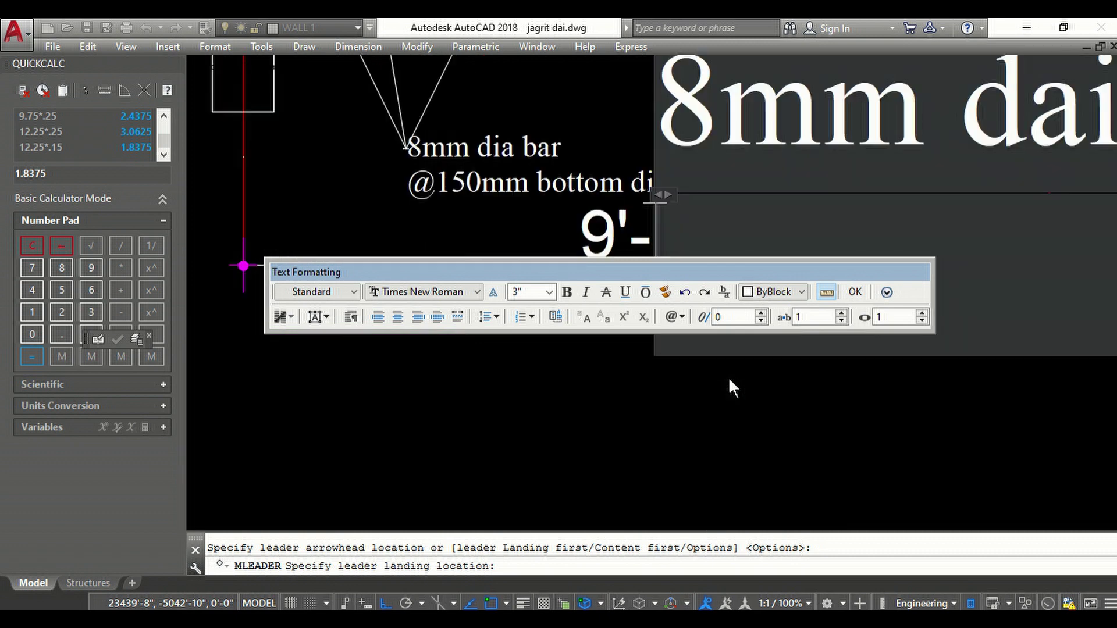
key(BackSpace)
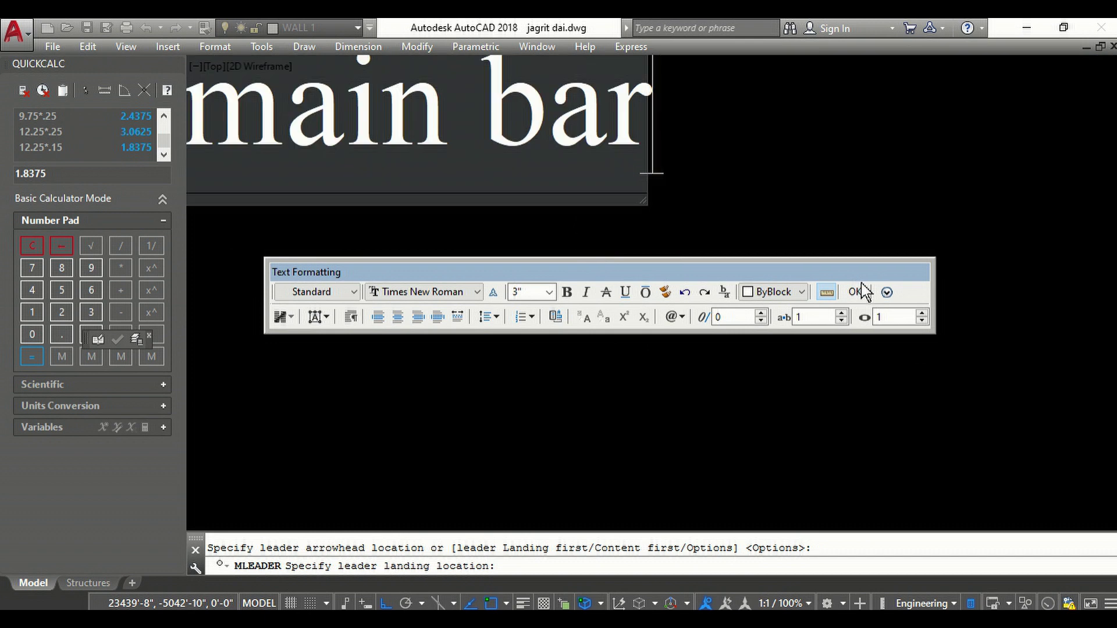
click(860, 292)
scroll(640, 361, down, 2)
scroll(465, 343, down, 2)
scroll(348, 316, up, 4)
scroll(348, 316, up, 4)
key(Escape)
- Break the note into two lines after '8mm dai bar'
double_click(326, 284)
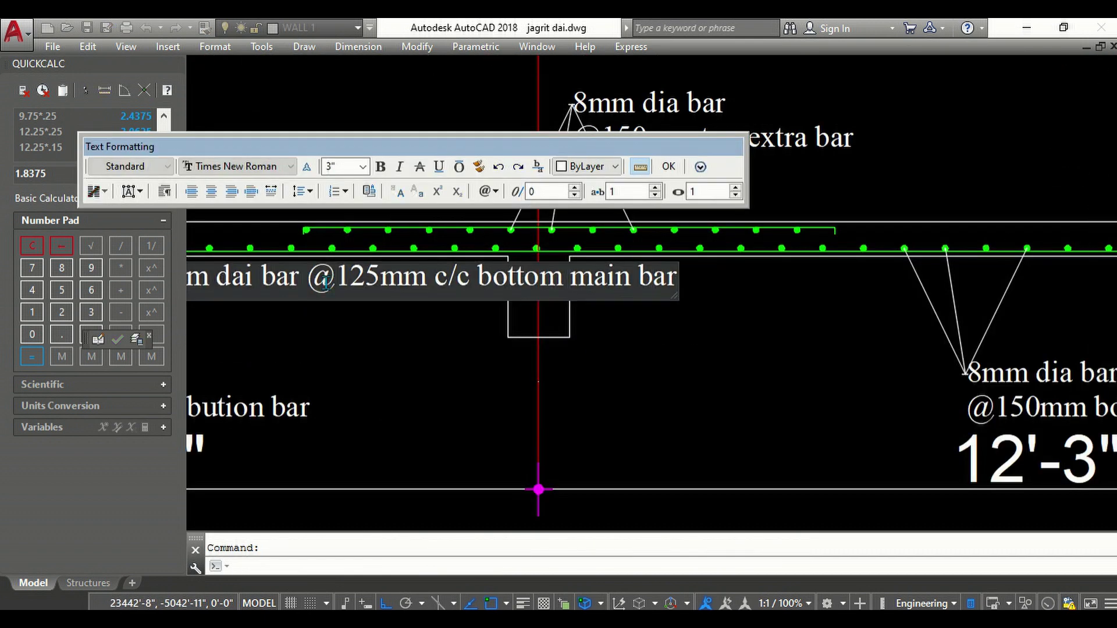
key(Return)
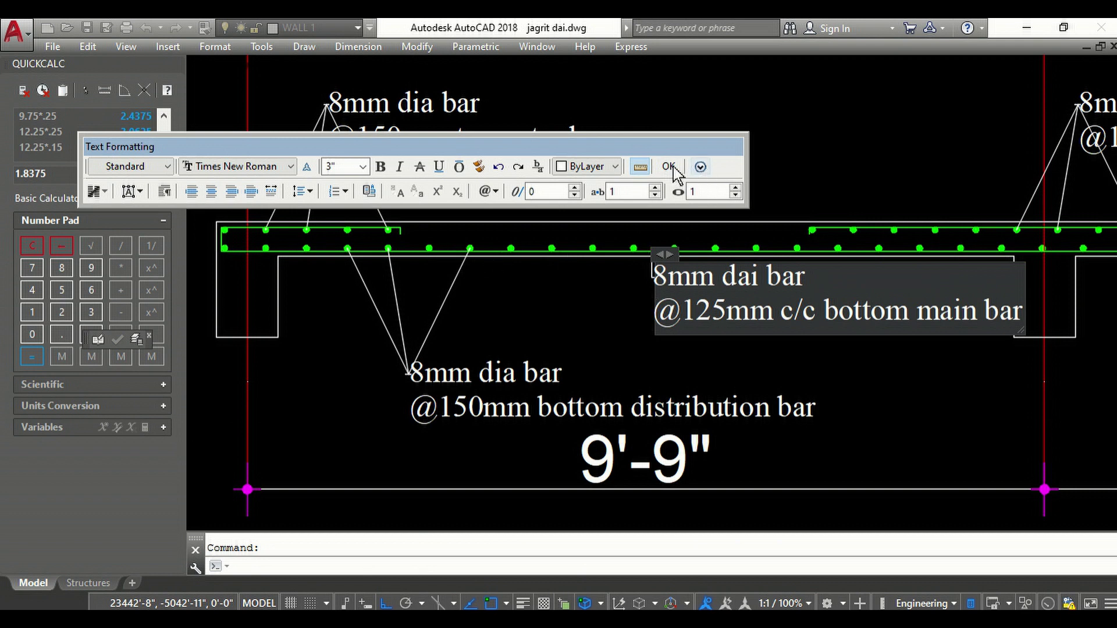
click(670, 167)
scroll(524, 319, down, 2)
scroll(608, 286, up, 5)
key(Escape)
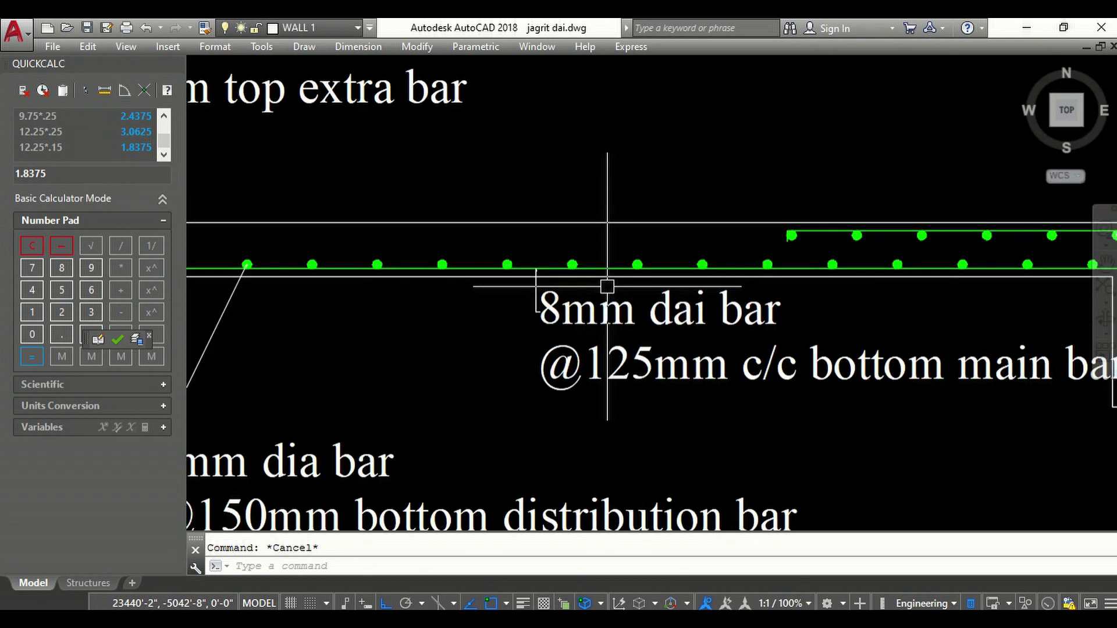
- Copy the bottom main bar label into the span between grids B and C
scroll(607, 286, down, 2)
text(c)
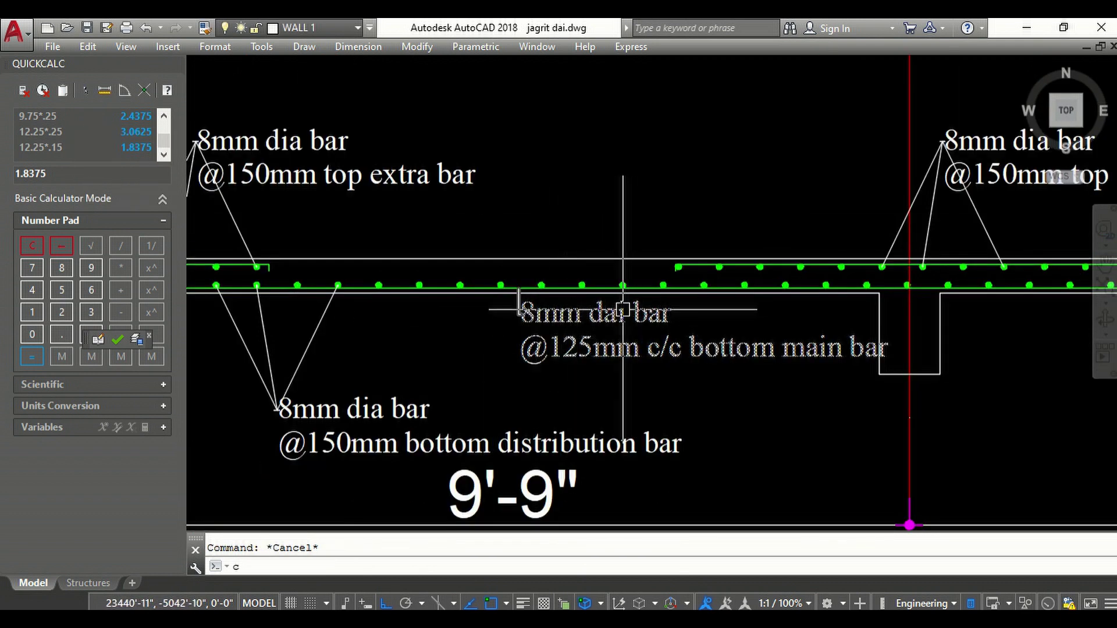
click(608, 343)
click(576, 377)
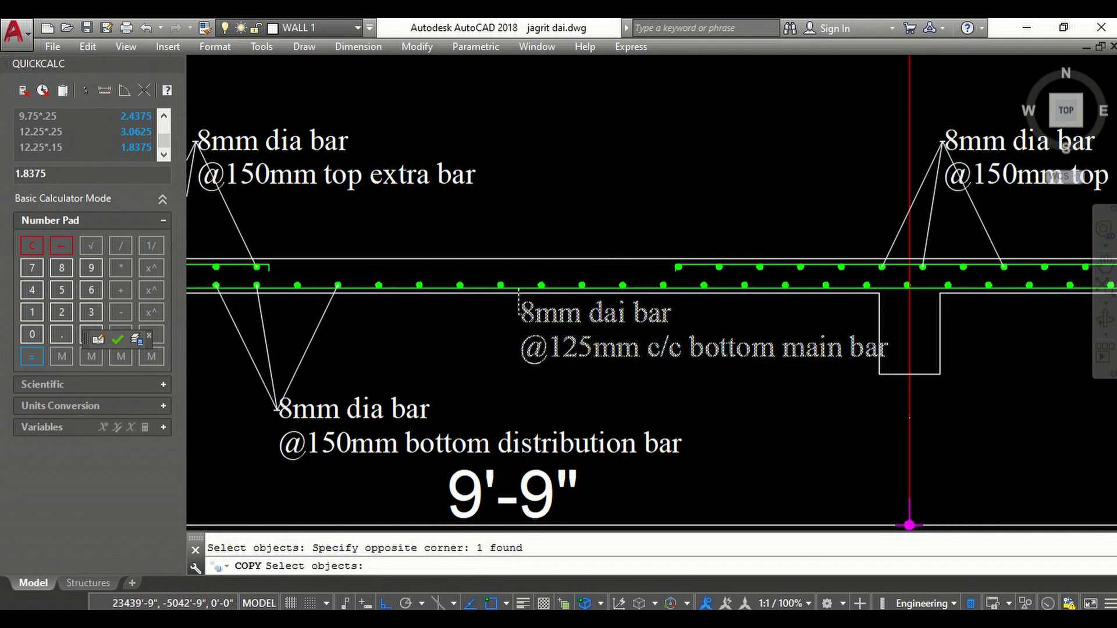
scroll(528, 281, up, 5)
scroll(524, 265, up, 2)
key(Return)
scroll(524, 266, up, 5)
click(497, 241)
scroll(496, 250, down, 8)
scroll(502, 313, down, 4)
scroll(504, 298, down, 5)
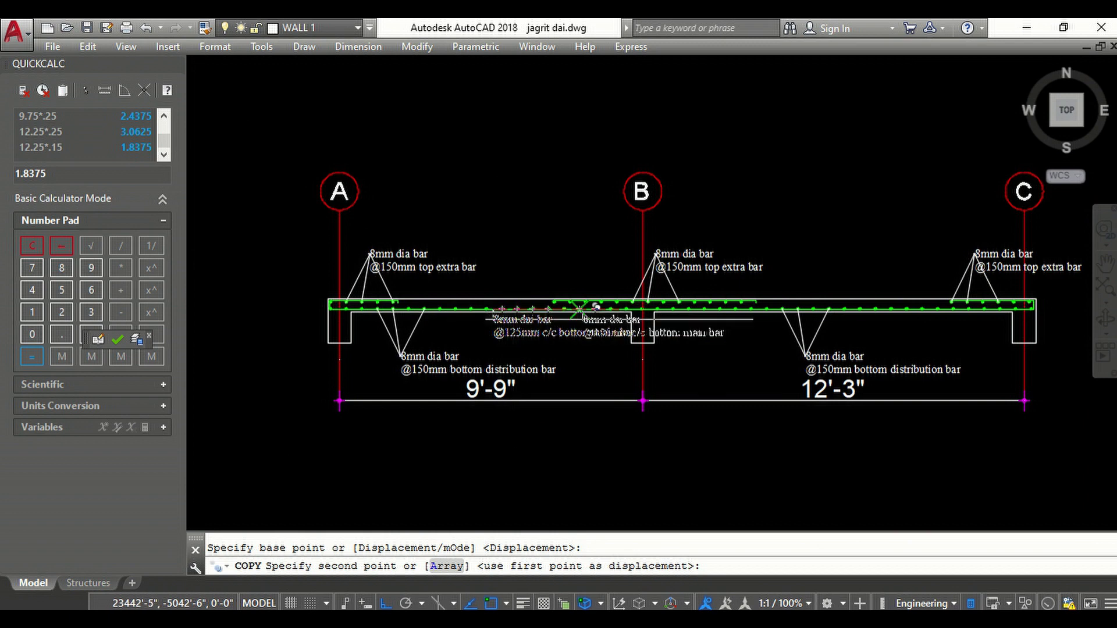
scroll(876, 326, up, 5)
click(846, 319)
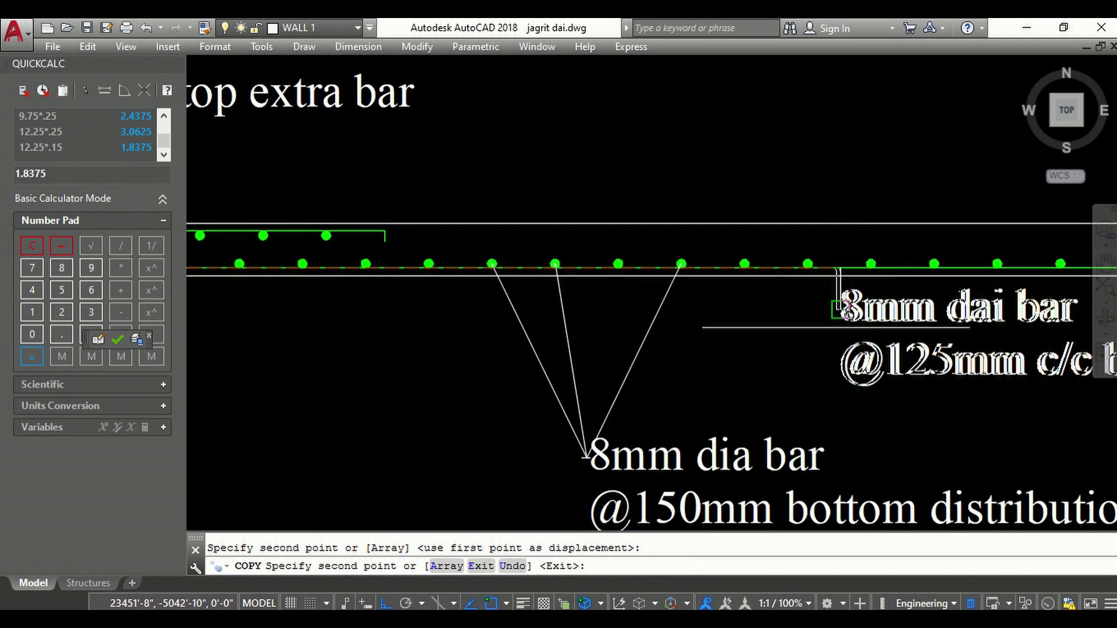
scroll(846, 319, down, 3)
key(Escape)
- Mirror a copy of the label above the slab near grid B, keeping the original
scroll(891, 371, up, 3)
scroll(843, 387, down, 2)
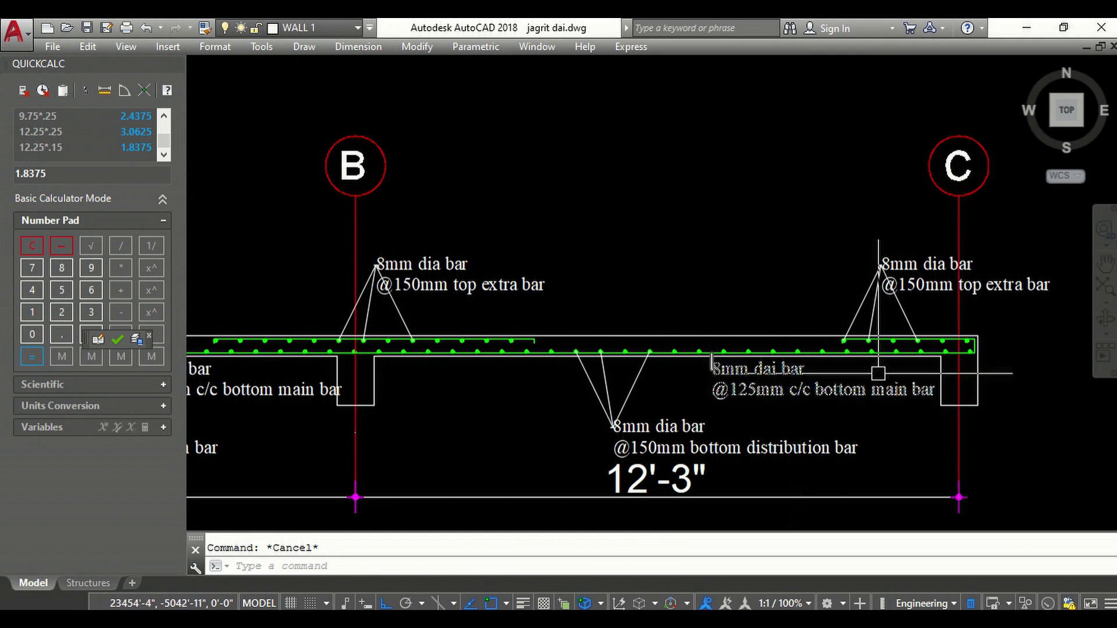
scroll(902, 382, down, 2)
text(i)
key(Return)
scroll(413, 396, up, 2)
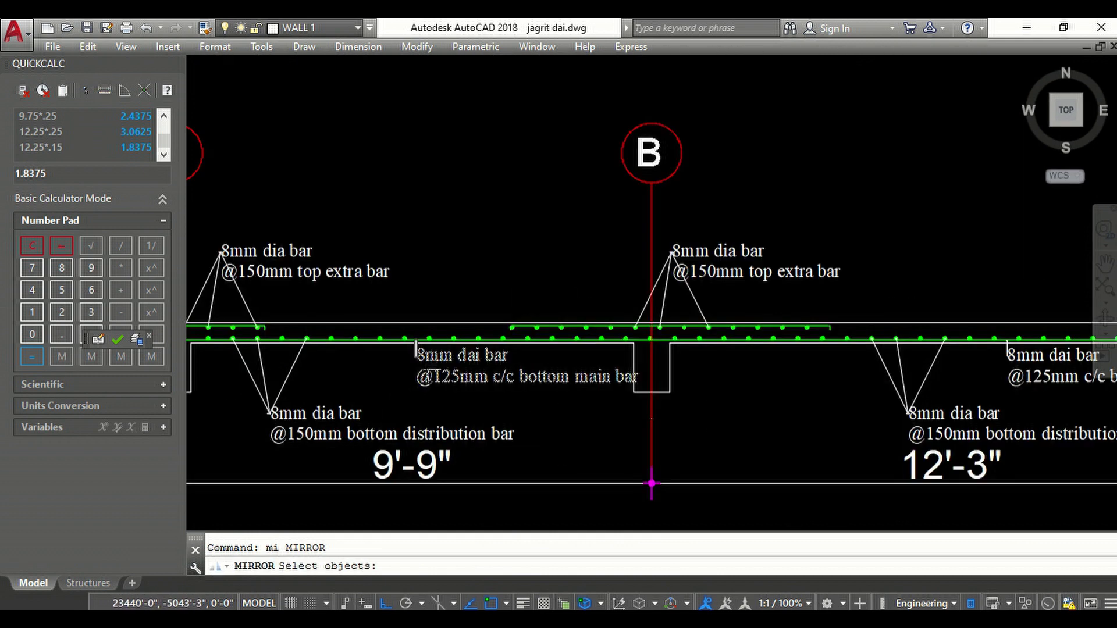
scroll(437, 376, up, 6)
scroll(409, 349, up, 2)
scroll(423, 380, down, 6)
click(545, 313)
click(487, 313)
key(Return)
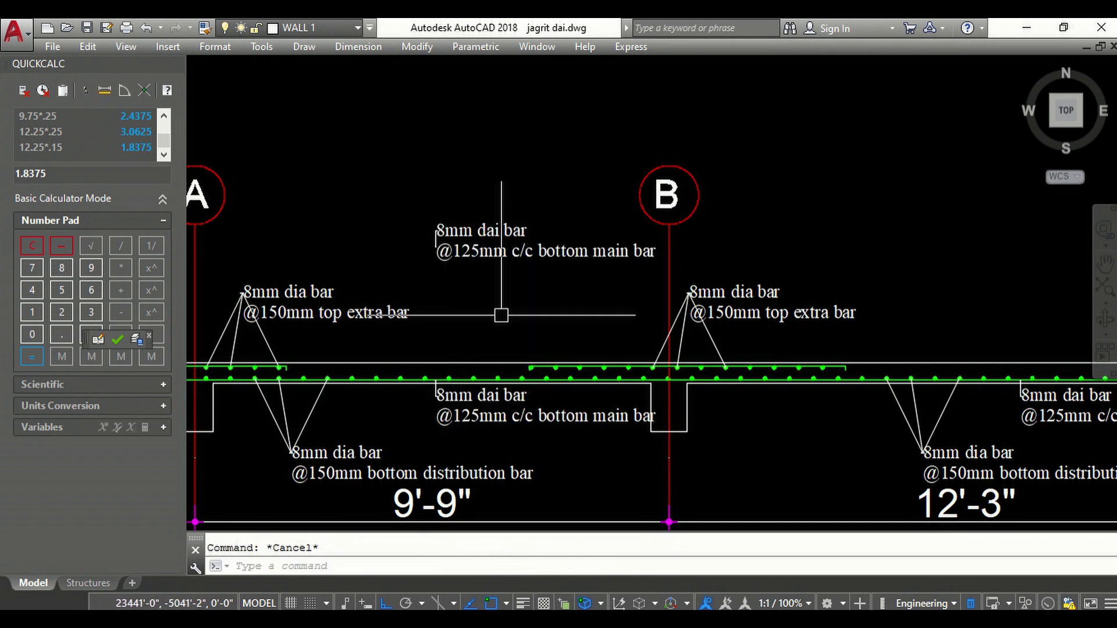
- Adjust the upper label's leader with grips and open its text for editing
click(472, 297)
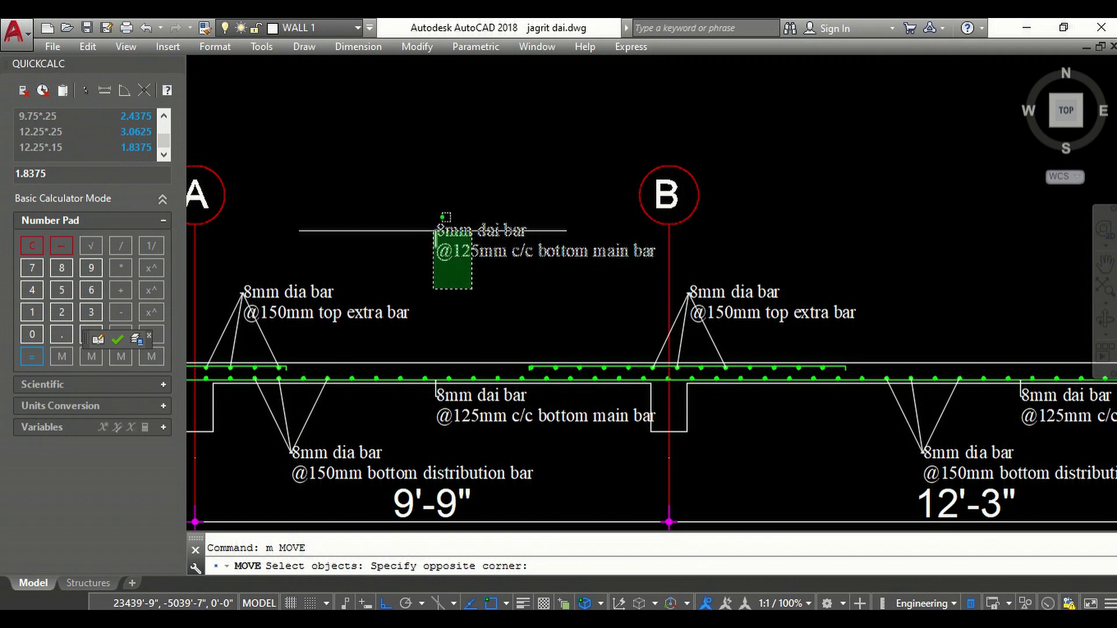
click(430, 244)
scroll(456, 273, up, 5)
scroll(480, 249, down, 3)
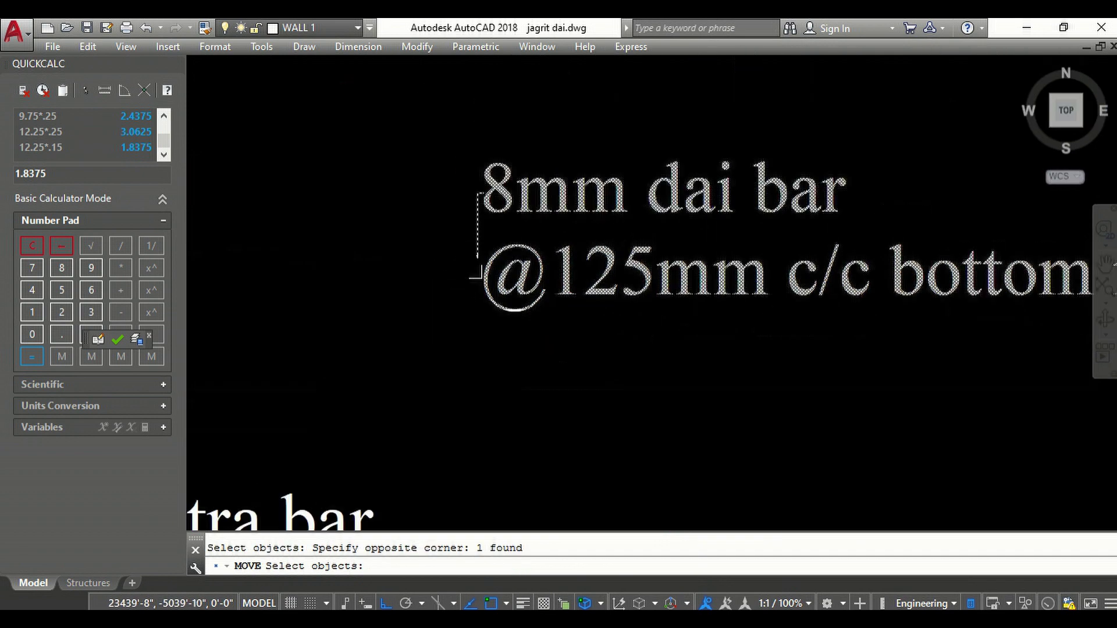
scroll(483, 267, down, 3)
key(Escape)
scroll(551, 258, up, 5)
click(566, 259)
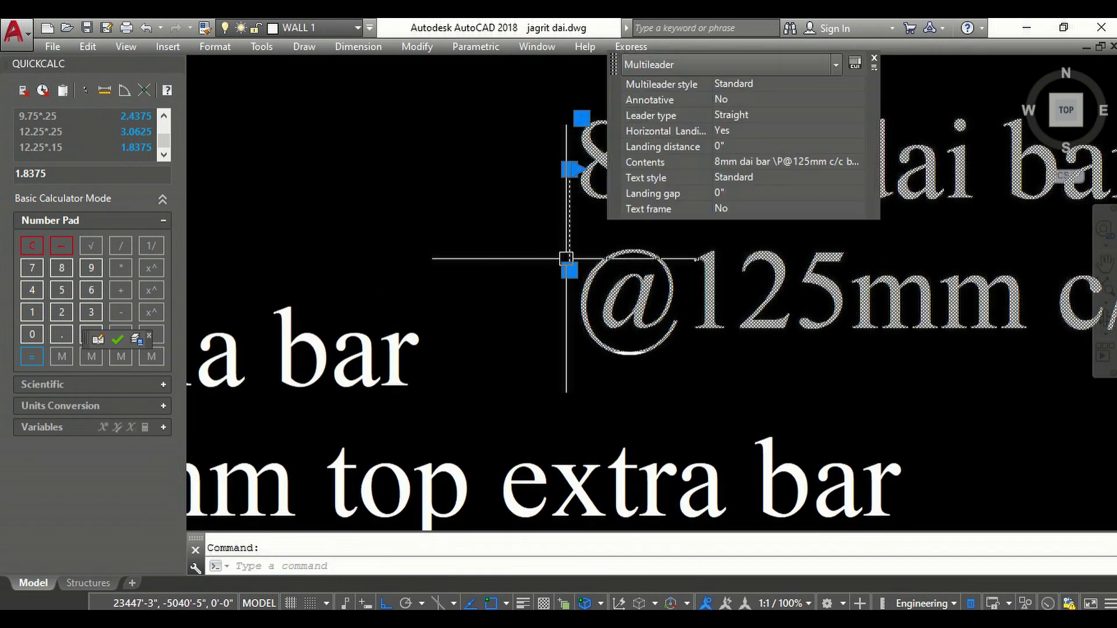
click(569, 270)
scroll(571, 274, down, 3)
scroll(559, 419, up, 5)
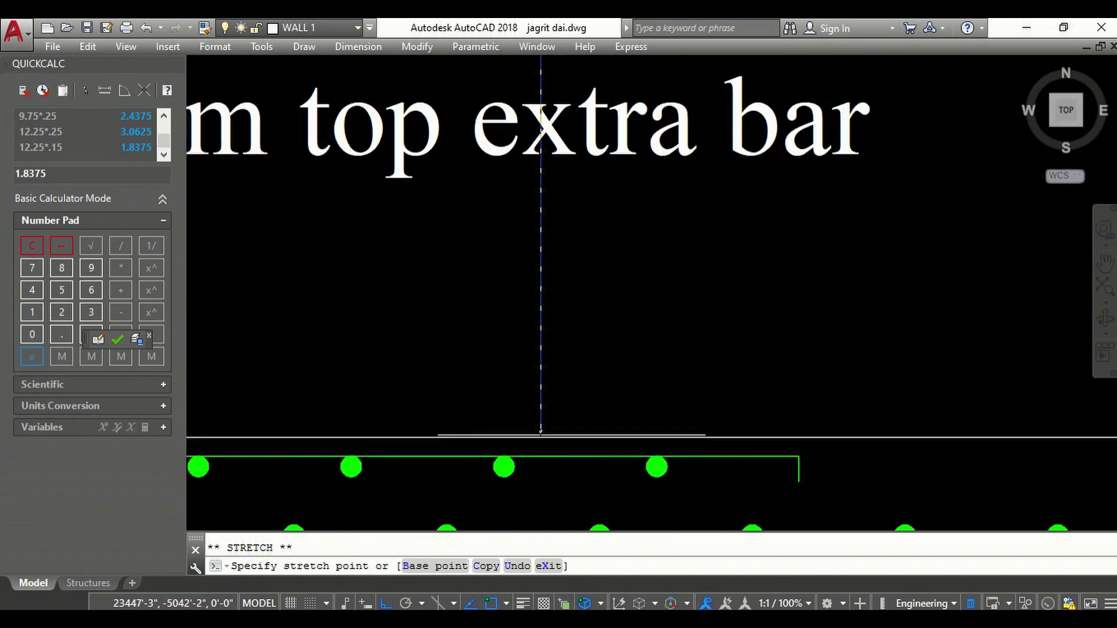
key(Escape)
key(Escape)
scroll(501, 493, down, 3)
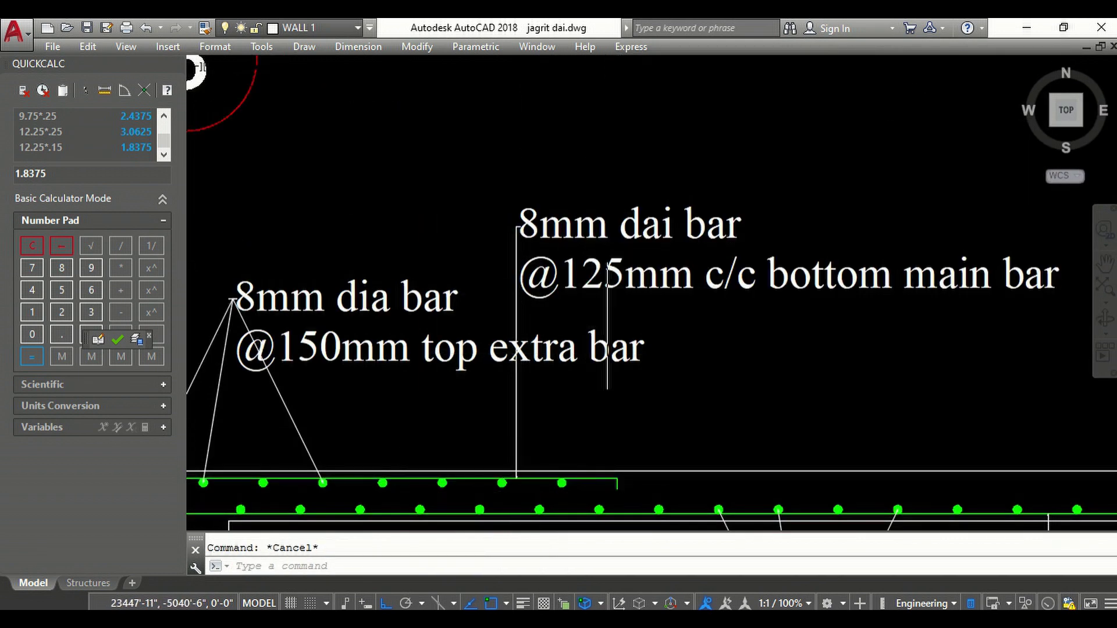
scroll(653, 299, down, 3)
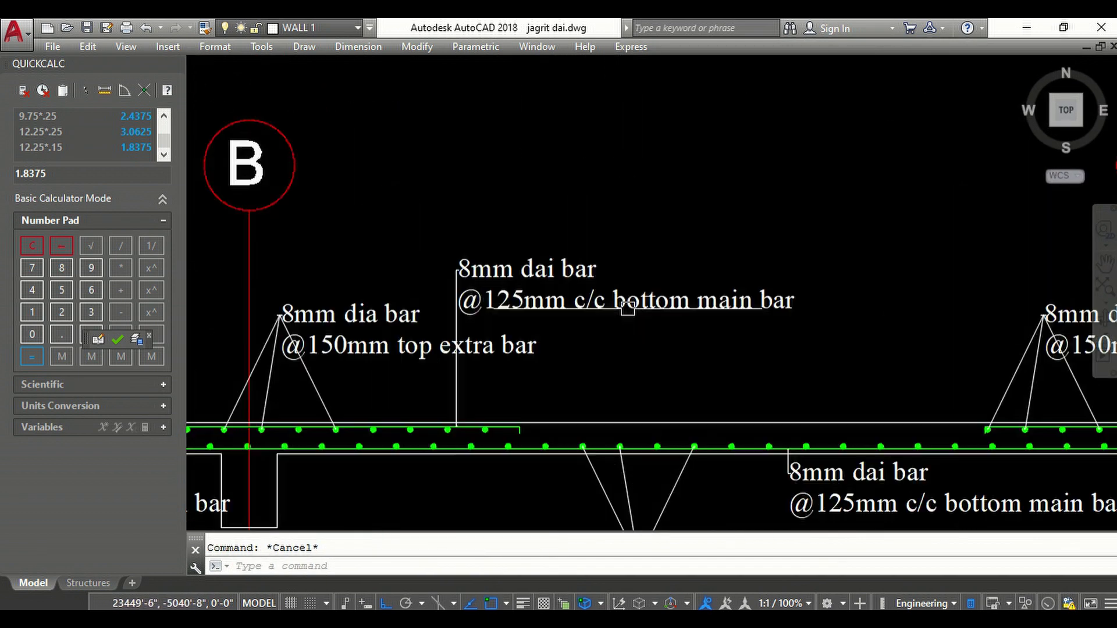
scroll(628, 298, up, 3)
click(629, 298)
double_click(628, 298)
drag(826, 298, 605, 298)
text(top )
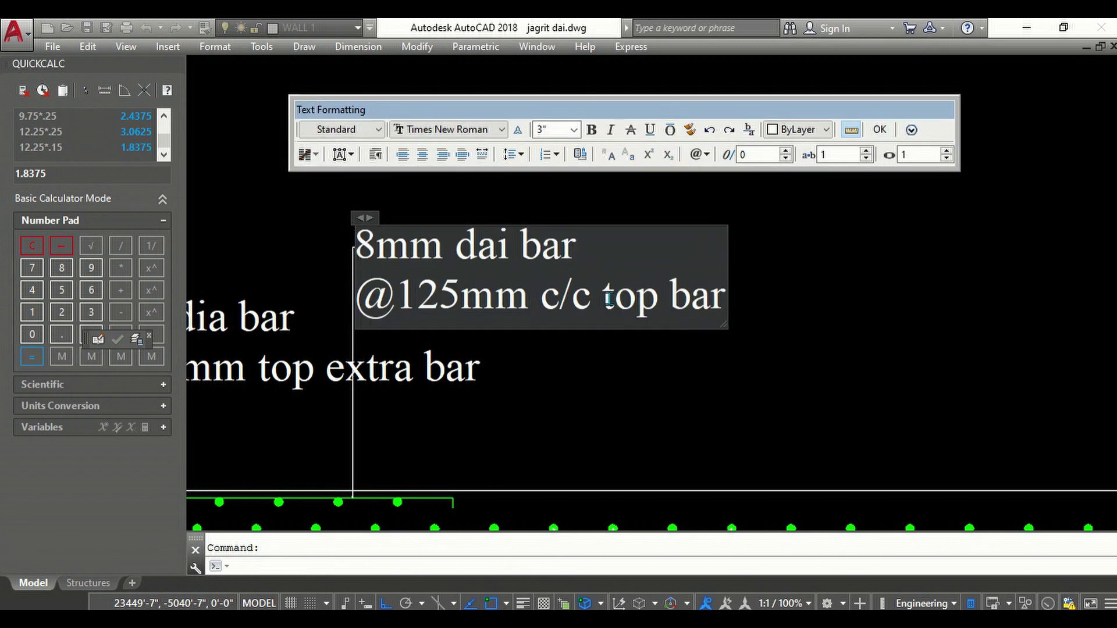
text(extra)
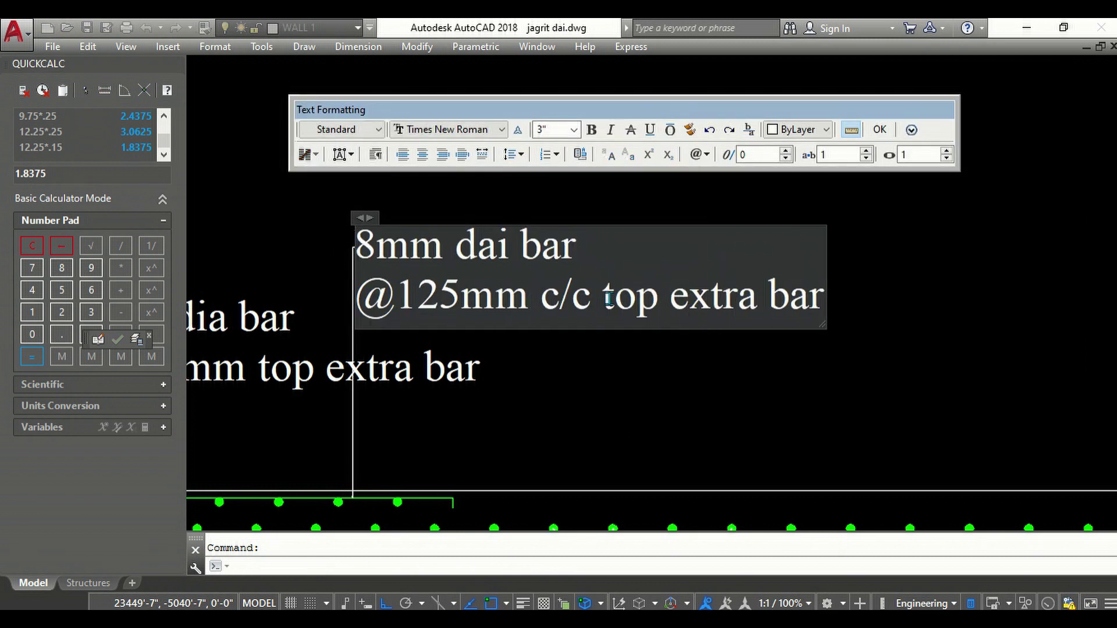
click(879, 130)
scroll(650, 273, down, 4)
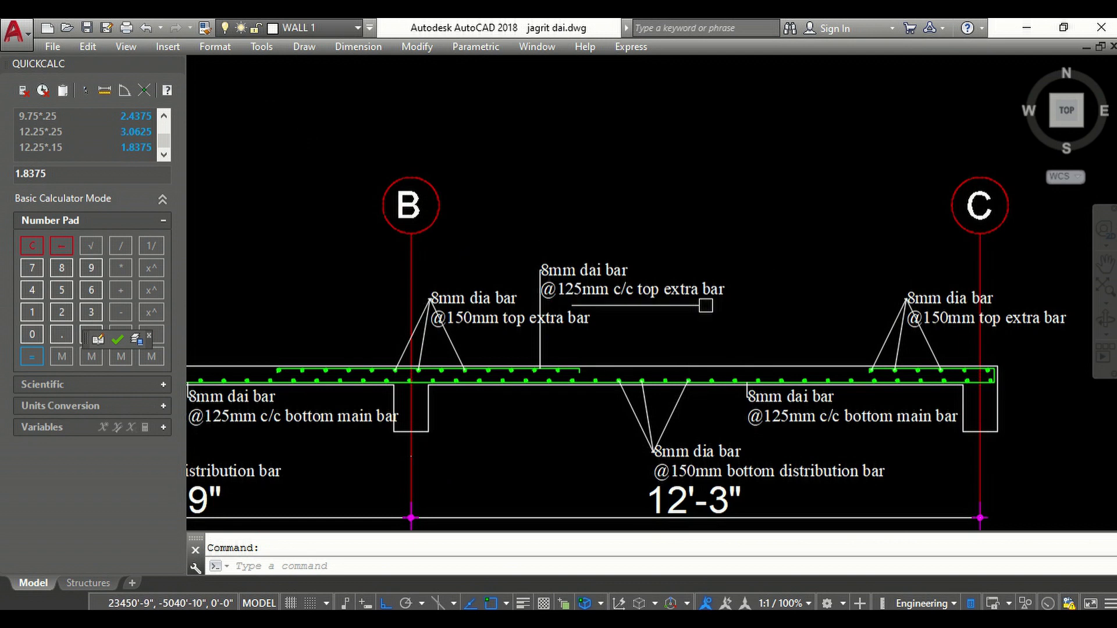
middle_drag(547, 344, 849, 283)
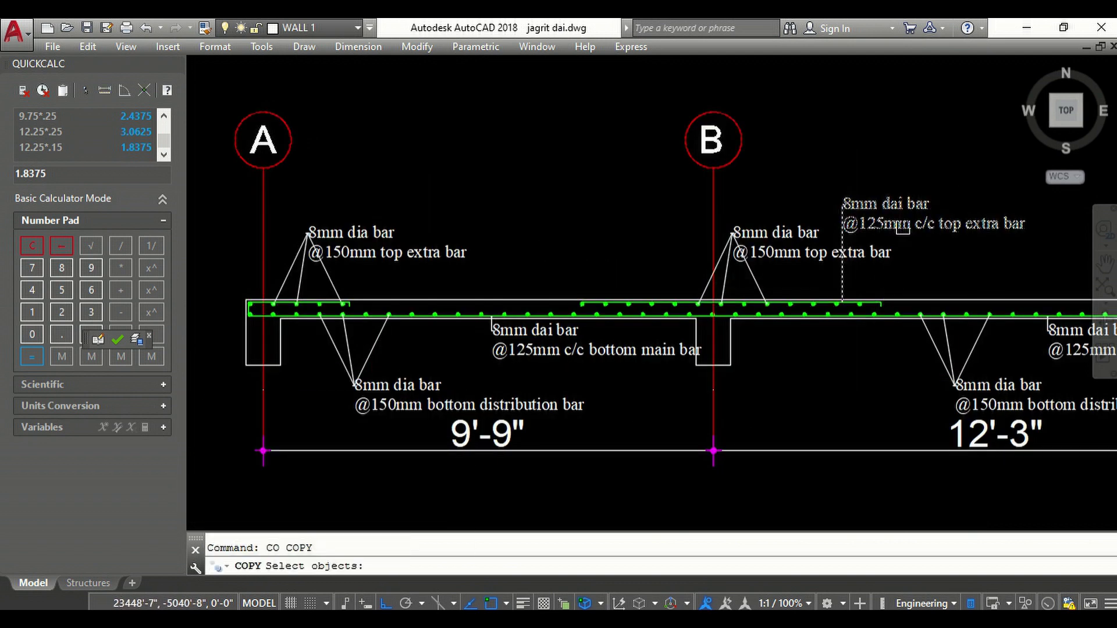
scroll(804, 308, up, 5)
scroll(805, 294, up, 3)
key(Return)
click(686, 304)
scroll(840, 320, down, 2)
scroll(846, 336, down, 5)
scroll(672, 352, up, 3)
scroll(673, 352, up, 3)
scroll(672, 352, up, 2)
scroll(673, 336, up, 2)
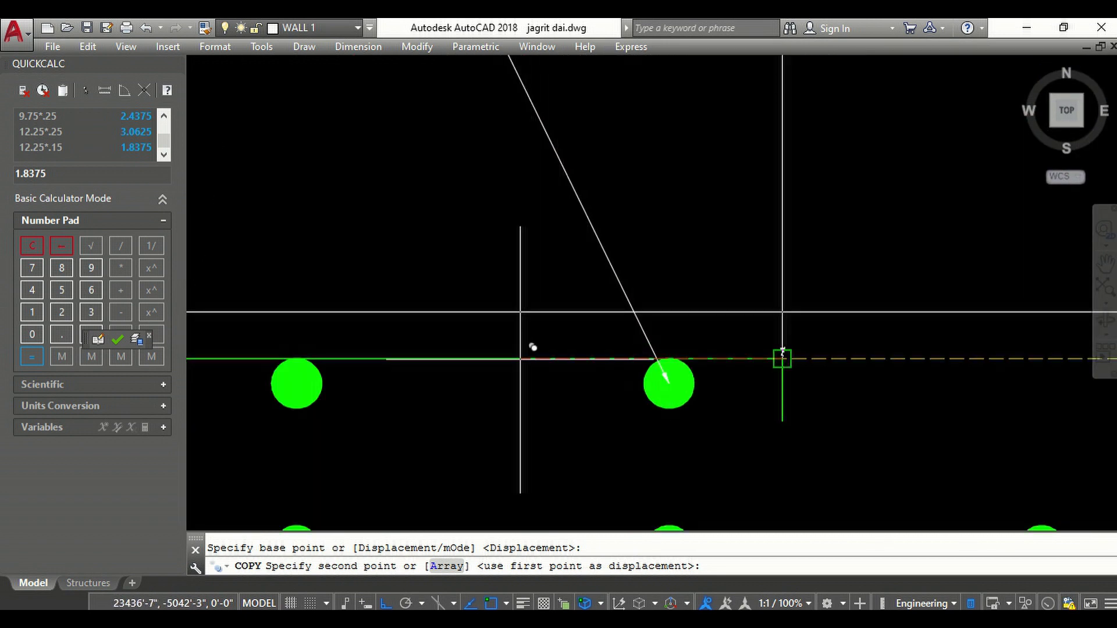
click(469, 405)
scroll(465, 407, down, 5)
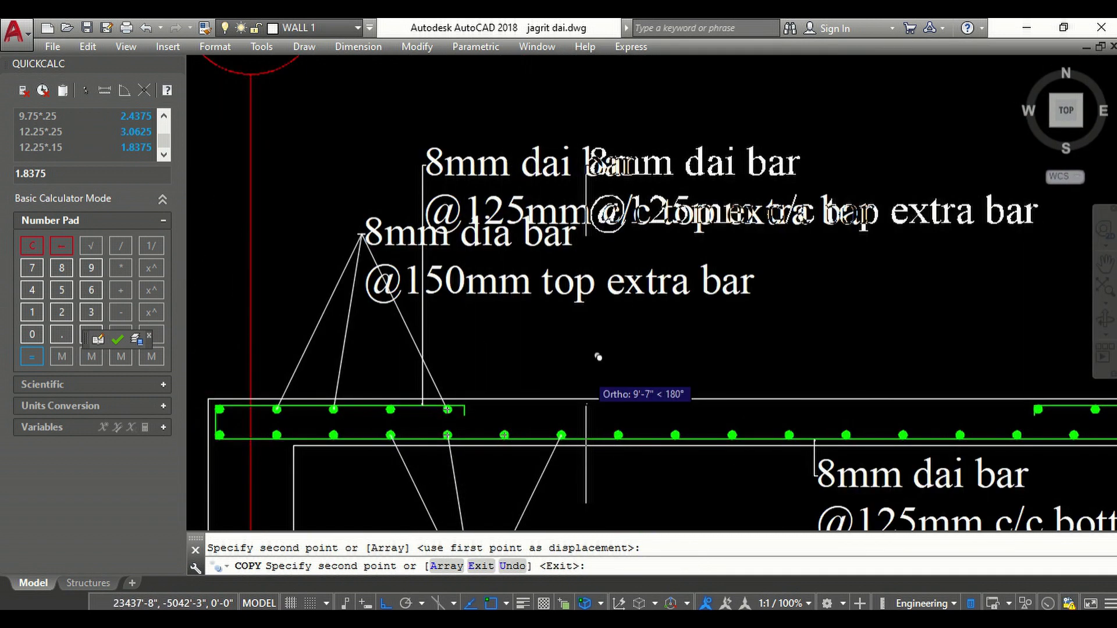
key(Escape)
scroll(707, 331, down, 3)
scroll(616, 255, up, 2)
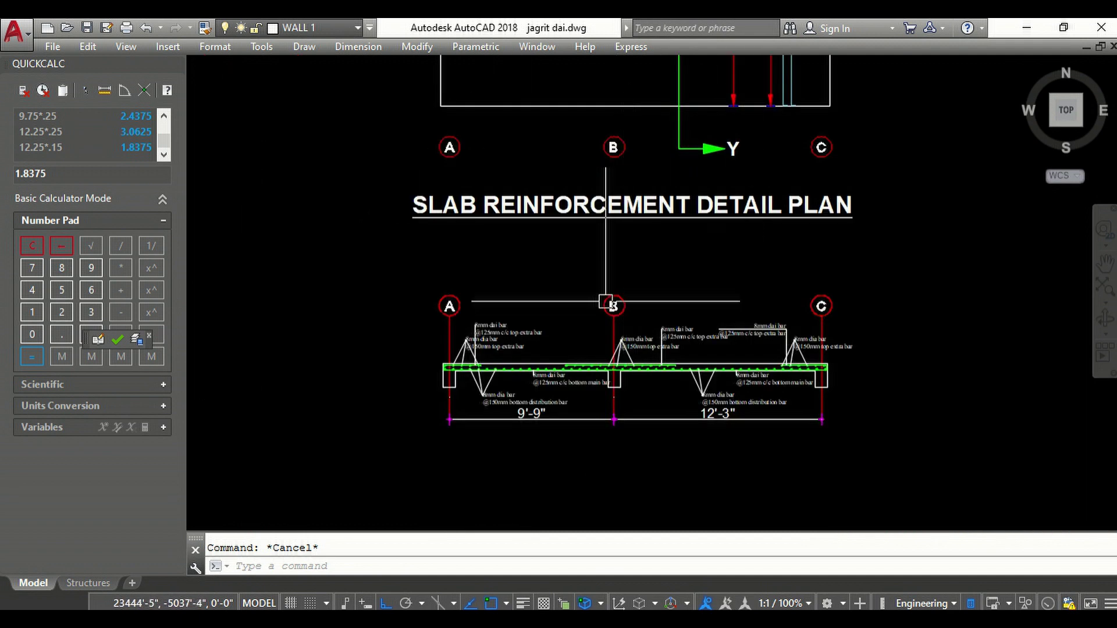
scroll(599, 332, down, 2)
scroll(569, 330, down, 2)
scroll(524, 150, up, 6)
scroll(444, 289, down, 5)
scroll(451, 279, down, 2)
scroll(568, 307, down, 1)
scroll(569, 306, up, 5)
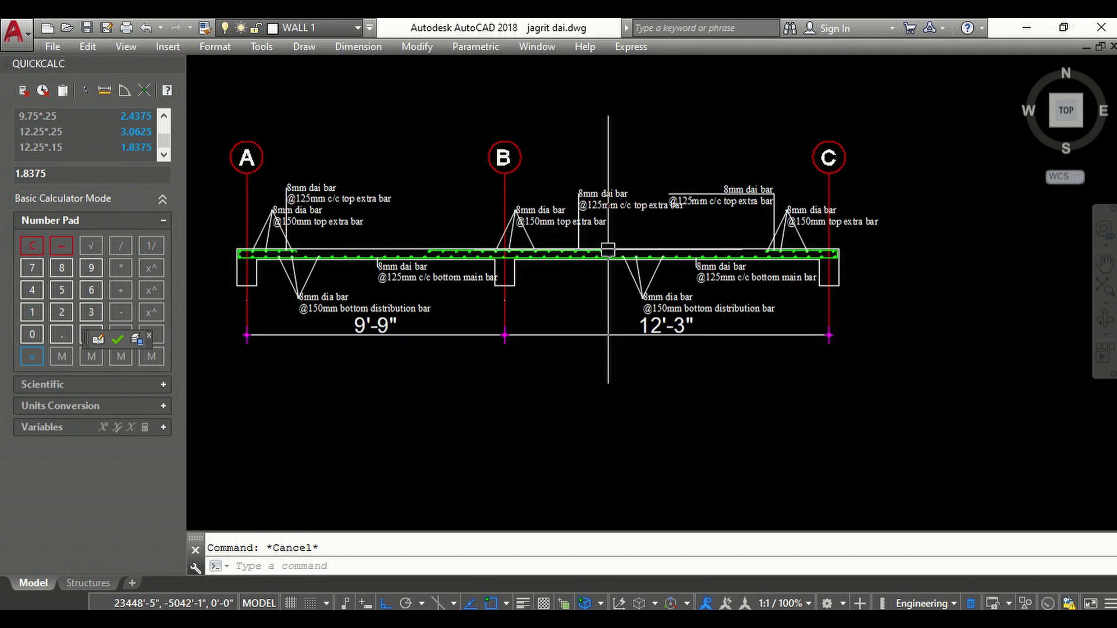
scroll(619, 316, down, 5)
scroll(674, 248, up, 1)
- Copy the plan title to below the slab section
text(co)
key(Return)
scroll(764, 245, up, 3)
click(763, 241)
key(Return)
click(821, 256)
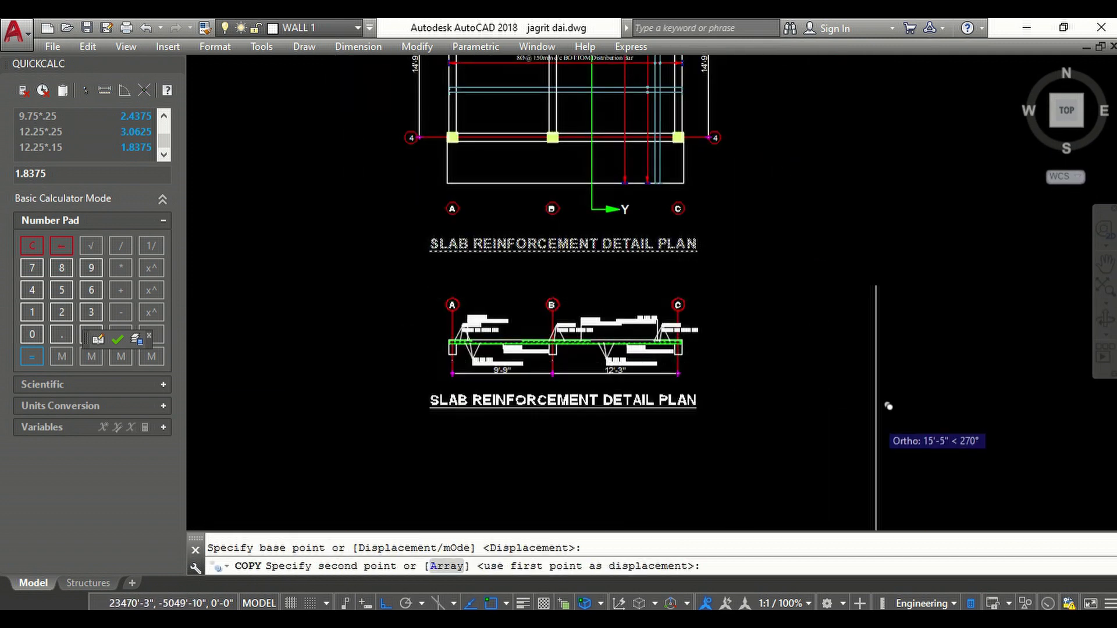
click(874, 418)
scroll(527, 423, up, 4)
key(Escape)
- Change the copied title's text to 'Reinforcement details at Section X-X'
click(617, 358)
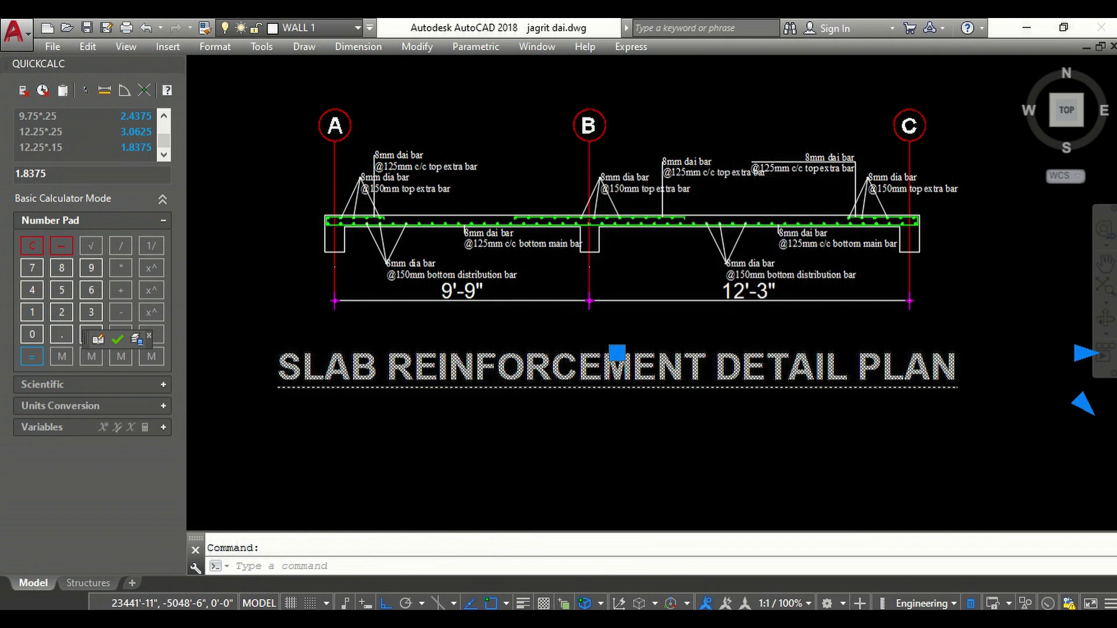
double_click(523, 378)
key(ctrl+a)
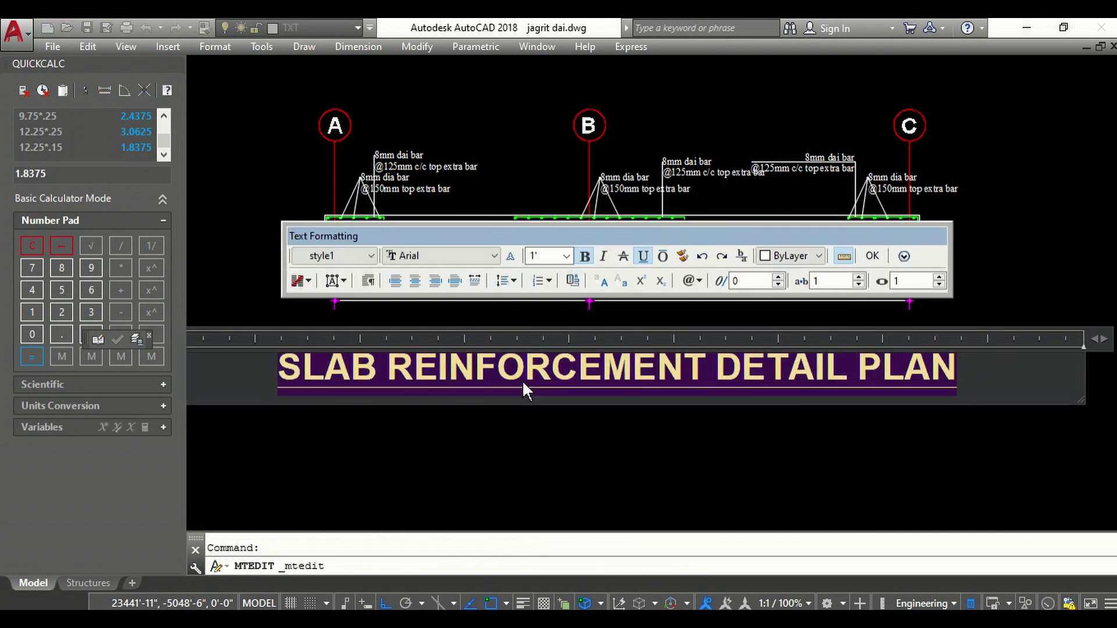
text(Reinforce)
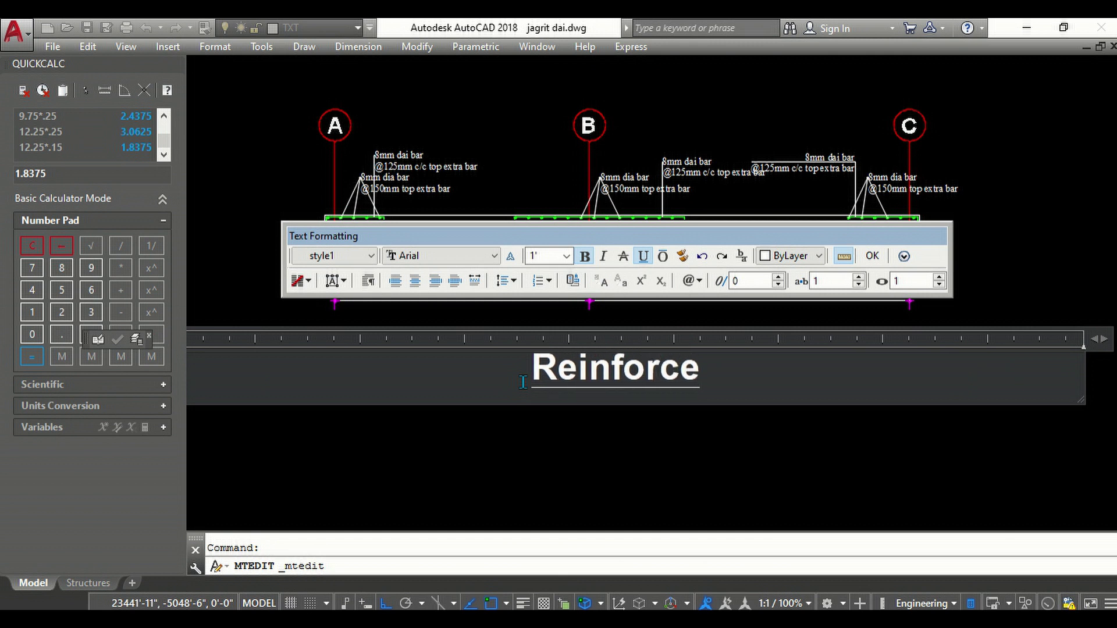
text(ment details )
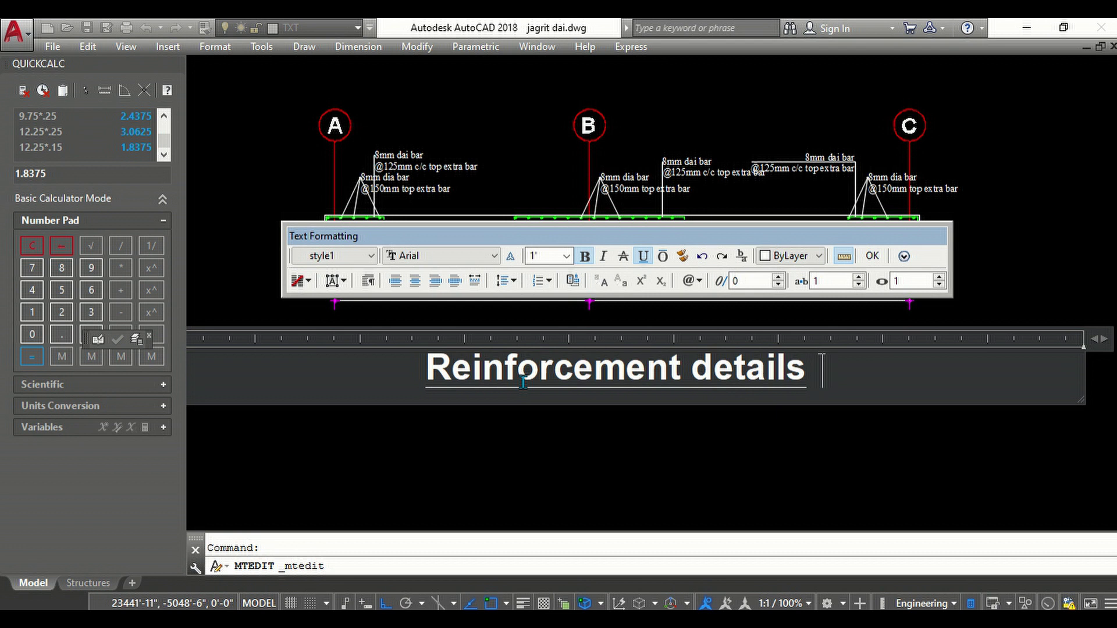
text(at Section X-X)
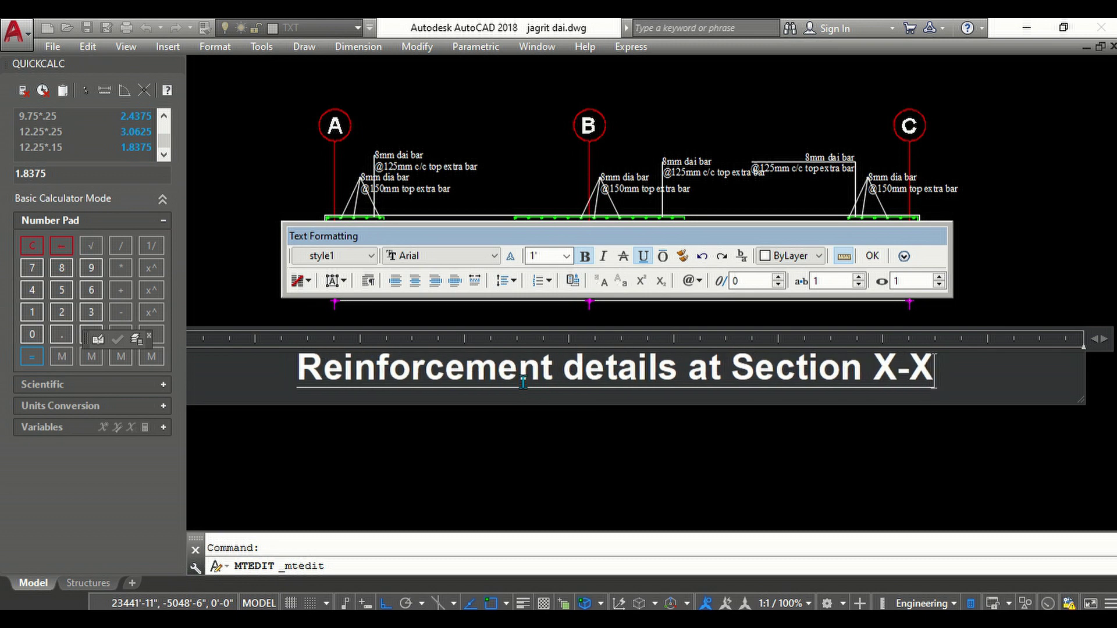
click(883, 259)
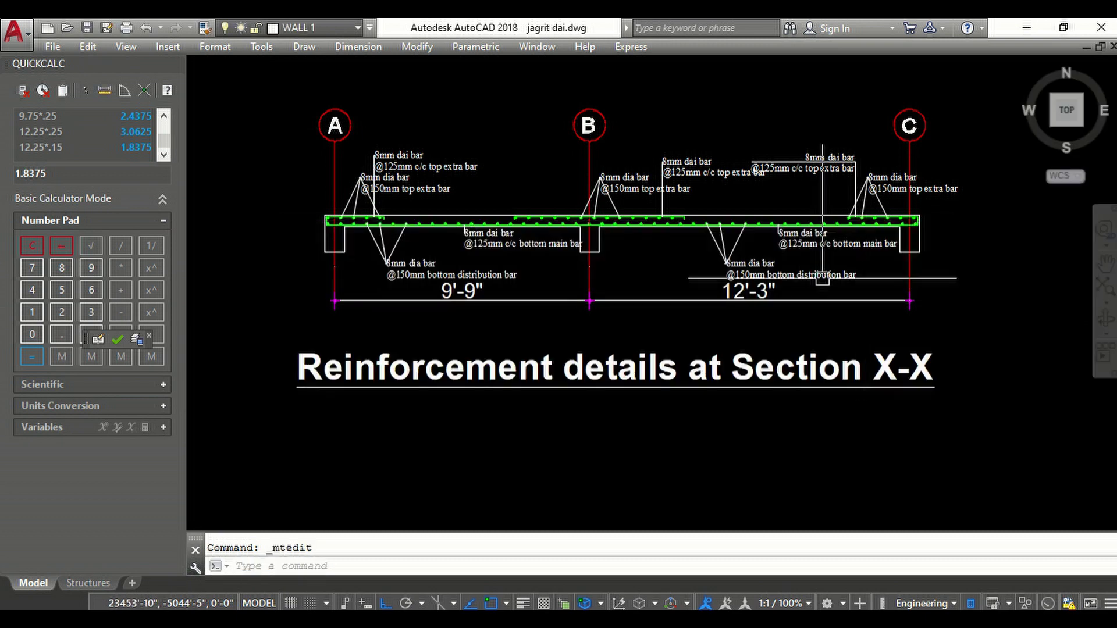
- Add a 1'-6" aligned dimension above the first top extra bar
scroll(354, 185, up, 5)
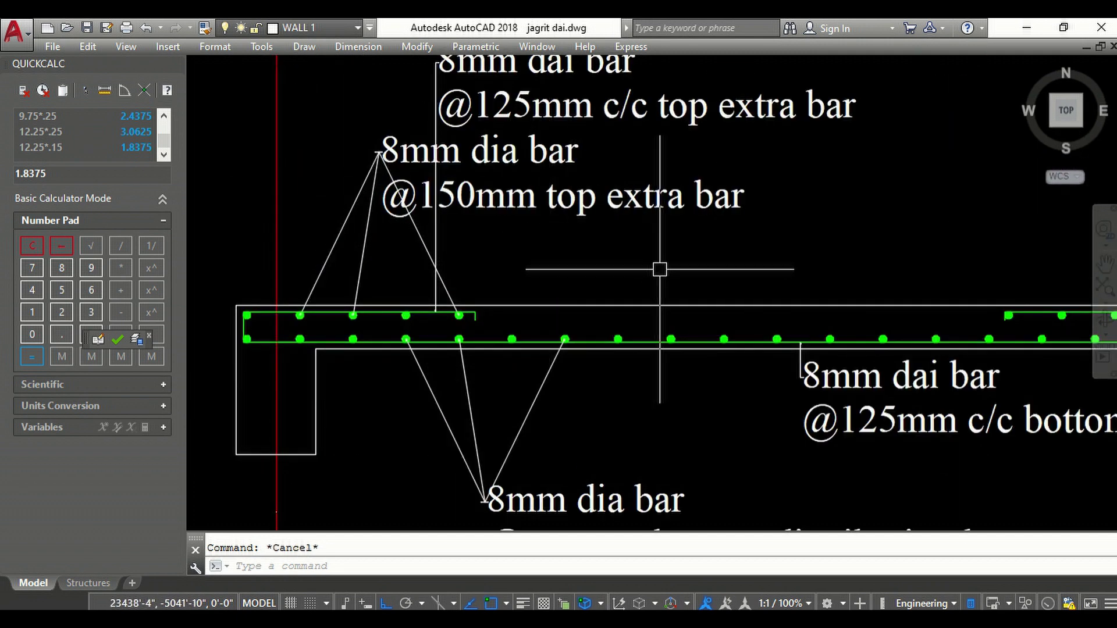
scroll(597, 269, down, 2)
text(dal)
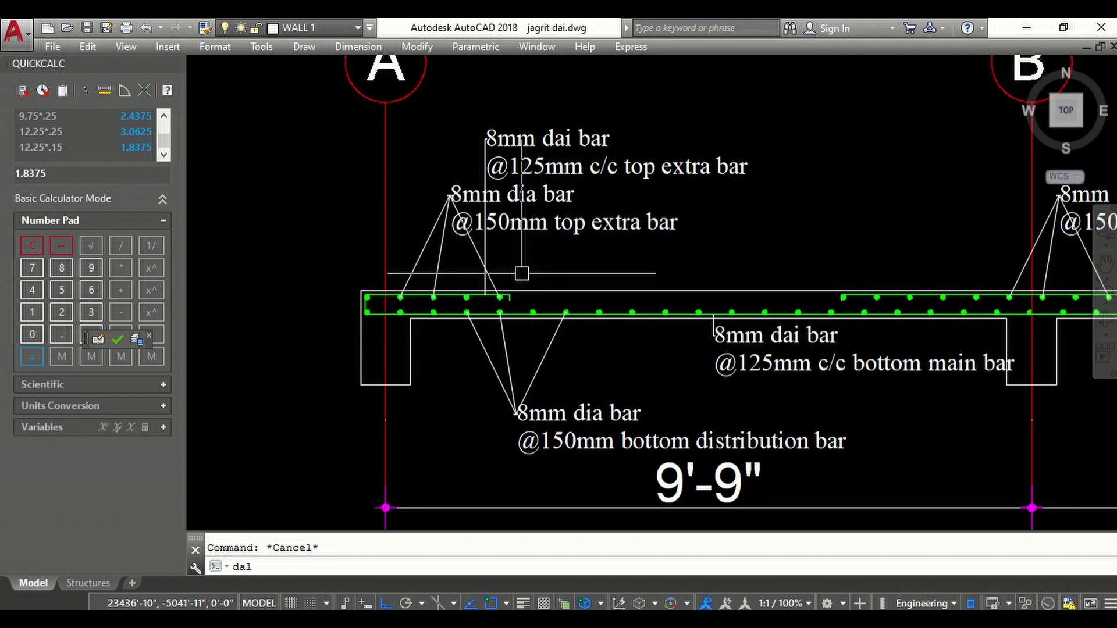
key(Return)
scroll(408, 319, up, 2)
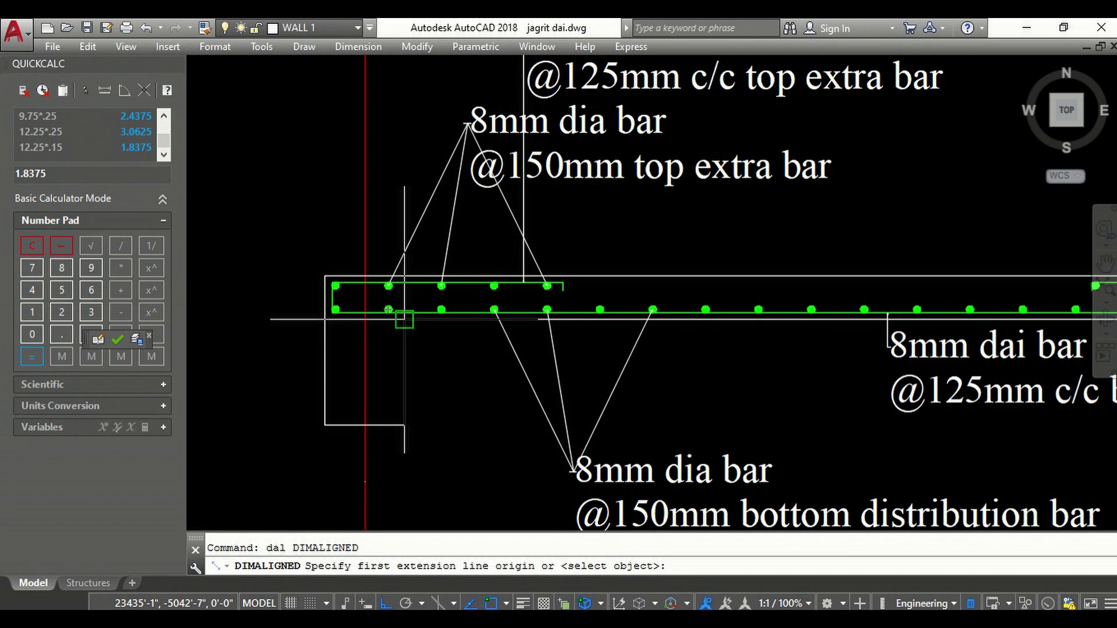
click(405, 319)
scroll(404, 319, up, 2)
scroll(489, 311, up, 2)
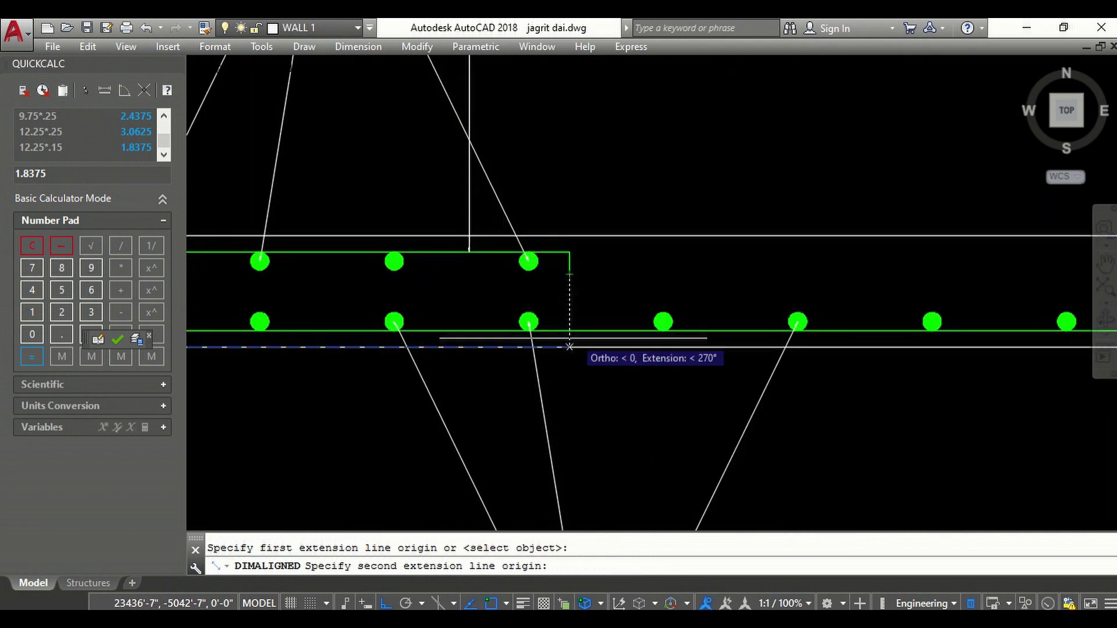
click(567, 348)
scroll(588, 355, down, 3)
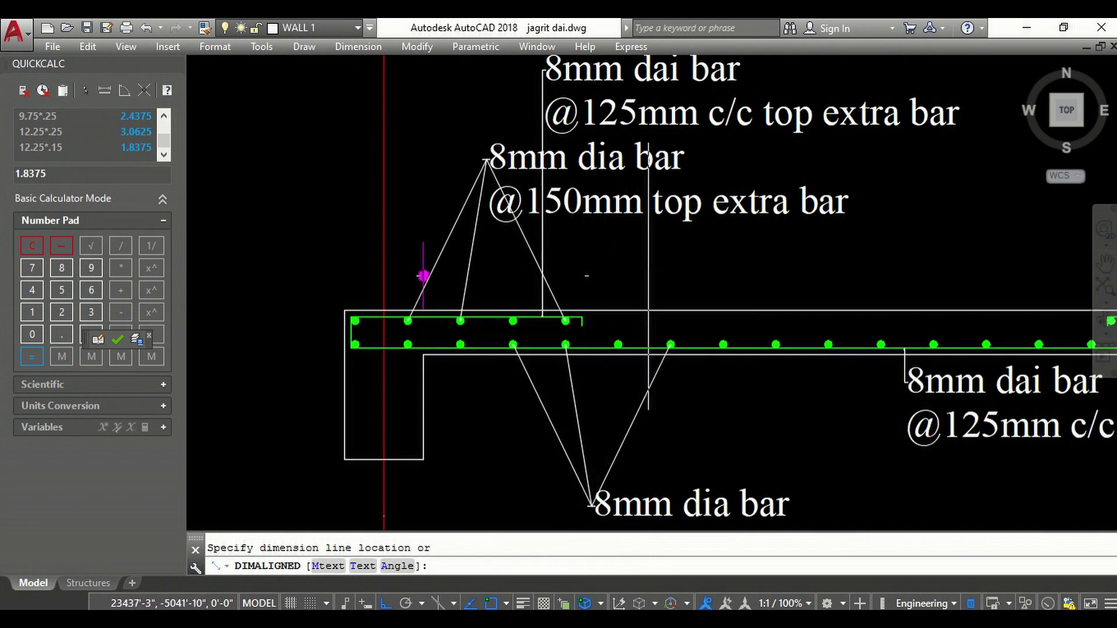
click(651, 271)
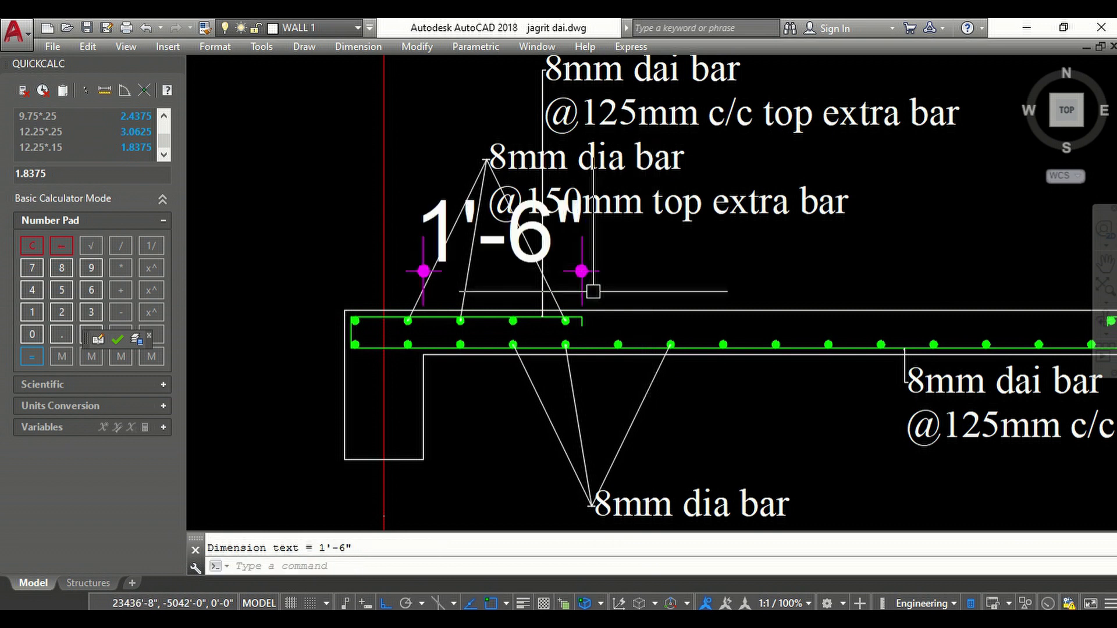
scroll(544, 319, down, 2)
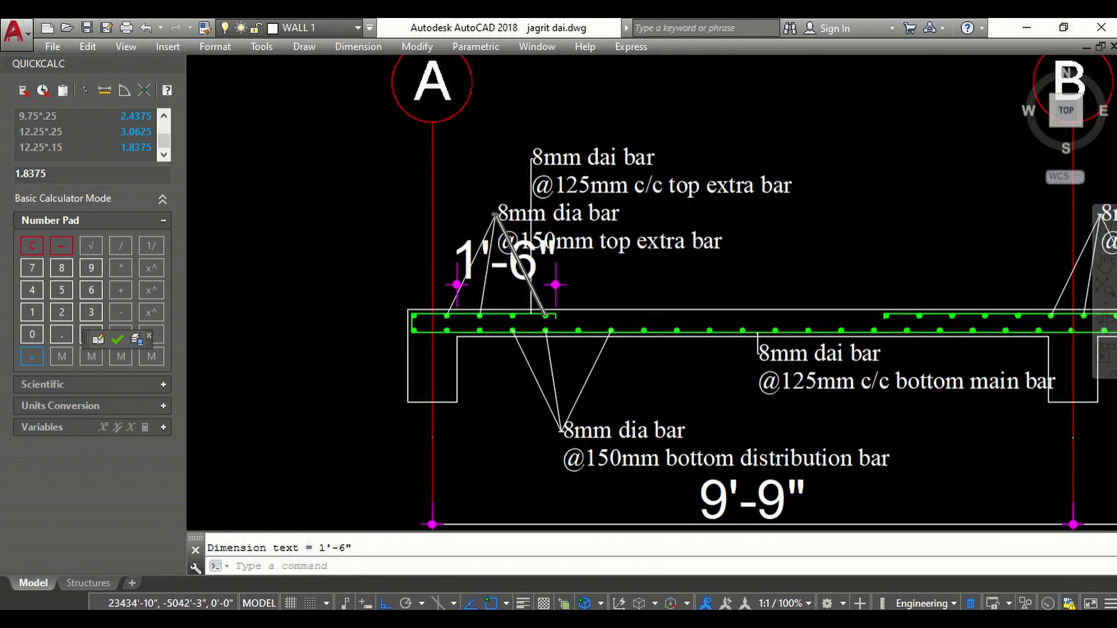
scroll(544, 319, down, 3)
scroll(693, 288, up, 3)
scroll(481, 314, up, 2)
scroll(411, 290, up, 3)
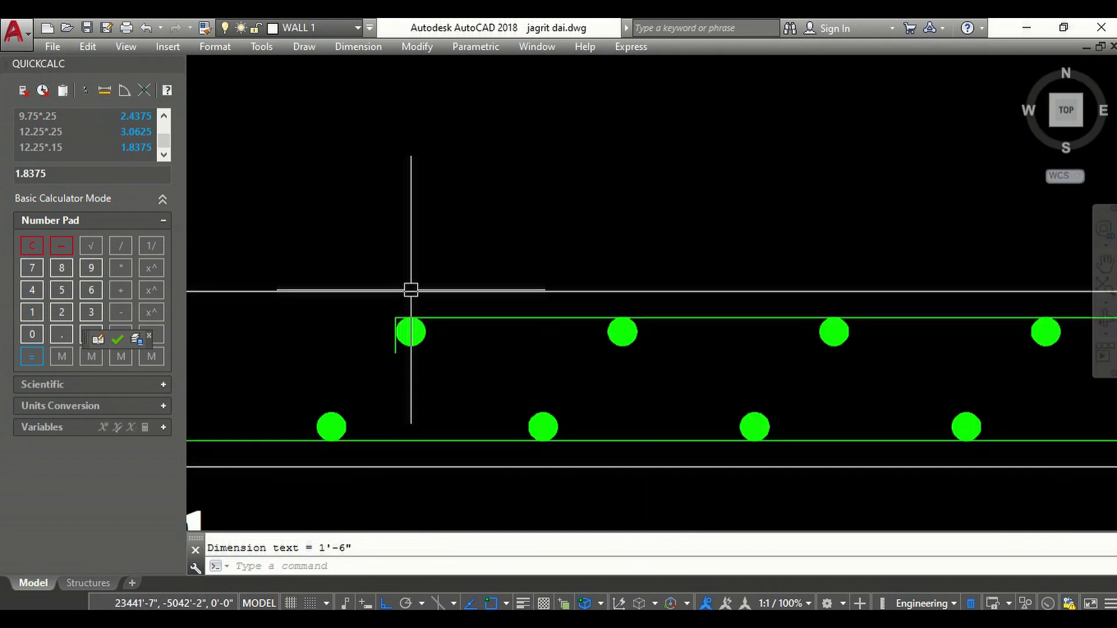
- Dimension the top extra bar near grid B as 2'-6"
key(Return)
click(395, 318)
scroll(402, 323, down, 2)
scroll(408, 326, down, 2)
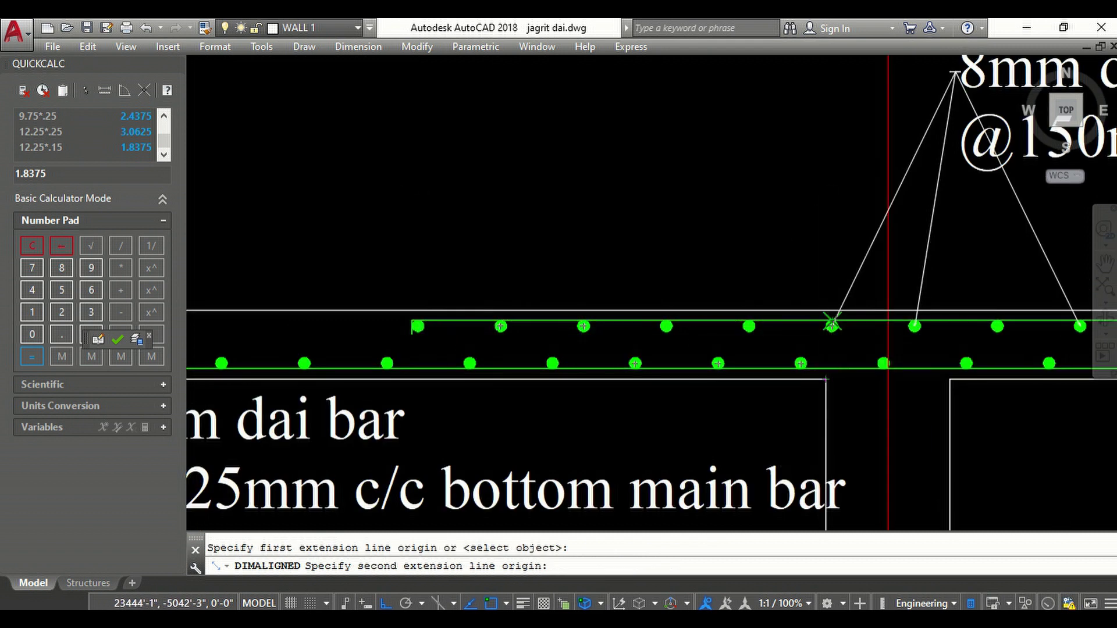
click(827, 321)
click(470, 256)
scroll(470, 274, up, 6)
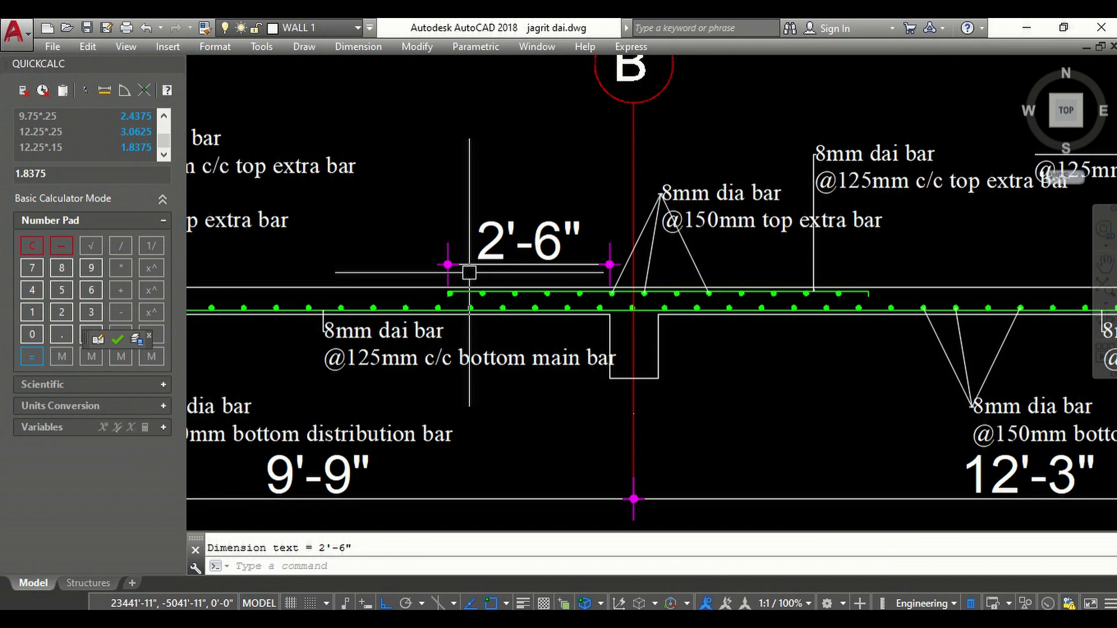
scroll(624, 300, up, 4)
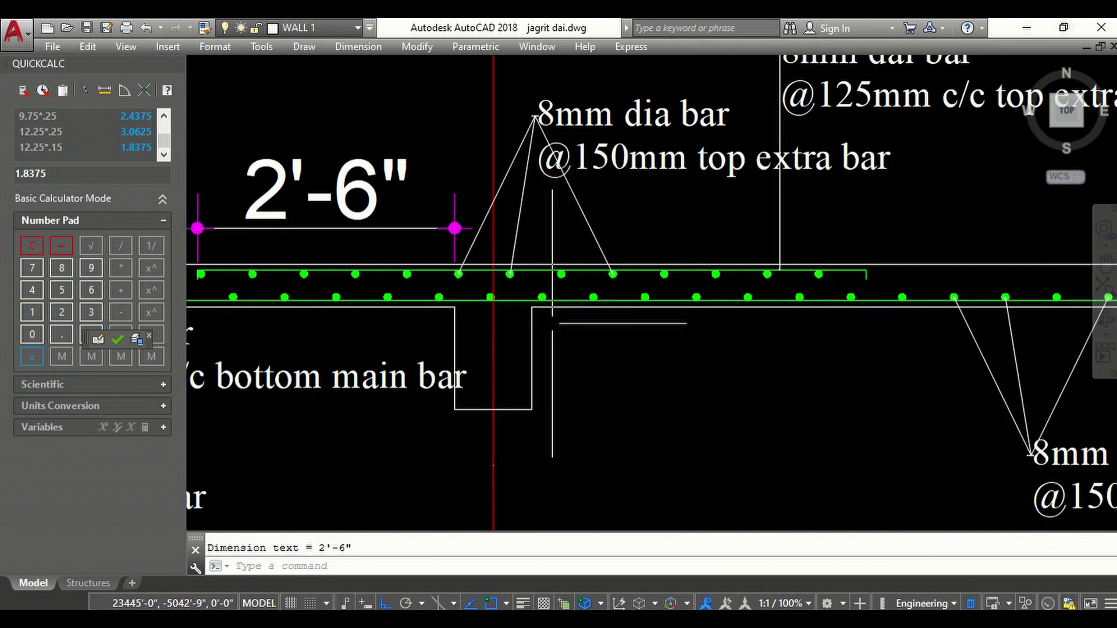
- Add a 3'-3" aligned dimension above the next top extra bar
key(Return)
click(546, 320)
scroll(857, 294, up, 4)
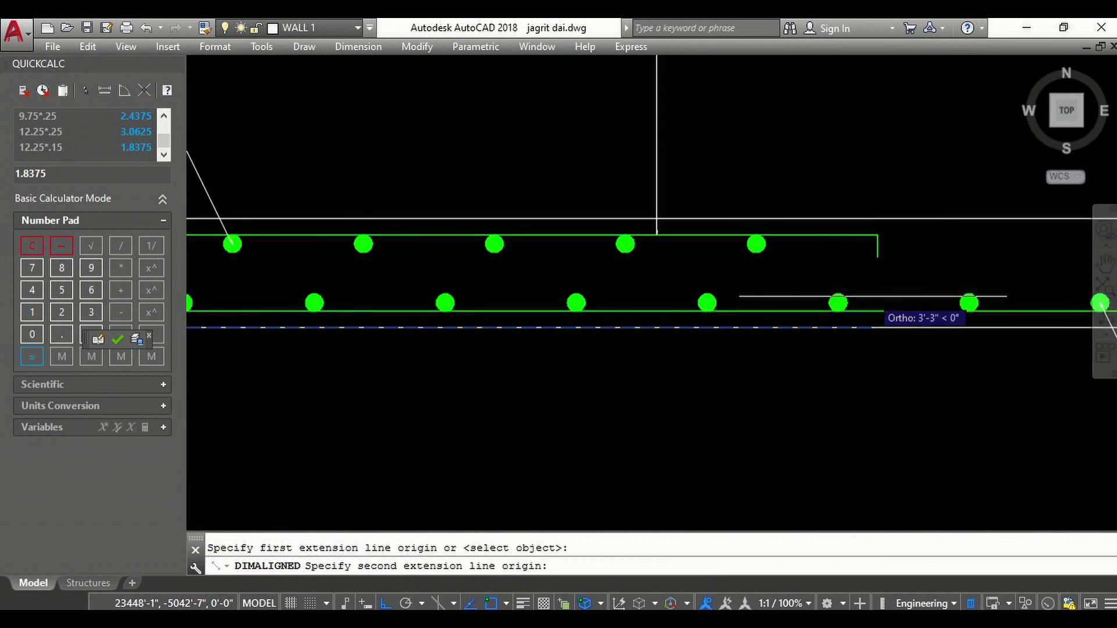
click(876, 315)
scroll(876, 338, down, 4)
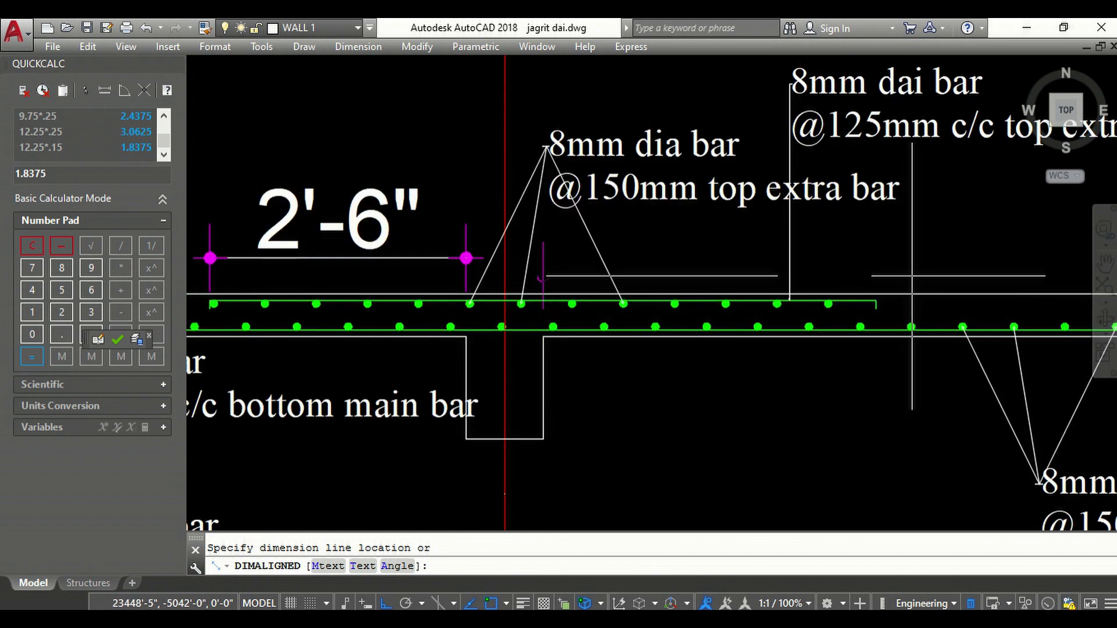
click(919, 258)
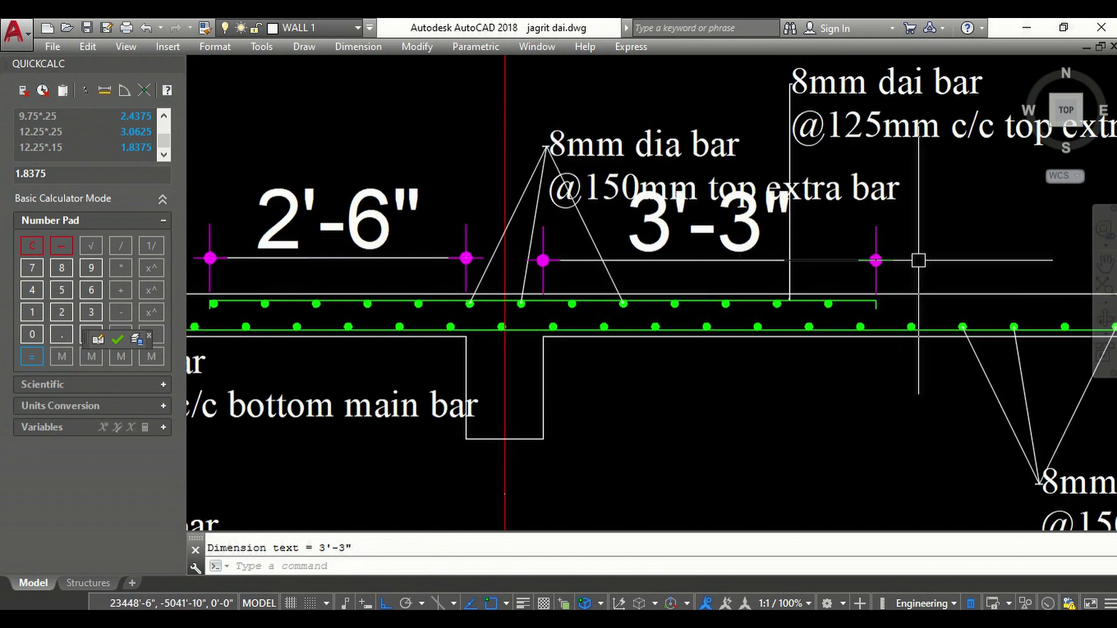
scroll(913, 279, down, 2)
scroll(907, 291, down, 5)
scroll(908, 301, up, 3)
- Dimension the last top extra bar near grid C as 2'
key(Return)
scroll(908, 301, up, 6)
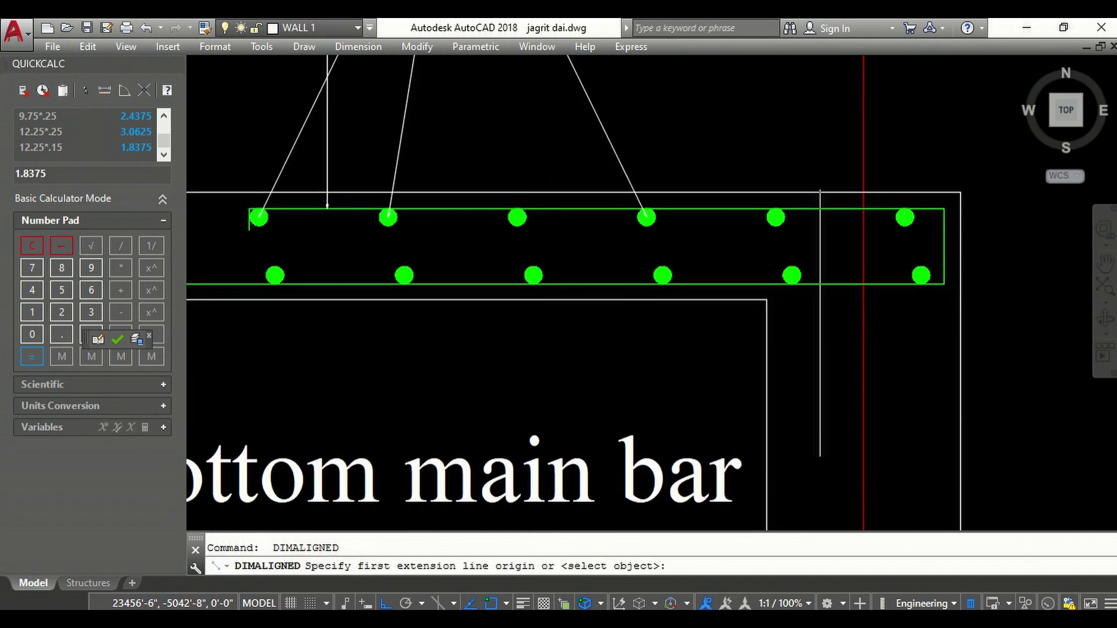
click(775, 305)
scroll(773, 302, down, 4)
scroll(581, 268, up, 2)
scroll(566, 259, up, 2)
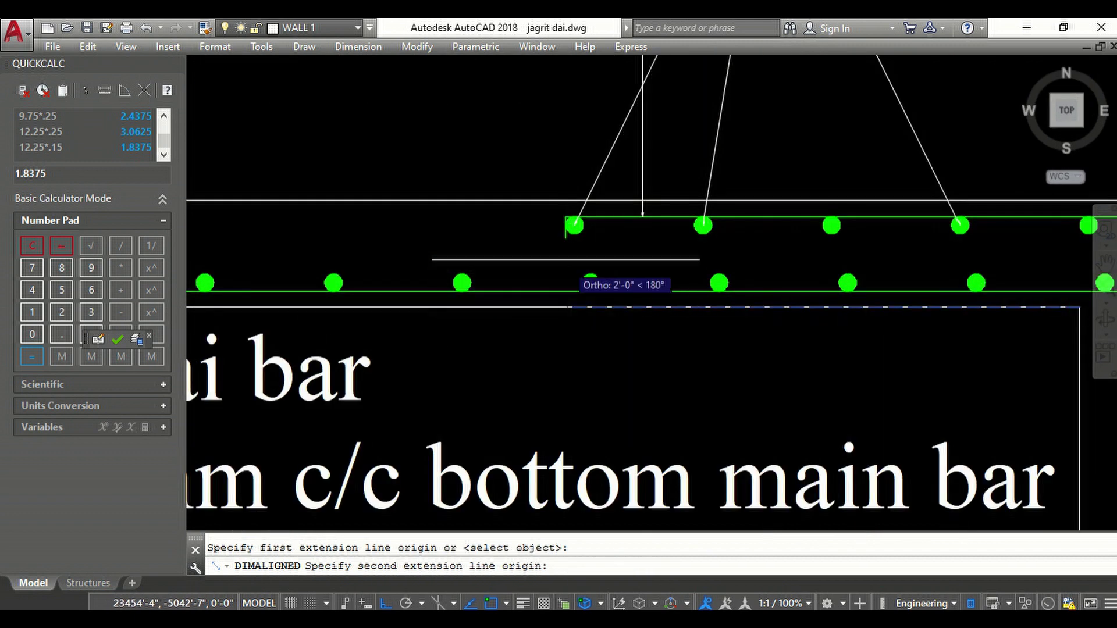
click(566, 238)
scroll(524, 209, down, 2)
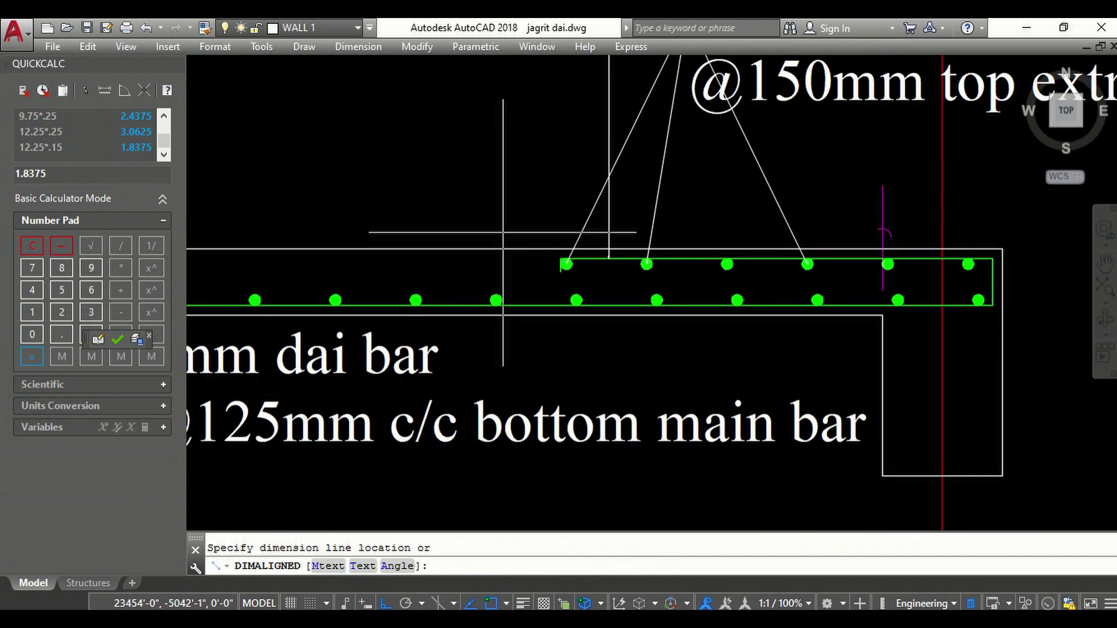
click(484, 214)
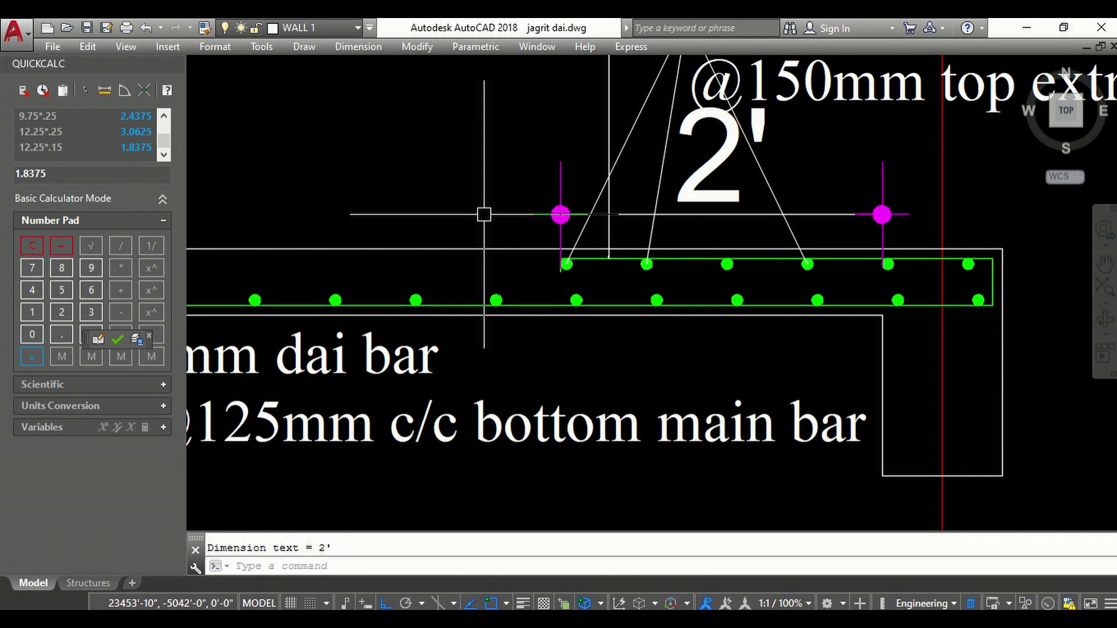
scroll(462, 222, down, 3)
scroll(818, 293, down, 2)
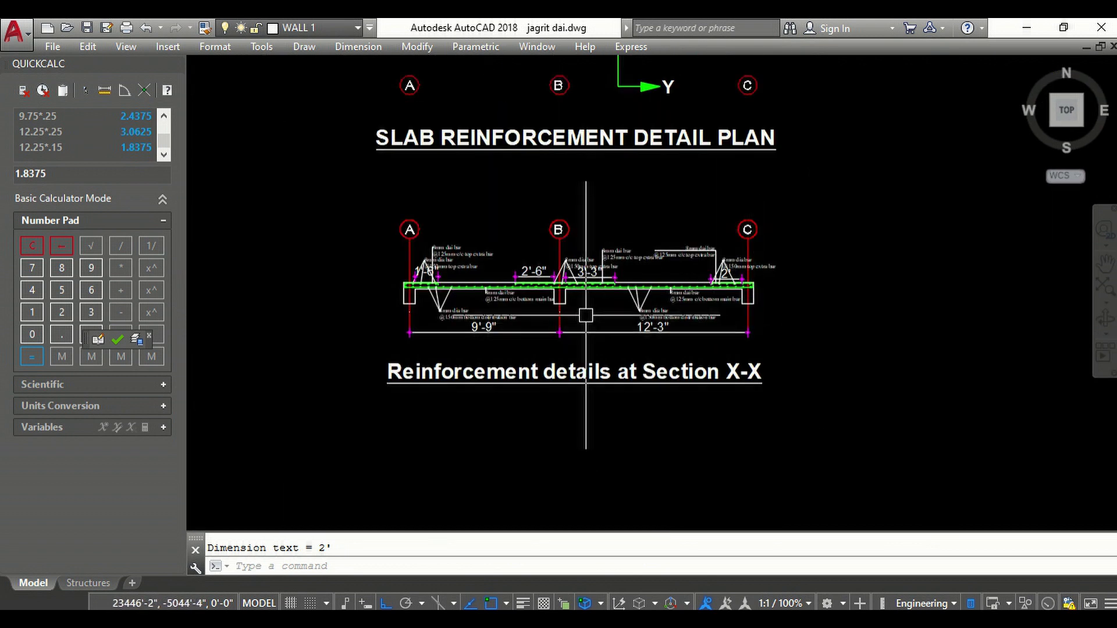
scroll(561, 251, up, 4)
scroll(595, 284, down, 2)
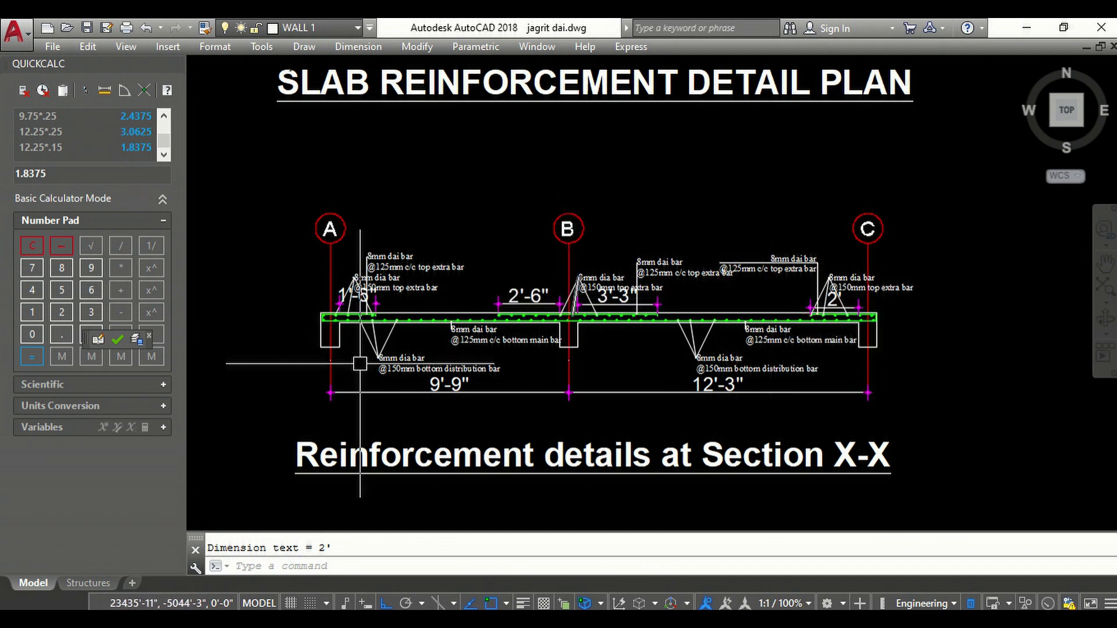
scroll(353, 262, up, 4)
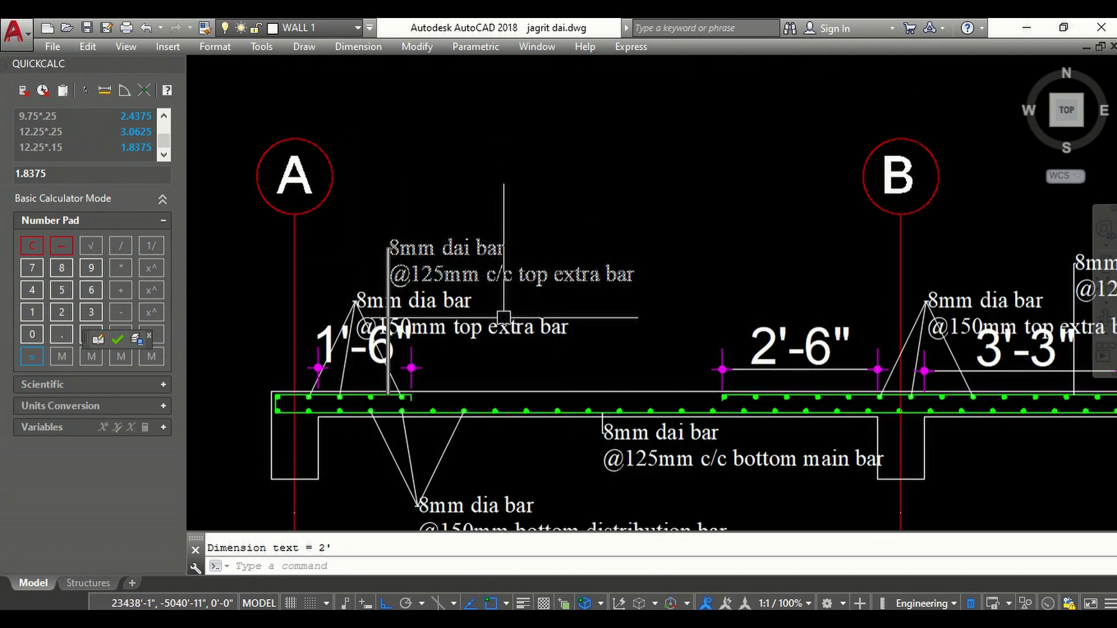